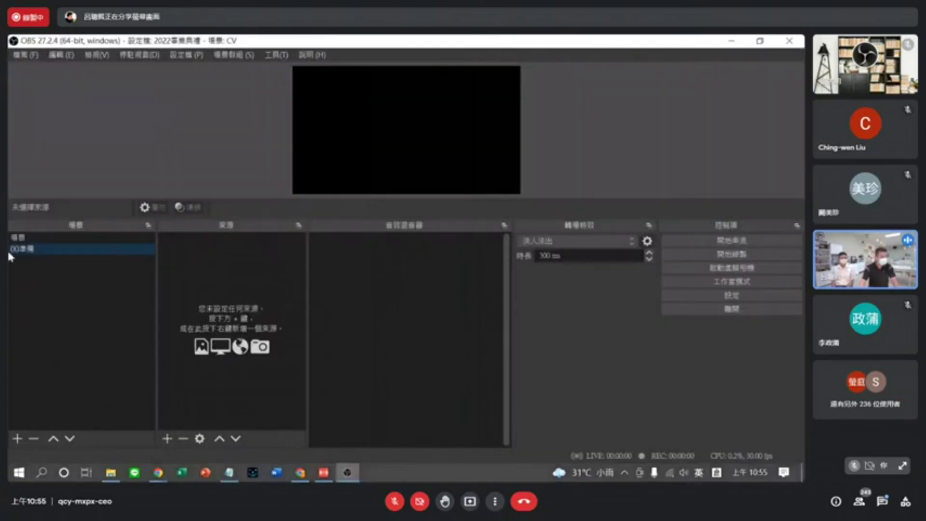
Add an image source to the 00準備 scene using the file C:/0畢業典禮/00/背景.jpg.
left_click(167, 439)
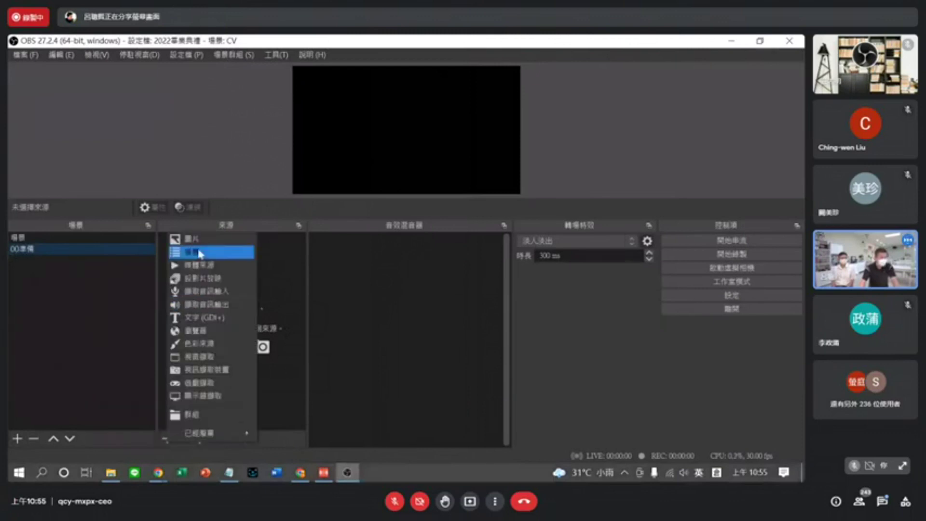
left_click(198, 241)
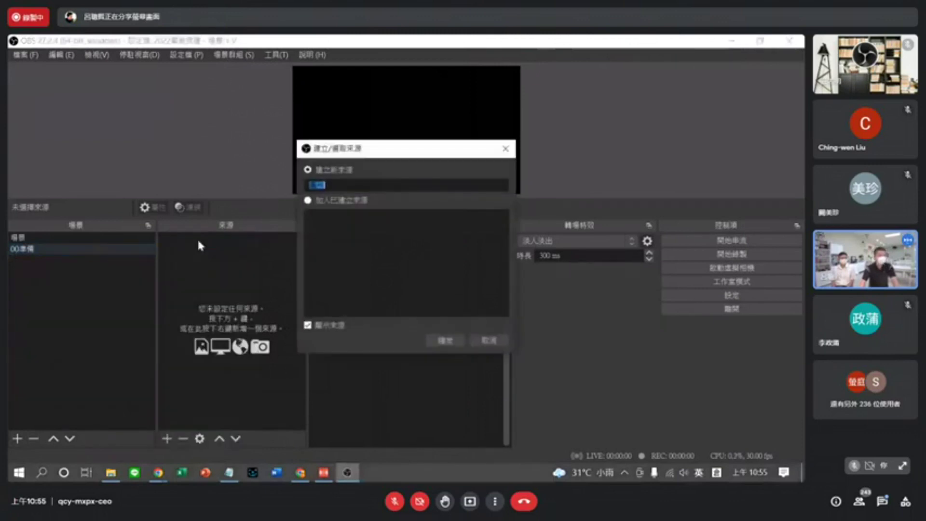
left_click(447, 342)
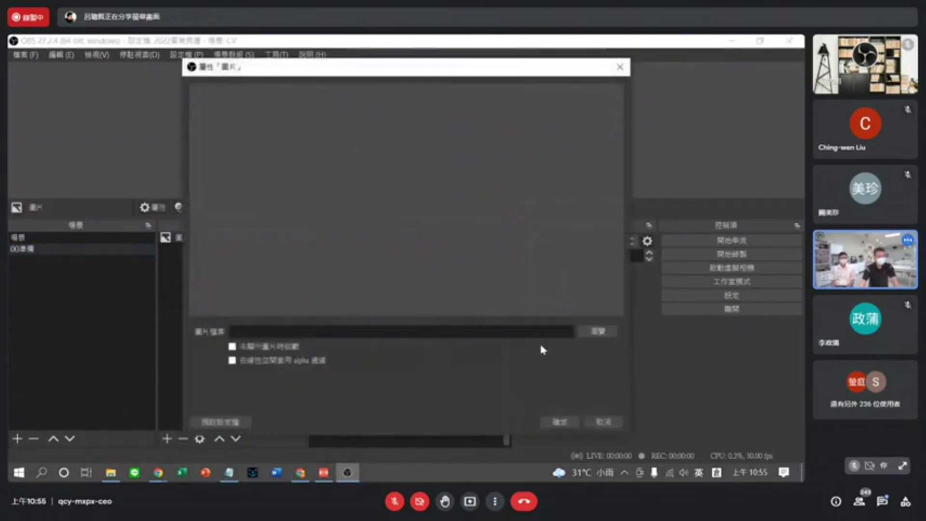
left_click(600, 332)
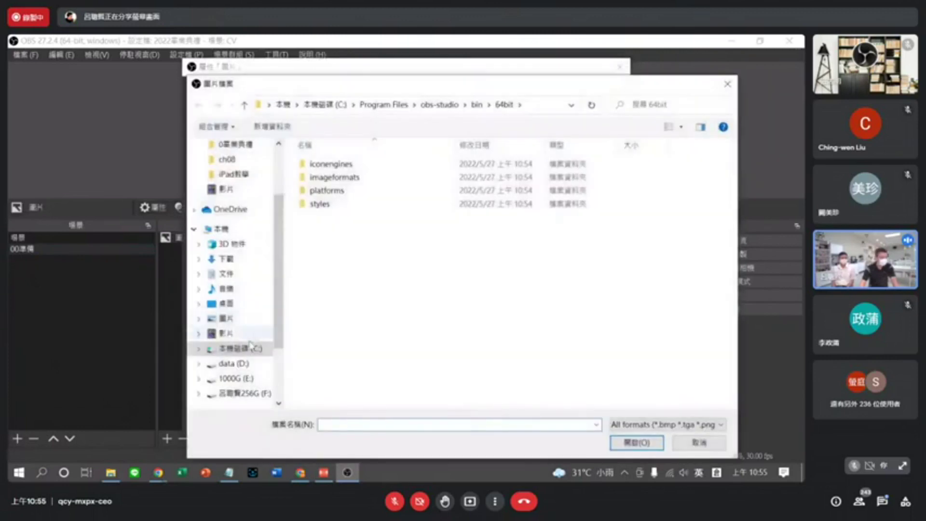
left_click(241, 348)
double_click(338, 168)
double_click(330, 176)
left_click(475, 183)
double_click(473, 205)
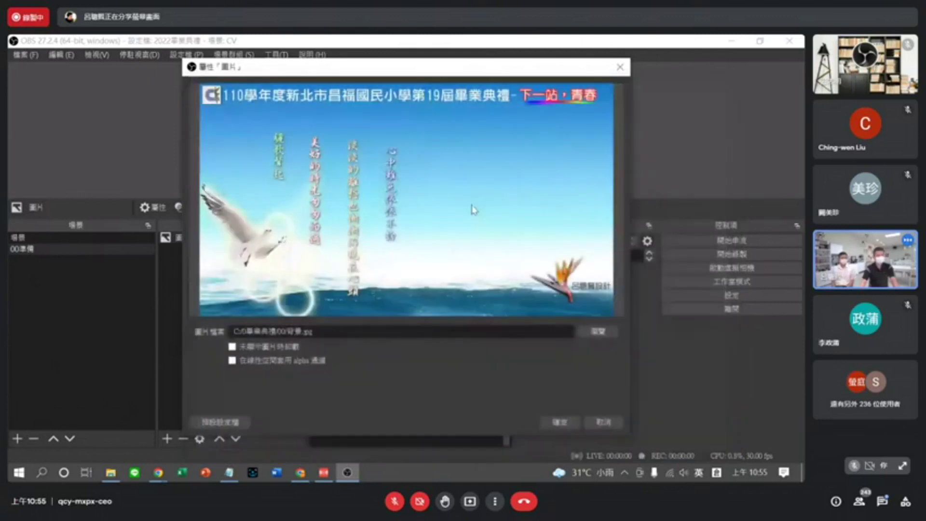
left_click(554, 423)
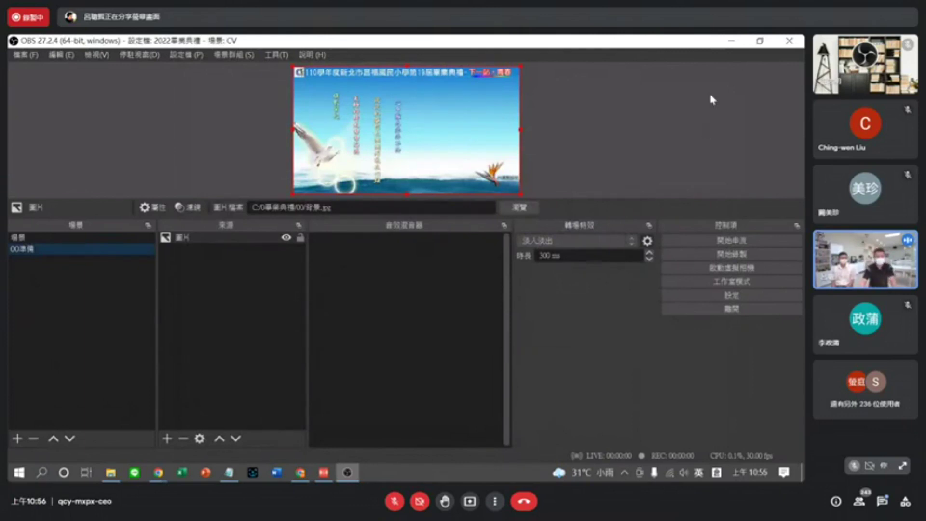
Switch to the Windows display settings, then magnify and circle the display resolution.
left_click(733, 44)
right_click(422, 185)
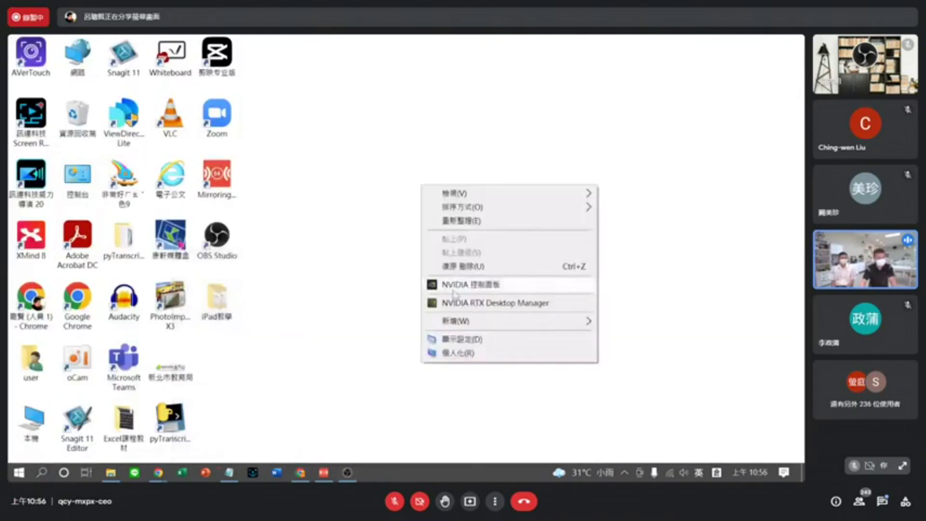
left_click(468, 341)
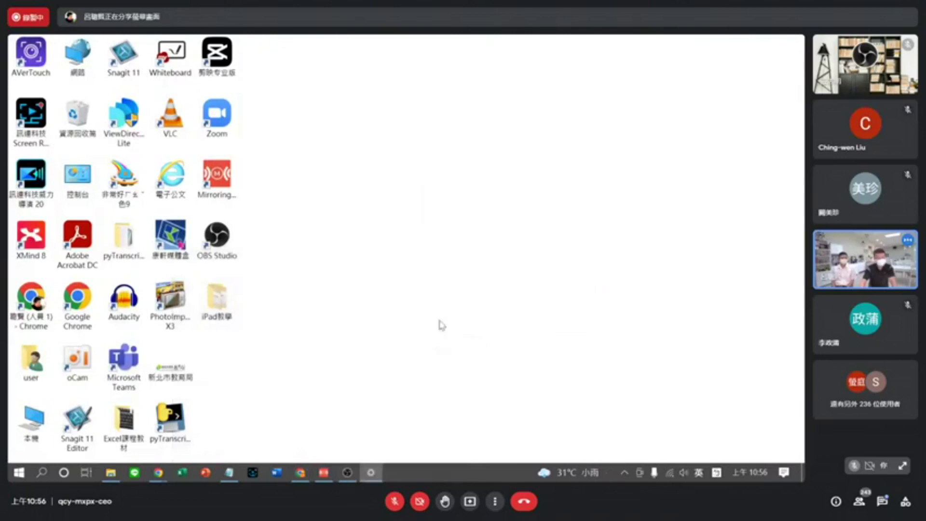
scroll(399, 311, "down", 3)
scroll(365, 335, "down", 5)
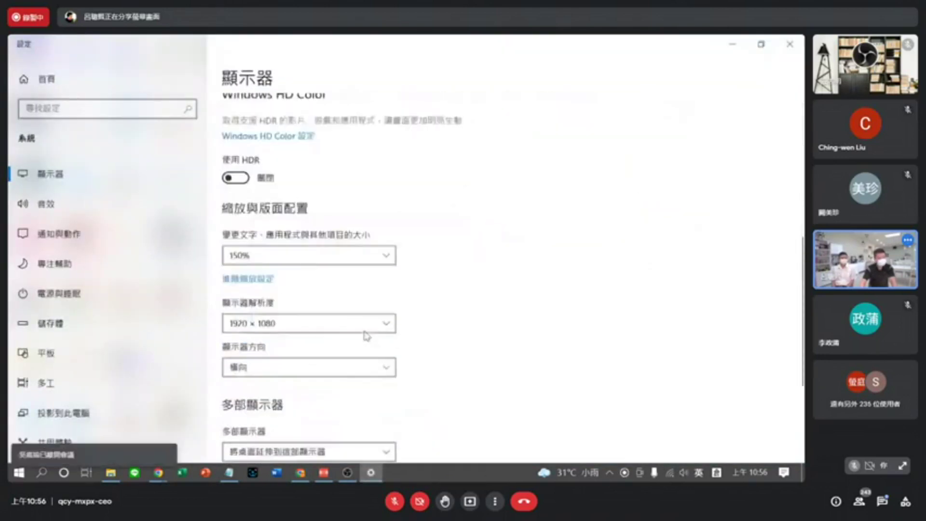
key("super+plus")
mouse_move(302, 330)
left_mouse_down()
mouse_move(194, 350)
mouse_move(380, 242)
mouse_move(384, 335)
left_mouse_up()
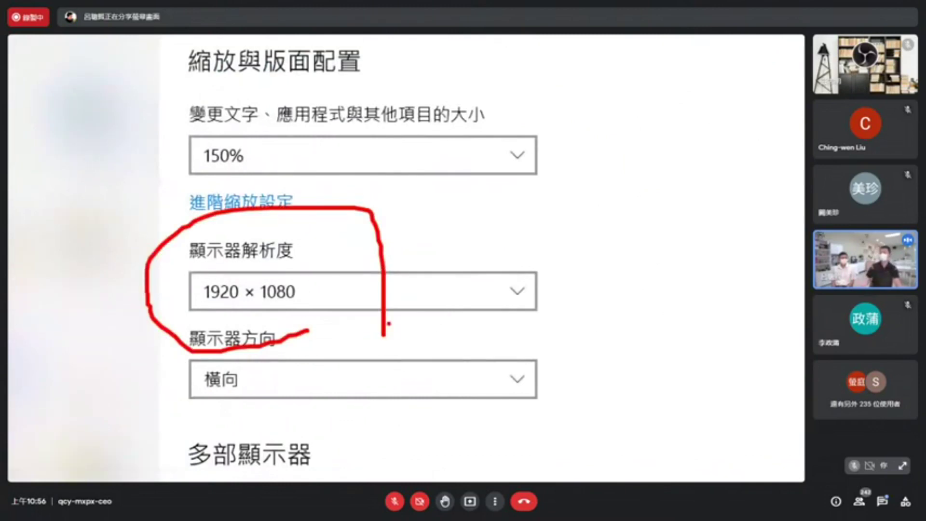
key("super+Escape")
left_click(730, 41)
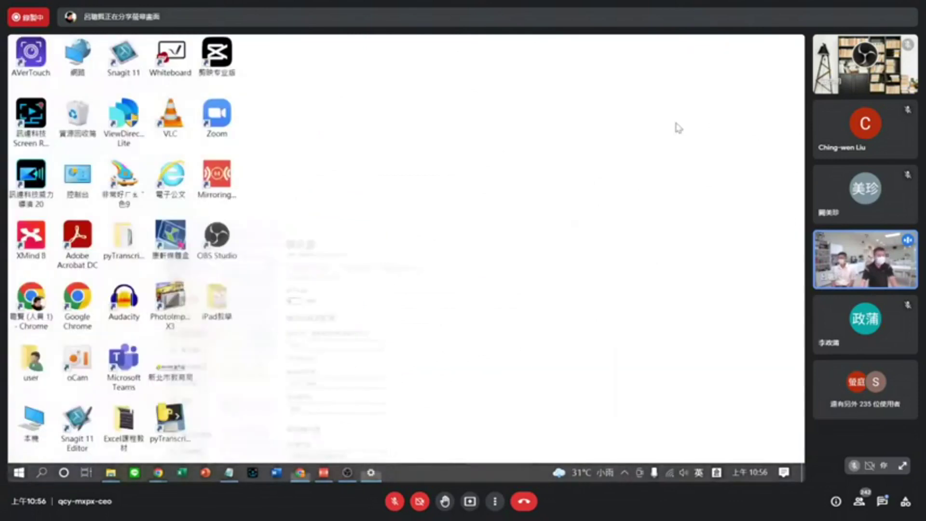
Return to OBS, scale the background image down in the preview and enlarge the preview area.
left_click(348, 473)
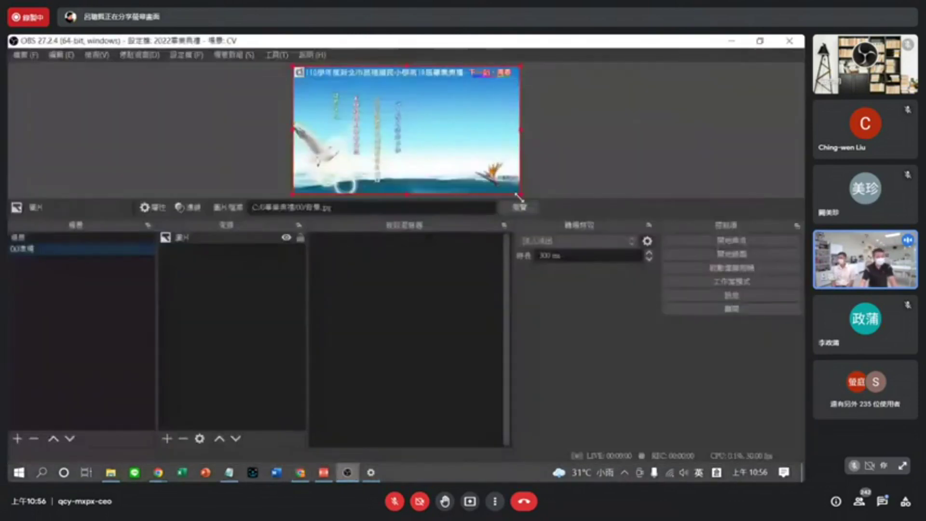
left_click_drag(519, 196, 456, 163)
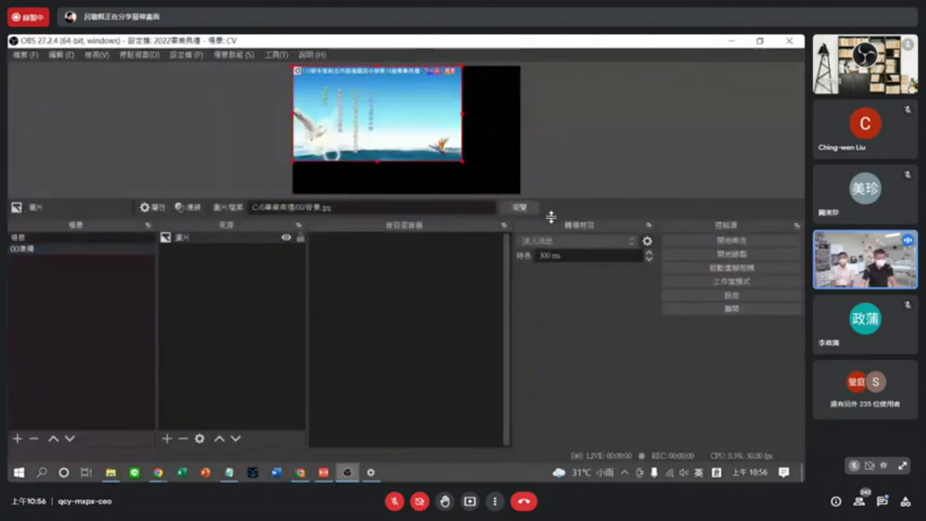
left_click_drag(551, 218, 530, 349)
Stretch the background image to the full screen size with the transform options.
right_click(437, 161)
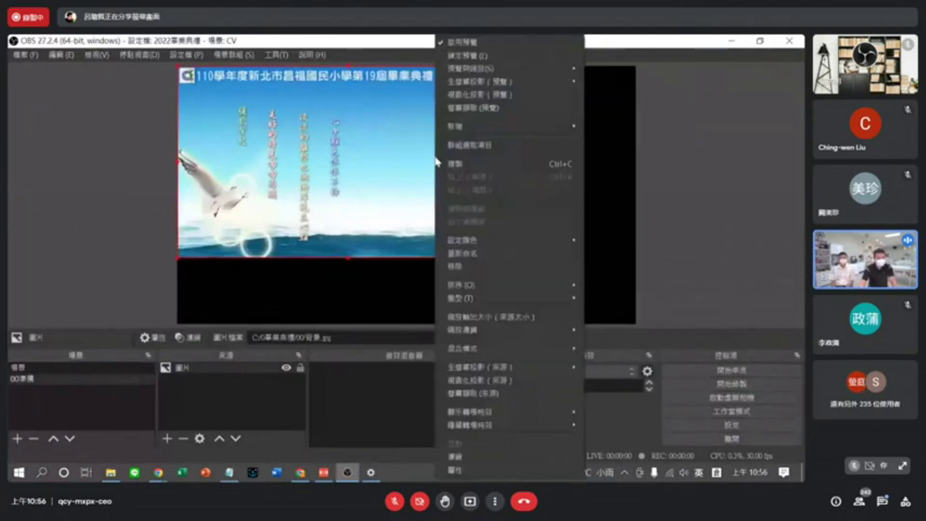
mouse_move(465, 307)
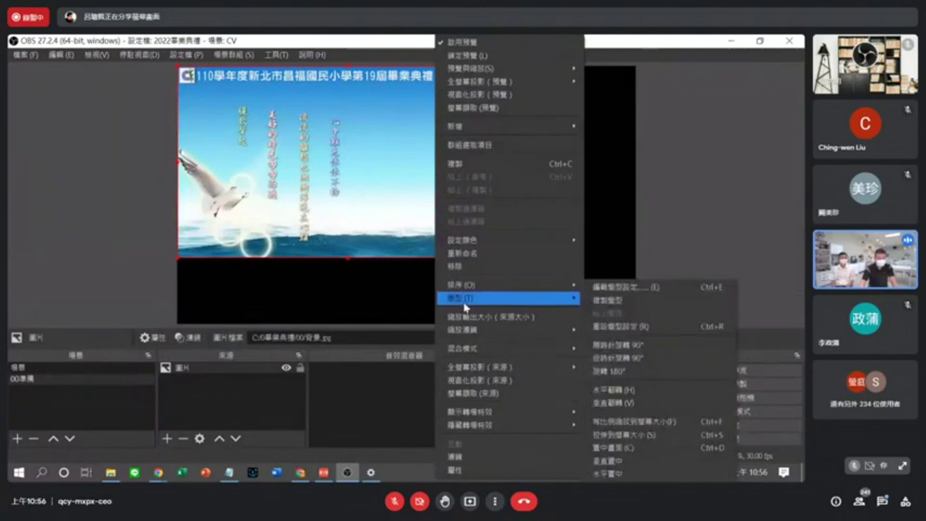
left_click(657, 437)
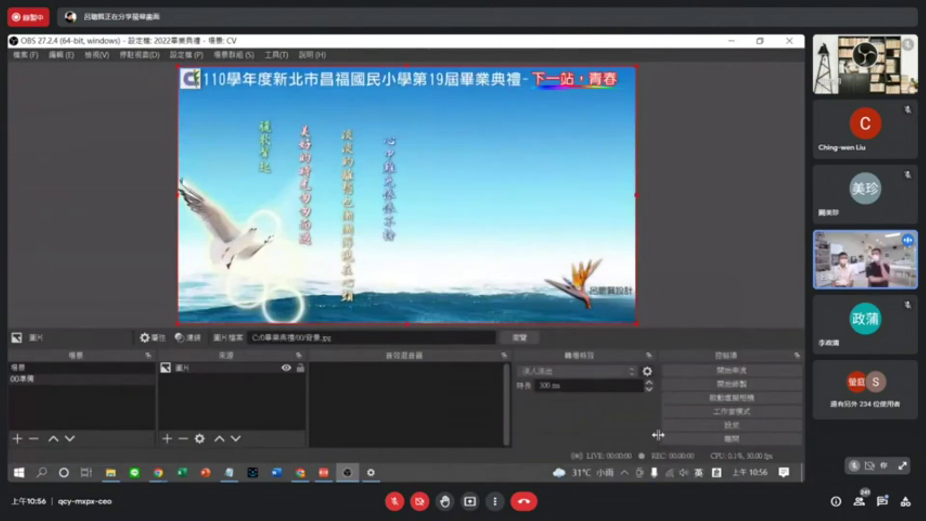
Try moving the background image while it is unlocked, and lock its source in place.
left_click(300, 369)
left_click(300, 368)
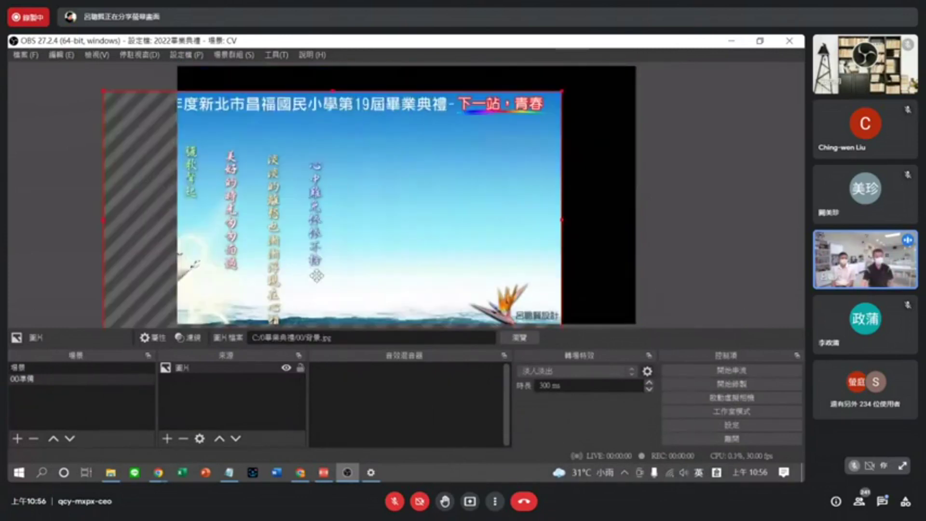
left_click(301, 369)
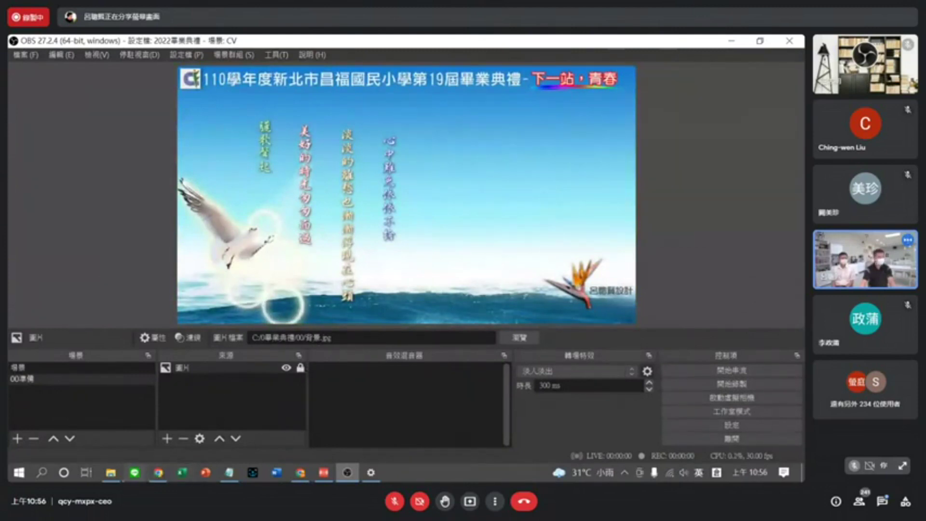
Look through the photos in the 六年級圖片輪播 folder in File Explorer.
left_click(111, 473)
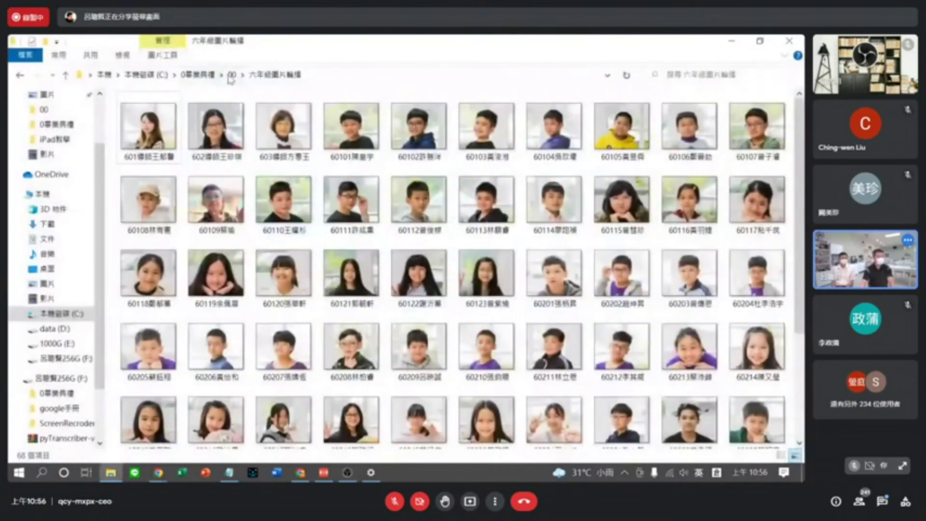
left_click(231, 76)
double_click(163, 143)
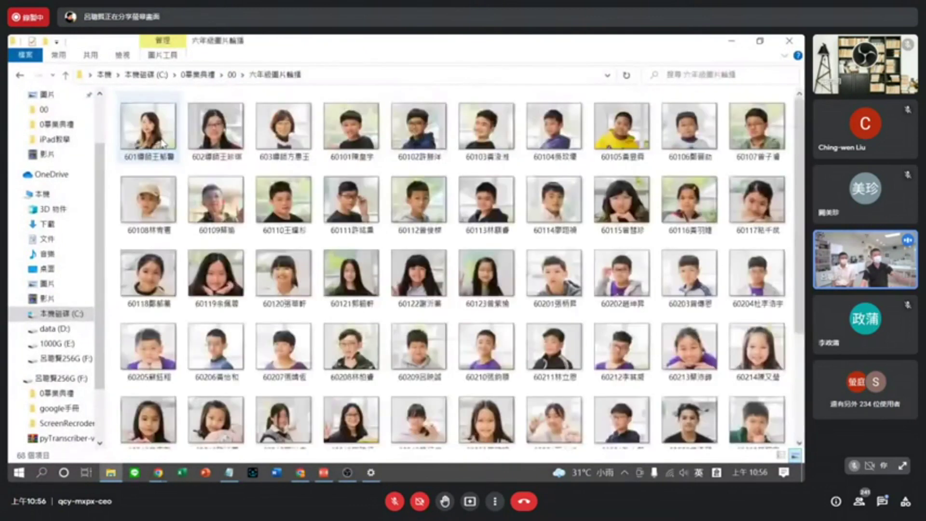
scroll(799, 170, "down", 3)
scroll(798, 170, "up", 3)
left_click(731, 41)
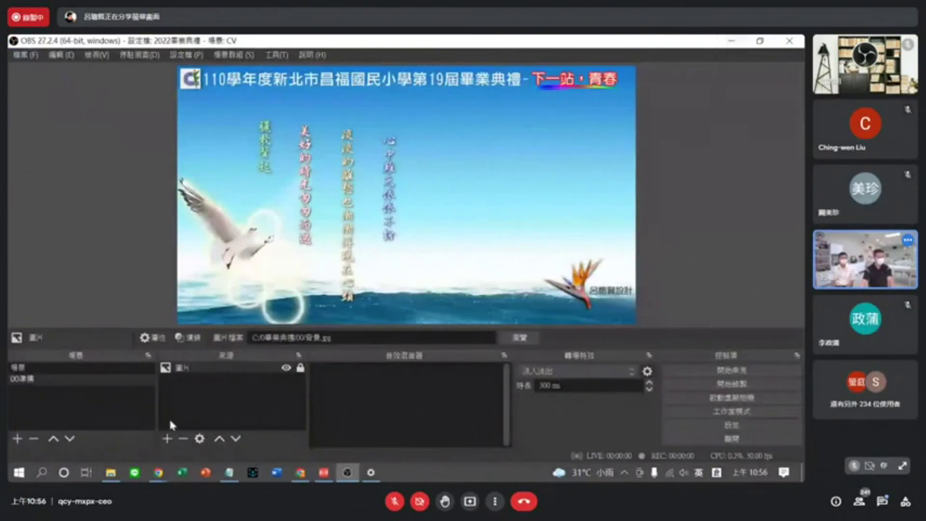
Start adding a new media source to the 00準備 scene.
left_click(167, 439)
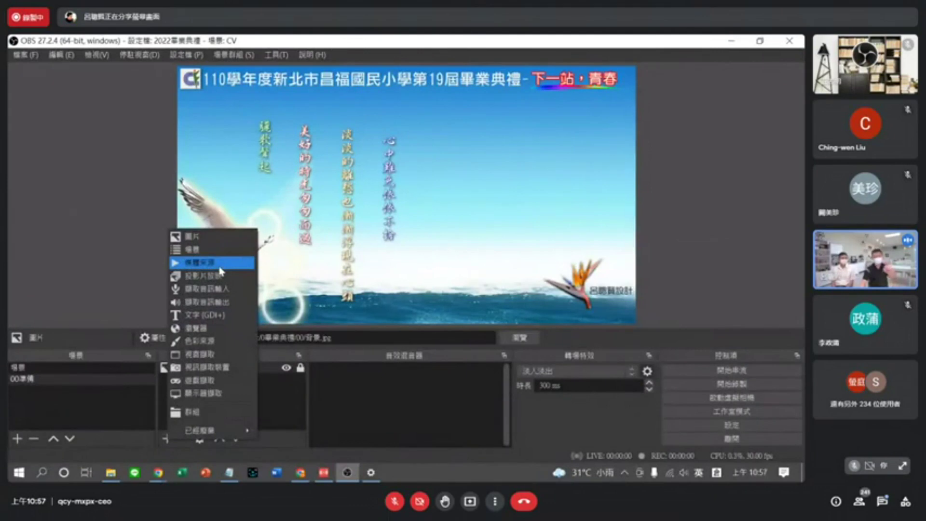
left_click(219, 266)
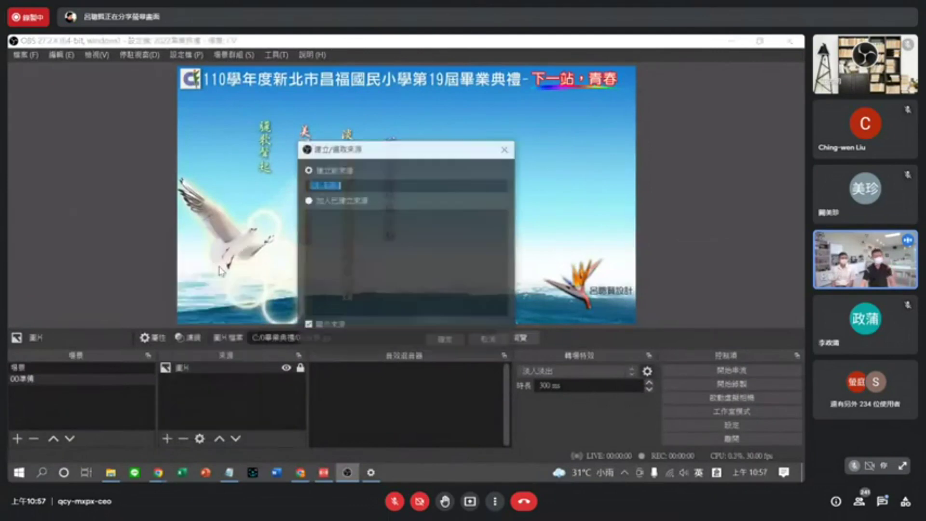
left_click(348, 185)
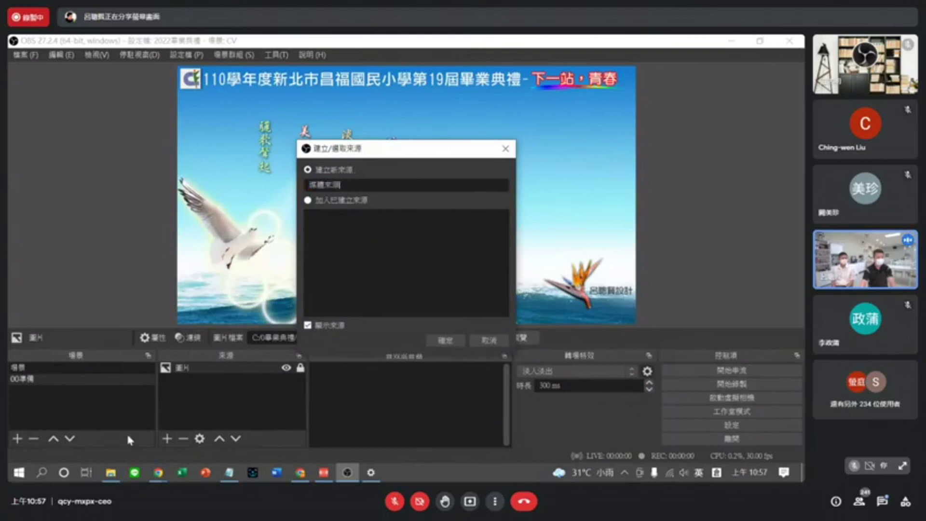
Copy the name of the 六年級圖片輪播 folder in File Explorer without renaming it.
left_click(111, 472)
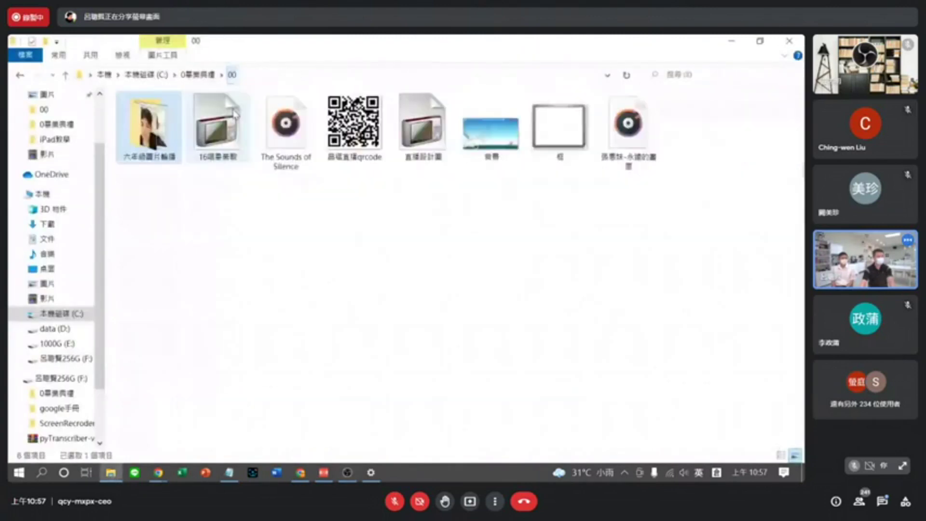
right_click(153, 167)
left_click(196, 435)
key("ctrl+c")
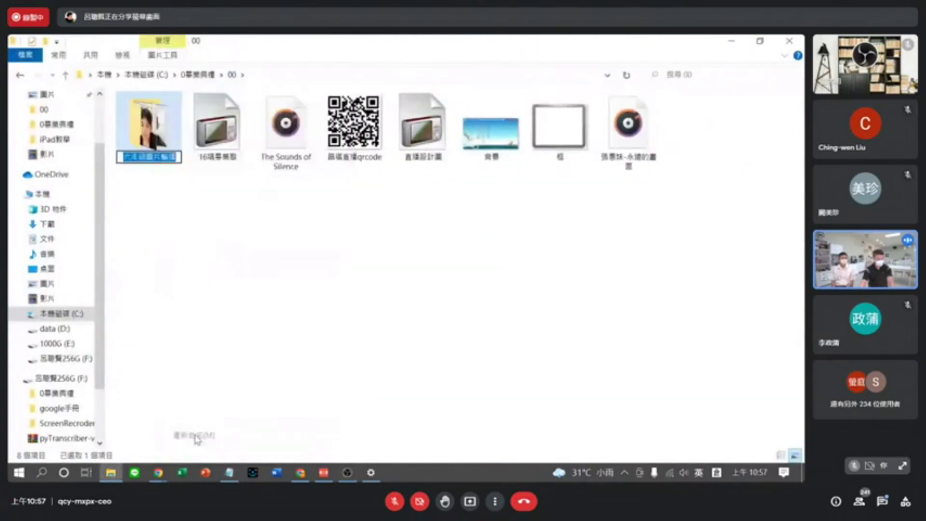
key("Escape")
left_click(729, 48)
Name the new media source 六年級圖片輪播 and create it.
triple_click(393, 185)
key("ctrl+v")
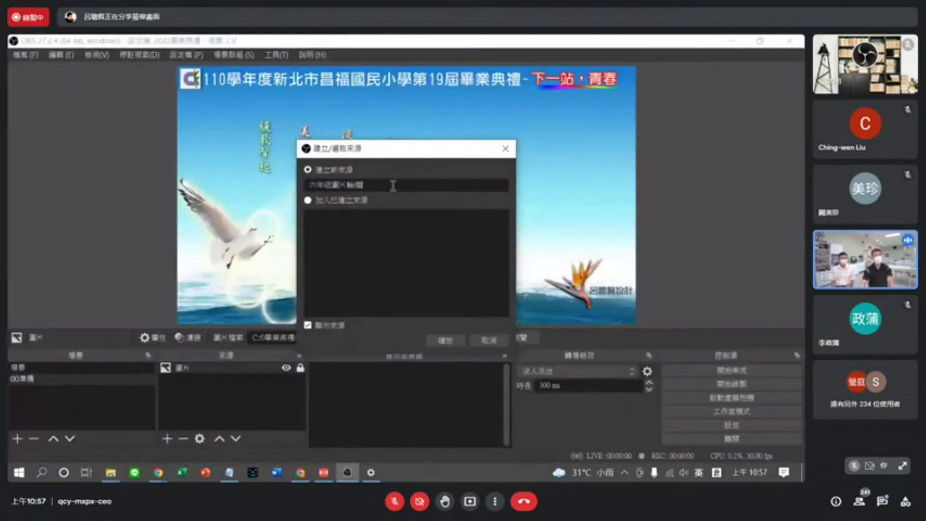
left_click(437, 341)
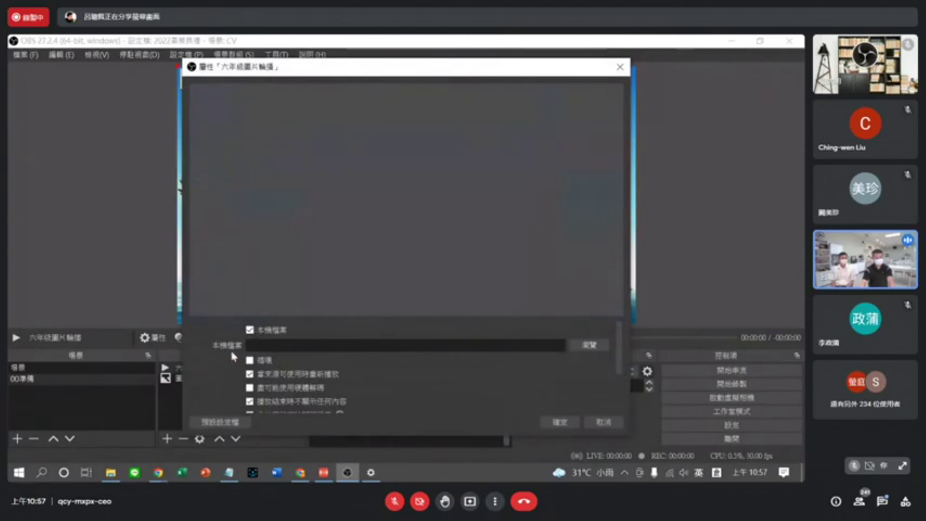
Browse the 00 folder for the media source's local file and leave its properties without choosing one.
left_click_drag(618, 340, 619, 317)
left_click(593, 345)
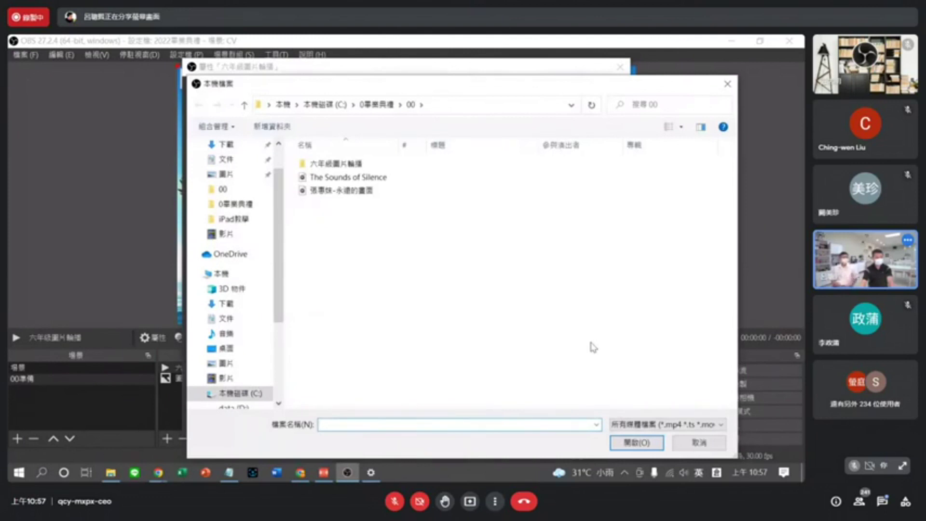
left_click(682, 439)
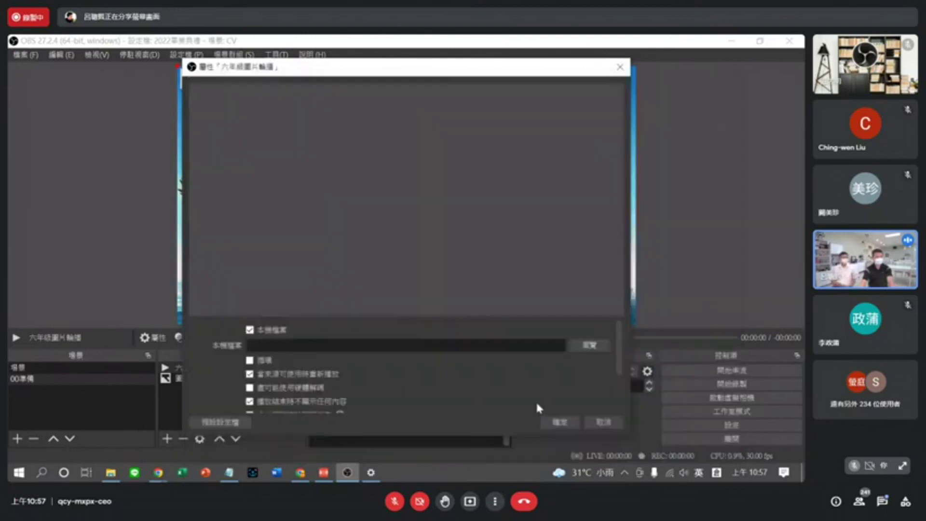
left_click(606, 423)
Delete the 六年級圖片輪播 media source from the scene.
right_click(185, 368)
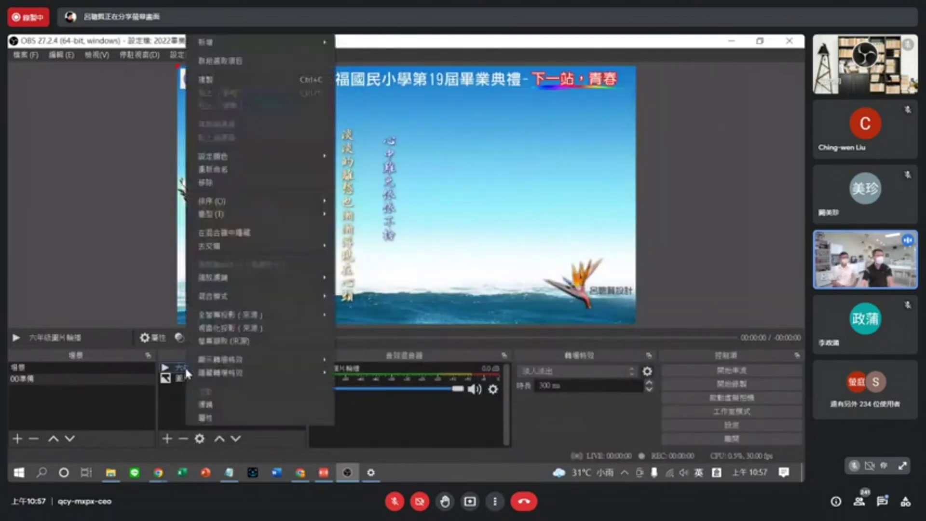
left_click(185, 438)
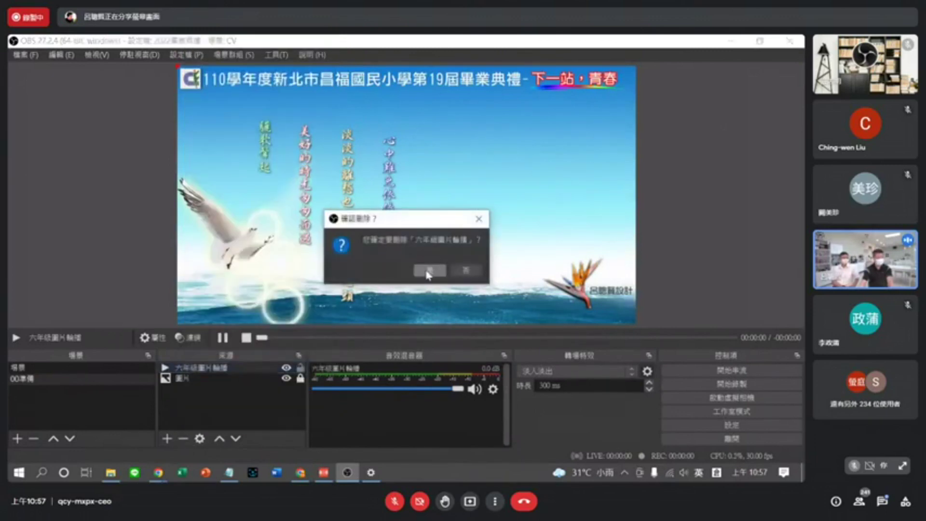
left_click(427, 270)
Add an image slideshow source (投影片放映) named 六年級圖片輪播 to the scene.
left_click(167, 439)
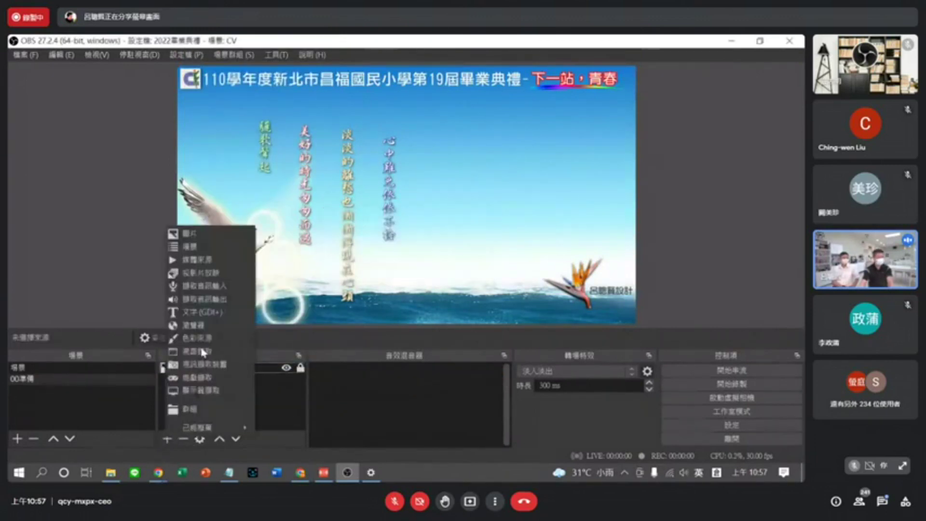
left_click(201, 273)
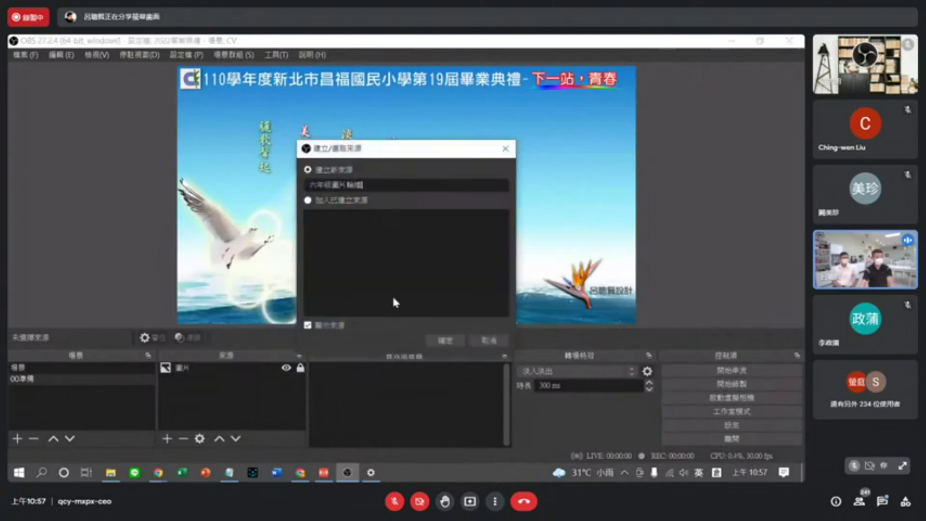
left_click(444, 341)
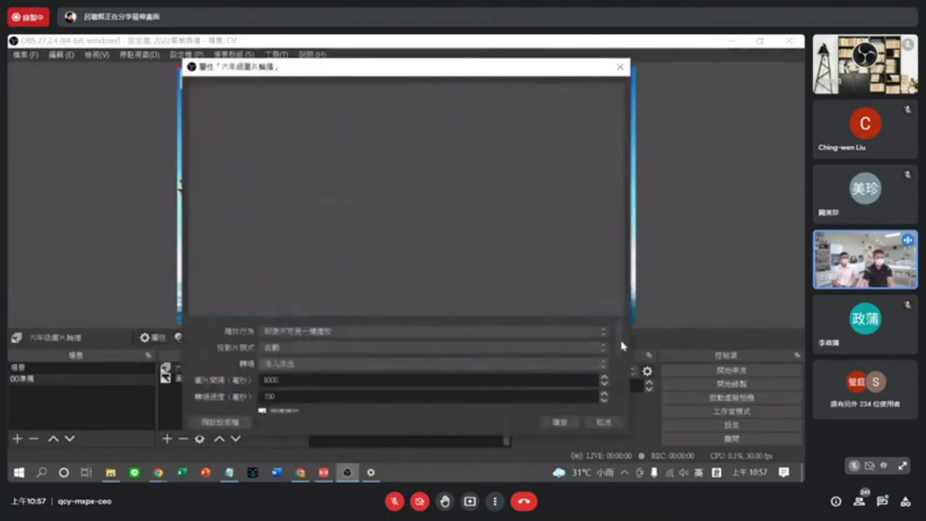
Add the 六年級圖片輪播 folder to the slideshow's image files and move the photo to the open area beside the poem.
scroll(625, 382, "down", 1)
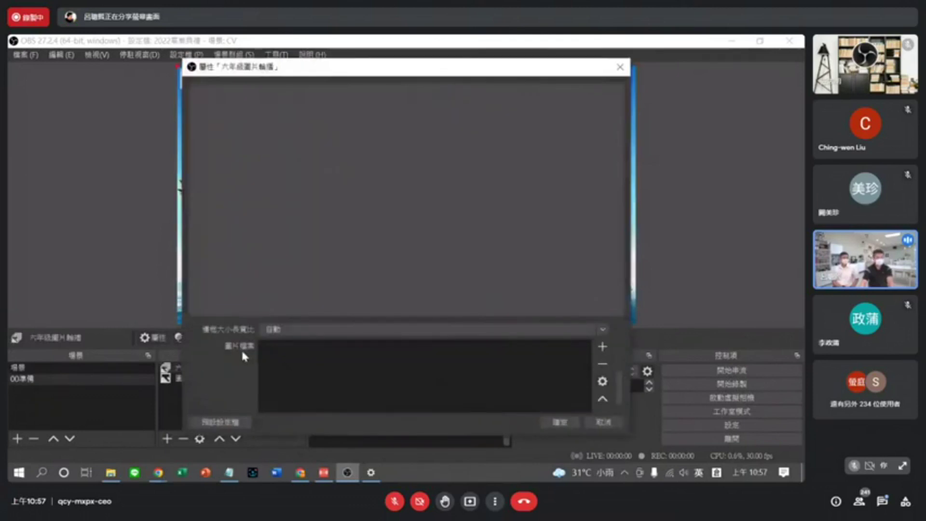
left_click(602, 346)
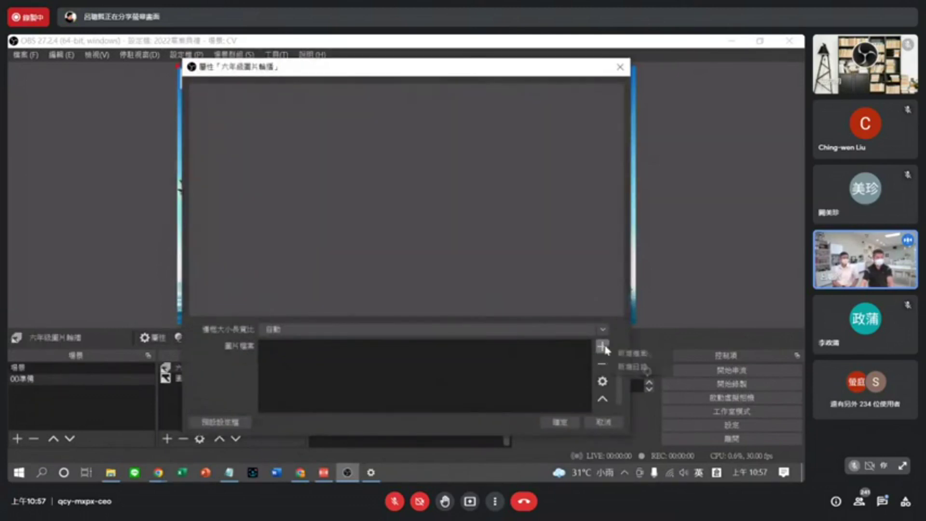
left_click(648, 373)
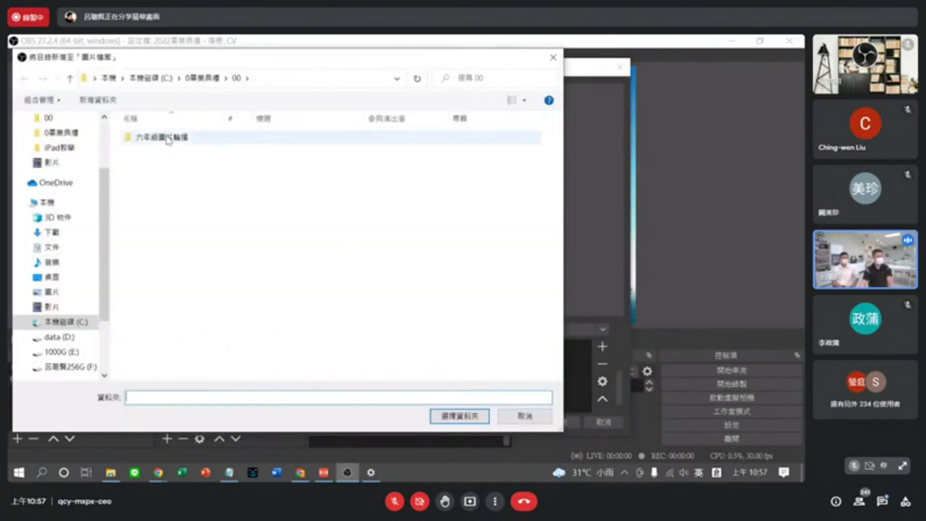
double_click(168, 140)
left_click(471, 417)
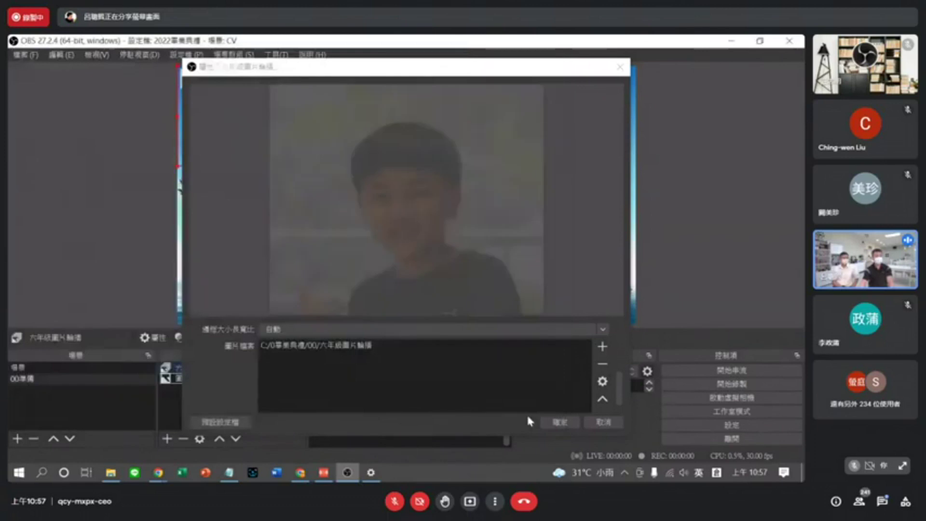
left_click(561, 423)
left_click_drag(237, 131, 530, 211)
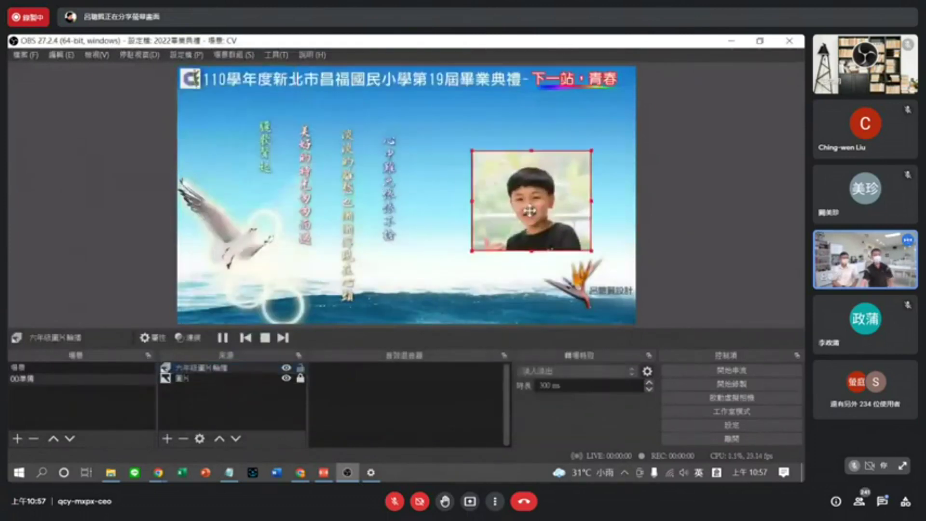
Set the slideshow's time between slides to 3000 ms and its transition speed to 500 ms, and lock the source.
left_click(223, 369)
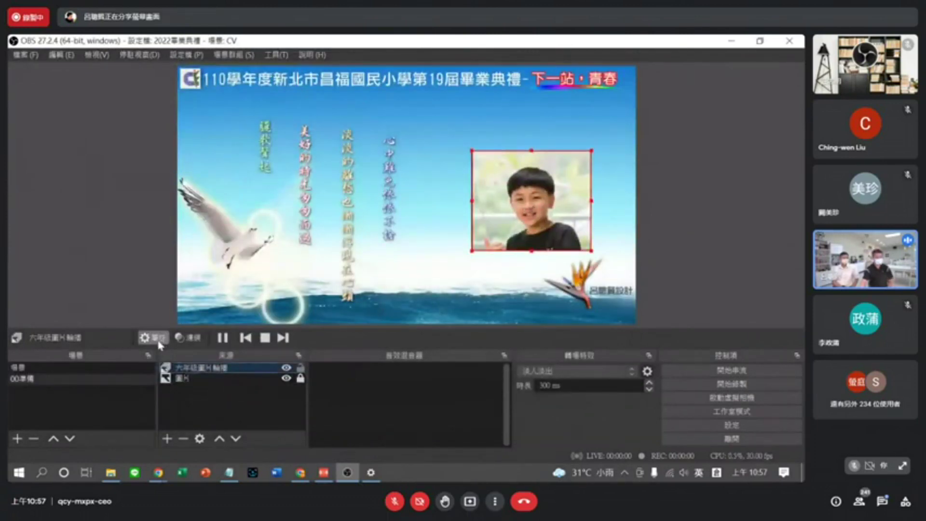
left_click(157, 338)
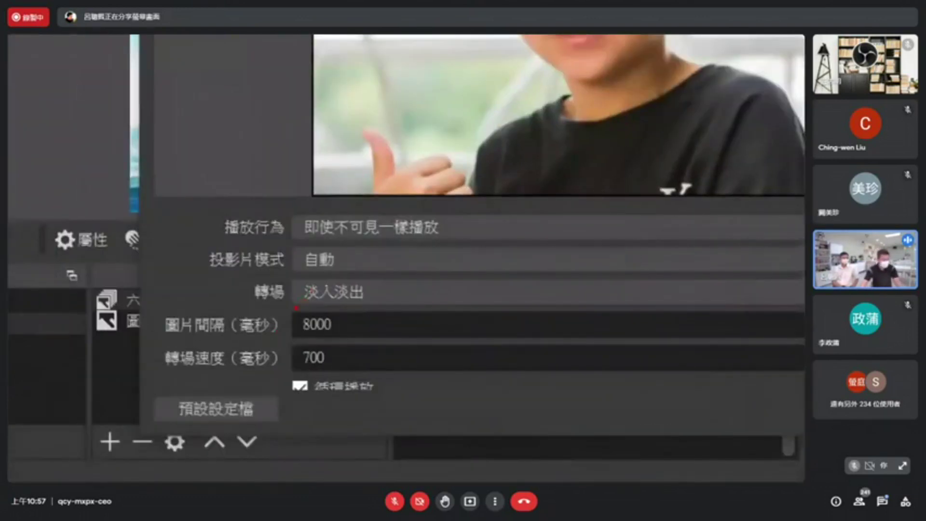
left_click_drag(296, 308, 422, 304)
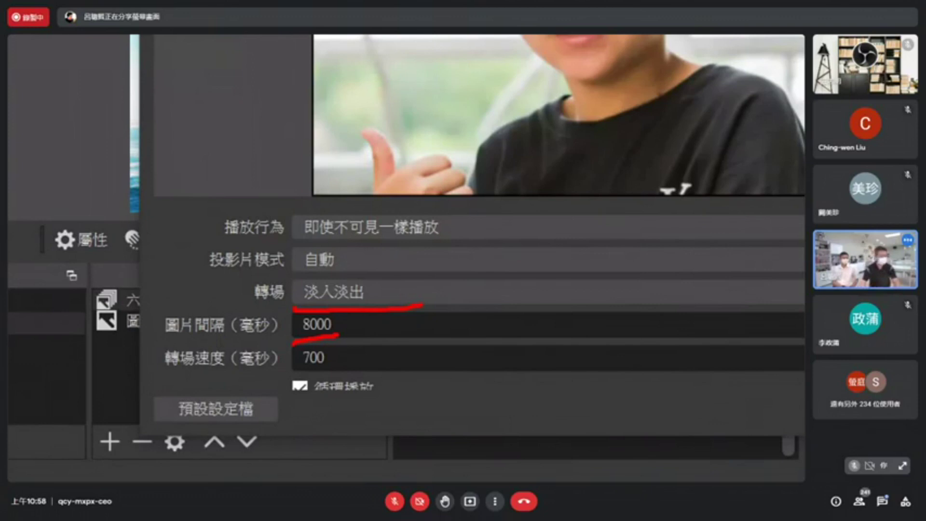
key("Escape")
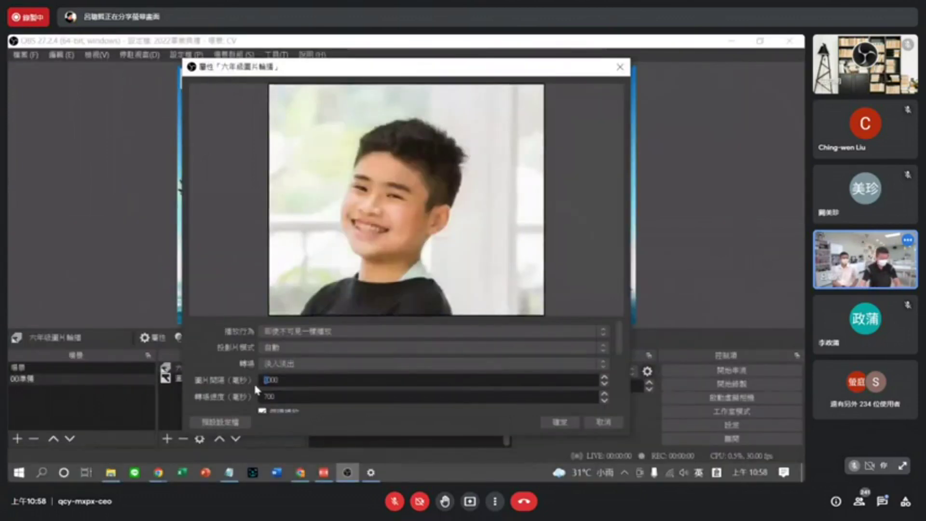
left_click(265, 397)
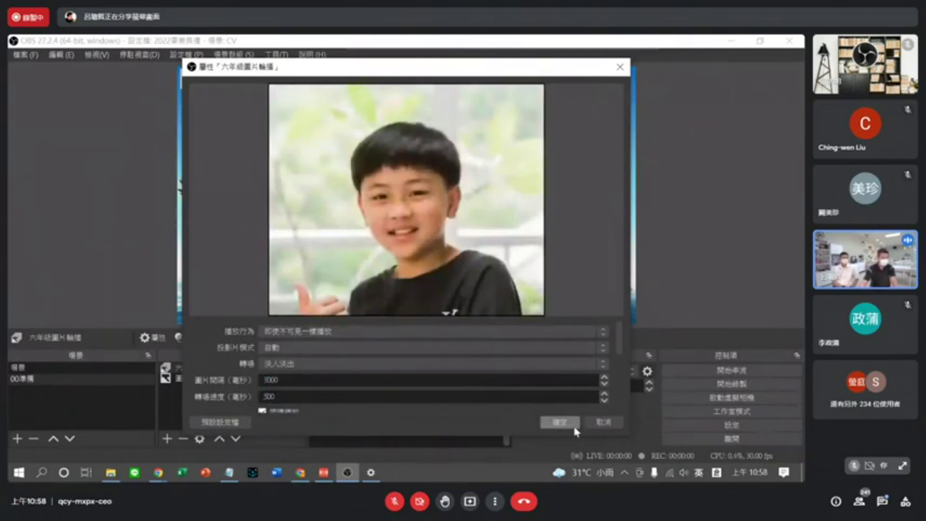
left_click(560, 422)
left_click(301, 377)
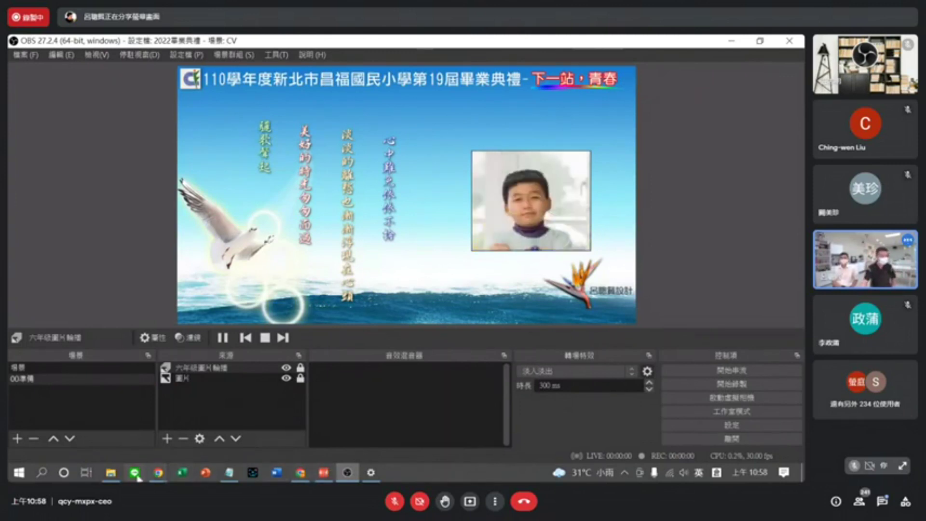
Find the 框 frame image in the 00 folder and examine its transparent border design up close.
left_click(111, 472)
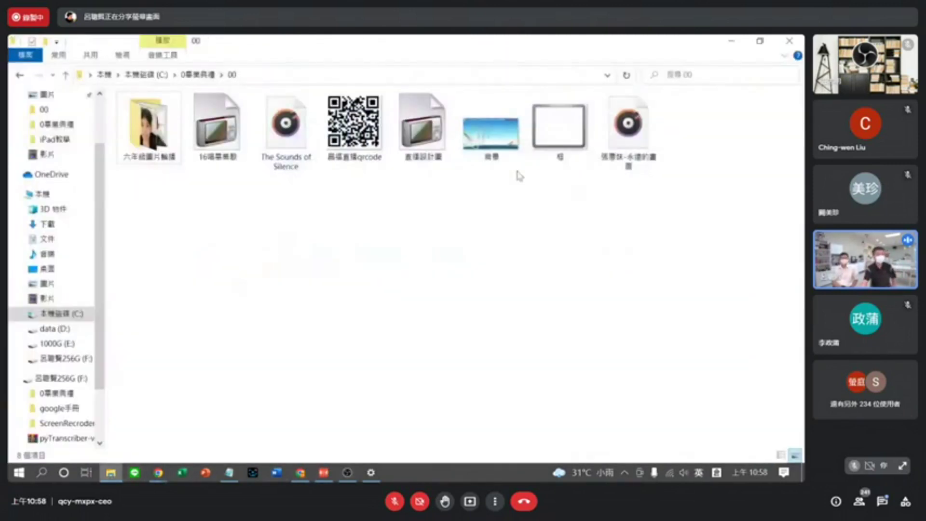
left_click(558, 159)
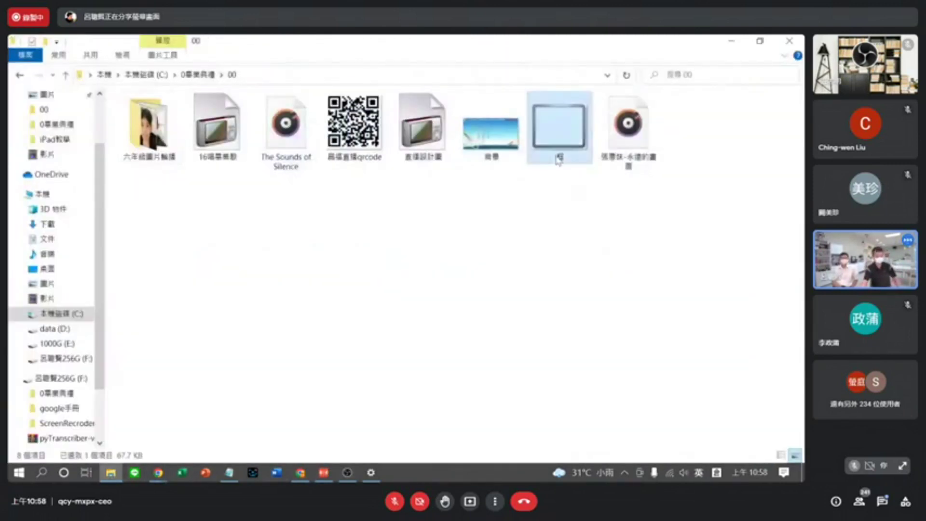
key("super+plus")
mouse_move(591, 81)
left_mouse_down()
mouse_move(581, 69)
mouse_move(585, 89)
left_mouse_up()
key("Escape")
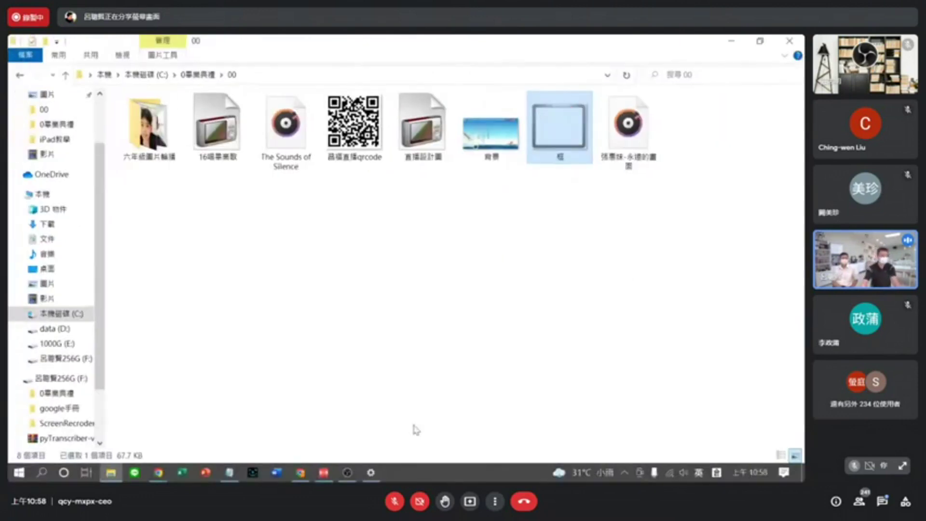
Back in OBS, add a new image source using 框.png from the 00 folder and place it over the slideshow photo.
left_click(348, 474)
left_click(166, 437)
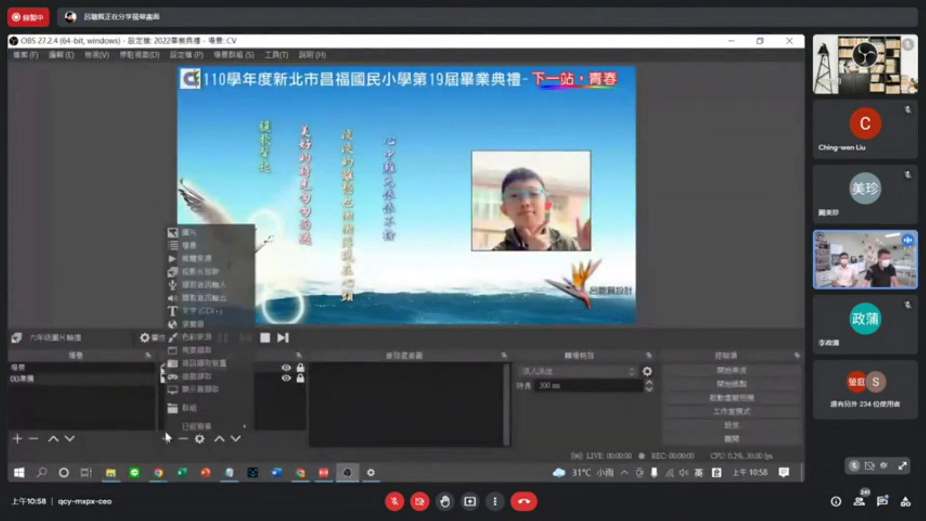
left_click(195, 237)
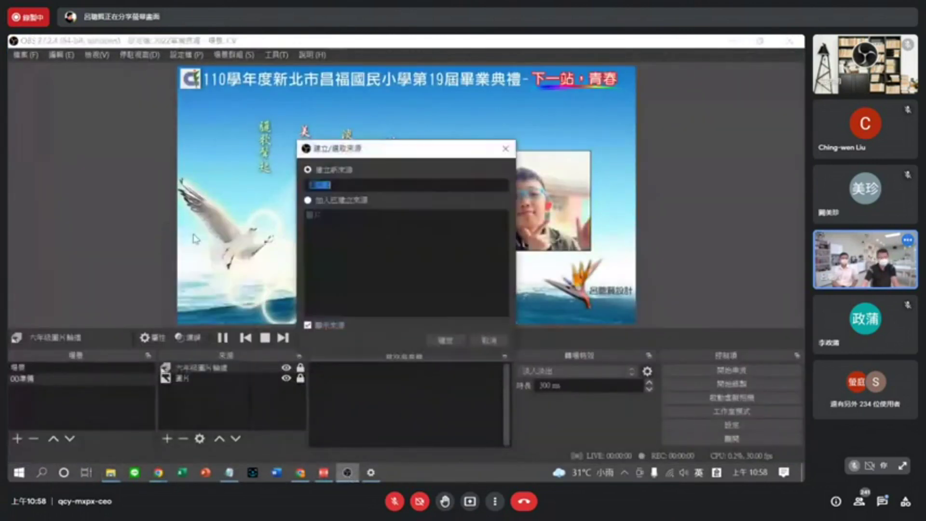
left_click(449, 340)
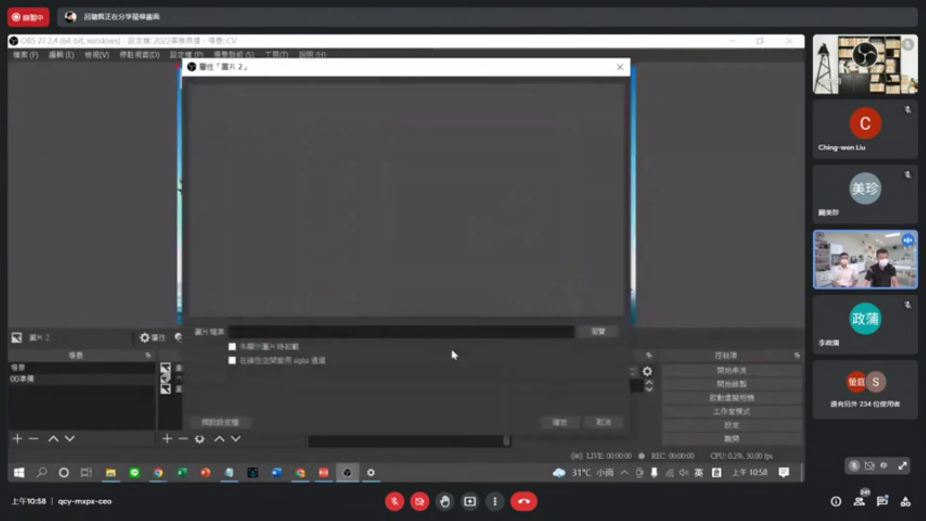
left_click(610, 330)
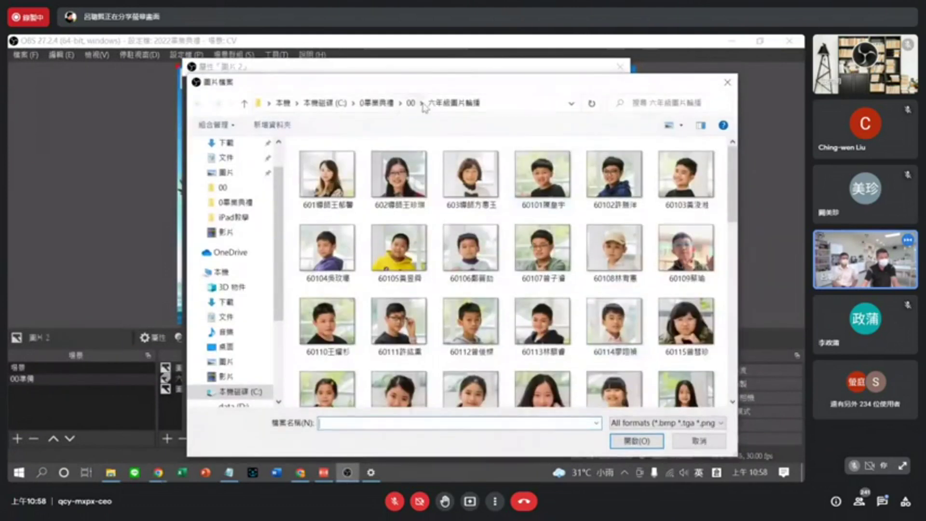
left_click(411, 104)
left_click(531, 192)
double_click(530, 192)
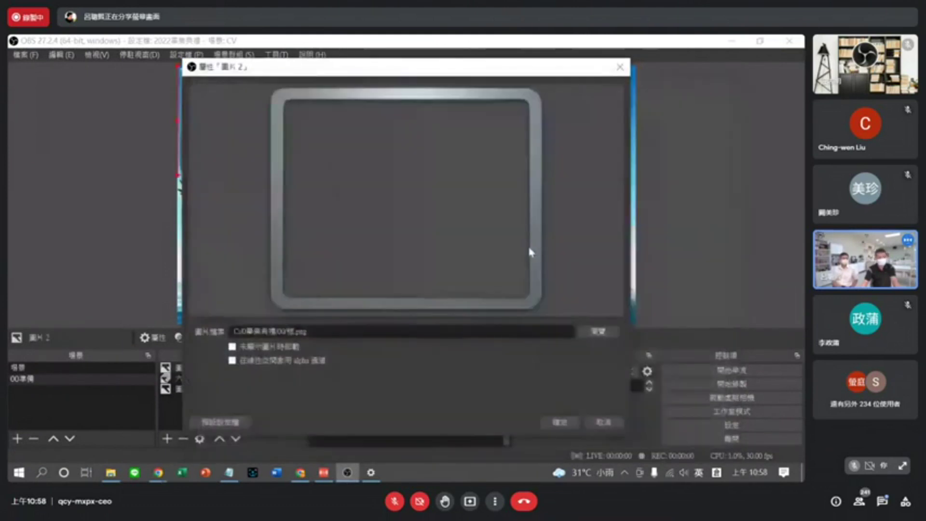
left_click(554, 421)
left_click_drag(293, 169, 582, 248)
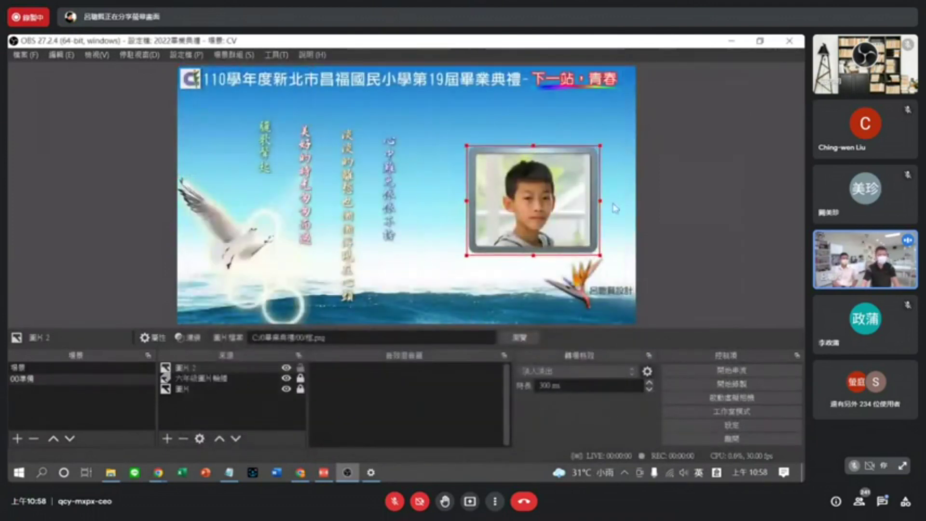
left_click_drag(599, 200, 596, 200)
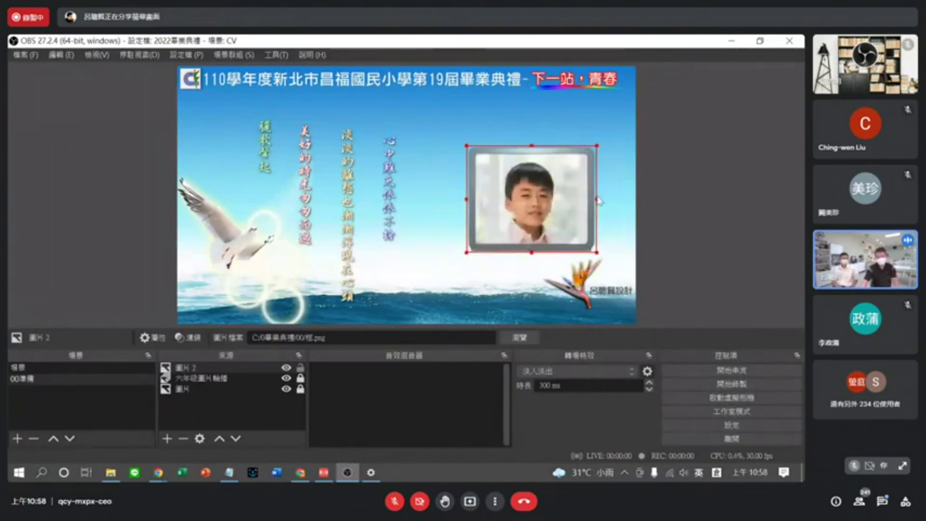
Stretch the frame image to the screen size and resize it to fit closely around the slideshow photo.
right_click(592, 208)
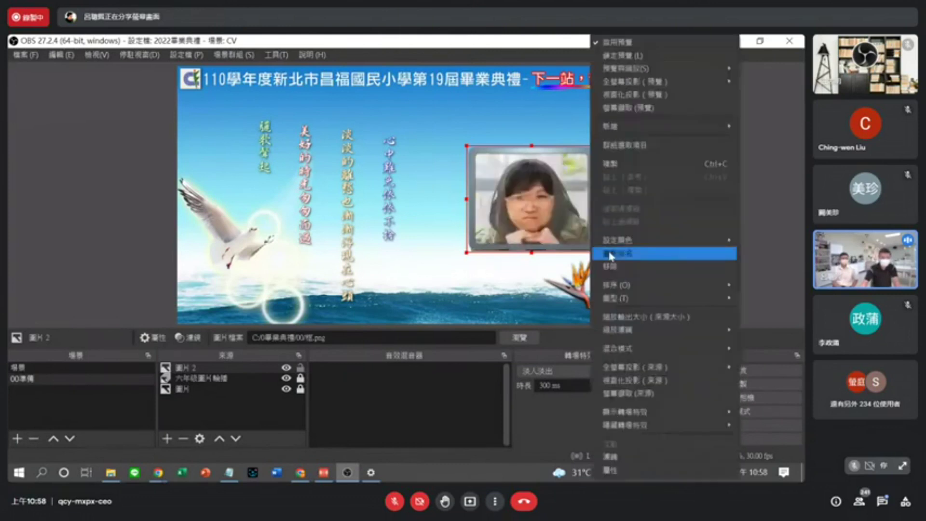
mouse_move(619, 299)
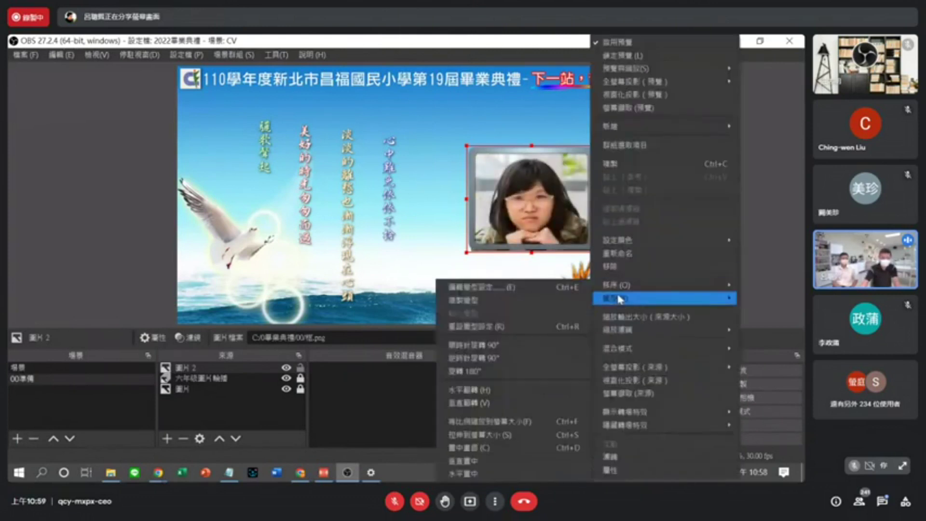
left_click(491, 435)
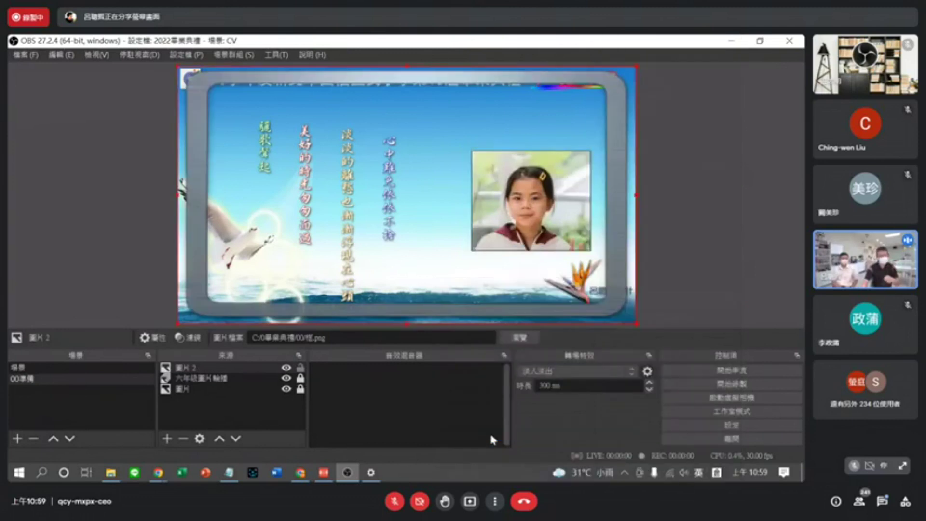
left_click_drag(179, 67, 463, 143)
left_click_drag(636, 323, 598, 261)
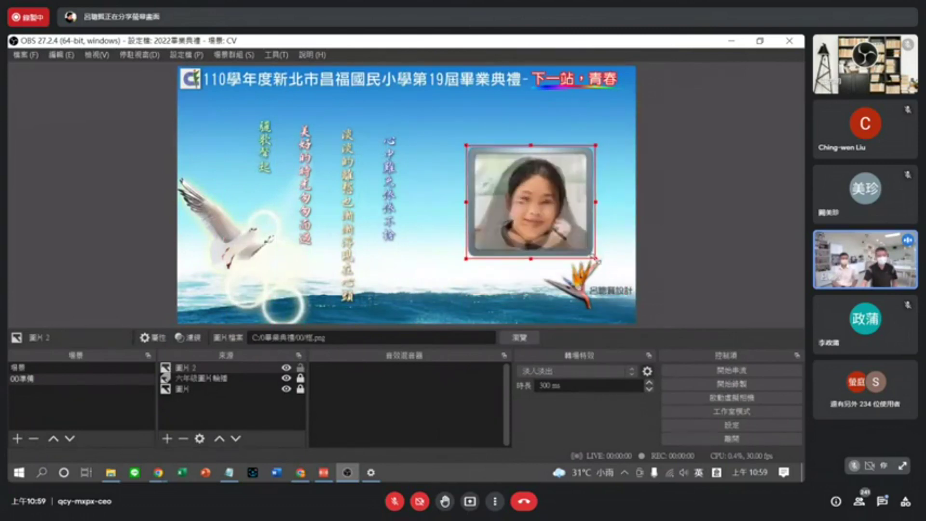
Deselect the frame and lock both the frame image and the 六年級圖片輪播 slideshow.
left_click(618, 213)
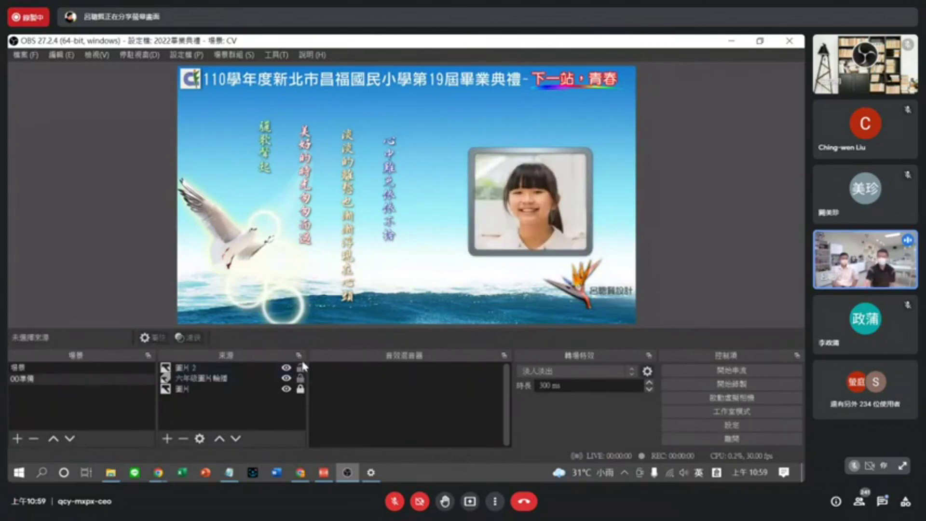
left_click(300, 367)
left_click(300, 378)
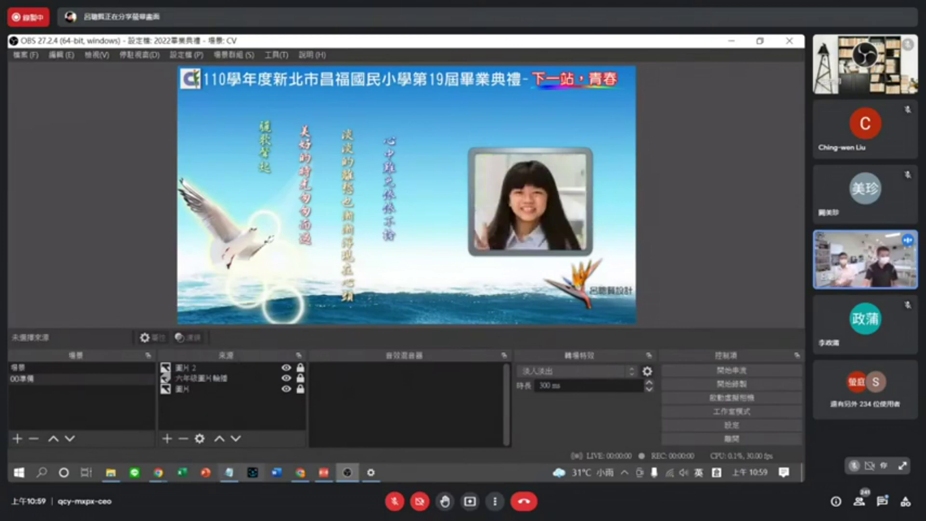
Switch to Chrome and open a browser window with a new tab page.
left_click(158, 473)
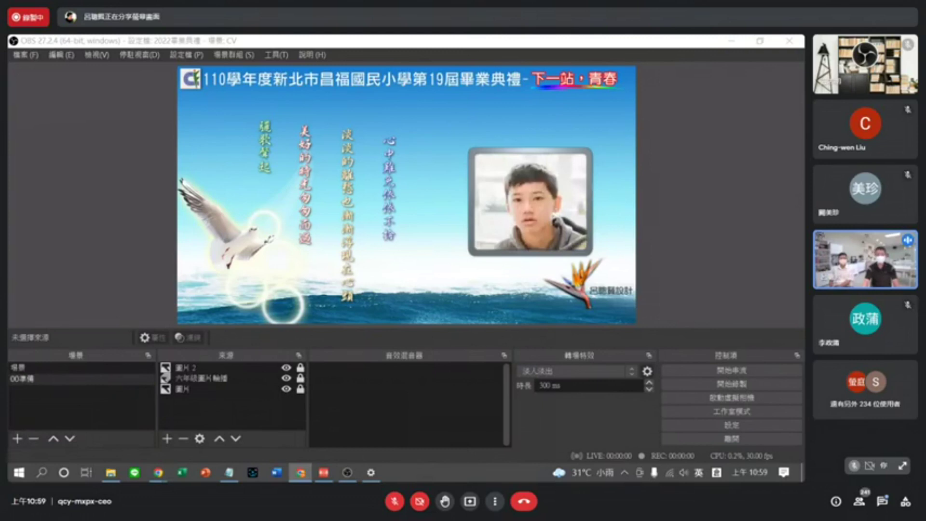
double_click(312, 123)
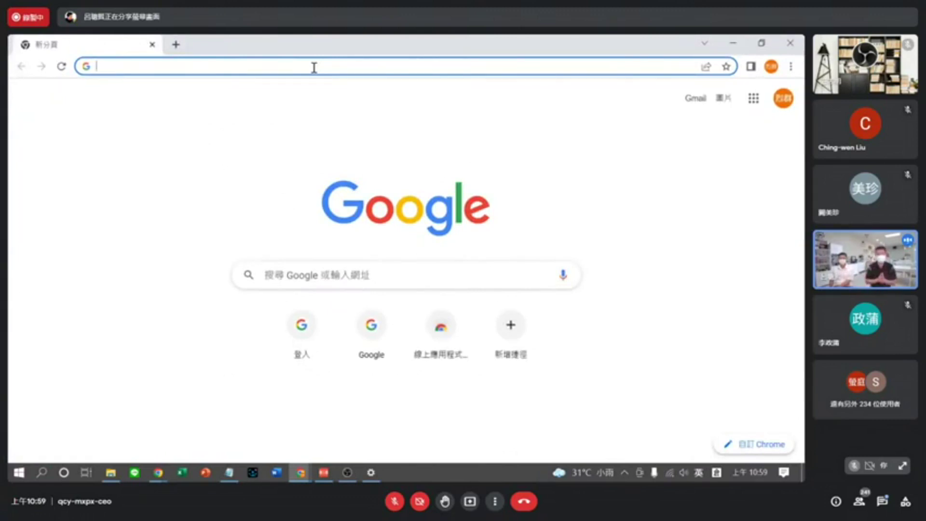
Look through the files in the Downloads folder and return to the browser.
left_click(110, 472)
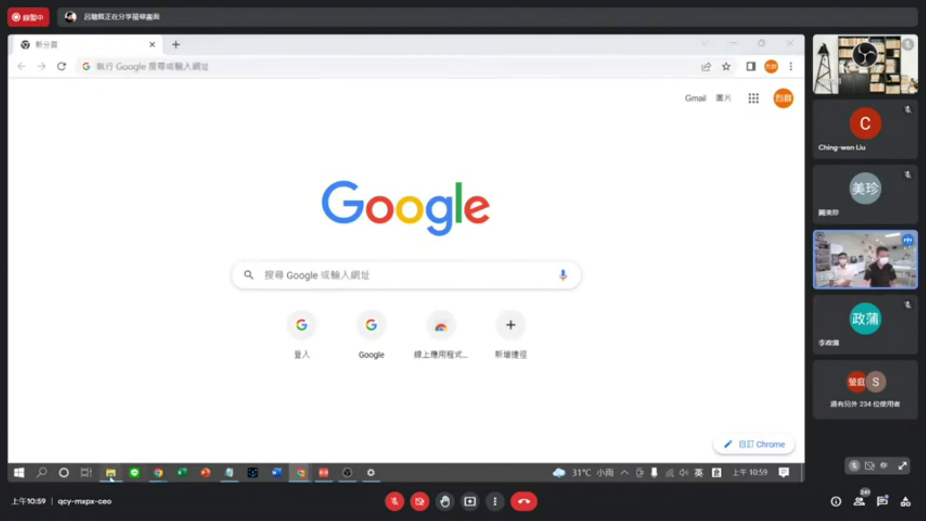
left_click(48, 224)
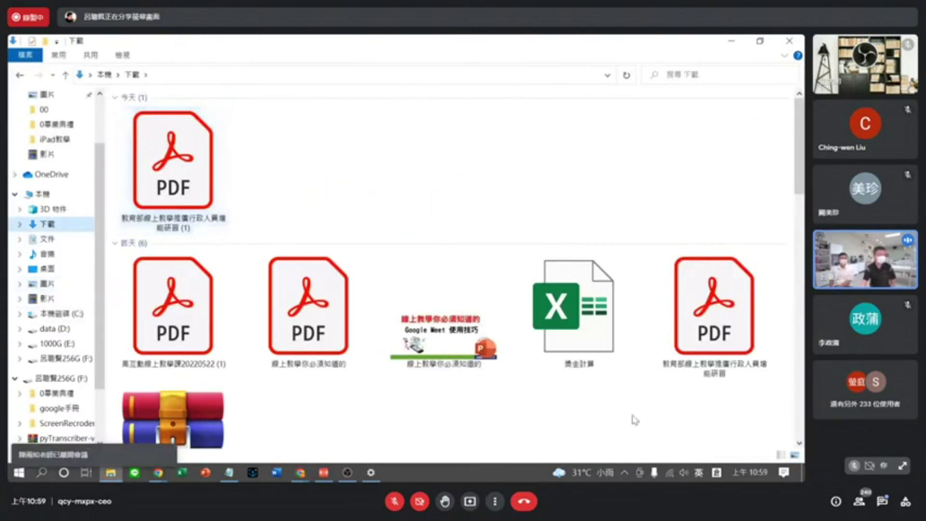
left_click_drag(799, 176, 777, 140)
left_click(732, 41)
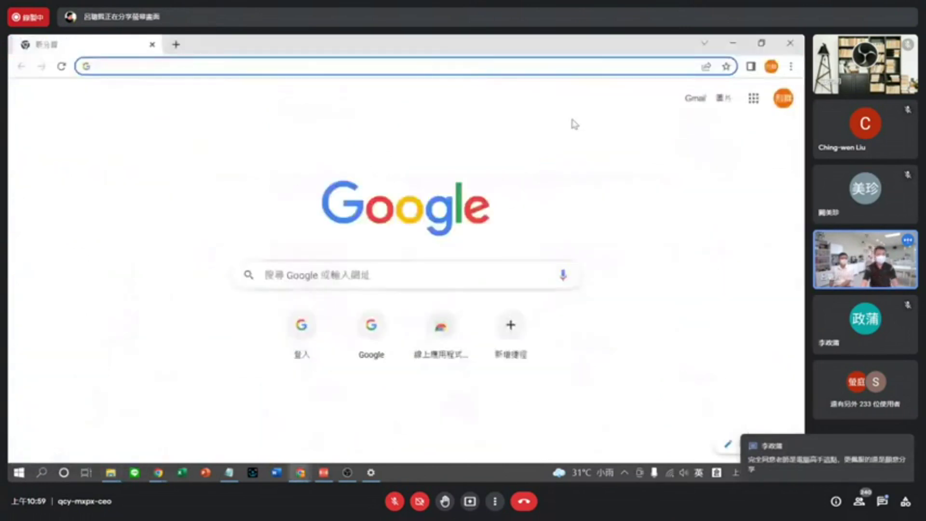
Search Google for TW.
left_click(223, 66)
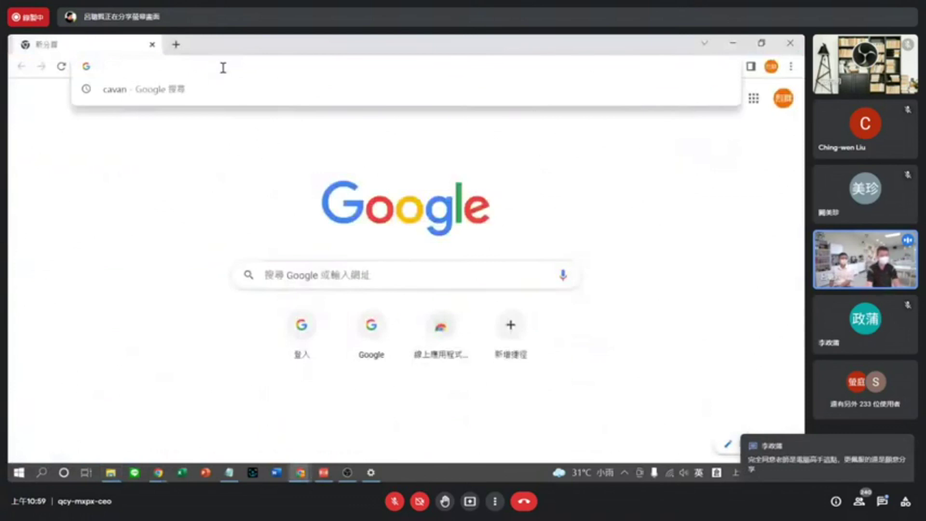
type("WT")
key("BackSpace")
key("BackSpace")
type("TW")
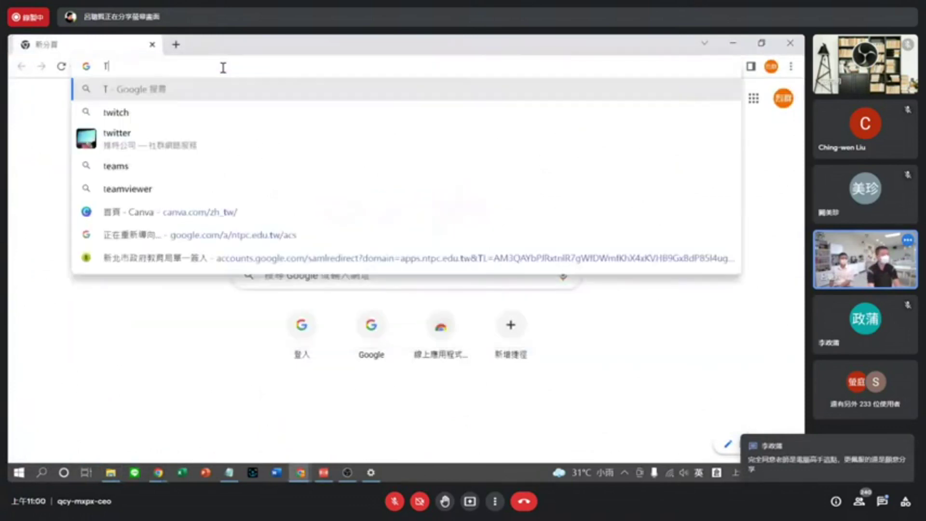
key("Return")
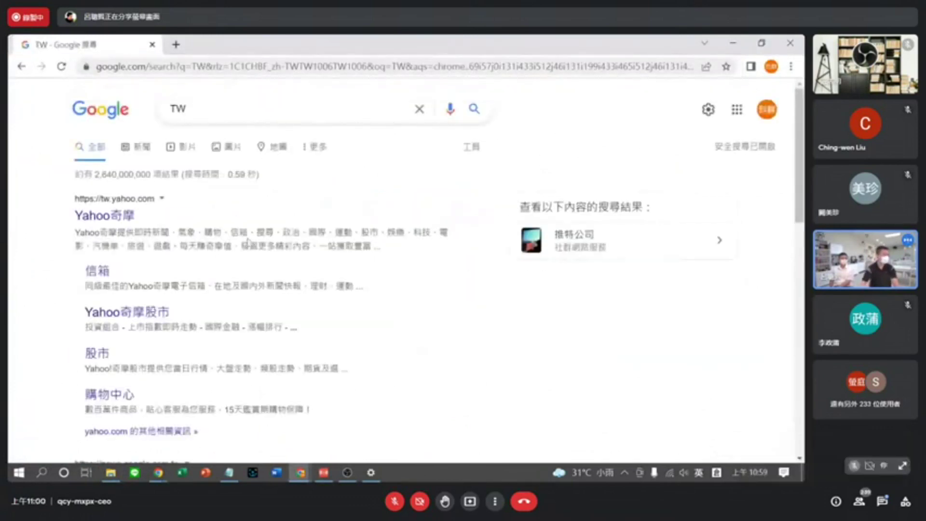
Open the Yahoo奇摩 site from the search results and go to the 新奇 category of its news section.
left_click(126, 216)
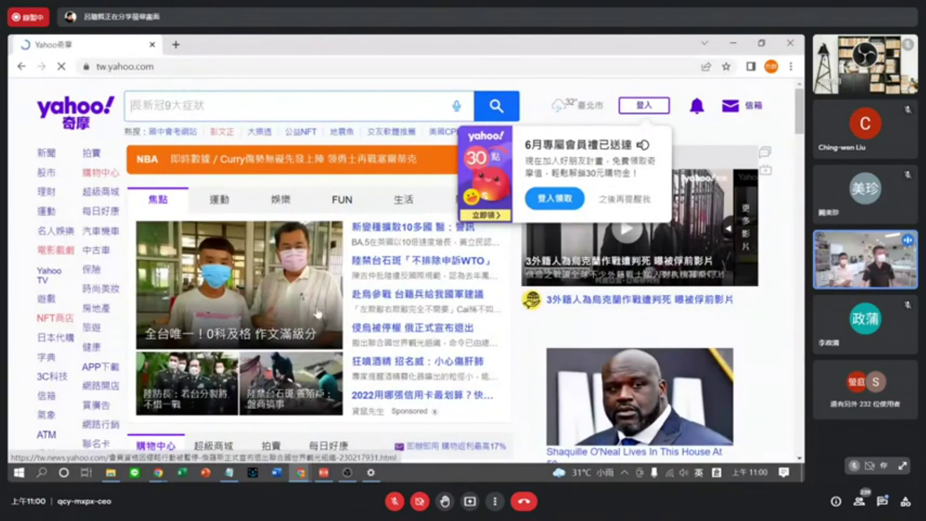
left_click(47, 154)
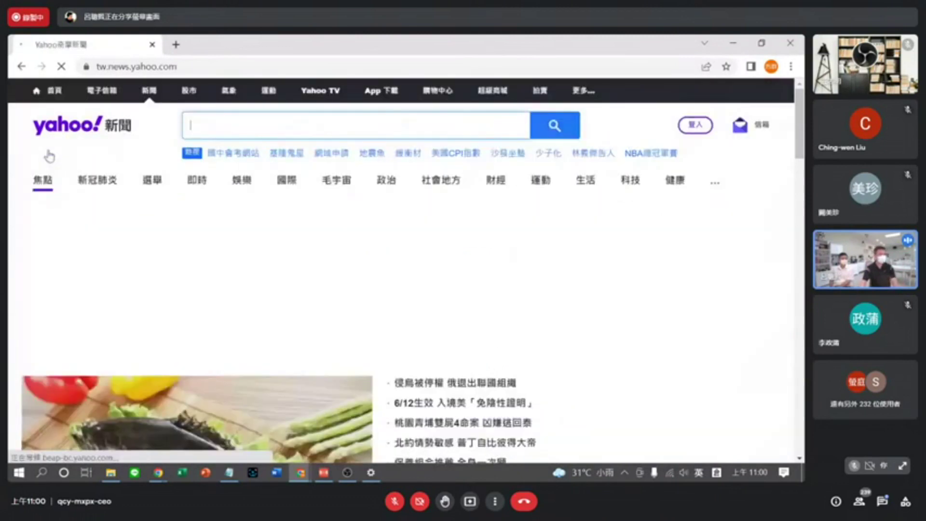
mouse_move(625, 182)
mouse_move(598, 189)
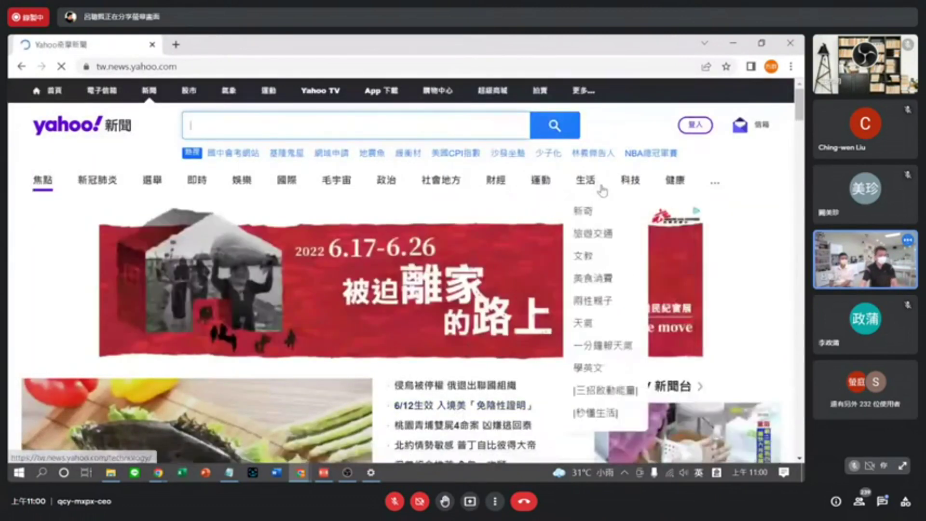
left_click(585, 212)
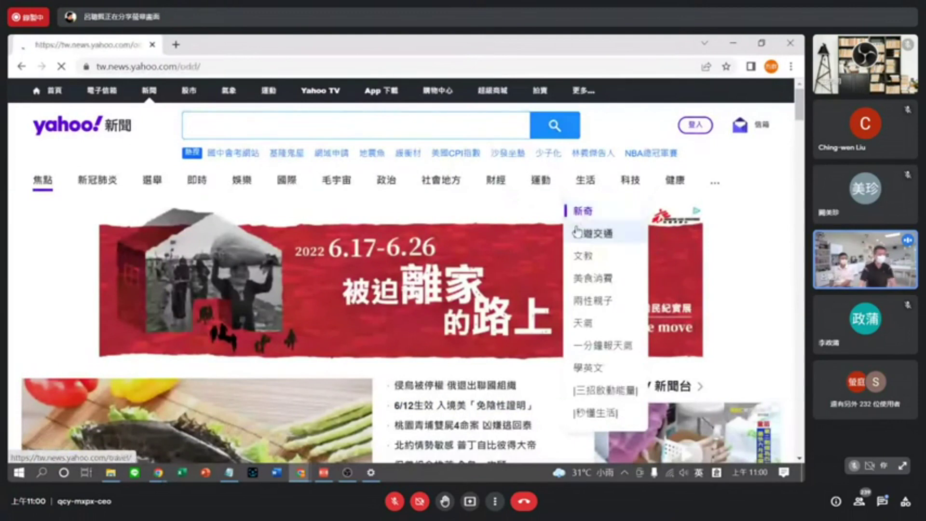
Open the article 平價牛排正確吃法曝！眾認吃錯20年 and copy its opening paragraph from 台式牛排 to 貼文引起廣大迴響.
scroll(507, 251, "down", 2)
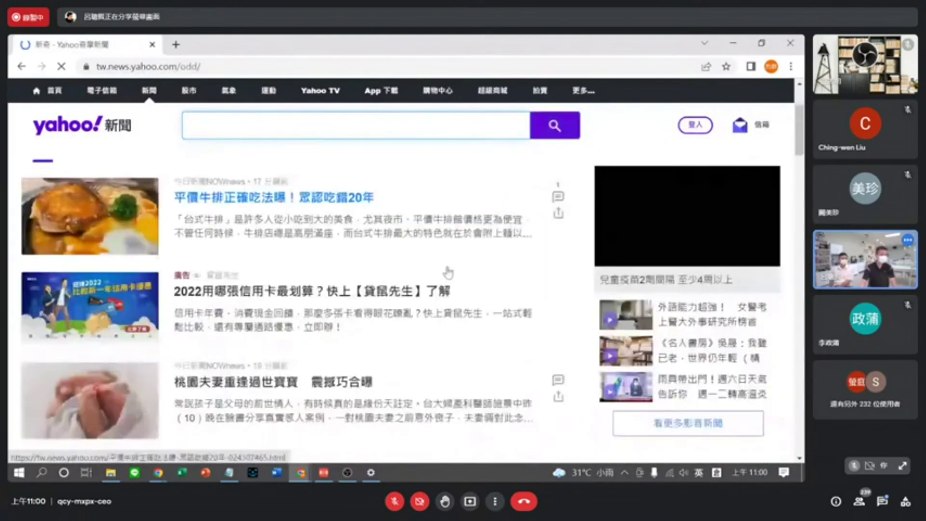
left_click(311, 197)
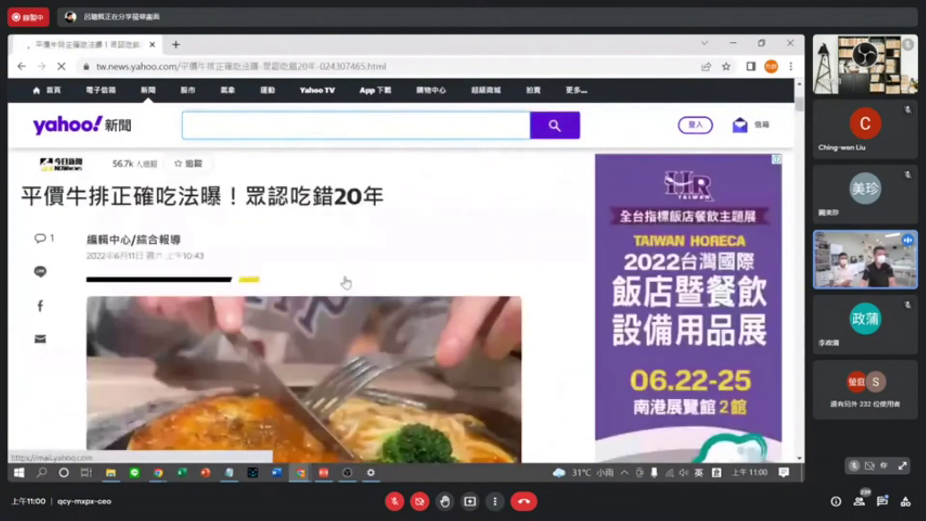
scroll(348, 280, "down", 6)
left_click_drag(99, 295, 278, 356)
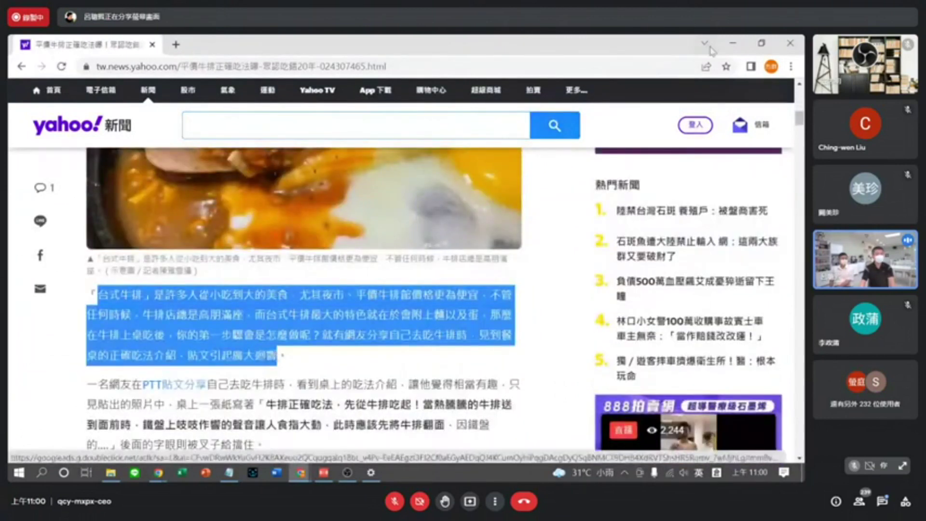
Switch to OBS and add a 文字 (GDI+) source named 跑馬燈-學生留言 to the 00準備 scene.
left_click(347, 473)
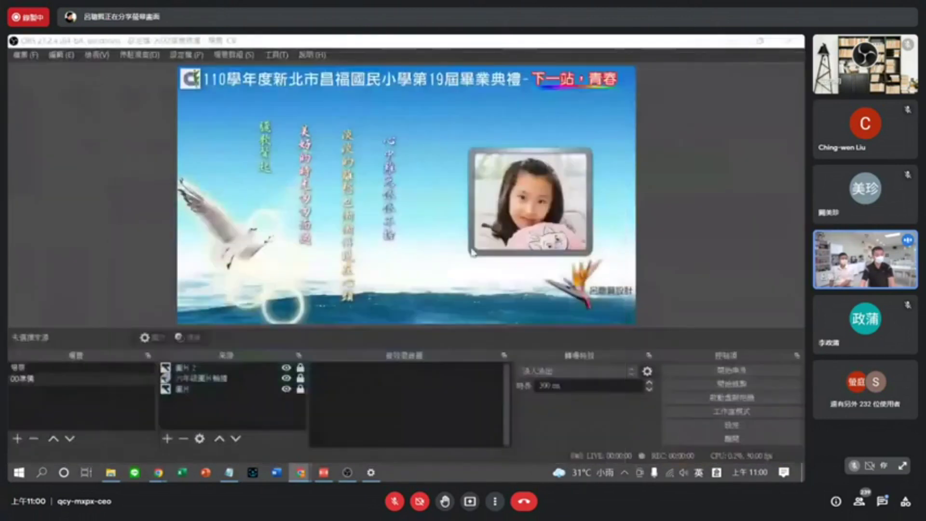
left_click(165, 439)
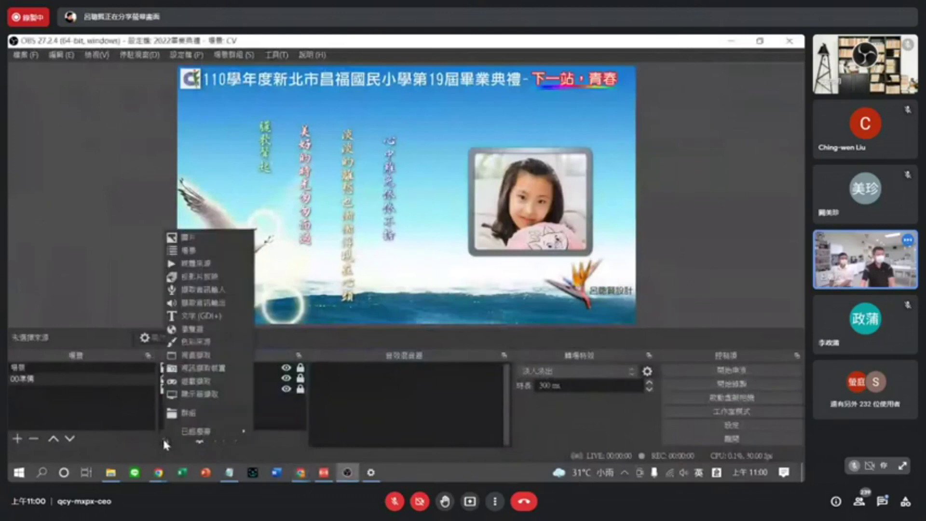
left_click(221, 321)
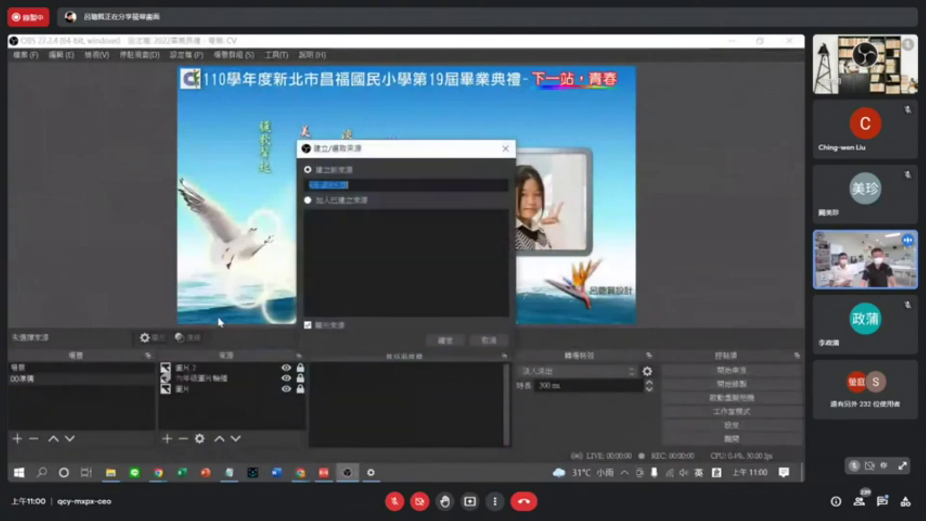
left_click(358, 186)
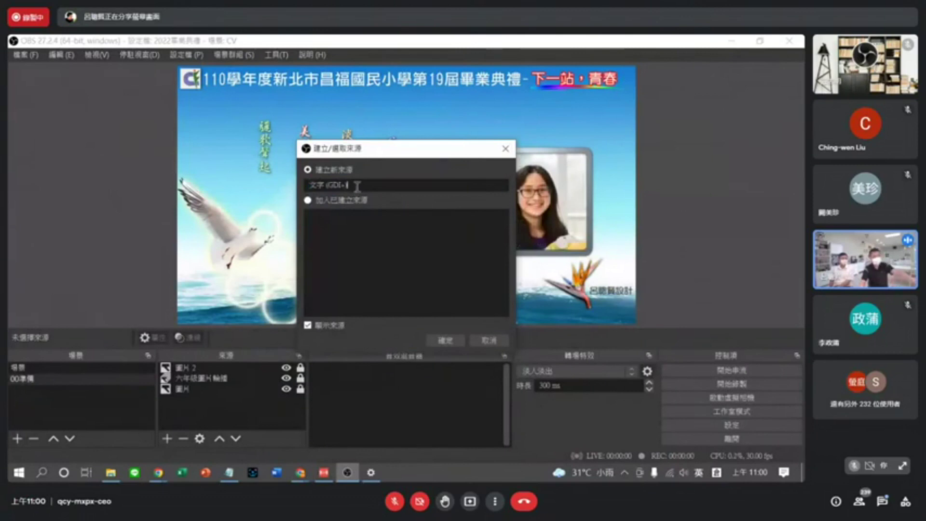
key("ctrl+a")
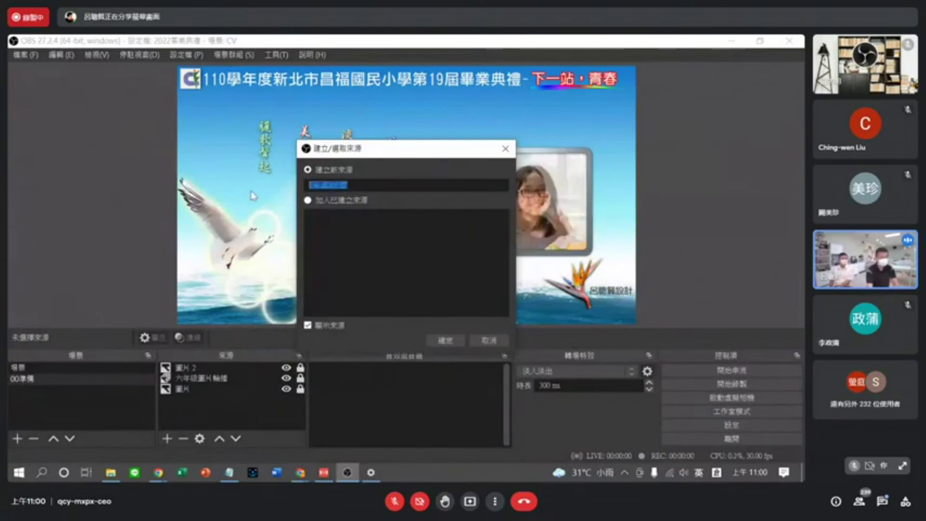
key("shift")
type("ㄇ跑馬引人廿")
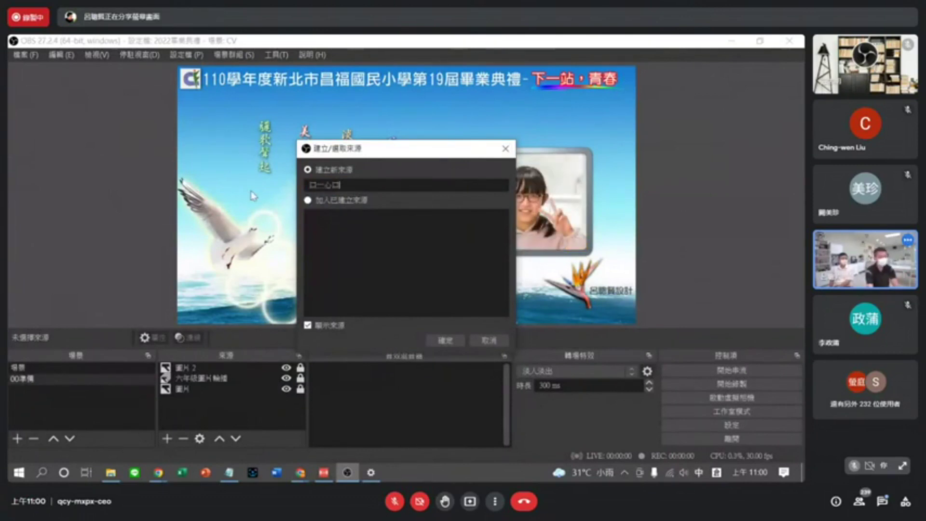
key("Down")
type("燈")
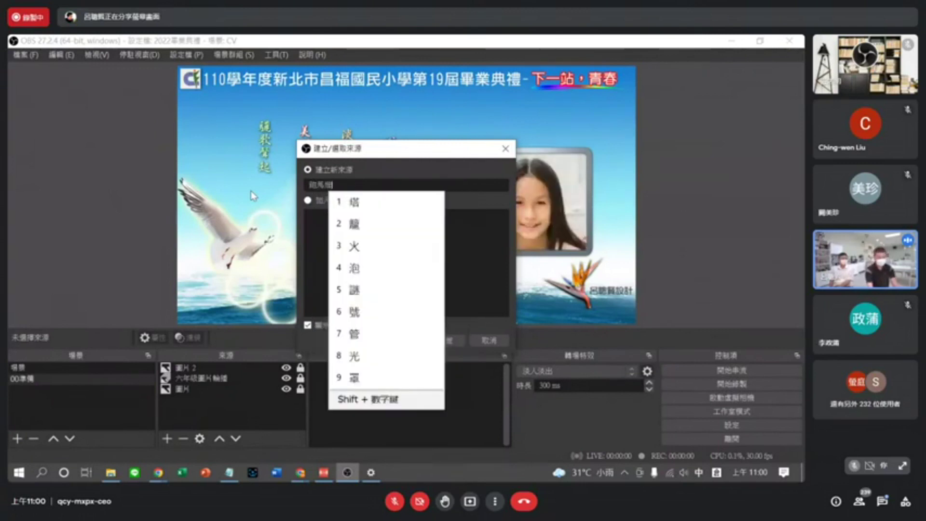
type("-學生拍")
type("留影")
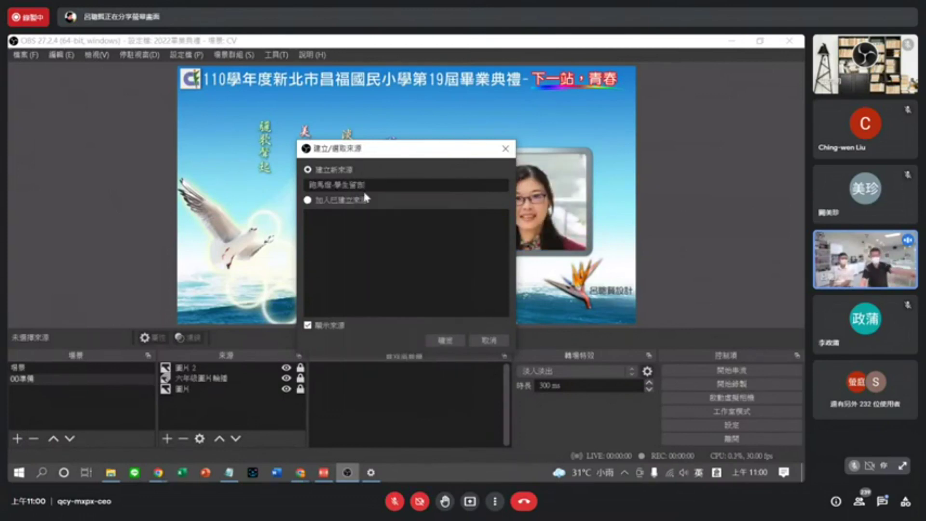
left_click(440, 341)
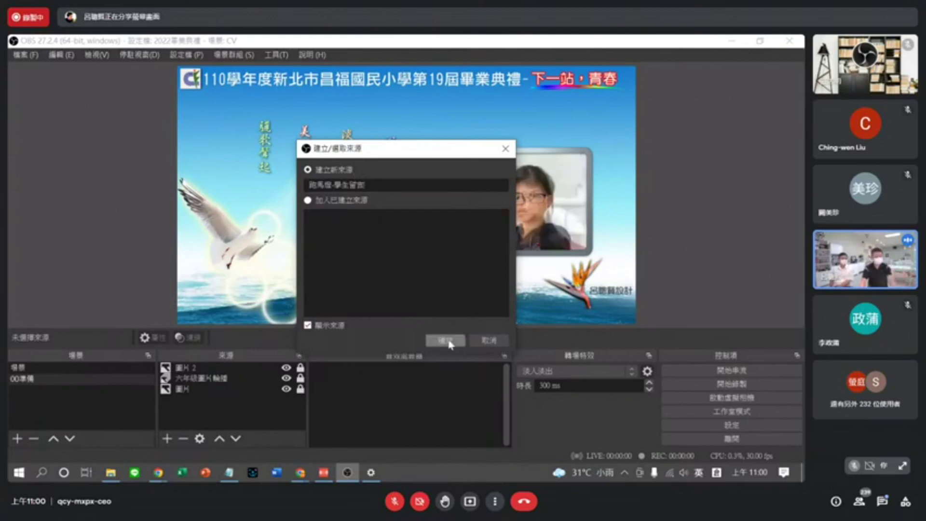
Paste the copied steak article paragraph as the text of the 跑馬燈-學生留言 source.
left_click(320, 386)
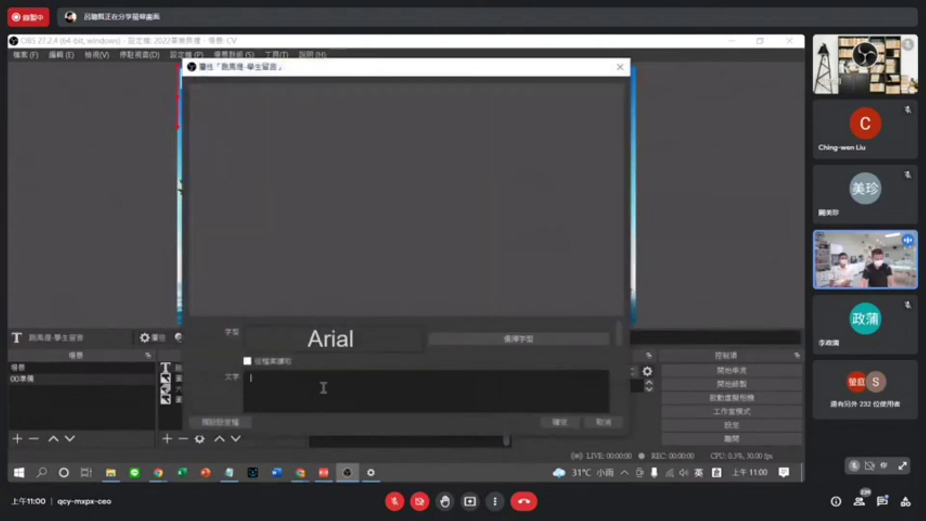
type("台式牛排，是許多人從小吃到大的美食，尤其夜市，平價牛排餐價格更為便宜，不管任何時候，牛排店總是高朋滿座，而台式牛排最大的特色就在於會附上麵以及蛋，那麼在牛排上桌吃後，你的第一步驟會是怎麼做呢？就有網友分享自己去吃牛排時，見到餐桌的正確吃法介紹，貼文引起廣大迴響")
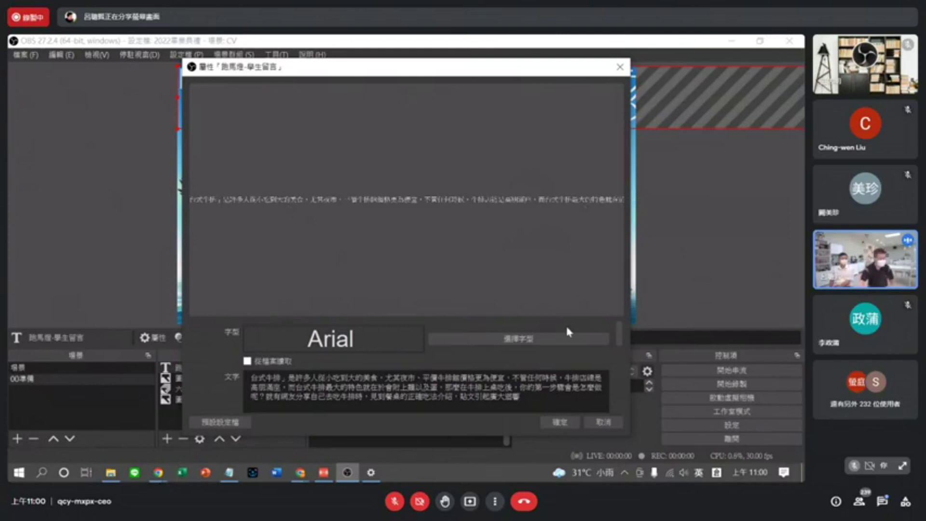
Switch to Word, paste the copied paragraph into the blank document and enlarge the view to read it.
left_click(230, 475)
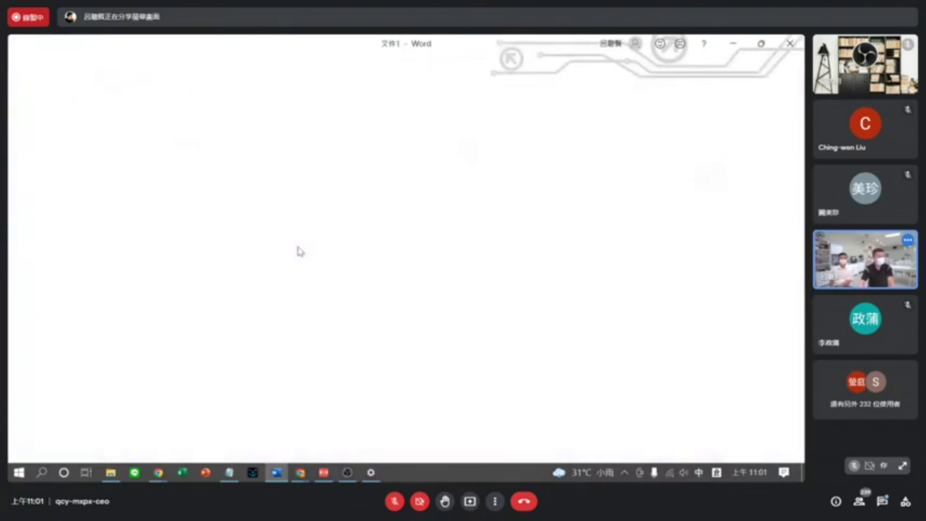
right_click(368, 259)
left_click(372, 269)
scroll(405, 280, "up", 8, "ctrl")
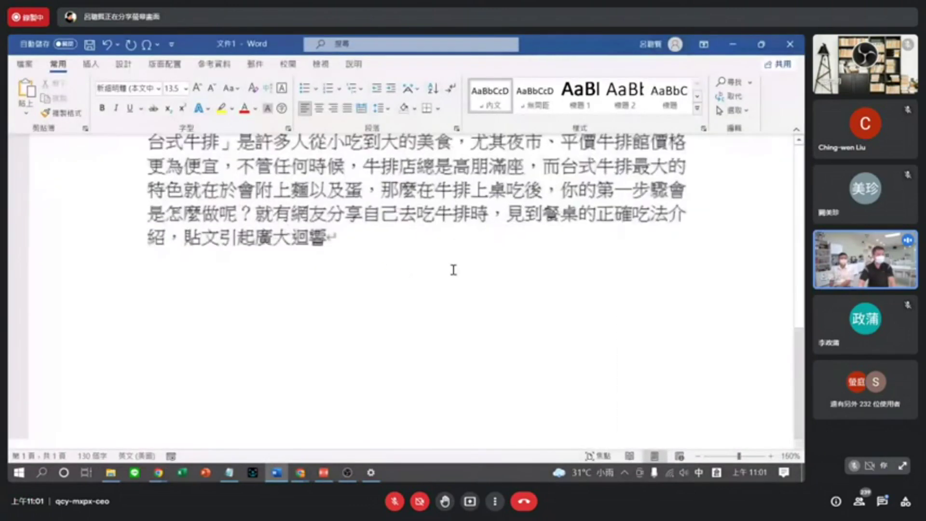
scroll(549, 208, "down", 1)
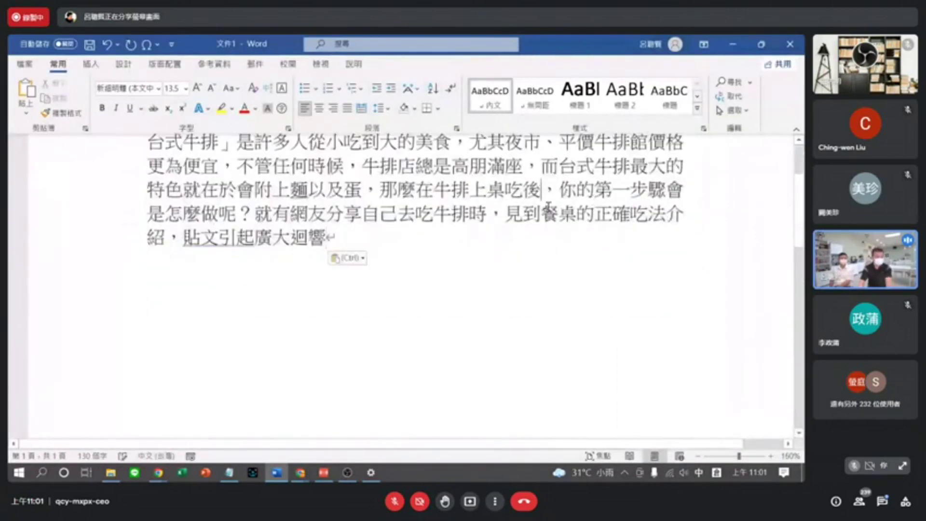
Try splitting the pasted paragraph with a paragraph break after 牛排上桌吃後, and rejoin it into one paragraph.
key("Return")
scroll(549, 208, "up", 3, "ctrl")
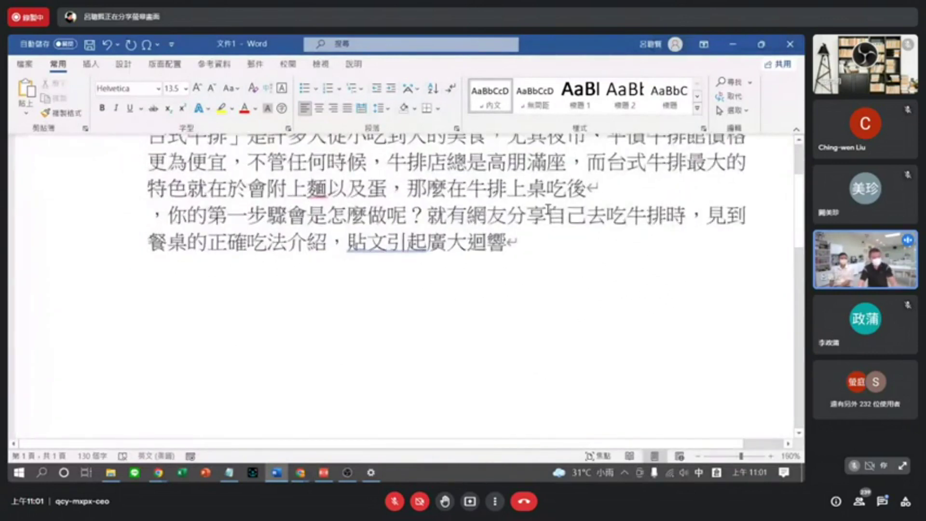
left_click_drag(630, 176, 643, 194)
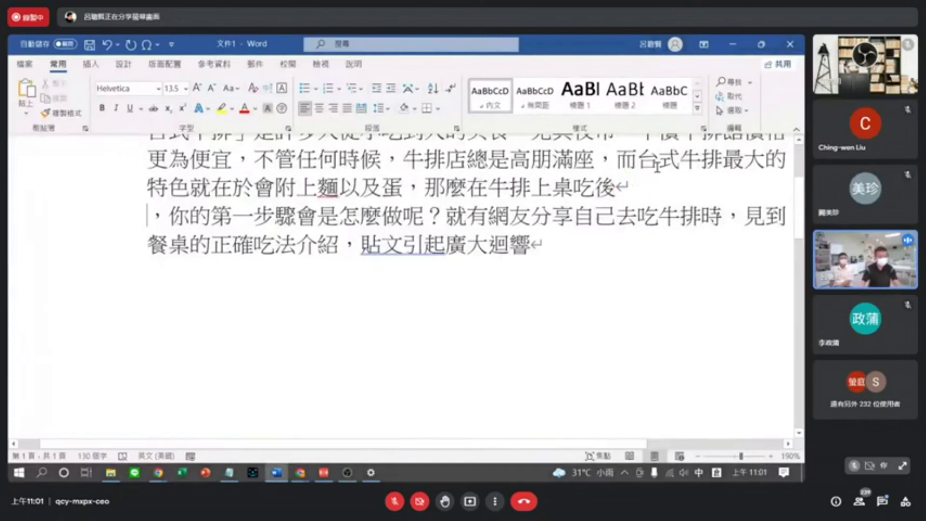
key("Left")
key("Delete")
scroll(638, 223, "up", 2)
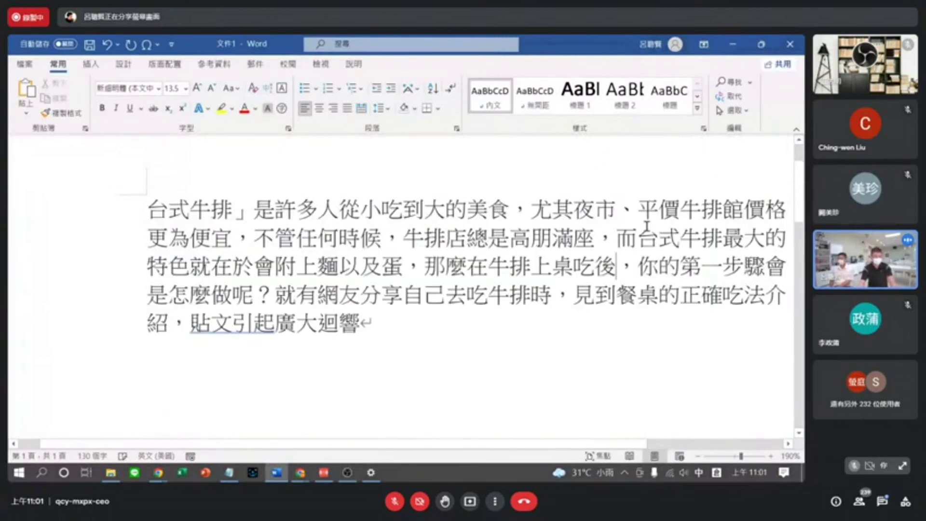
Return to OBS and set the 跑馬燈-學生留言 text font to 華康粗黑體 Regular, size 60, and accept the source properties.
key("alt+Tab")
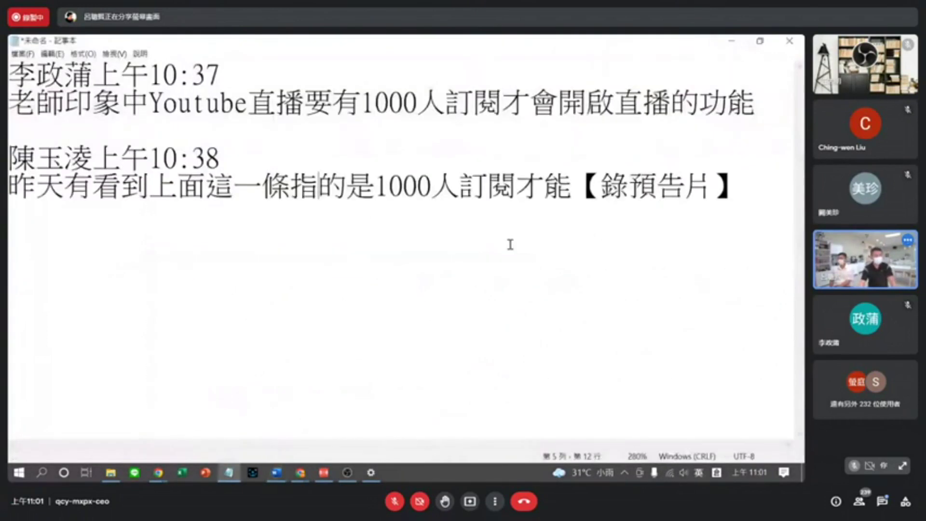
left_click(732, 41)
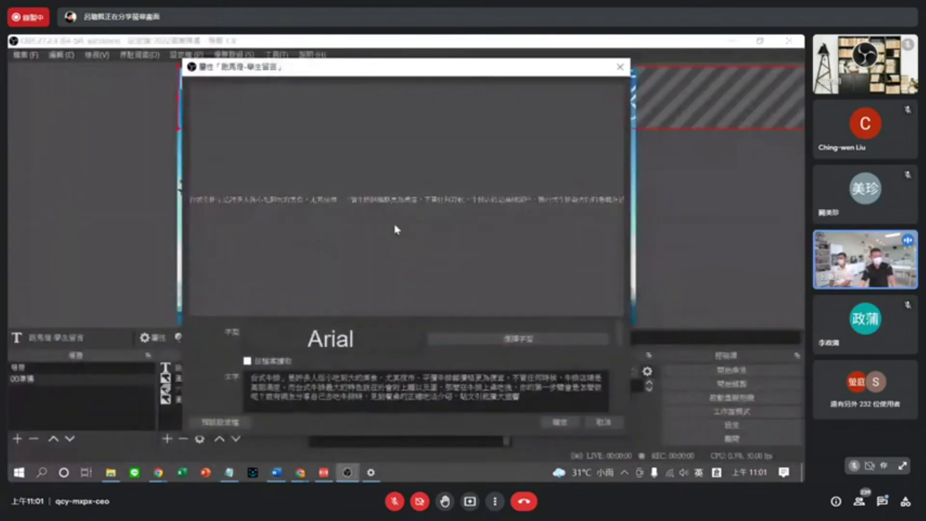
left_click(466, 339)
left_click_drag(405, 203, 404, 268)
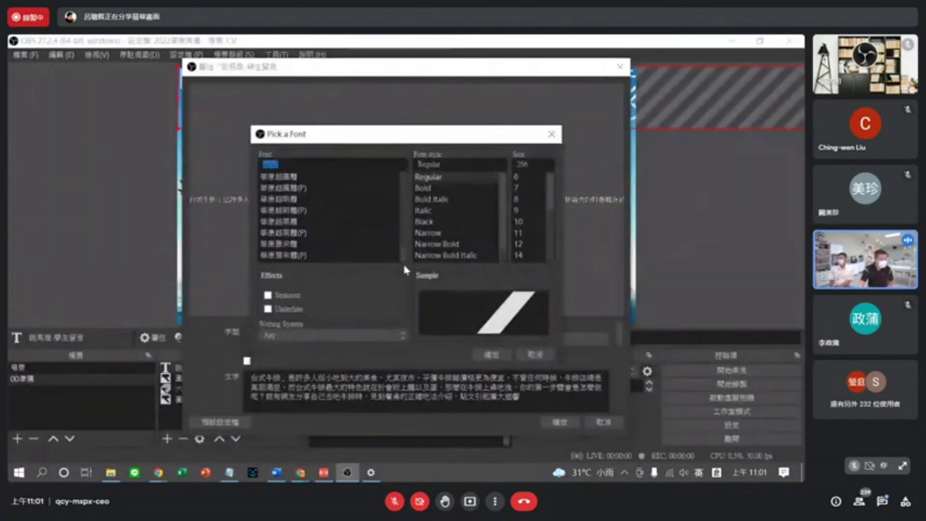
scroll(311, 235, "up", 1)
scroll(309, 226, "up", 1)
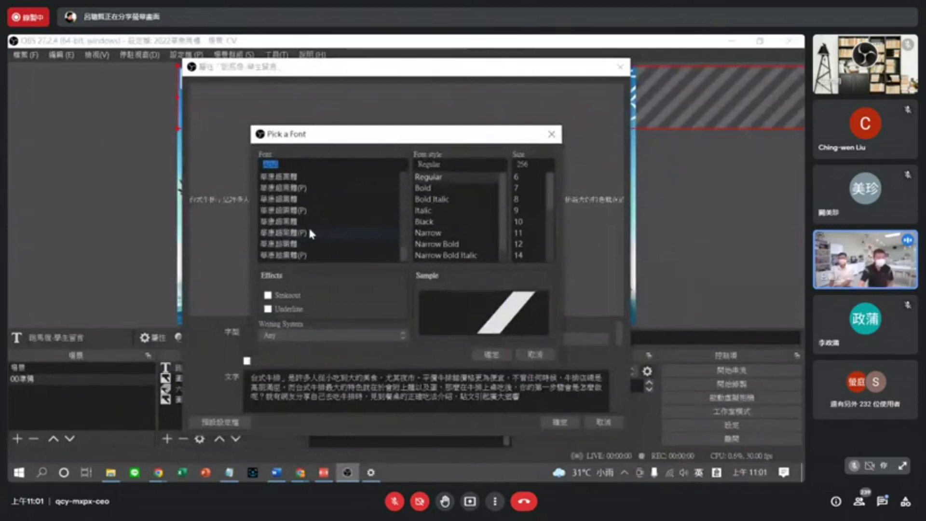
left_click(294, 177)
double_click(536, 165)
type("60")
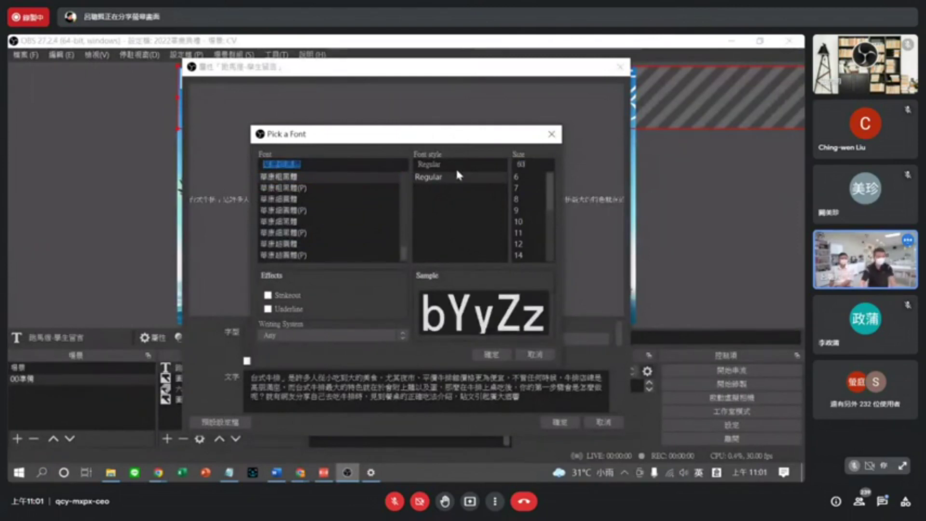
left_click(483, 360)
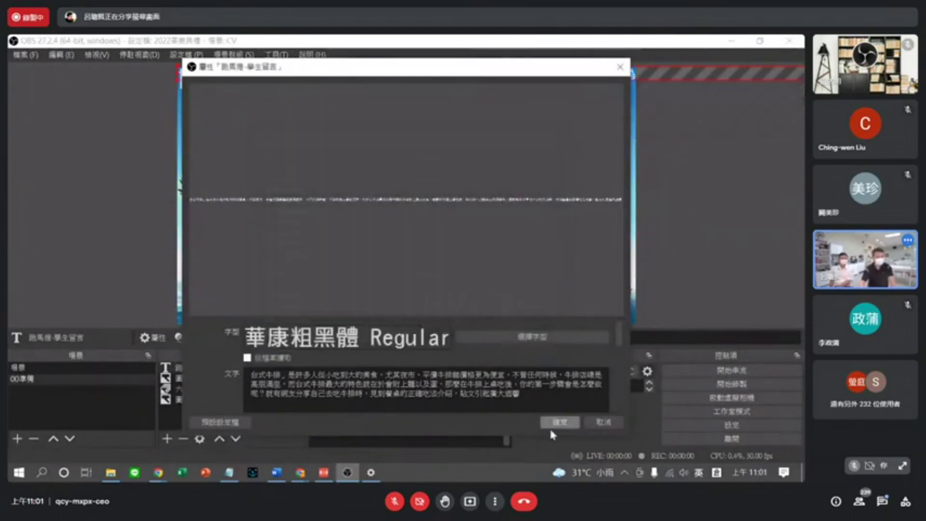
left_click(556, 423)
Move the marquee text to the bottom edge of the canvas and take a closer look at it.
left_click_drag(357, 164, 357, 303)
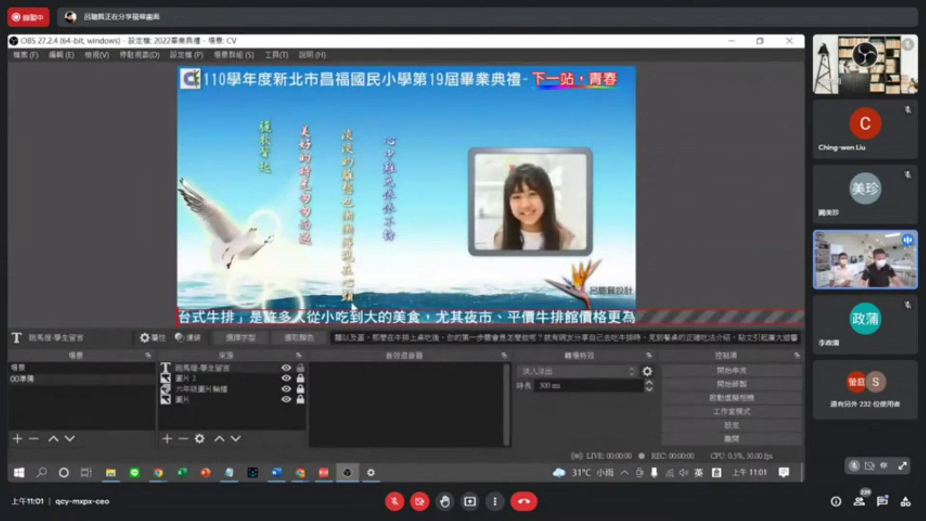
key("super+plus")
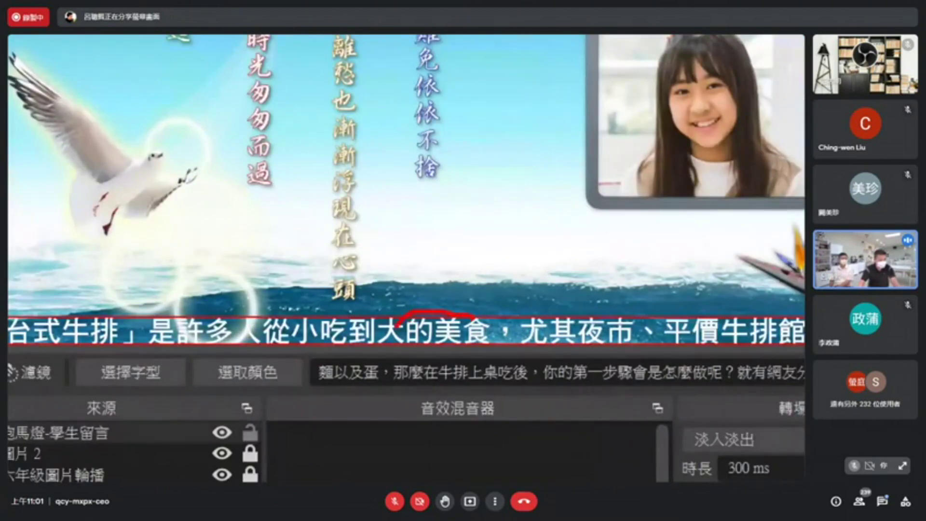
key("super+minus")
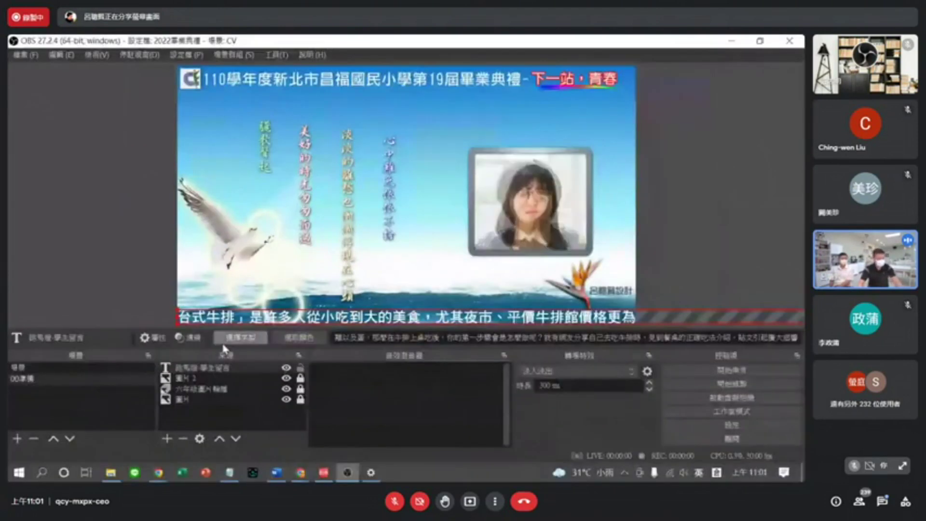
Set the 跑馬燈-學生留言 text source's black background opacity to 91% and accept the properties.
key("super+plus")
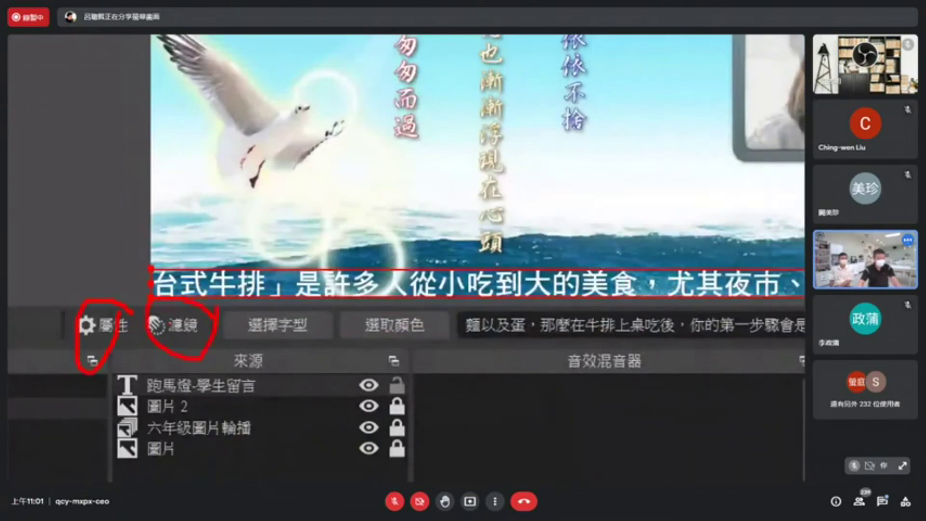
key("super+minus")
left_click(149, 337)
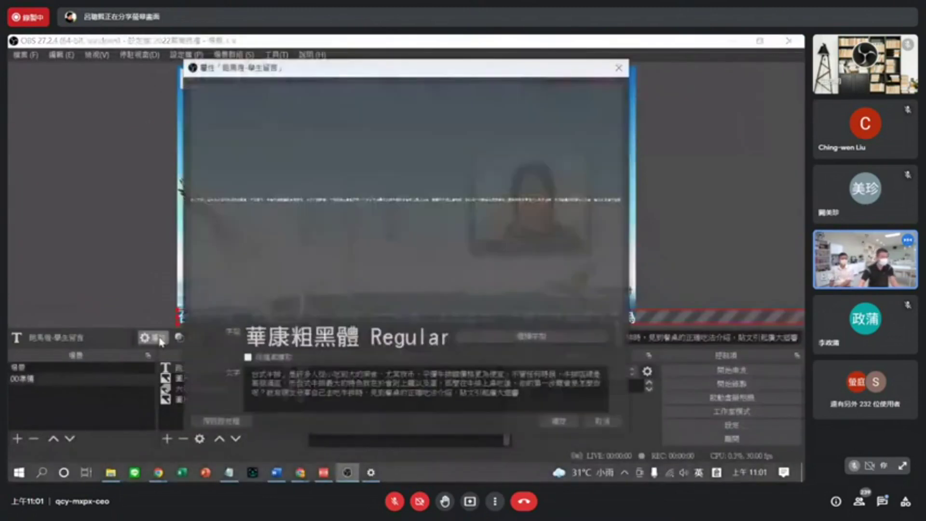
left_click_drag(618, 337, 618, 384)
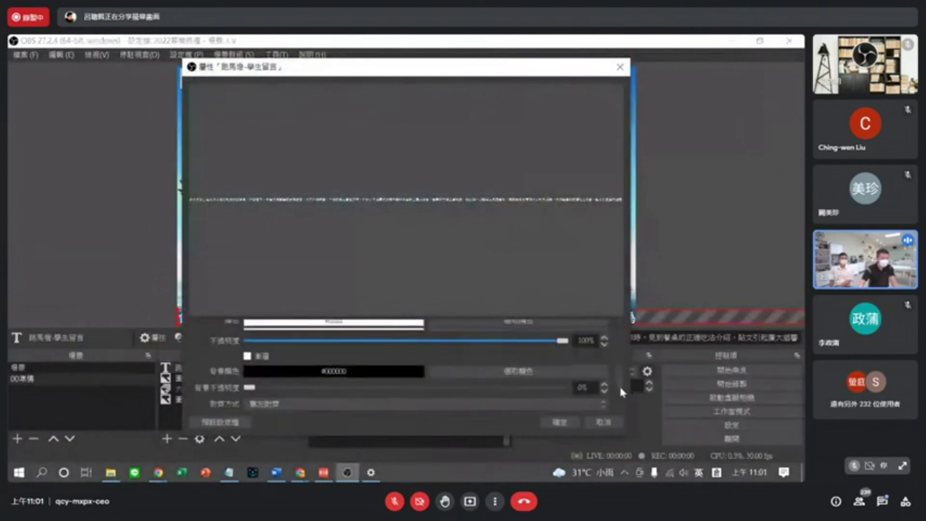
key("super+plus")
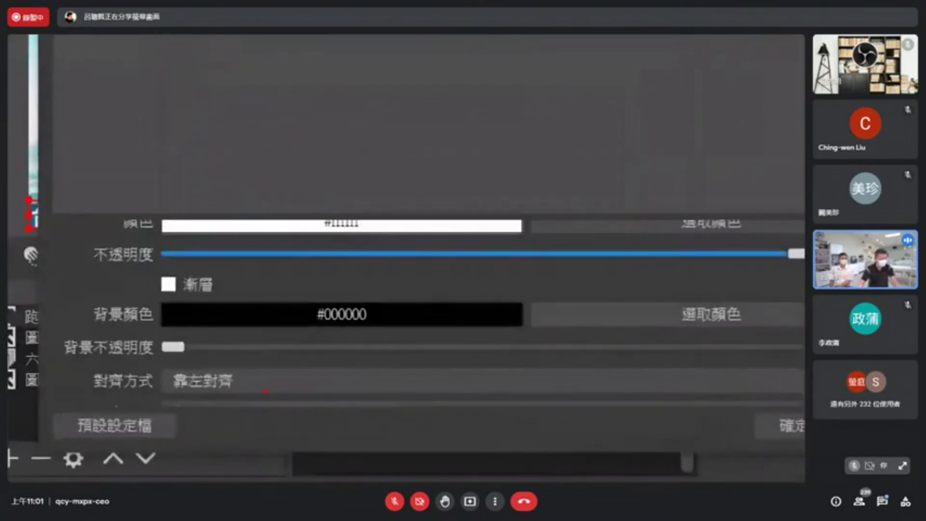
mouse_move(145, 289)
left_mouse_down()
mouse_move(102, 287)
mouse_move(110, 318)
mouse_move(159, 307)
mouse_move(205, 337)
left_mouse_up()
left_click_drag(391, 291, 344, 324)
key("Escape")
left_click_drag(248, 383, 535, 381)
left_click(560, 423)
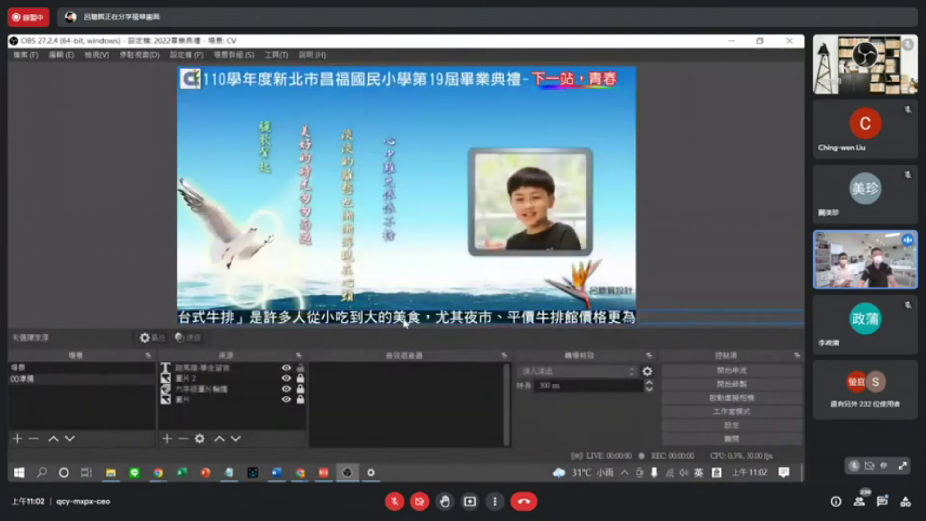
Lower the 跑馬燈-學生留言 text source's background opacity to 81% and accept the properties.
left_click(208, 370)
double_click(207, 370)
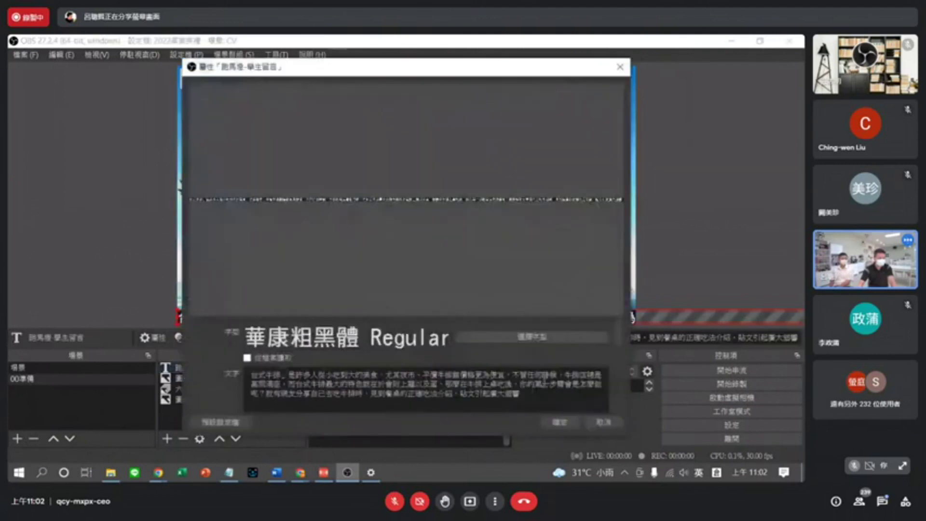
left_click_drag(619, 329, 615, 370)
scroll(618, 371, "down", 3)
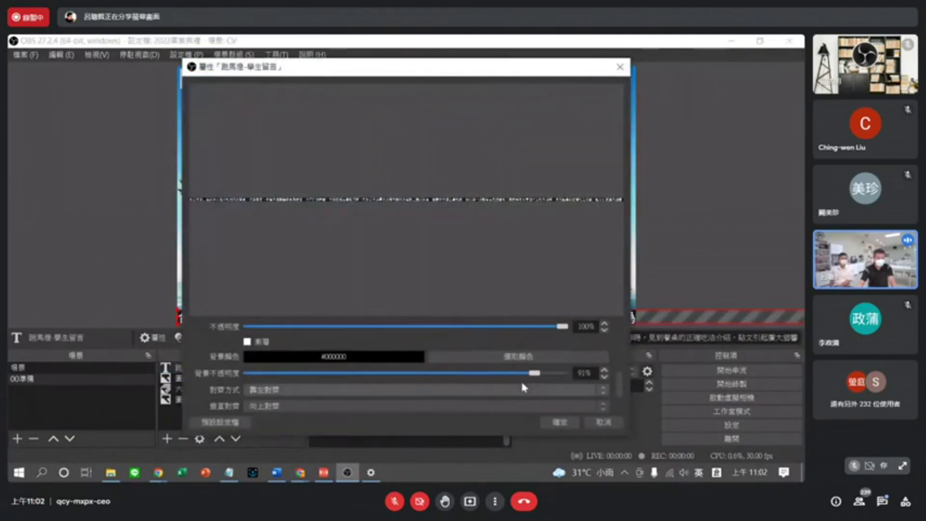
left_click_drag(535, 375, 504, 379)
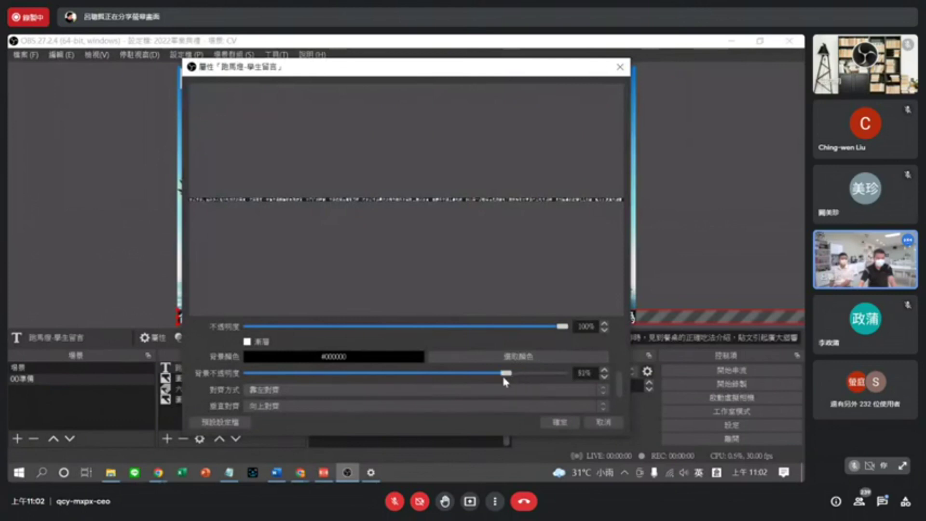
left_click(559, 424)
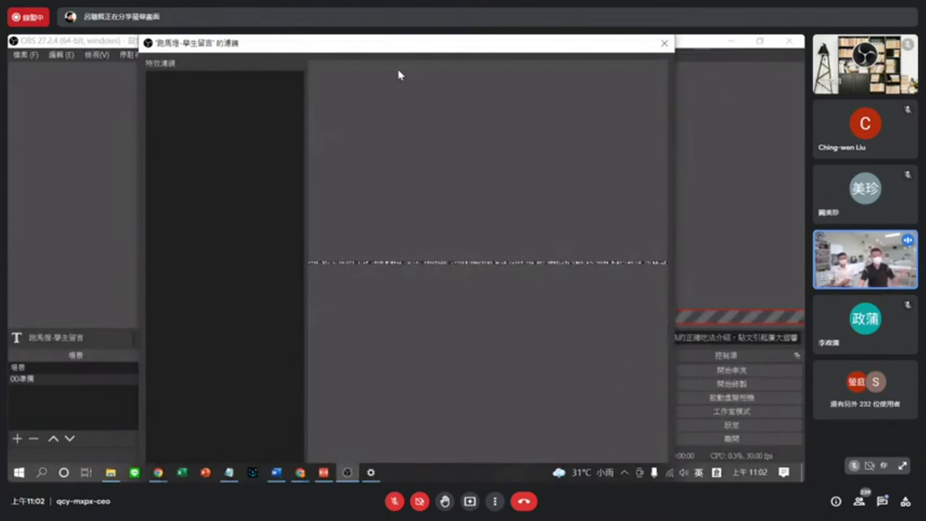
Add a 捲動 filter to the 跑馬燈-學生留言 source, set its horizontal speed to 66, and close the filters.
left_click_drag(399, 41, 411, 71)
left_click(155, 363)
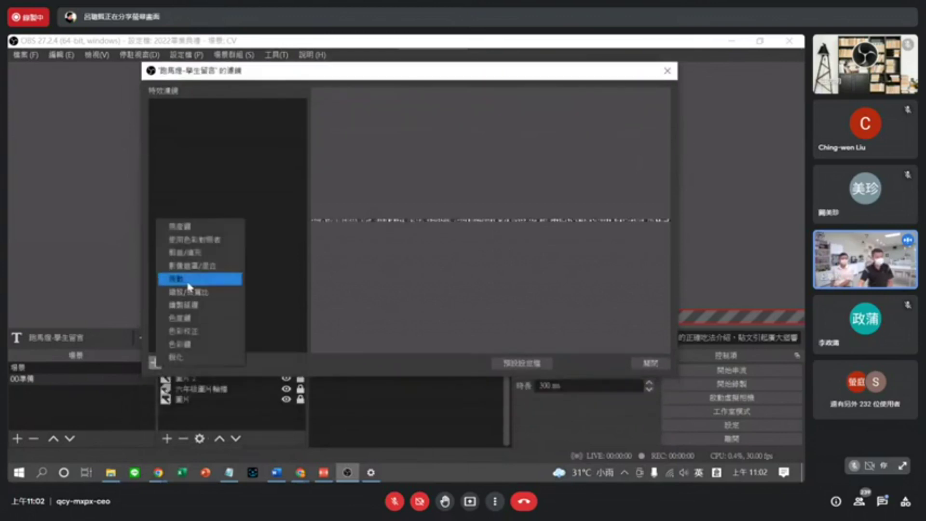
key("super+plus")
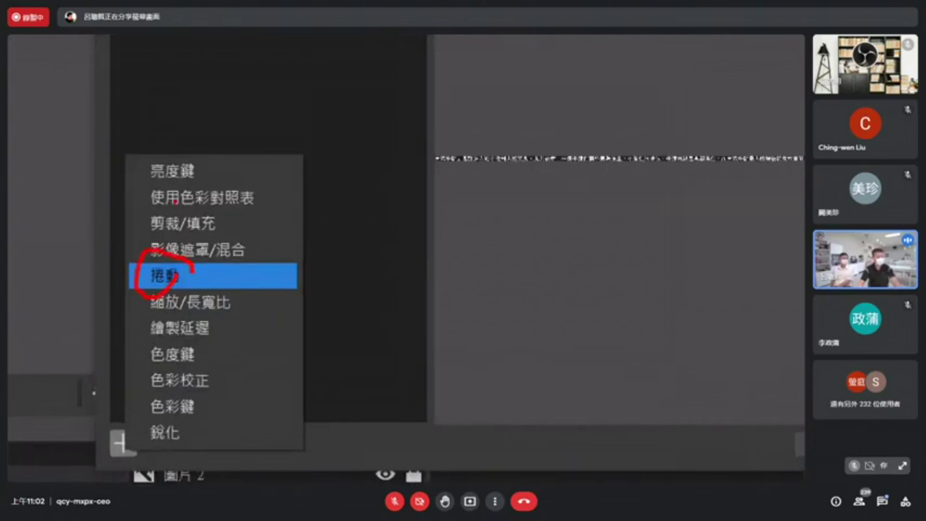
key("super+minus")
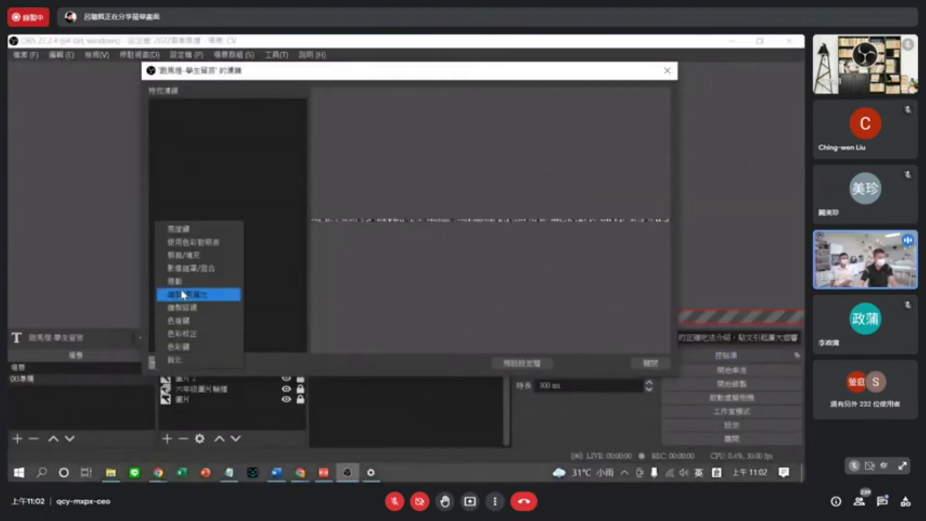
left_click(182, 284)
left_click(386, 248)
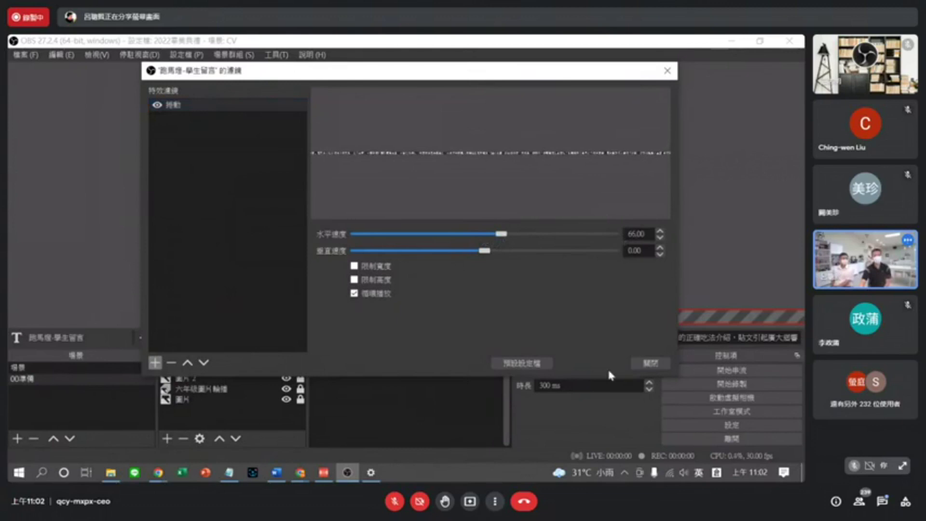
left_click(656, 367)
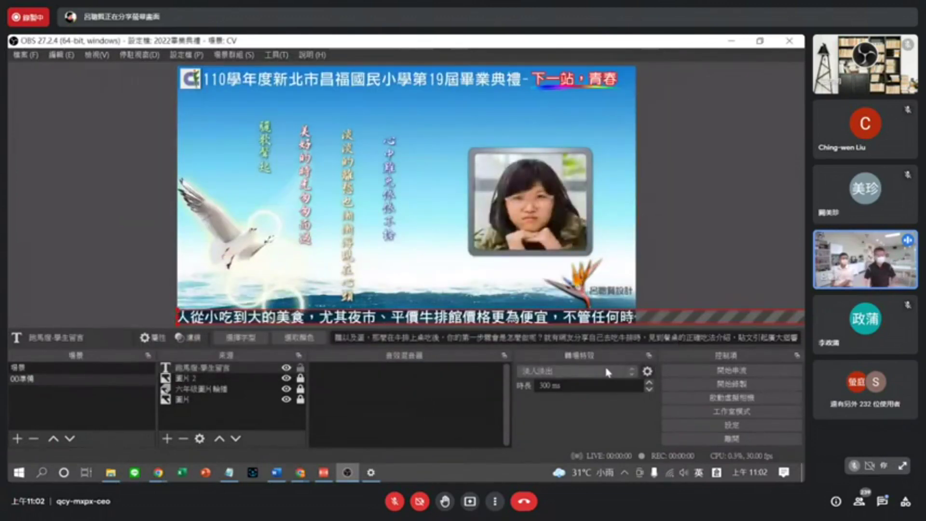
Lock the 跑馬燈-學生留言 source and reduce its horizontal scroll speed to 27.
left_click(227, 367)
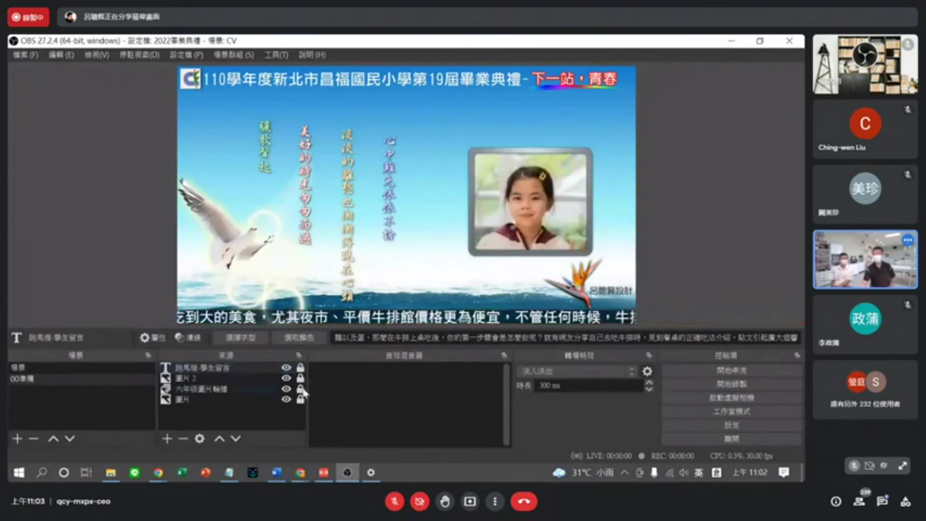
left_click(189, 337)
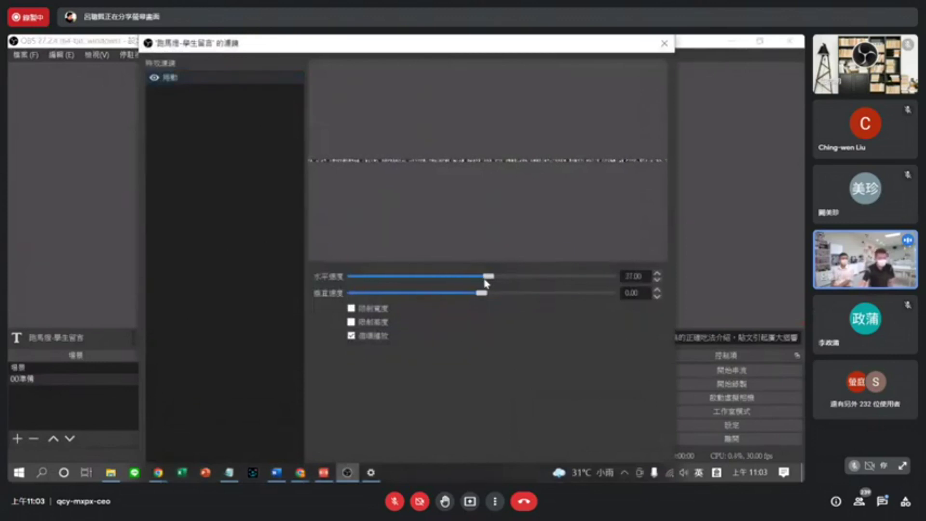
left_click_drag(546, 38, 544, 108)
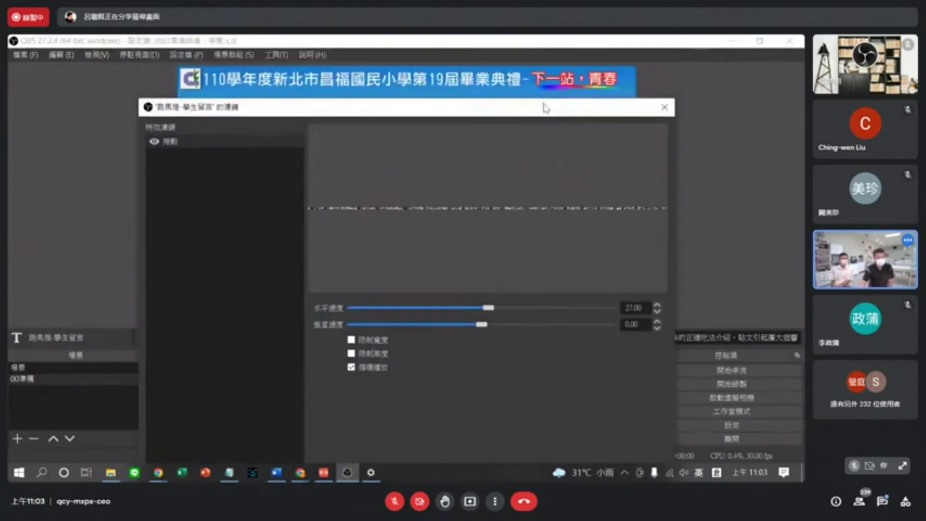
left_click(623, 413)
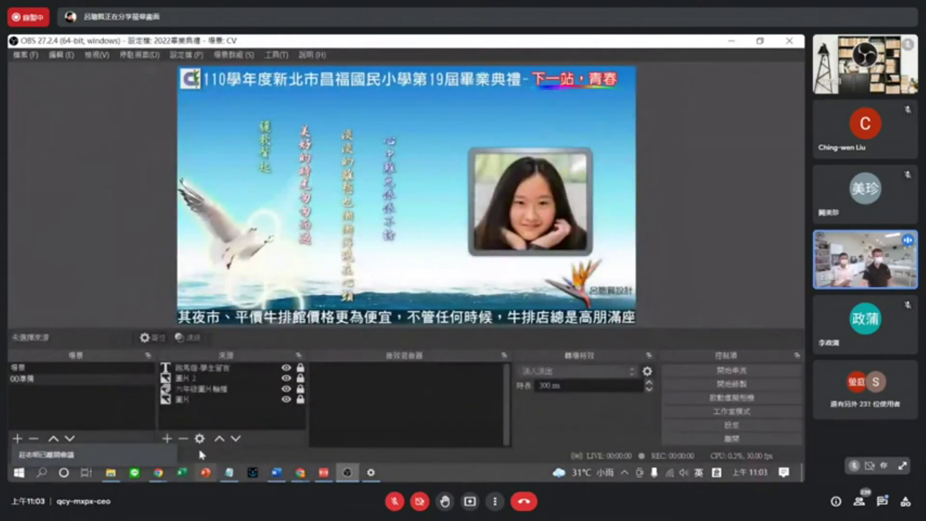
Try a much faster horizontal scroll speed of 376 on the 跑馬燈-學生留言 source.
left_click(230, 367)
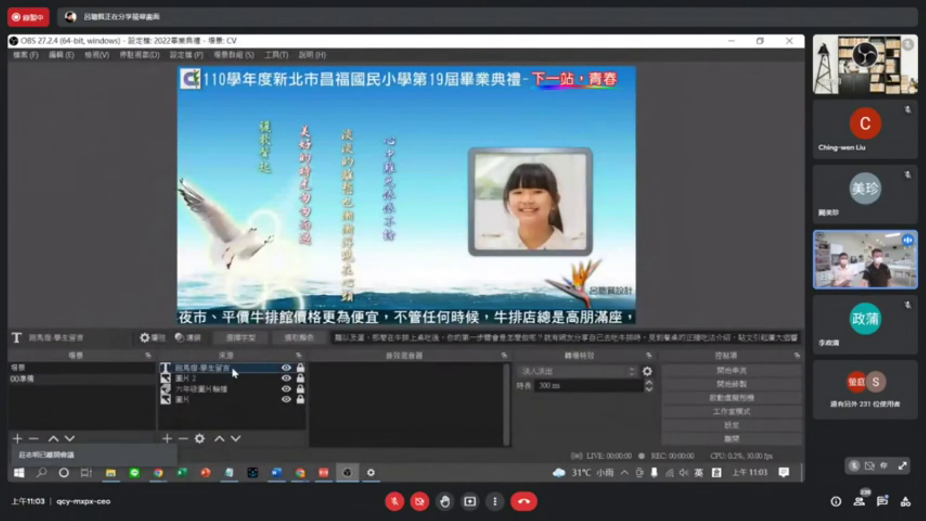
left_click(187, 338)
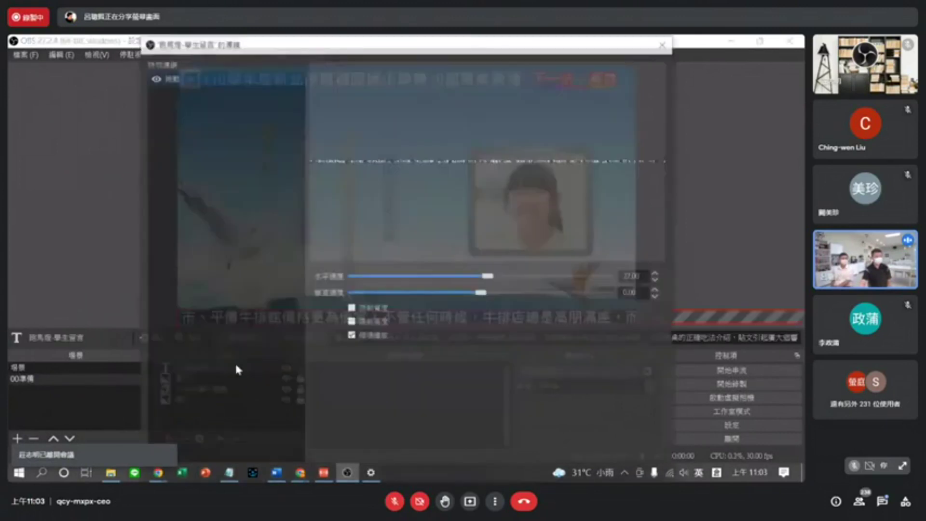
left_click_drag(496, 279, 579, 276)
left_click_drag(521, 43, 521, 82)
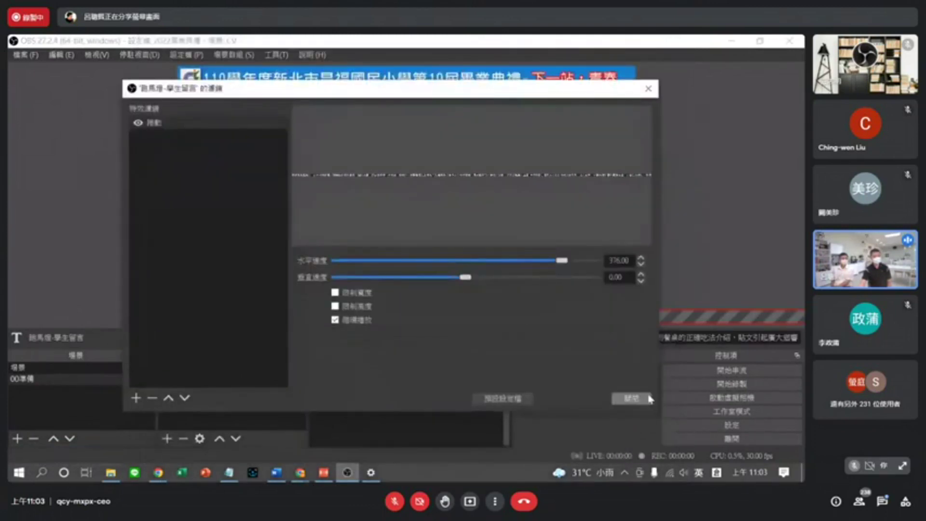
left_click(623, 396)
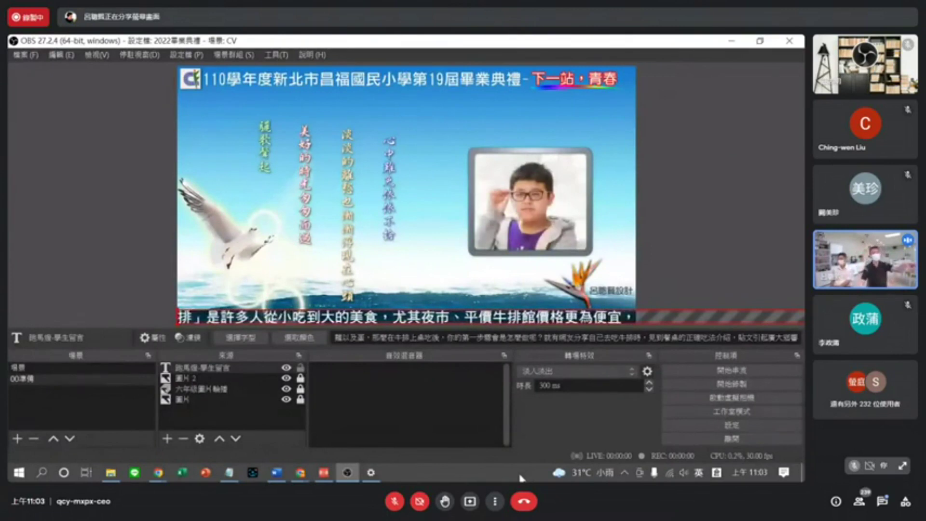
Try scrolling the marquee vertically, with the horizontal speed at 0 and the vertical speed at about -75.
double_click(226, 370)
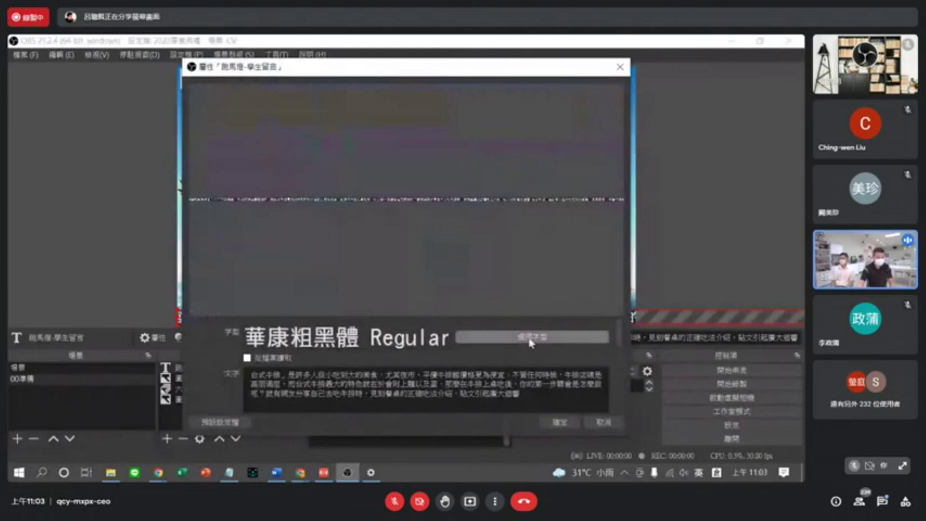
left_click(602, 423)
left_click(195, 340)
left_click_drag(576, 278, 490, 289)
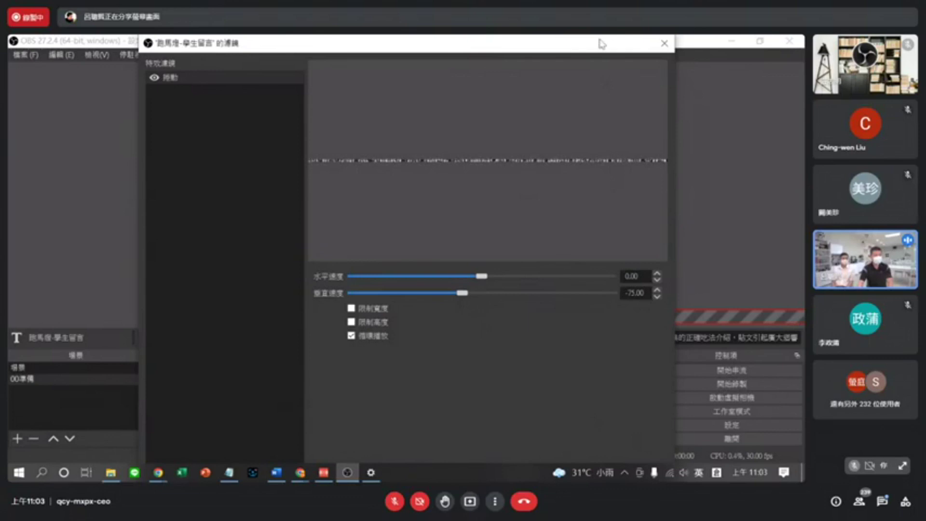
left_click_drag(598, 38, 505, 75)
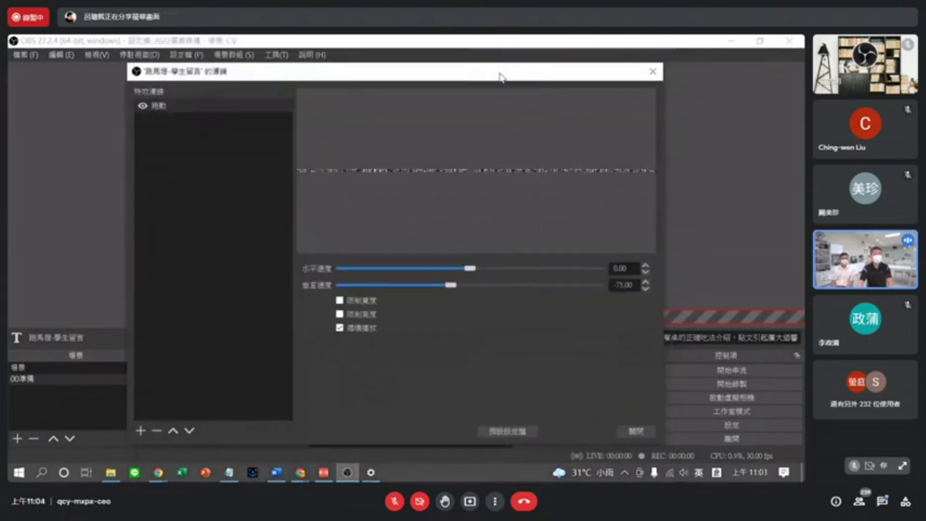
left_click(636, 431)
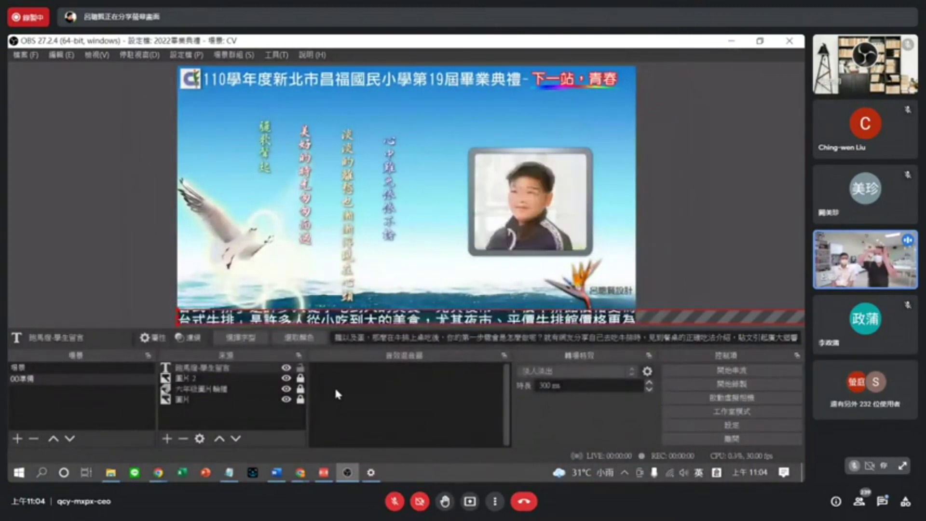
Set the marquee's 捲動 filter to vertical speed 0 and horizontal speed 30, and close the filters.
left_click(197, 339)
left_click(632, 292)
double_click(627, 292)
type("0")
type("30")
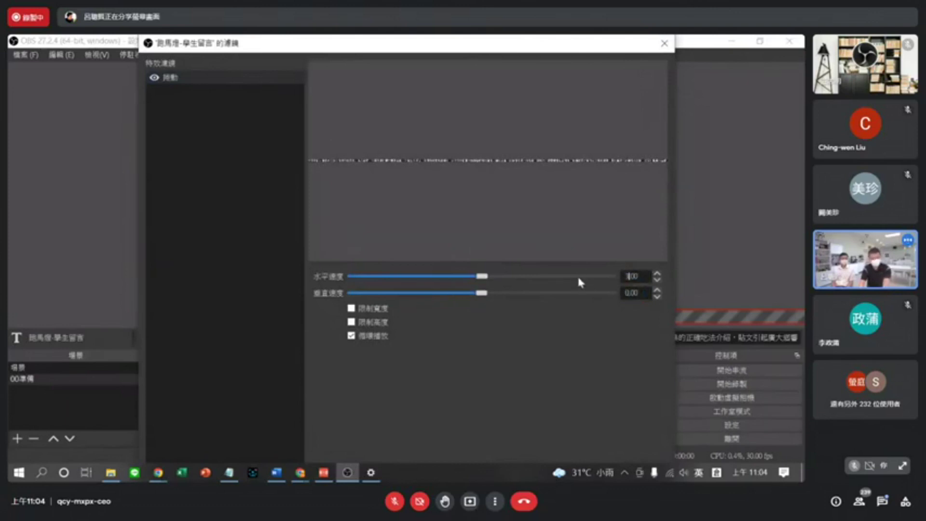
left_click_drag(511, 40, 513, 93)
left_click(647, 404)
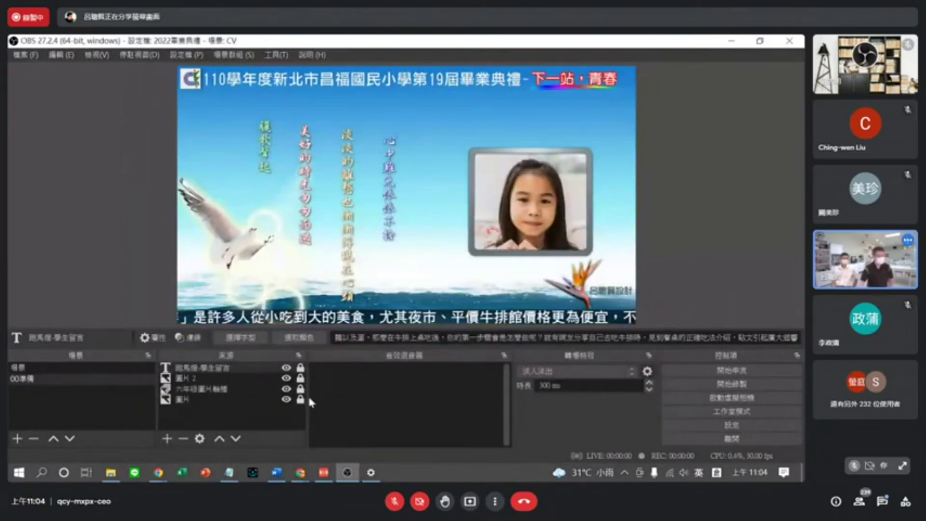
Add a 媒體來源 media source with audio to the 00準備 scene.
left_click(167, 439)
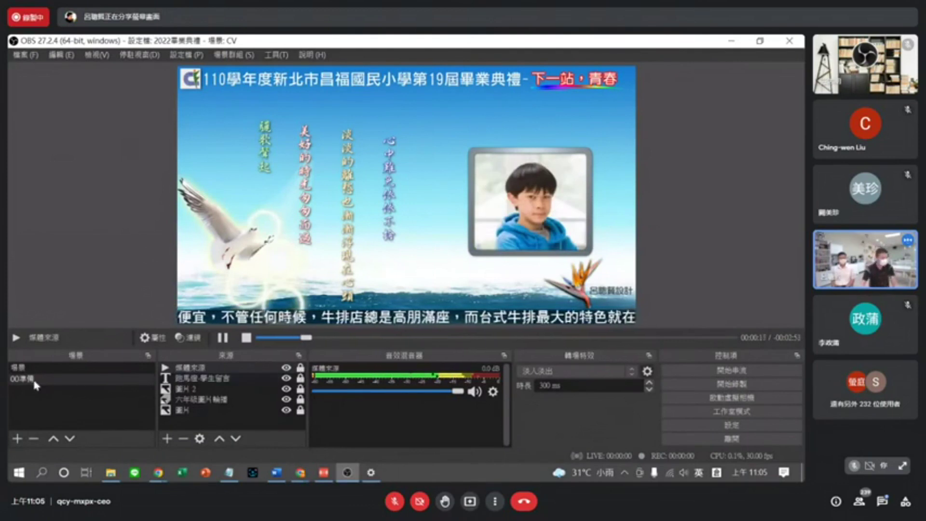
Start a new scene and enter 開始 as its name.
left_click(18, 438)
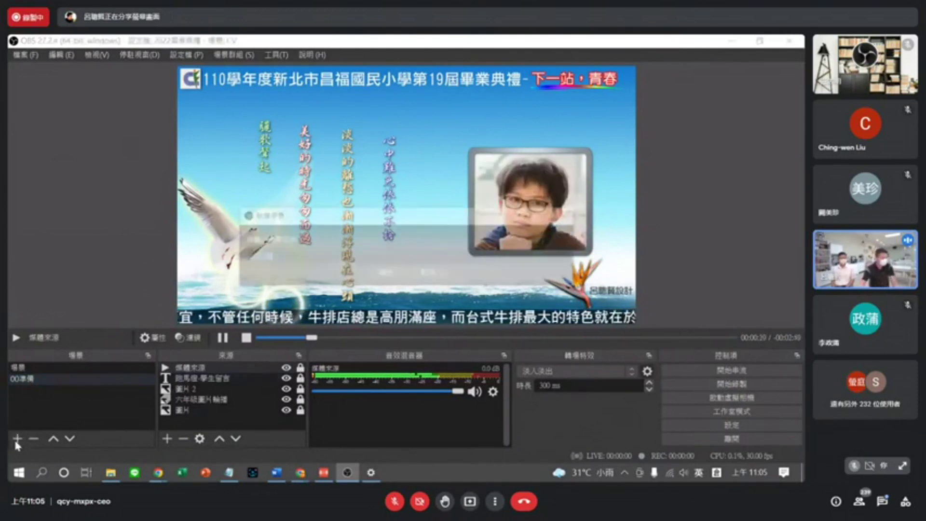
key("BackSpace")
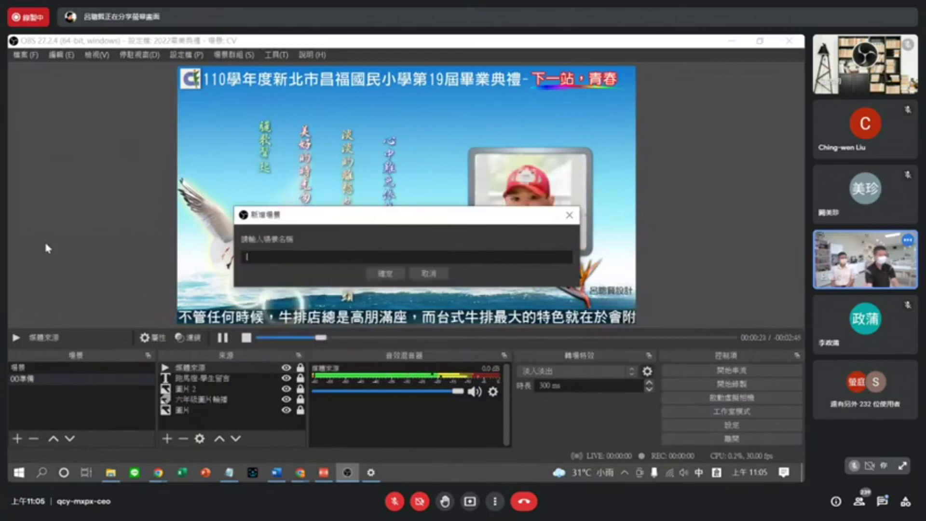
type("開始")
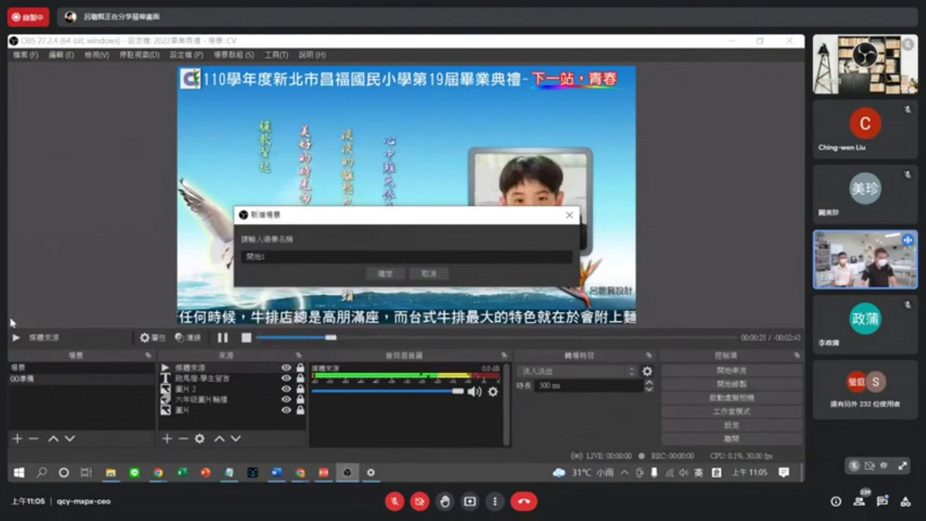
Switch to File Explorer and open the 0畢業典禮 folder on drive C:.
left_click(110, 472)
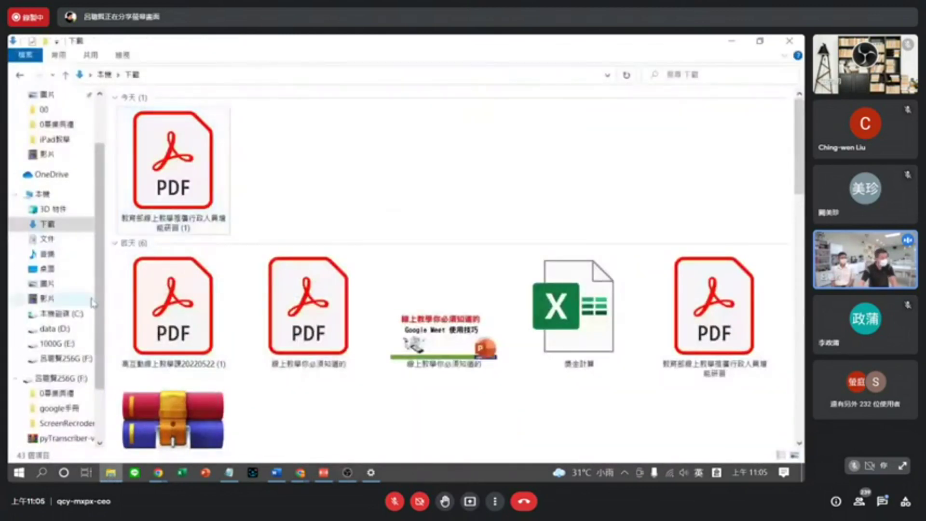
left_click(86, 317)
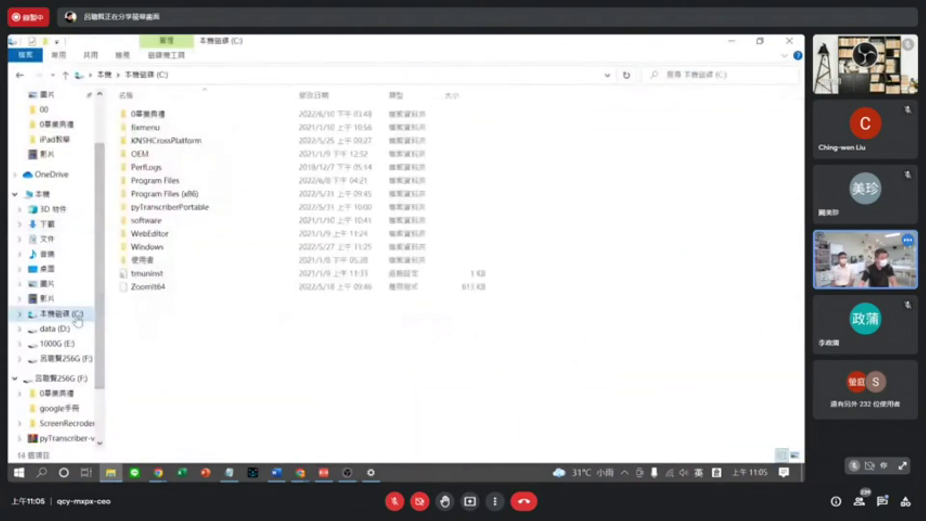
double_click(159, 115)
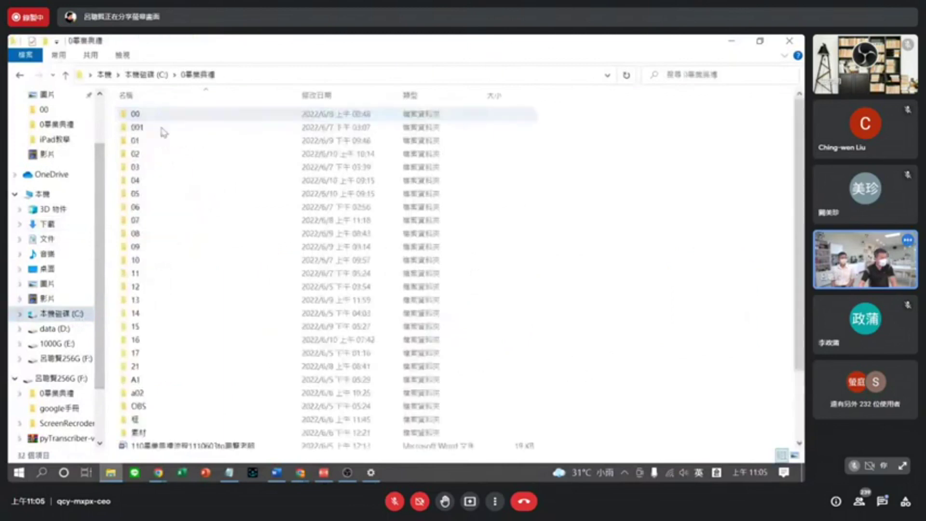
Check the 01 folder's contents and name the new scene 01來賓.
double_click(134, 140)
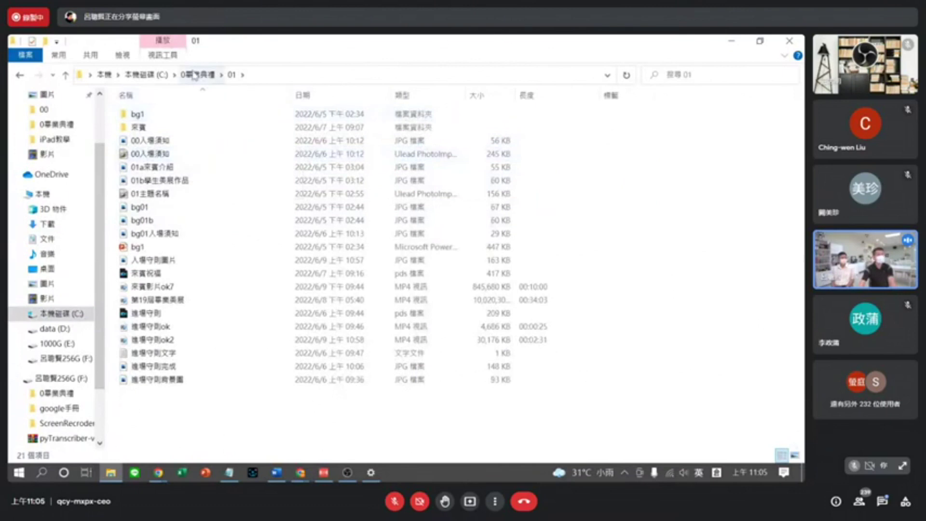
left_click(731, 42)
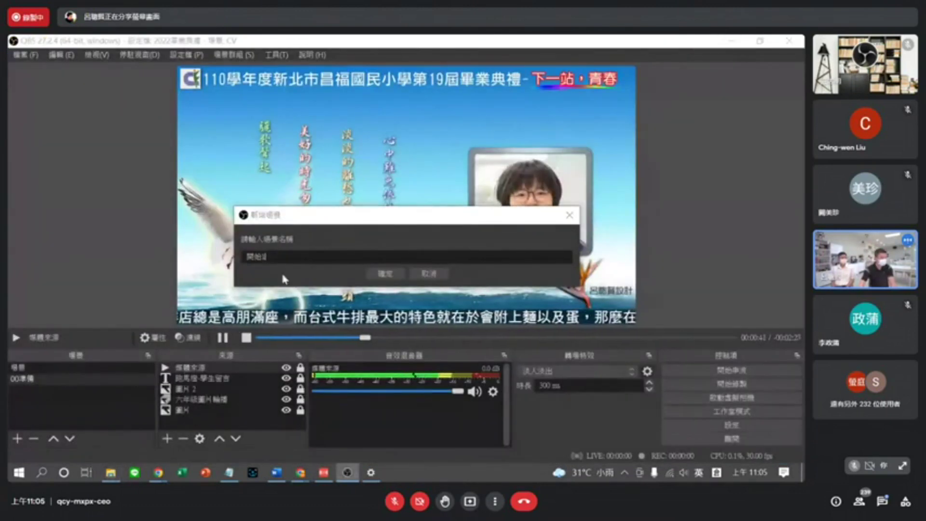
type("01")
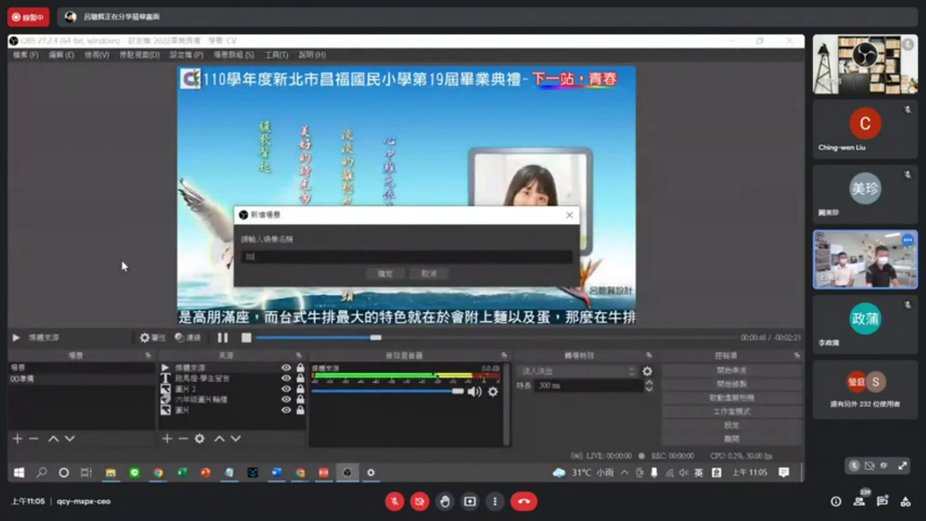
key("shift")
type("來賓")
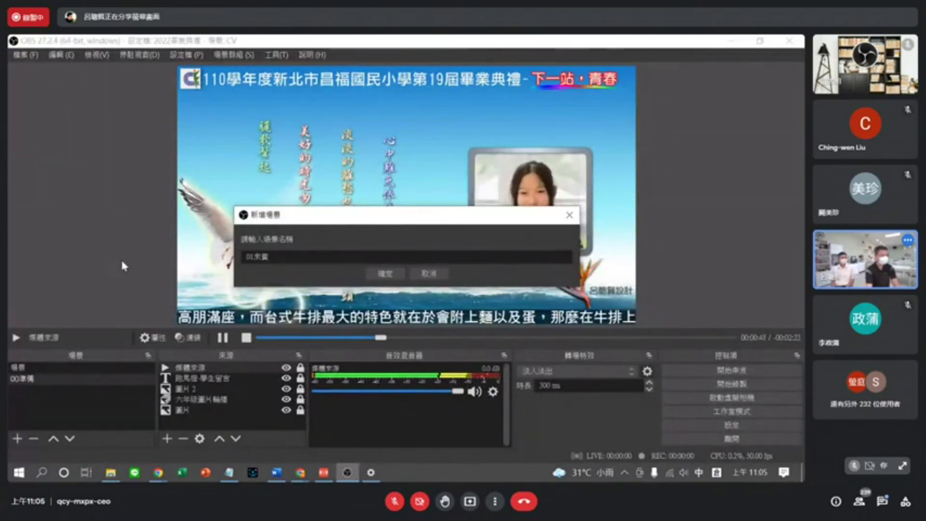
key("Return")
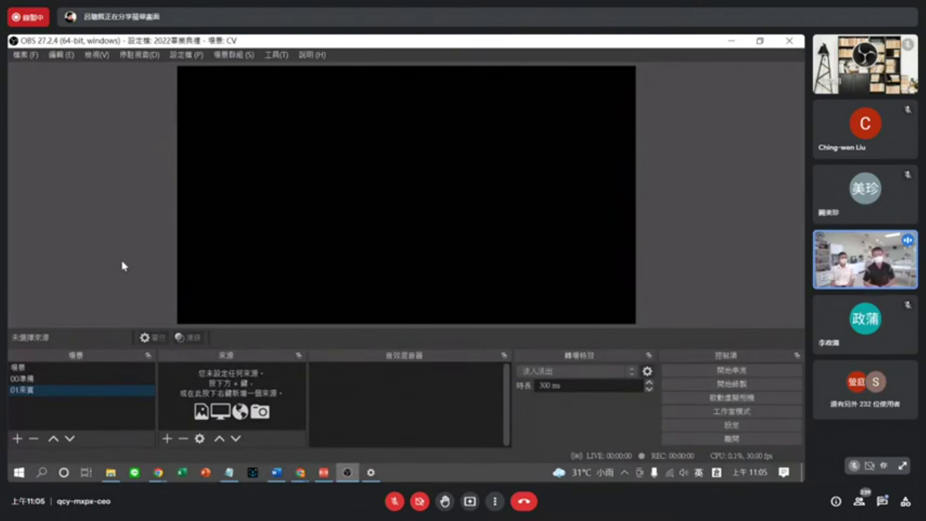
Browse the guest blessing videos in the 來賓 folder as larger thumbnails and return to the 01 folder.
left_click(112, 474)
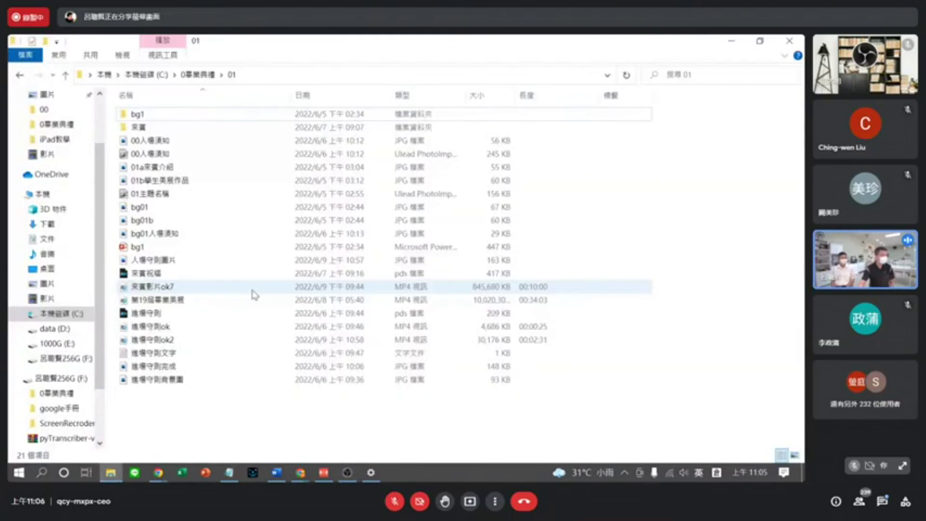
double_click(139, 127)
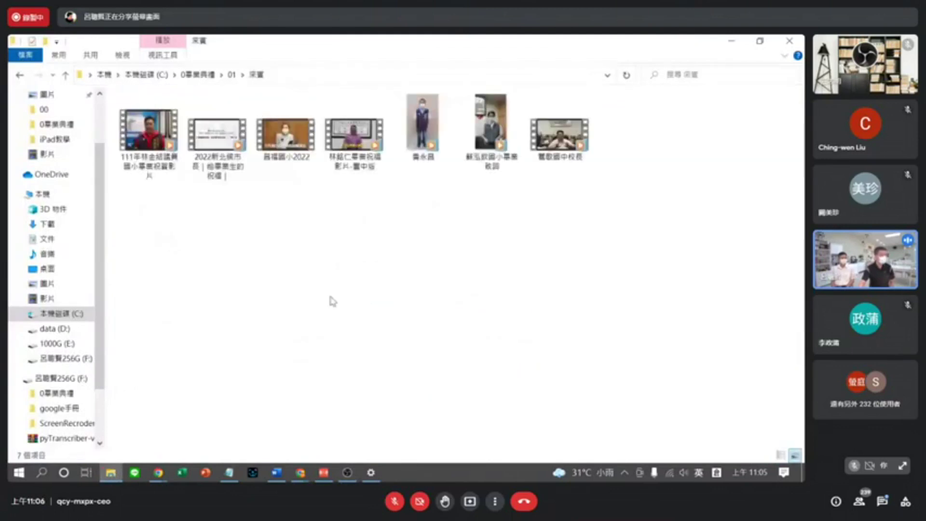
scroll(394, 268, "up", 5, "ctrl")
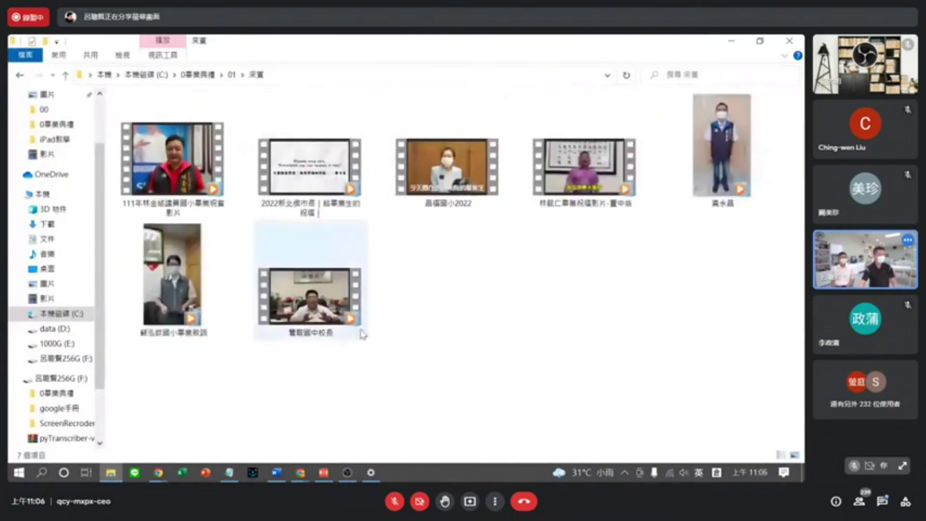
left_click(323, 188)
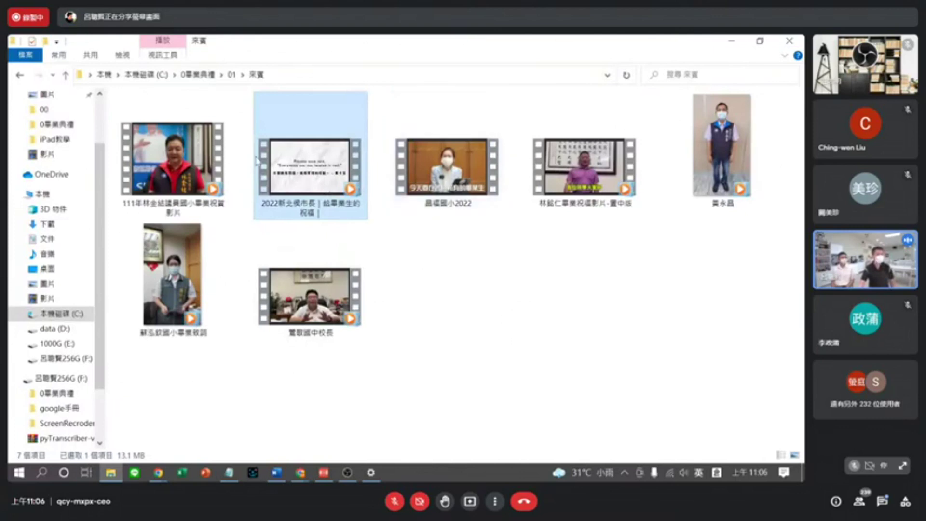
left_click(457, 264)
key("Down")
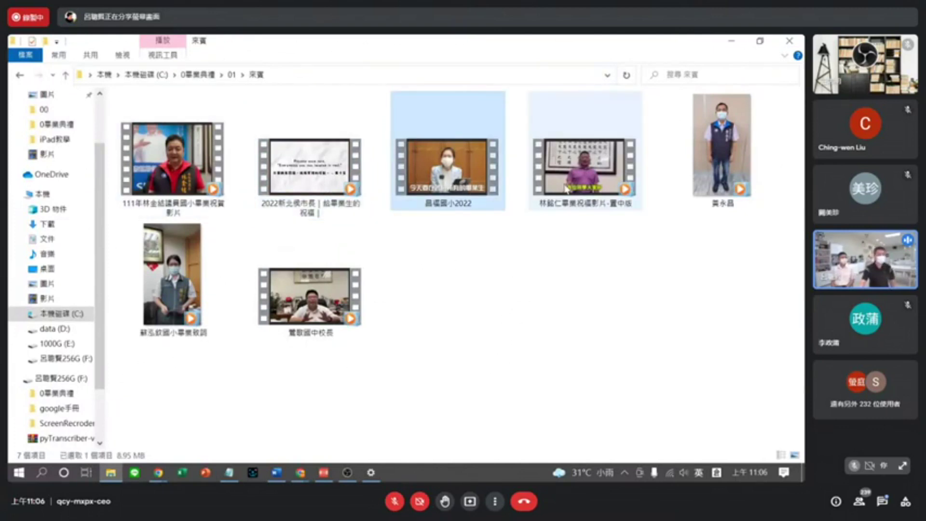
left_click(199, 299)
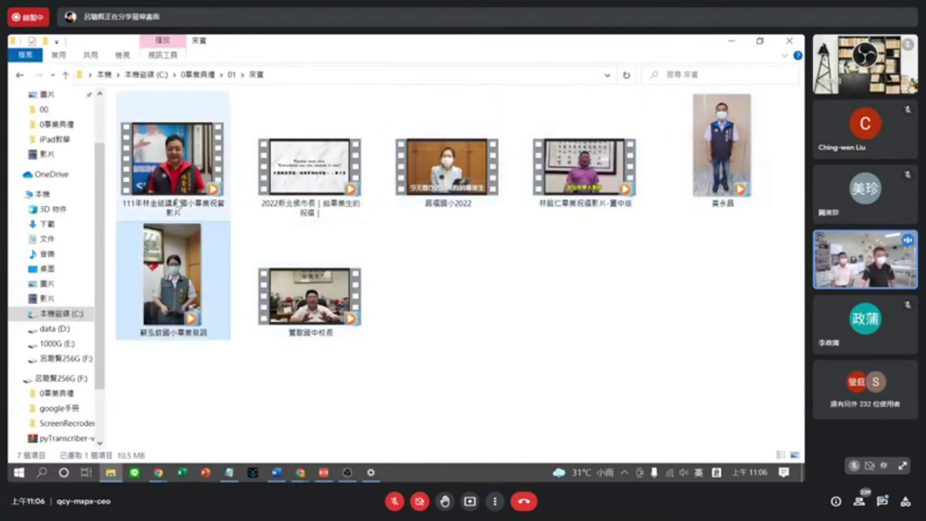
left_click(217, 149)
left_click(240, 75)
left_click(232, 75)
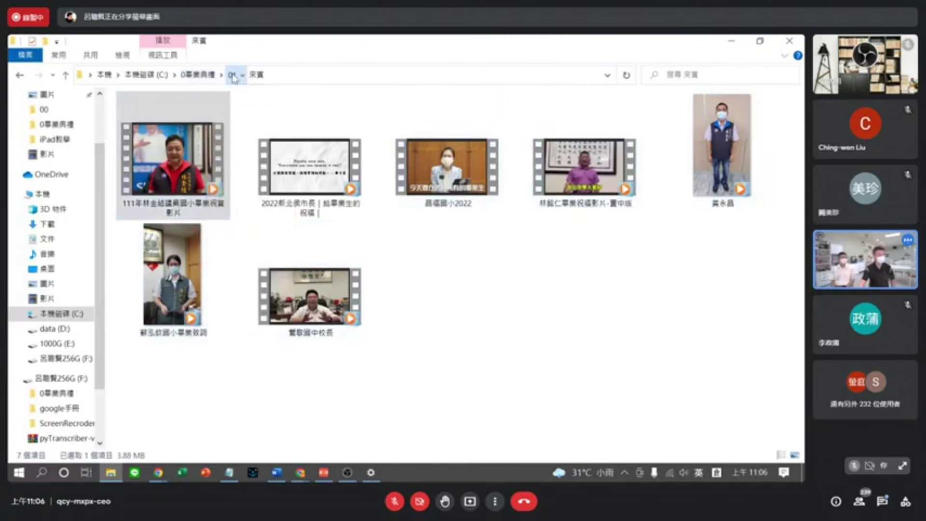
Select the combined video 來賓影片ok7 in the 01 folder and point it out in a magnified view.
left_click(177, 288)
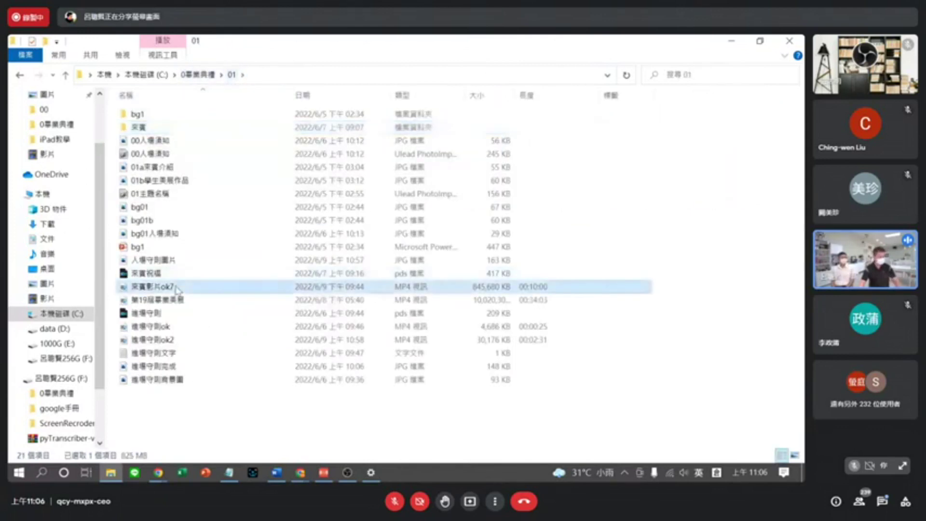
key("ctrl+1")
mouse_move(124, 294)
left_mouse_down()
mouse_move(196, 289)
mouse_move(33, 322)
left_mouse_up()
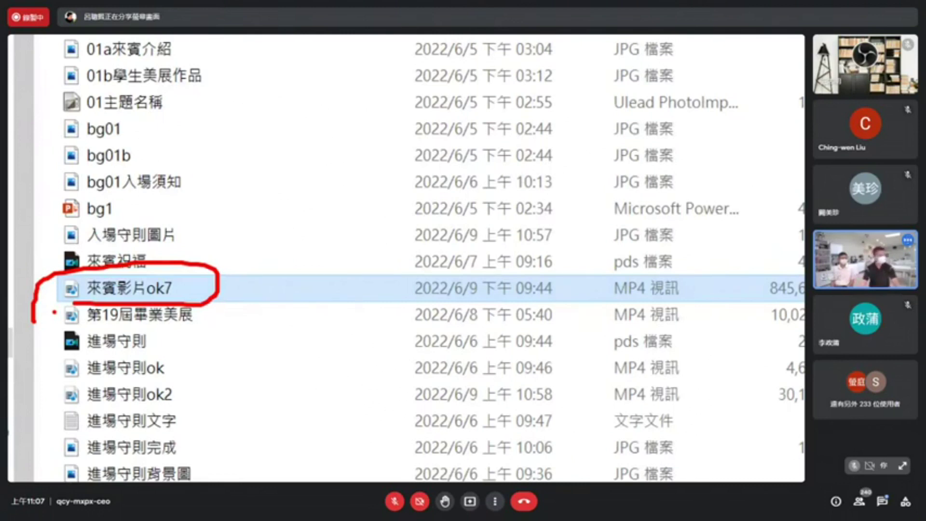
key("Escape")
left_click(161, 287)
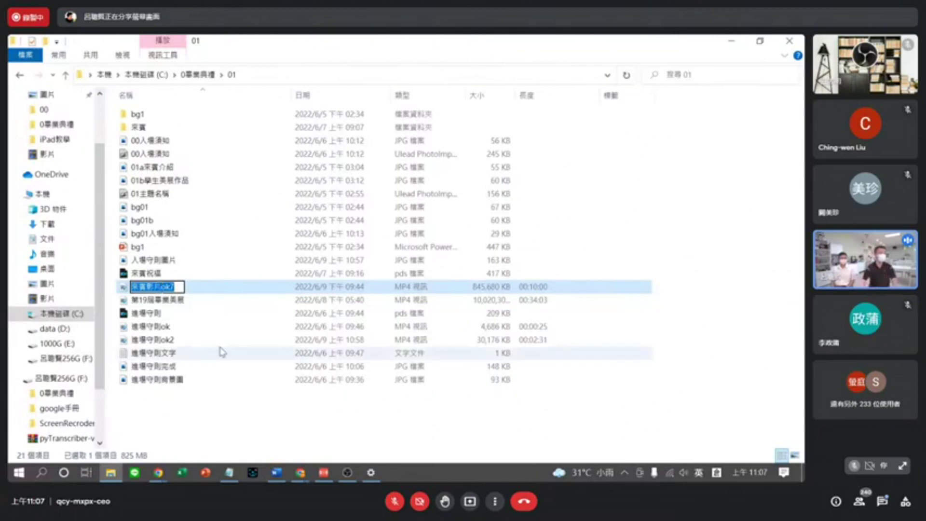
left_click(259, 428)
Switch back to OBS and add a new image source to the 01來賓 scene using bg01 from the 01 folder.
left_click(731, 42)
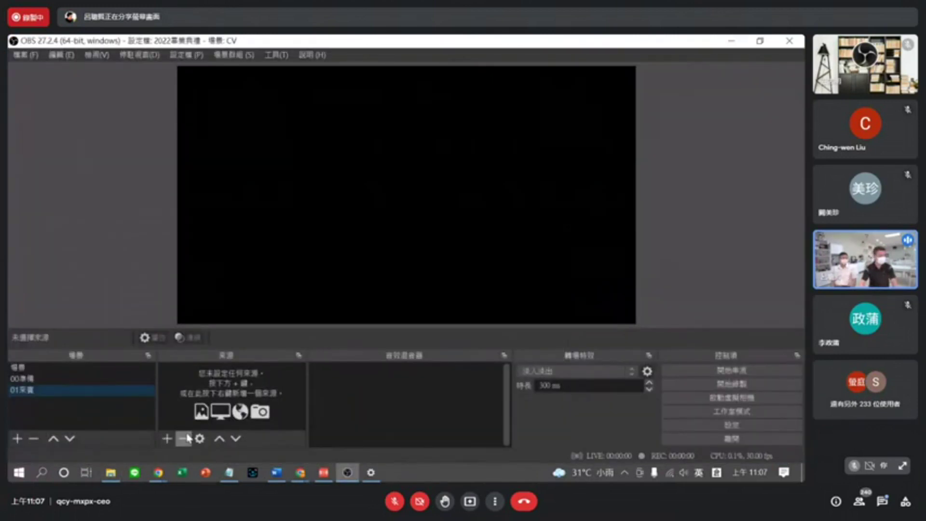
left_click(167, 438)
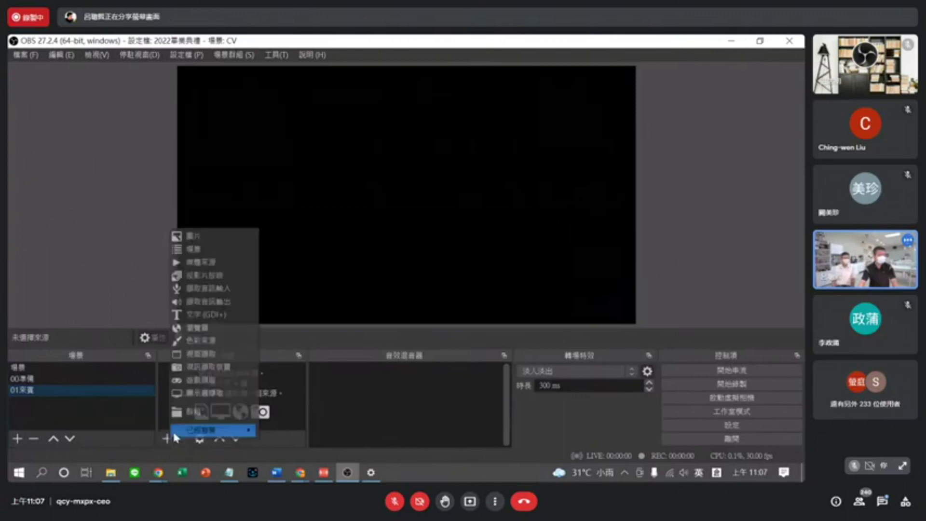
left_click(202, 237)
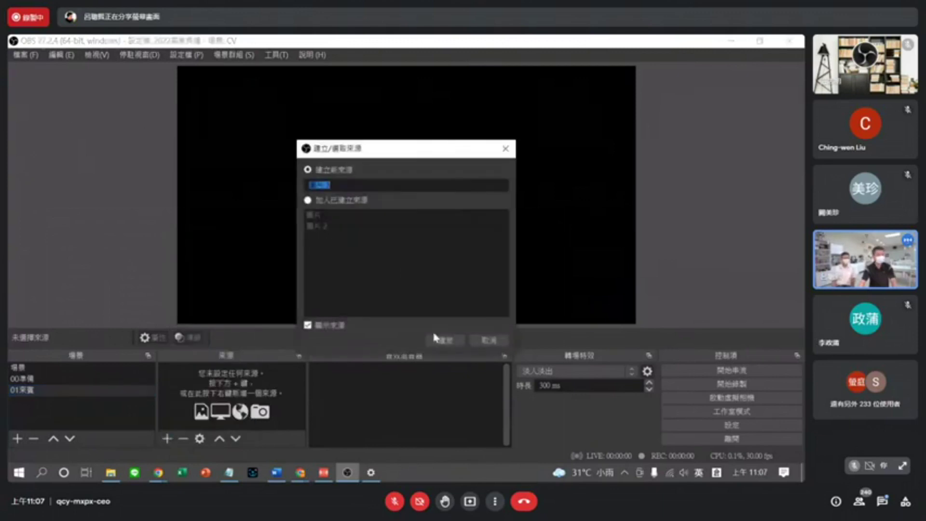
left_click(439, 340)
left_click(595, 331)
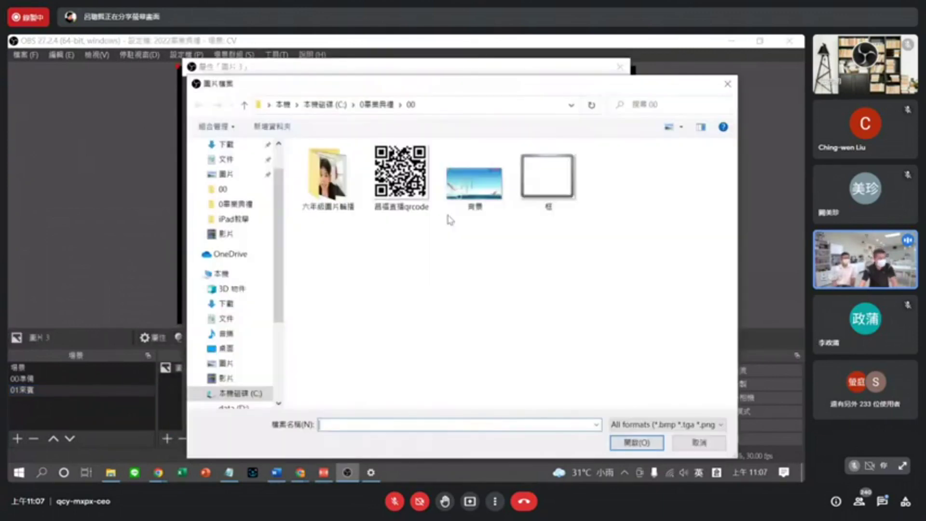
left_click(419, 106)
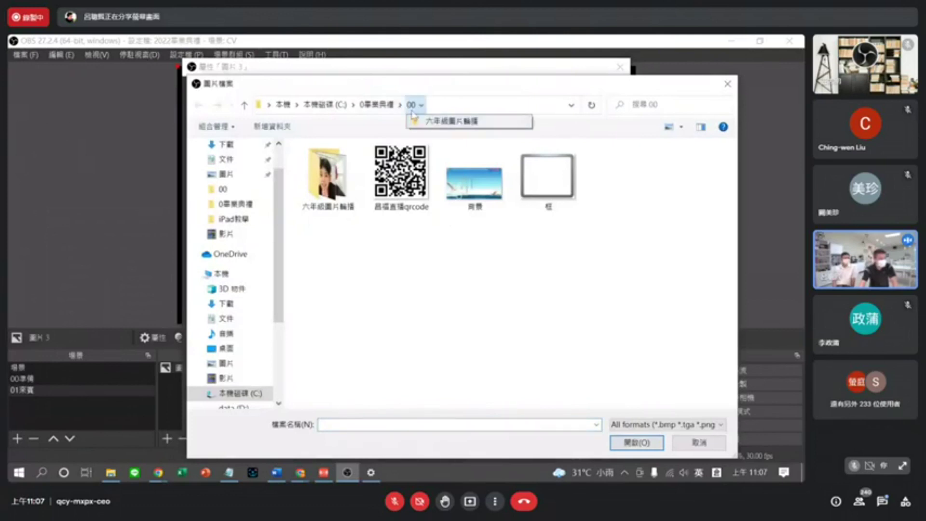
left_click(400, 104)
left_click(400, 146)
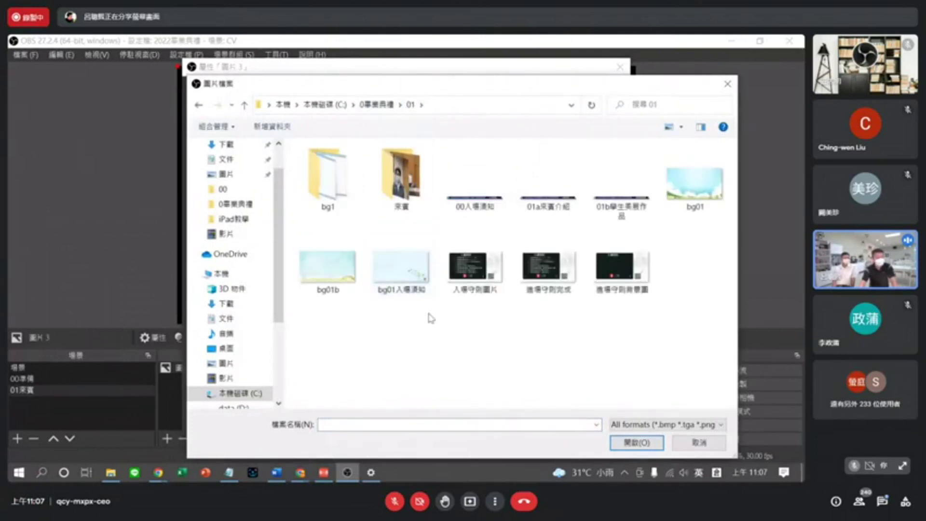
double_click(706, 203)
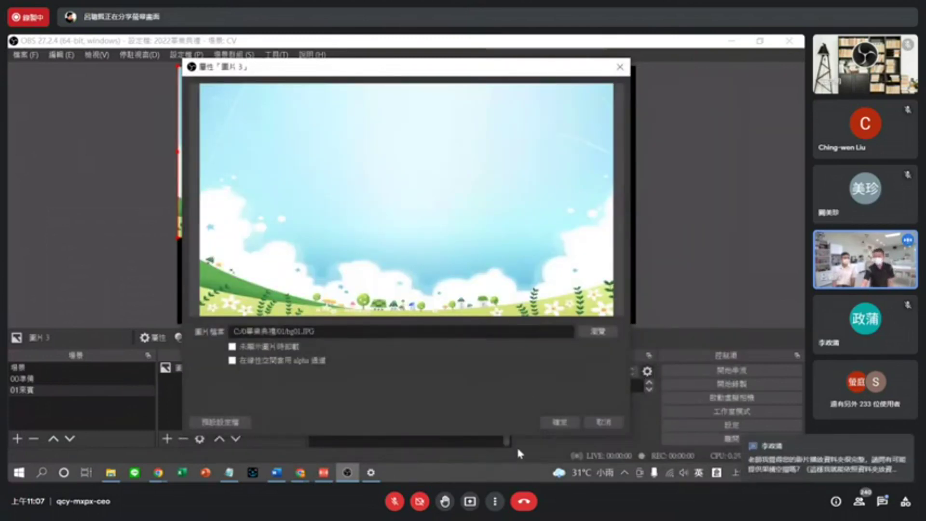
left_click(560, 423)
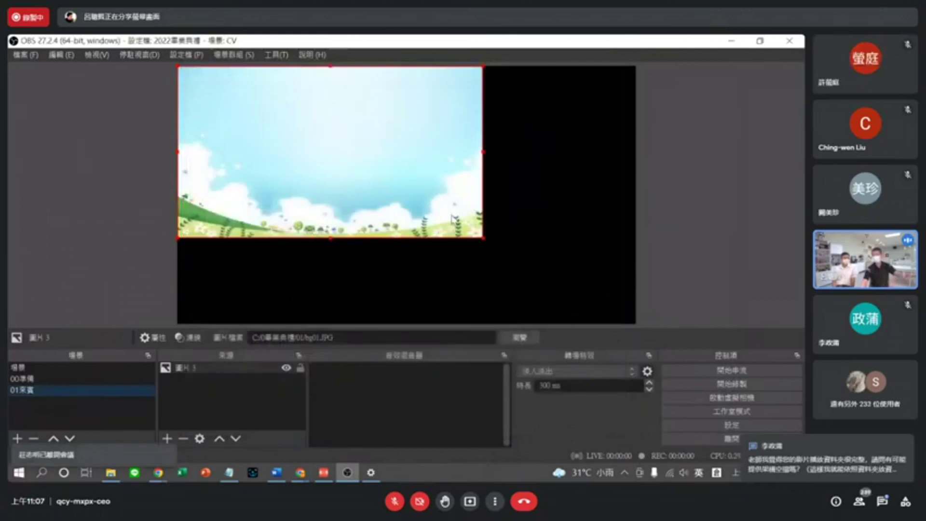
Stretch the bg01 background image to the full screen size and lock its source.
right_click(423, 199)
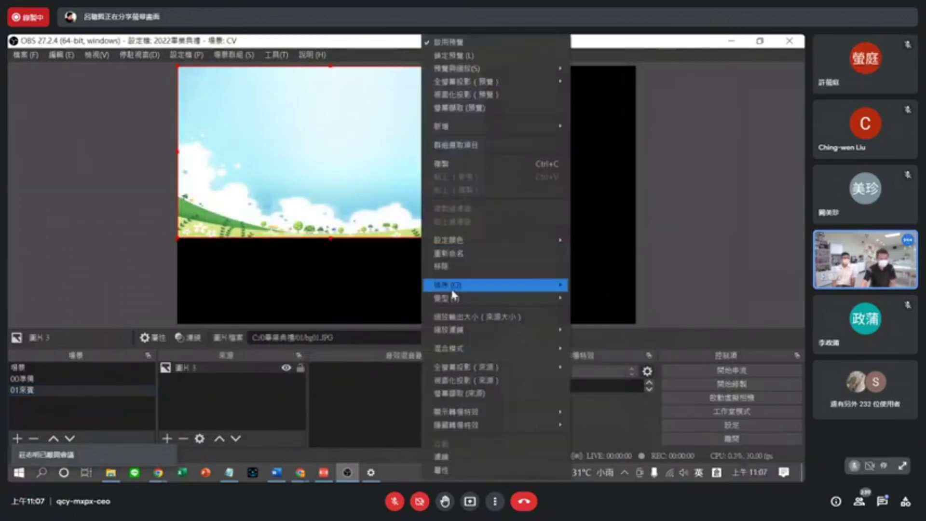
mouse_move(455, 298)
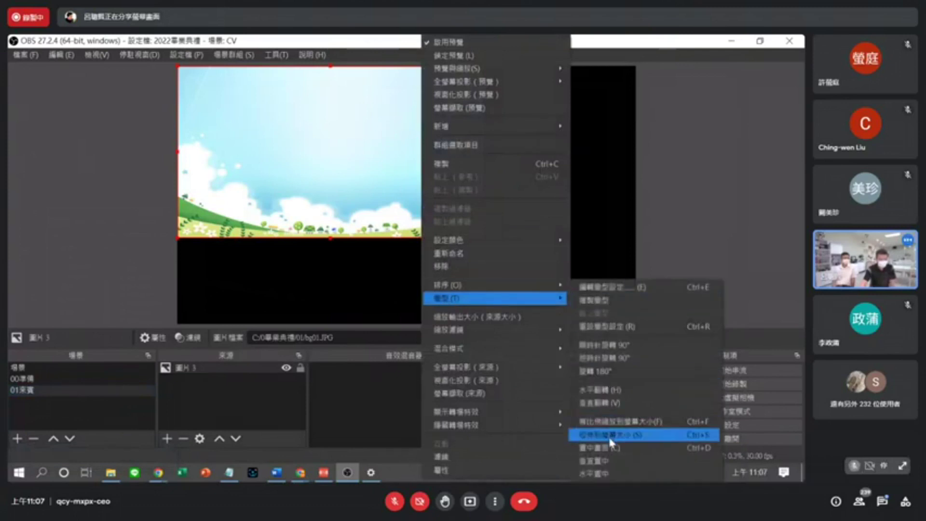
left_click(628, 437)
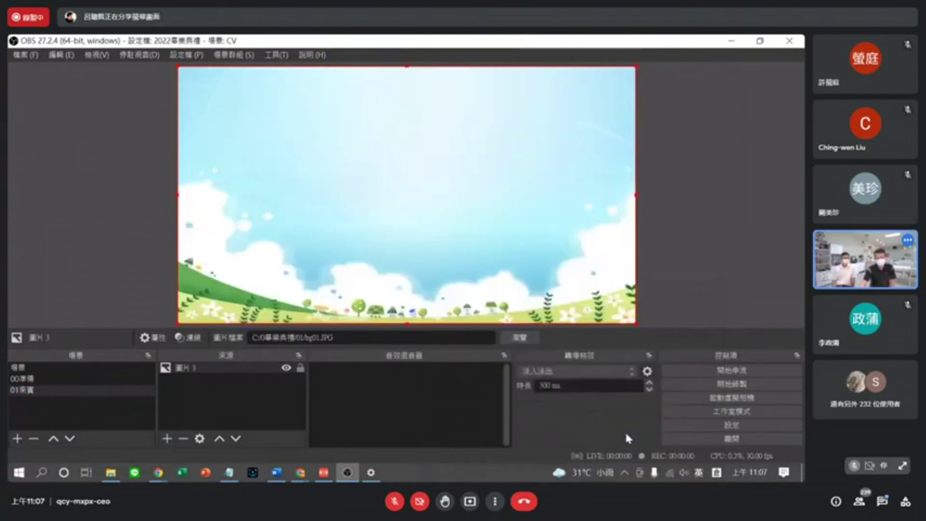
left_click(300, 368)
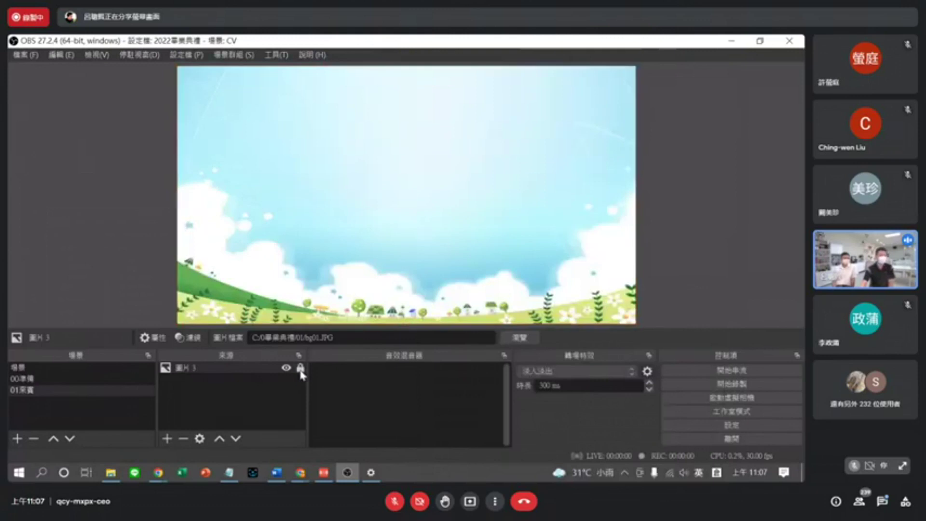
Add an image source named TITLE to the 01來賓 scene using the 01a來賓介紹 picture.
left_click(167, 439)
left_click(191, 249)
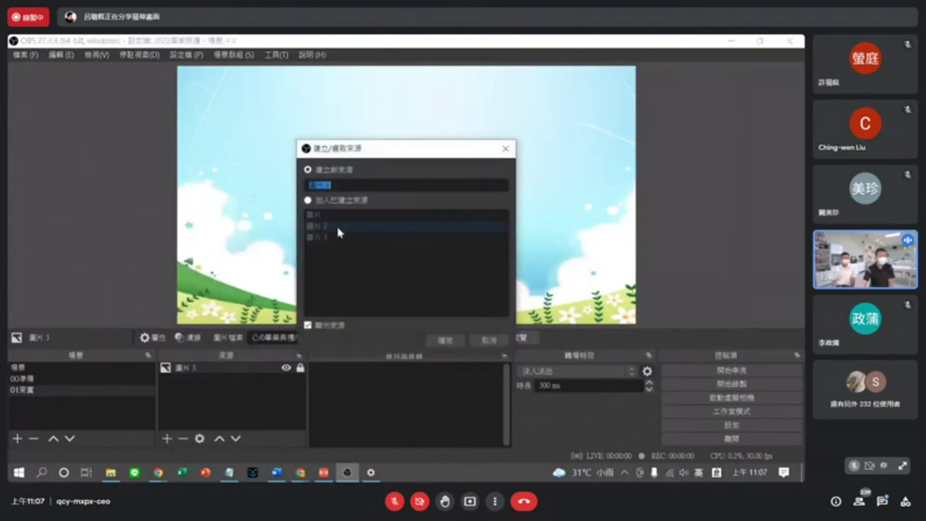
type("TITLE")
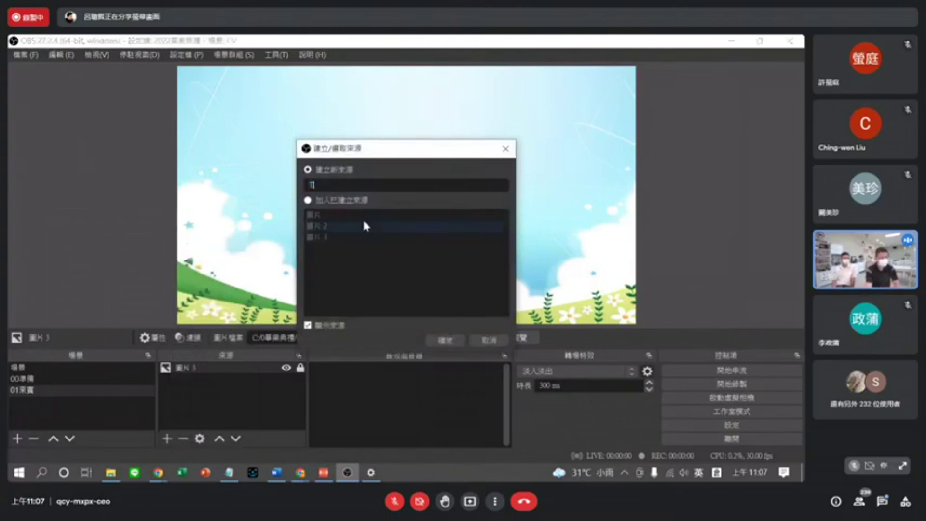
left_click(440, 341)
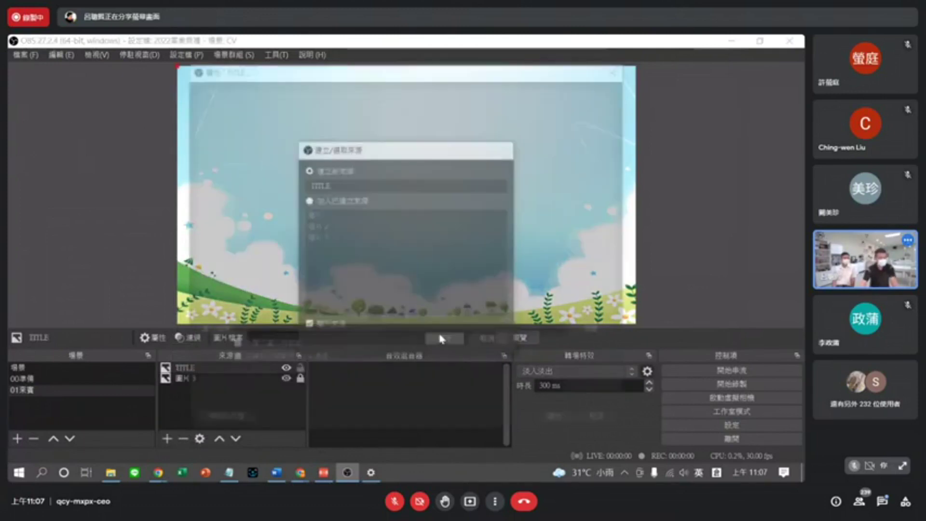
left_click(600, 333)
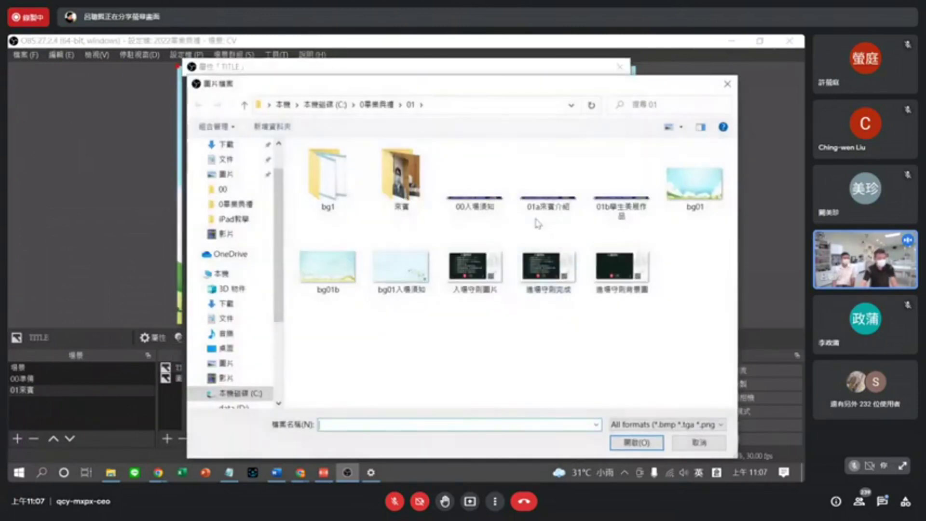
double_click(549, 205)
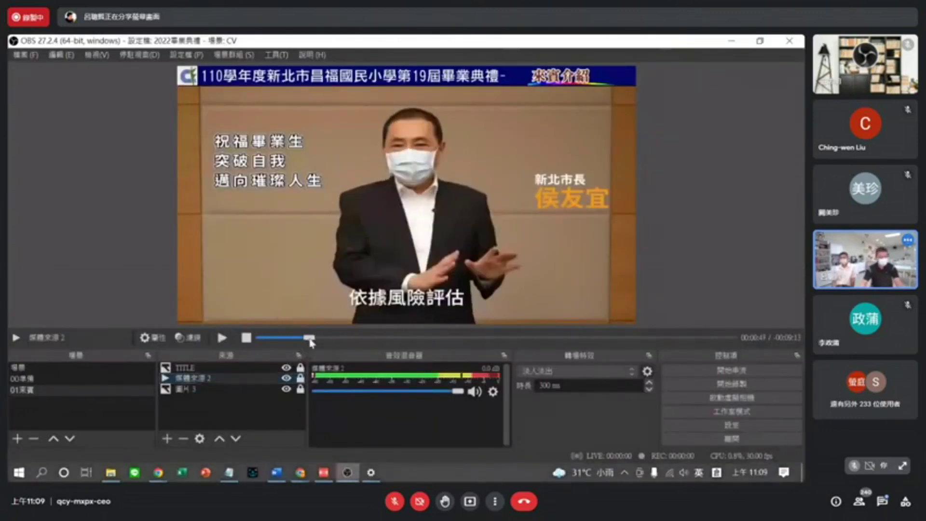
Move the guest video's playback close to its end, and seek the 00準備 scene's media source to about 3:03.
left_click_drag(310, 337, 724, 346)
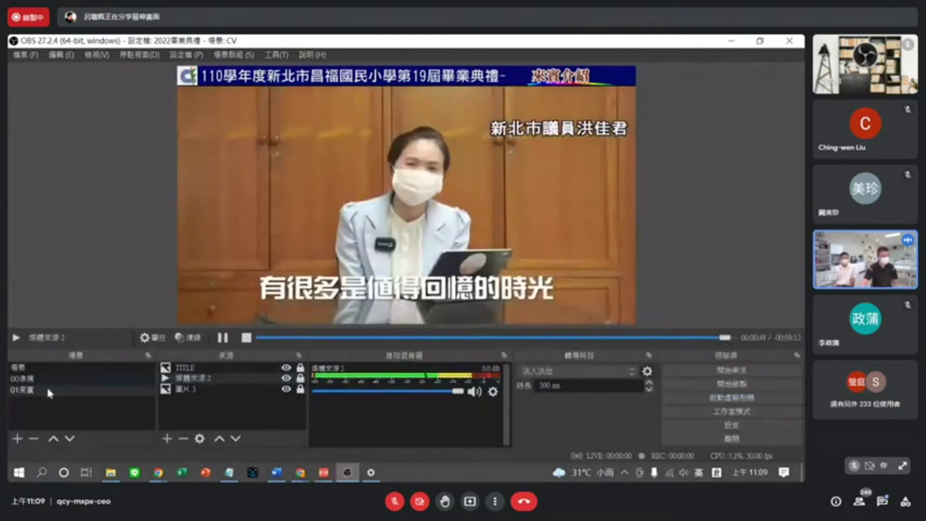
left_click(35, 381)
left_click(188, 369)
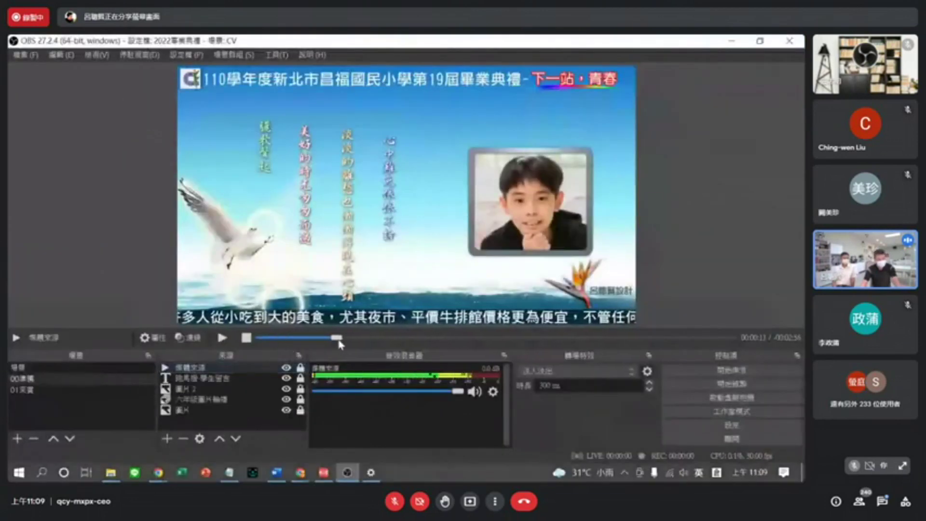
left_click_drag(512, 338, 721, 340)
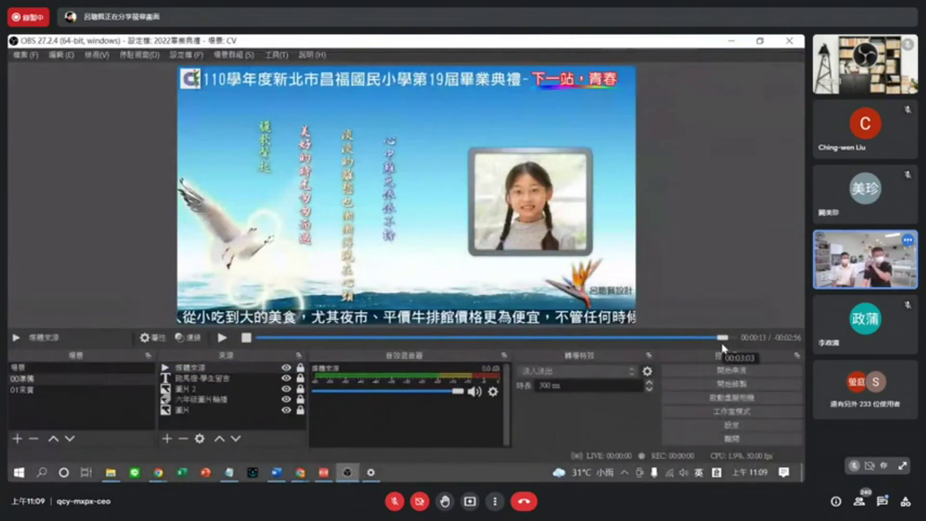
Show the 01來賓 scene and seek its guest video to the end of playback.
left_click(38, 391)
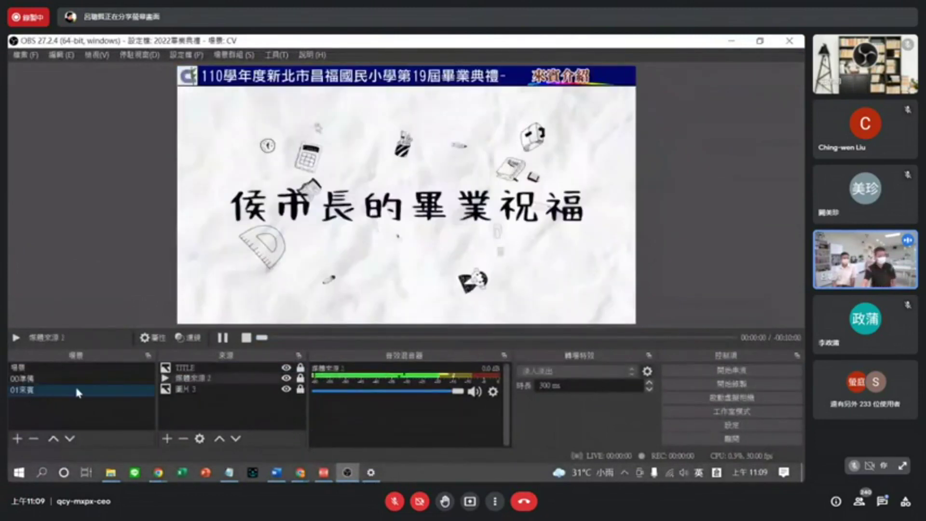
left_click(193, 380)
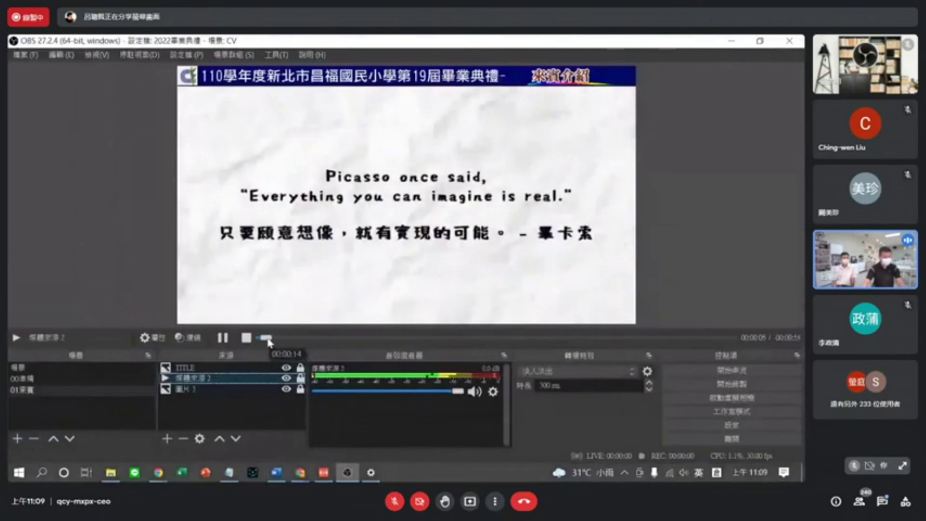
left_click_drag(265, 337, 728, 338)
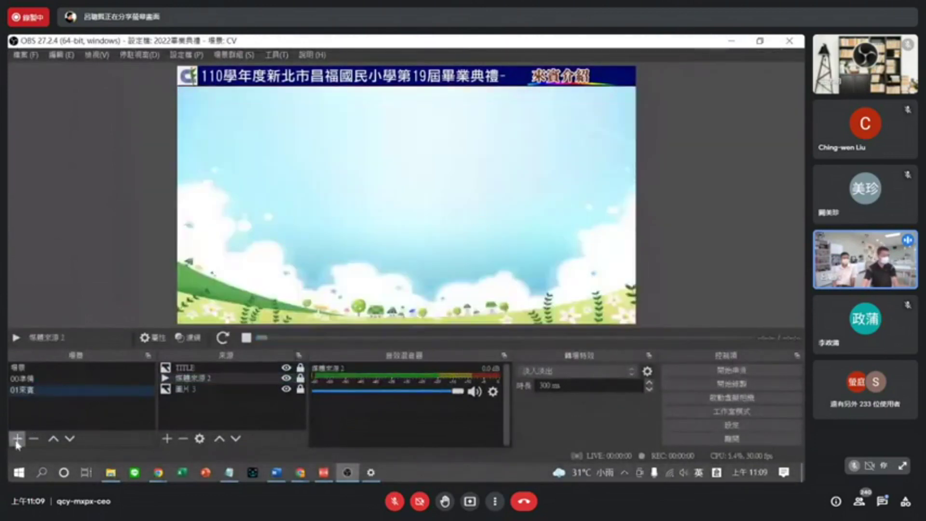
left_click(17, 439)
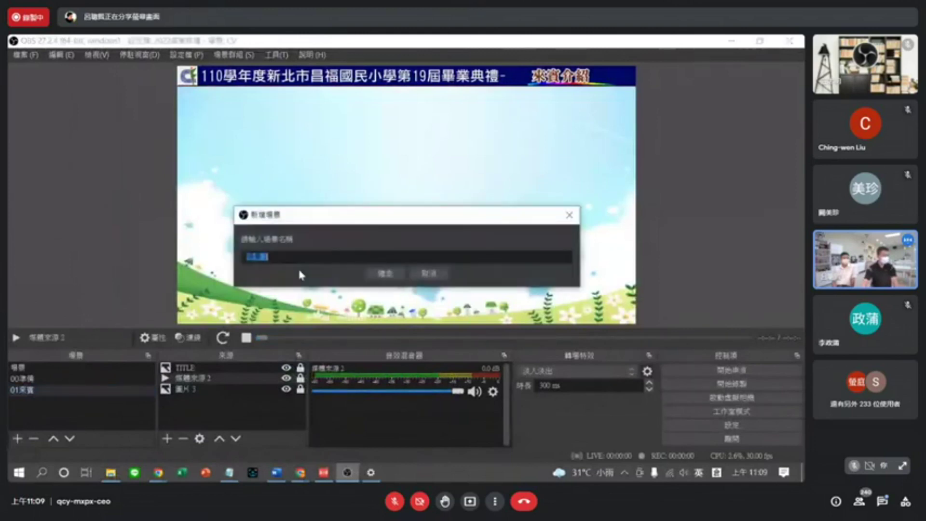
left_click(429, 274)
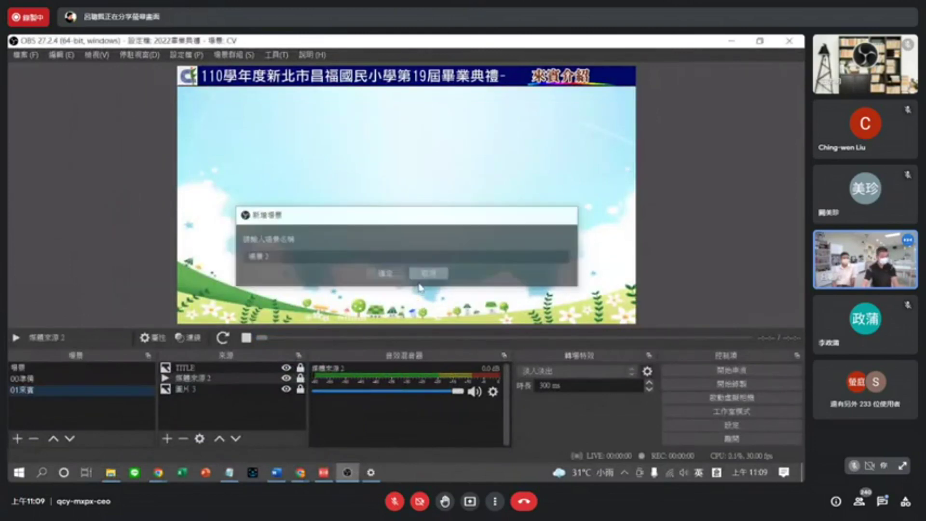
Switch to File Explorer and display the contents of the 01 folder as large thumbnails.
left_click(116, 475)
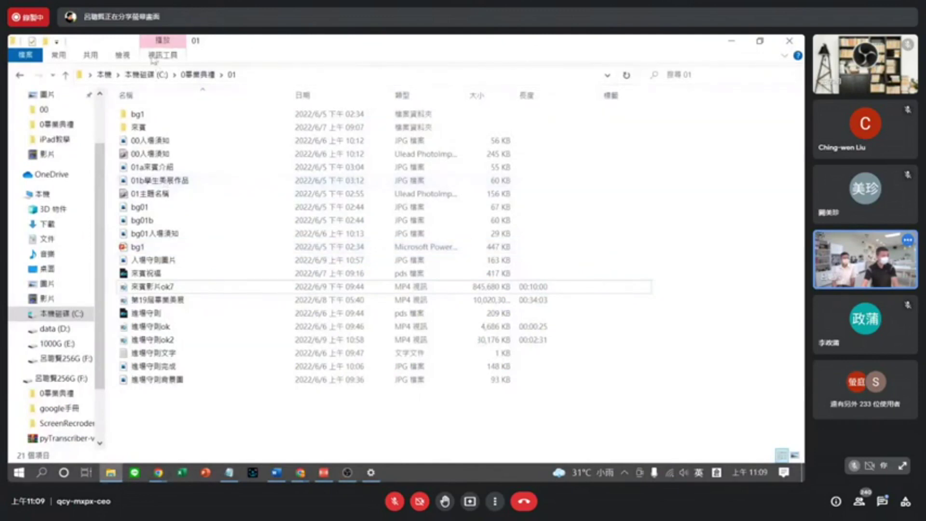
left_click(123, 55)
left_click(223, 71)
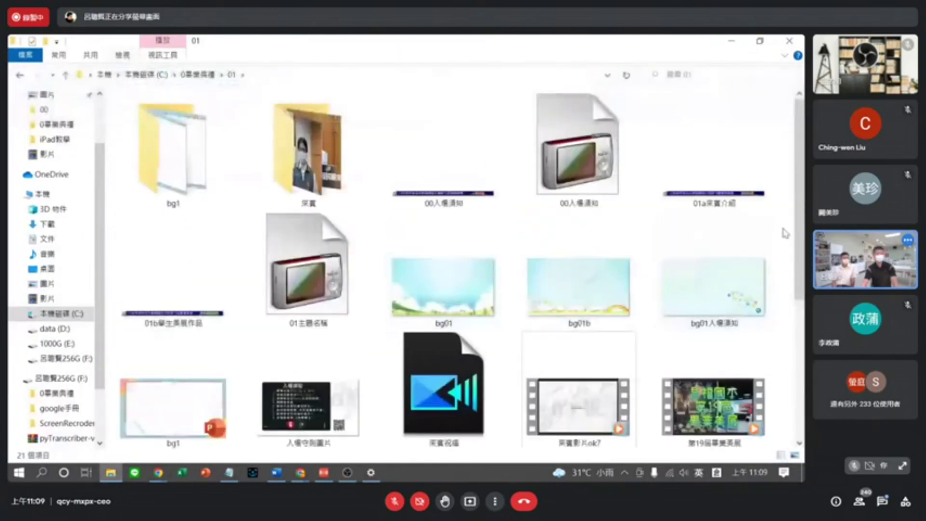
scroll(440, 321, "down", 4)
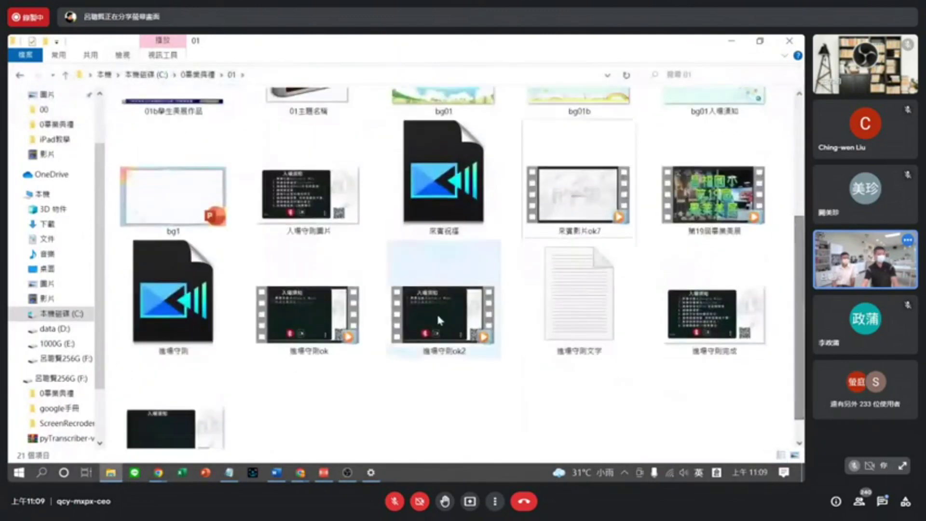
Open the 入場守則圖片 picture from the 01 folder, view it maximized, and close it.
left_click(337, 227)
left_click(755, 336)
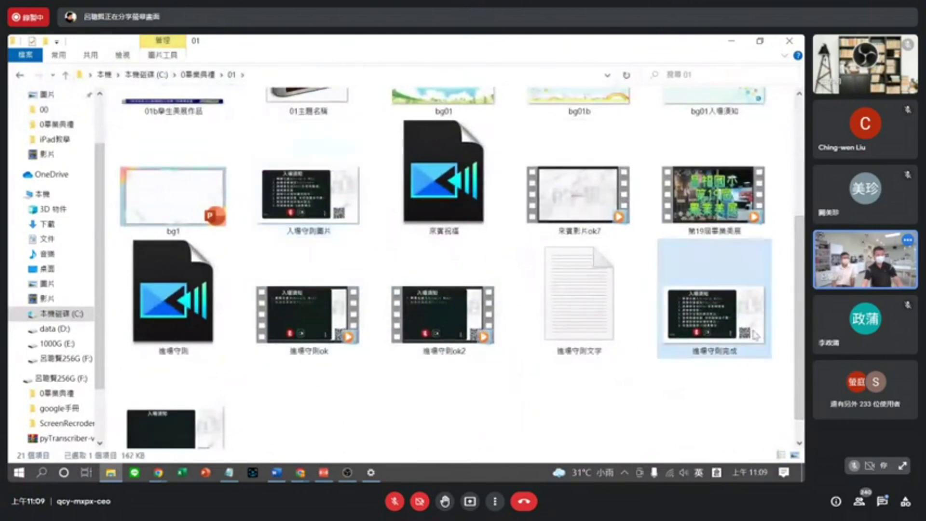
double_click(321, 226)
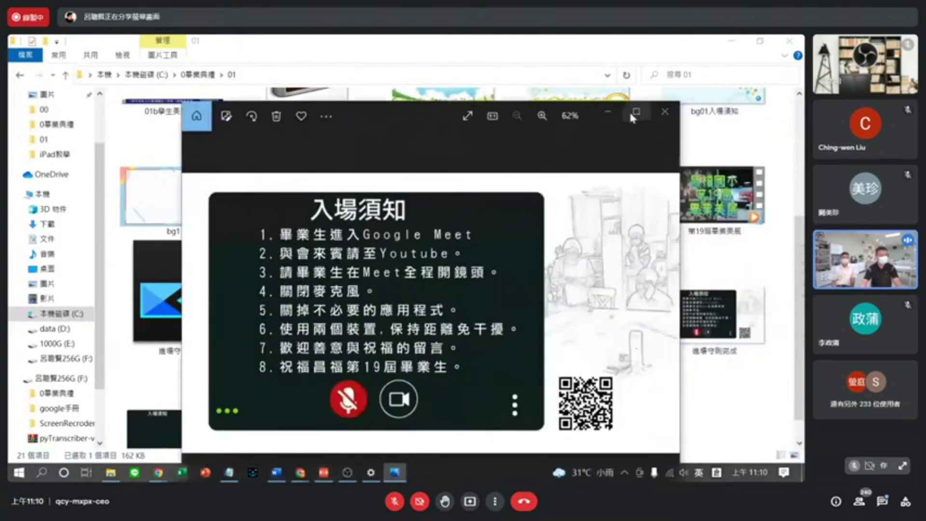
left_click(629, 110)
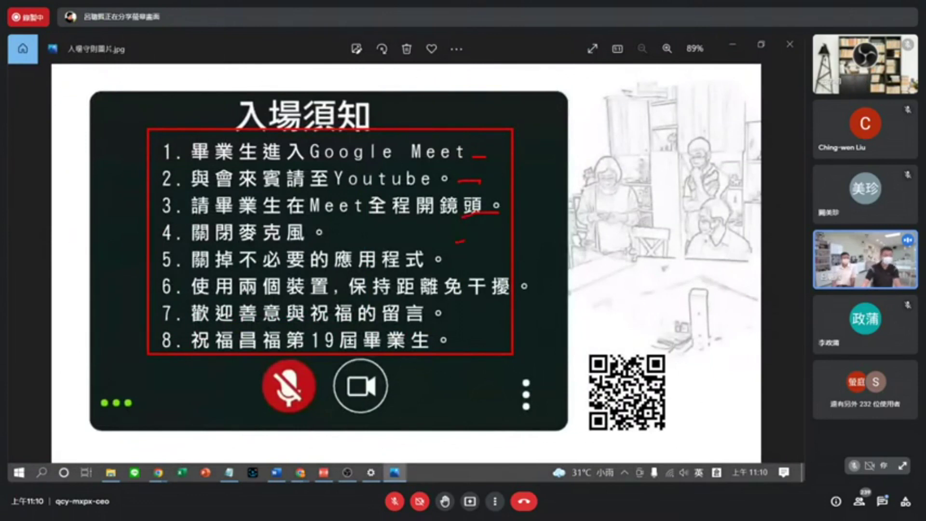
left_click(790, 44)
Switch back to OBS and create a new scene named 01入場.
key("alt+Tab")
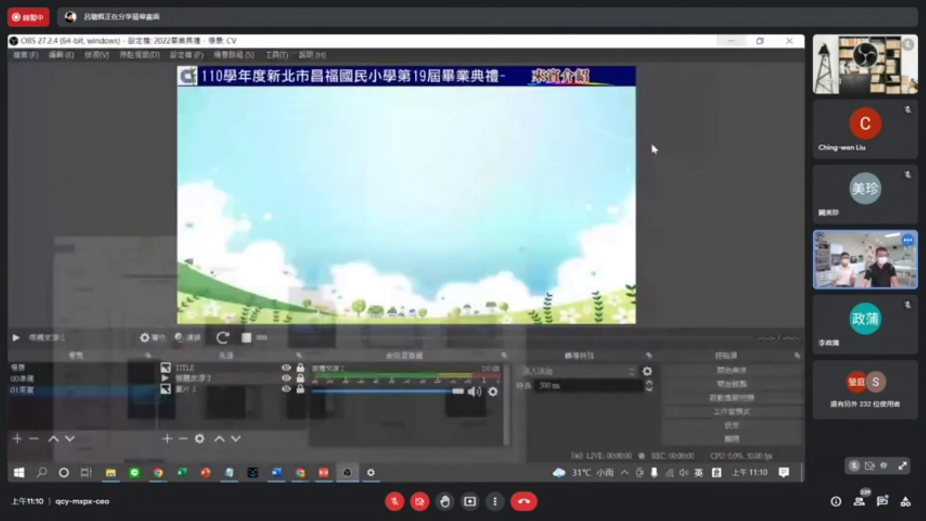
left_click(17, 439)
type("0")
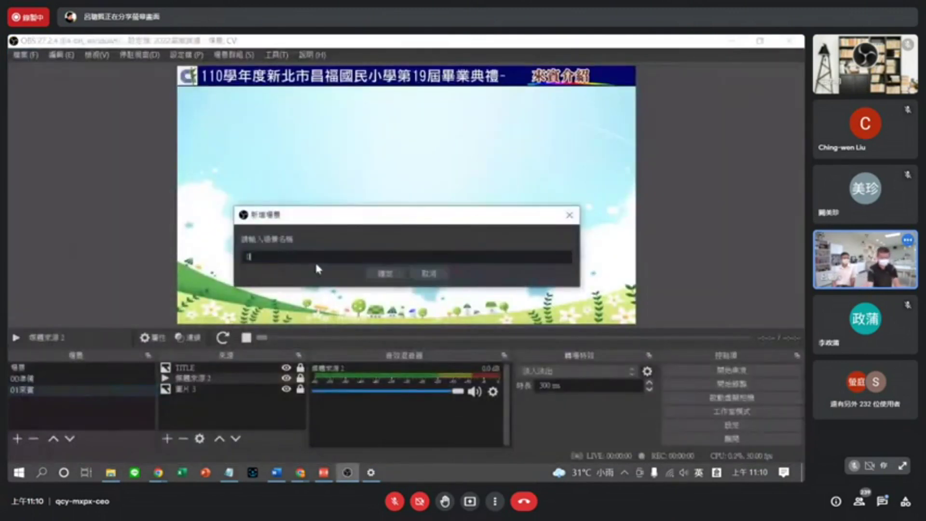
type("1入場")
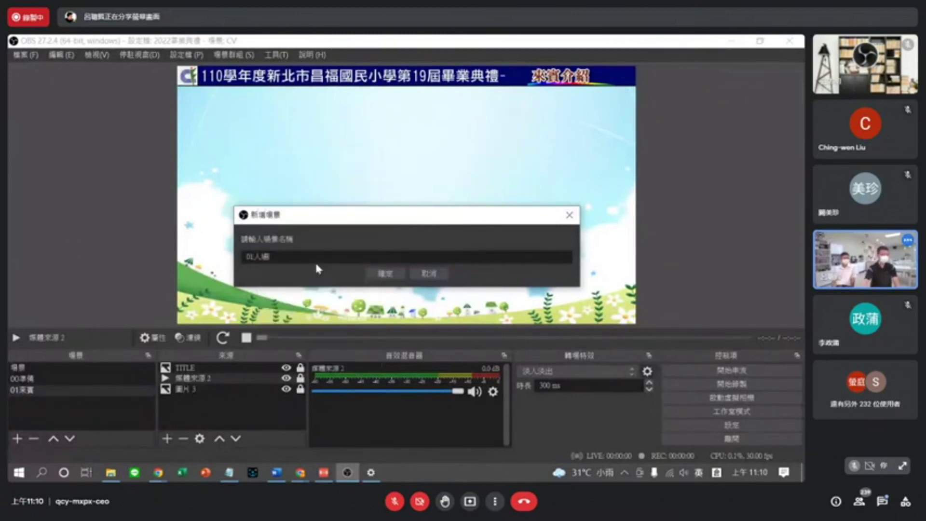
left_click(392, 271)
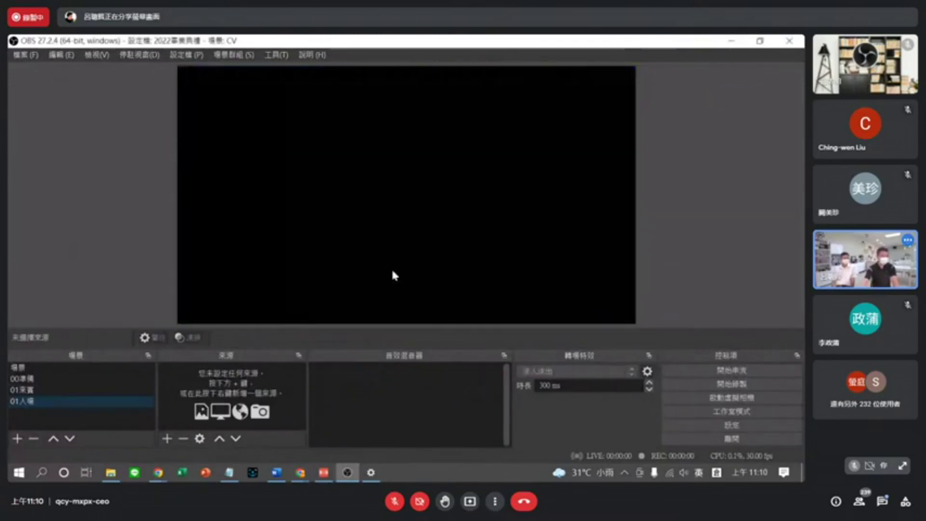
Add a new image source to the 01入場 scene using the bg01b picture from the 01 folder.
left_click(167, 438)
left_click(188, 238)
left_click(443, 341)
left_click(594, 331)
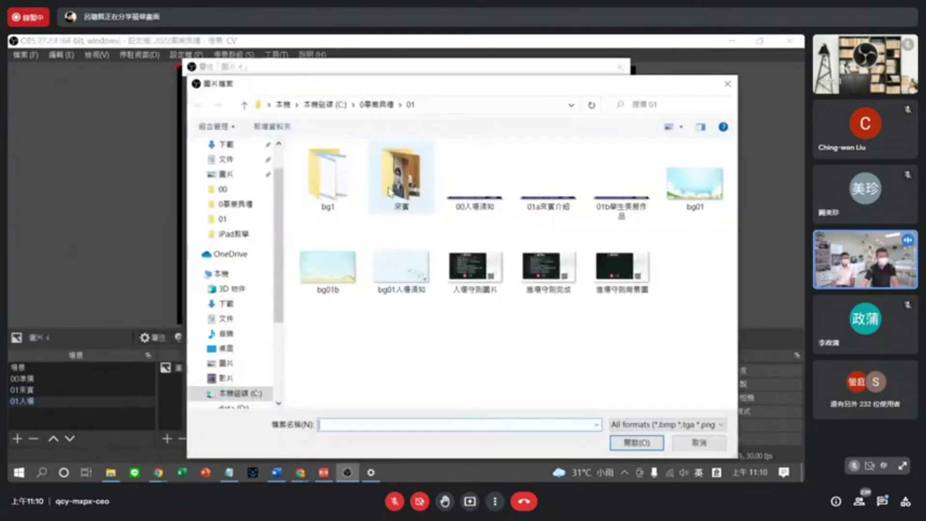
left_click(390, 106)
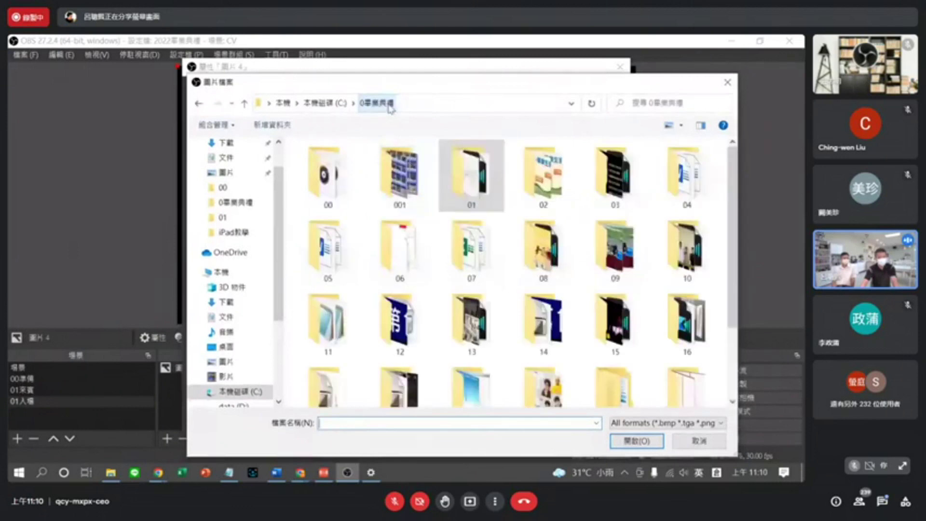
left_click(401, 104)
left_click(420, 139)
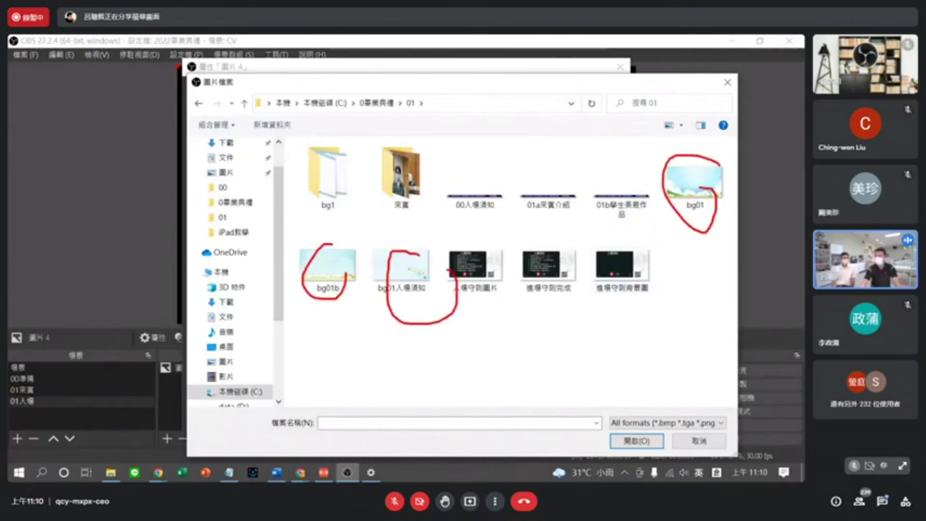
left_click(327, 265)
left_click(637, 440)
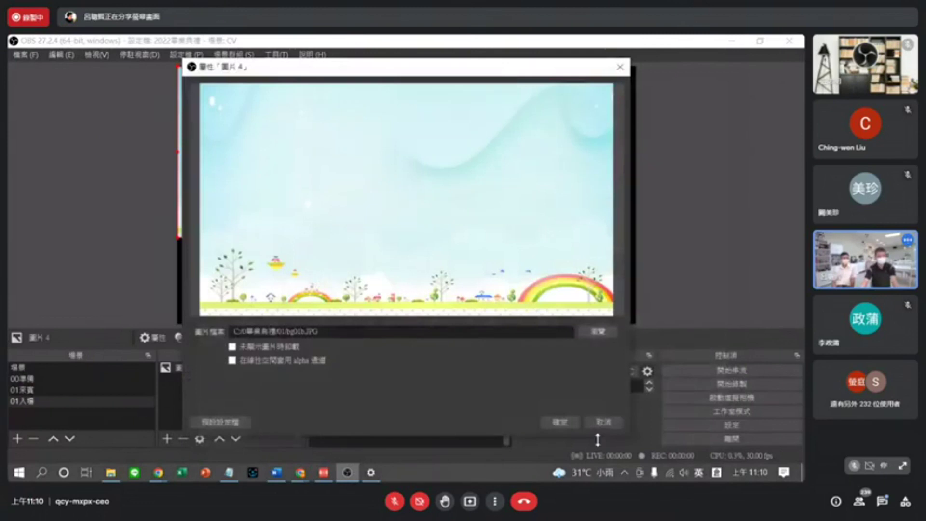
left_click(558, 423)
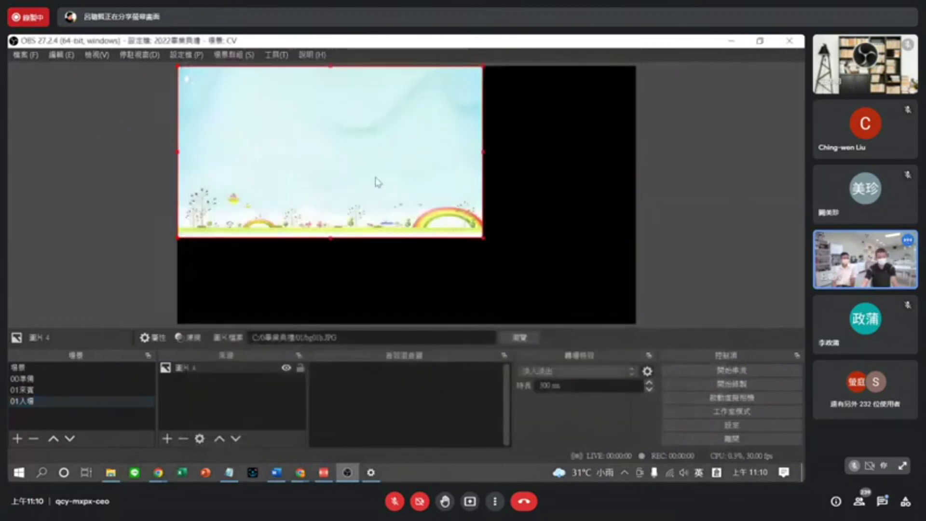
Stretch the bg01b background image to the full screen size and lock its source.
right_click(378, 182)
mouse_move(434, 300)
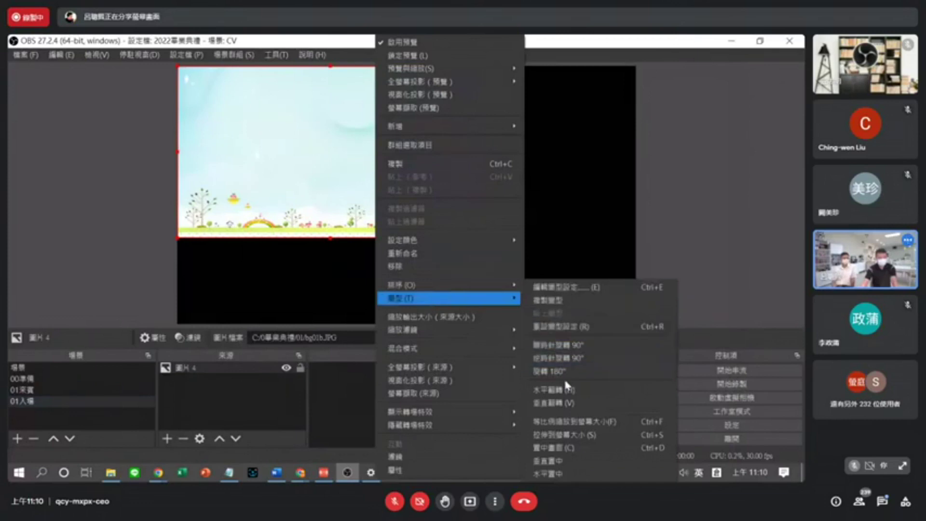
left_click(570, 434)
left_click(301, 369)
Add the 00入場須知 title banner to the 01入場 scene as a new image source and lock it.
left_click(167, 439)
left_click(198, 241)
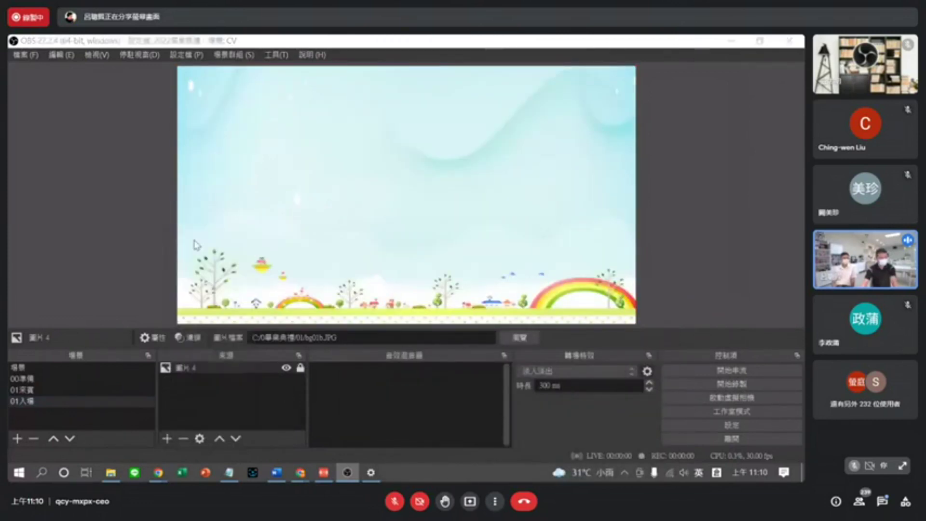
left_click(441, 341)
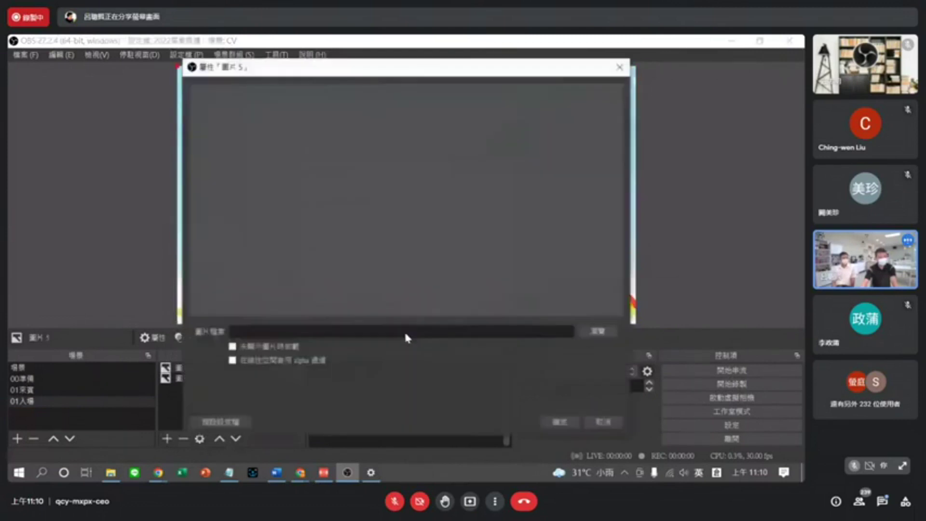
left_click(593, 329)
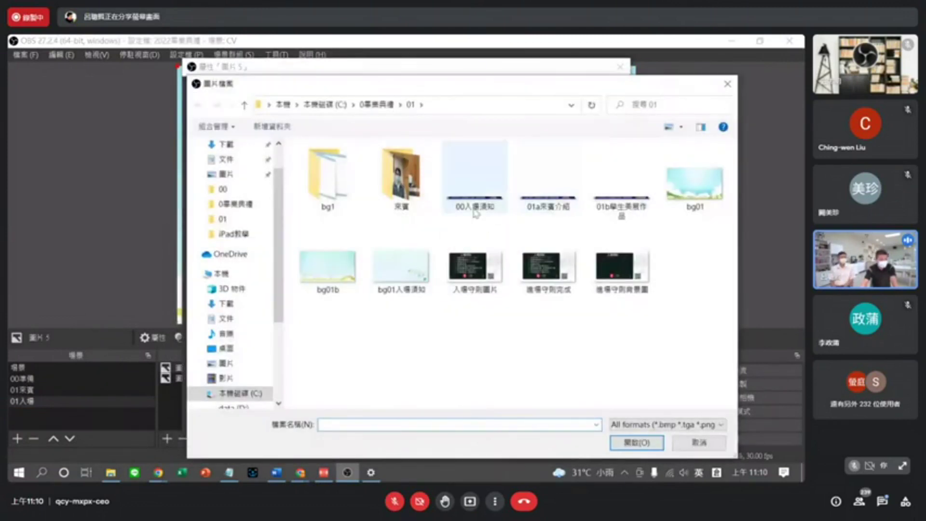
double_click(475, 193)
left_click(575, 425)
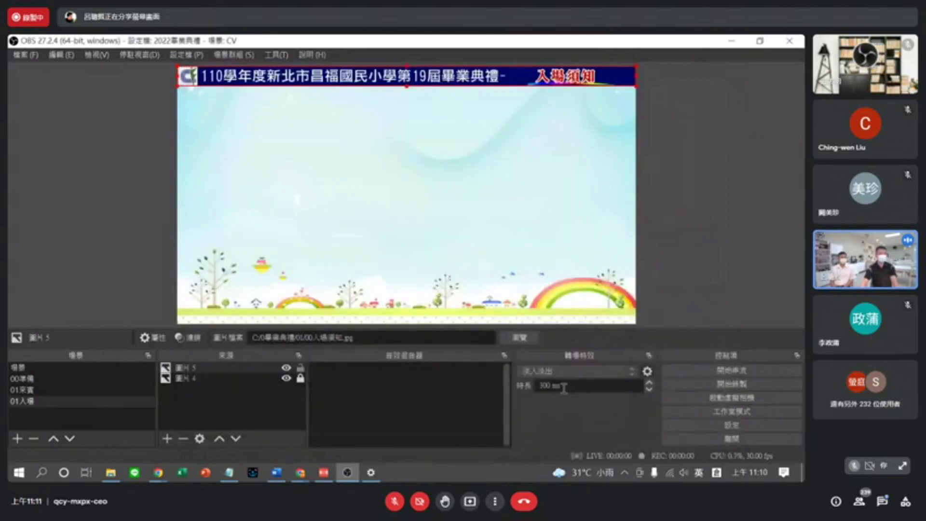
left_click(300, 368)
Add a media source to the 01入場 scene using the 進場守則ok2 video from the 01 folder and lock it.
left_click(167, 440)
left_click(183, 266)
left_click(454, 347)
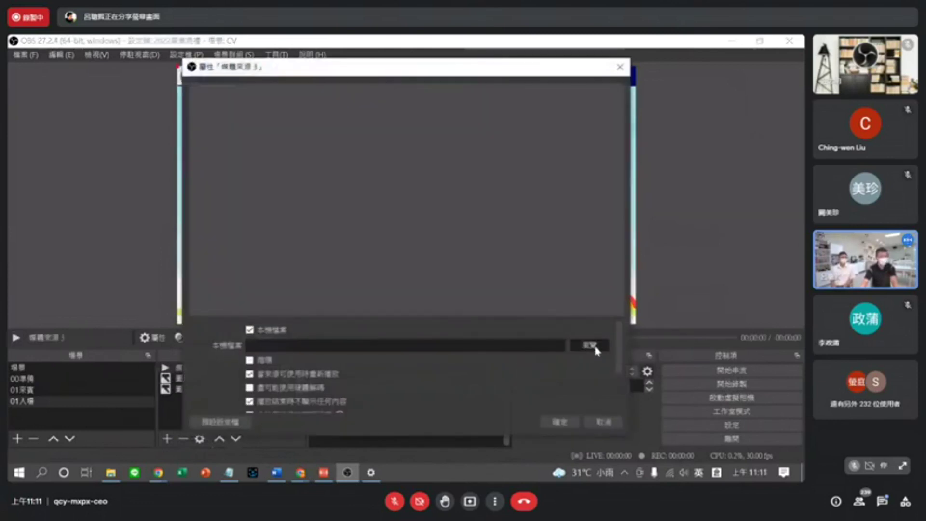
left_click(602, 349)
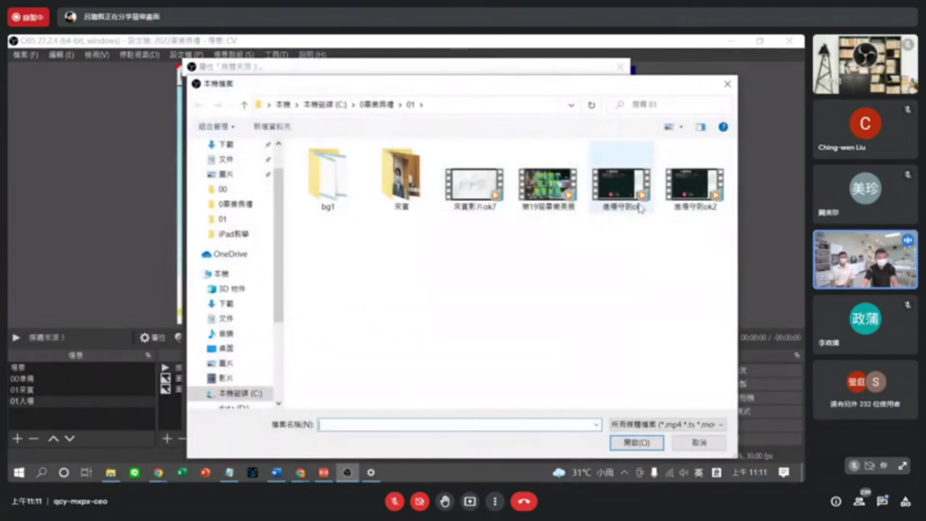
left_click(693, 197)
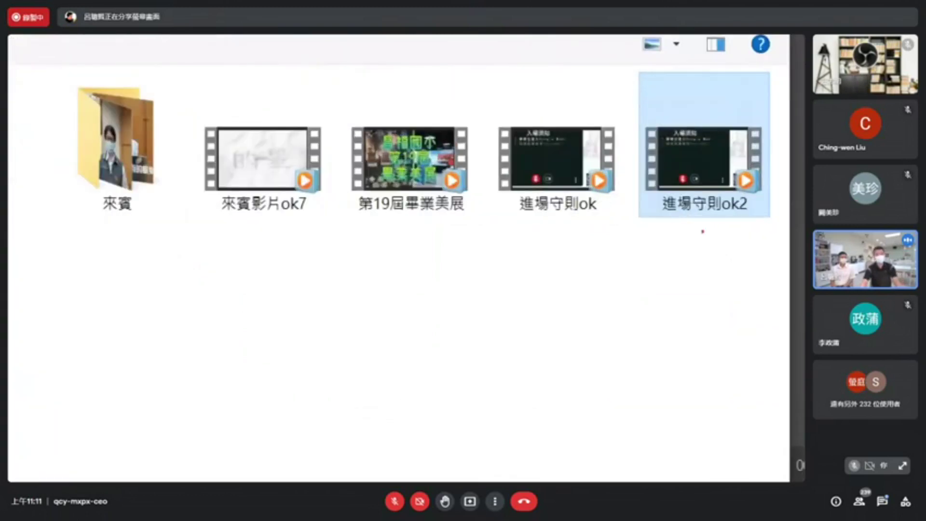
left_click_drag(614, 218, 486, 225)
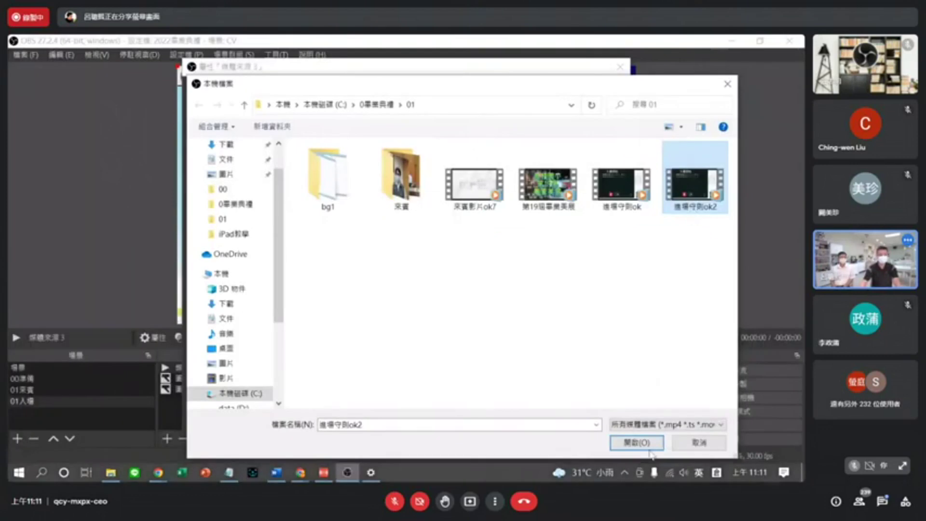
left_click(636, 448)
left_click(558, 424)
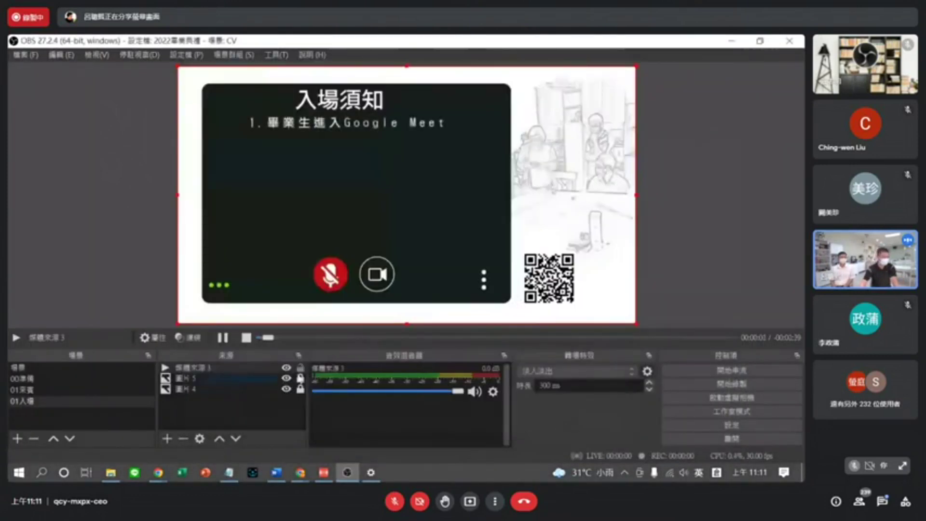
left_click(301, 368)
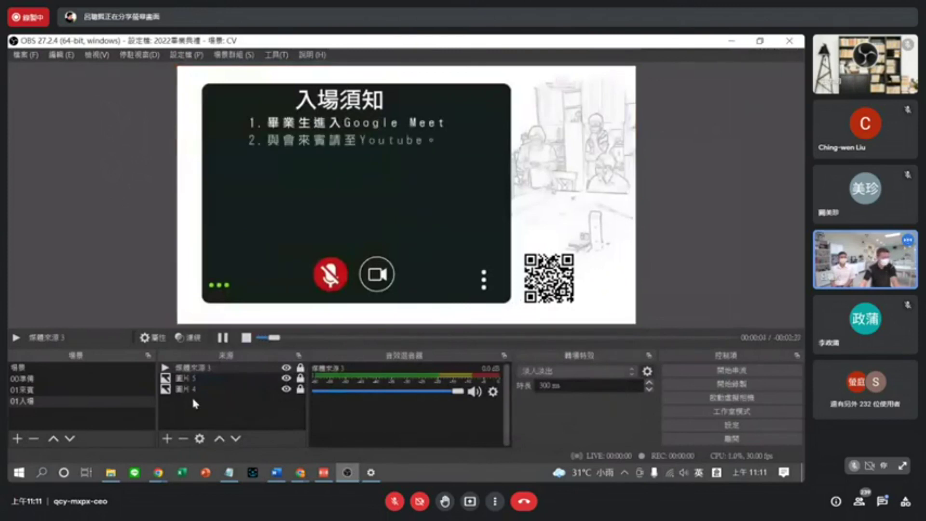
Move the entry-rules video one level down in the source order, beneath the title banner image.
left_click(186, 375)
left_click(204, 366)
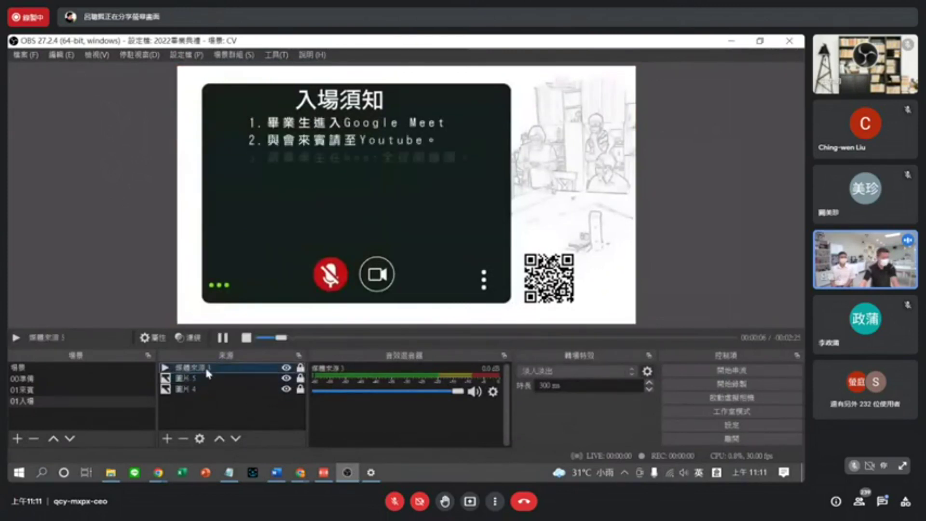
left_click(237, 439)
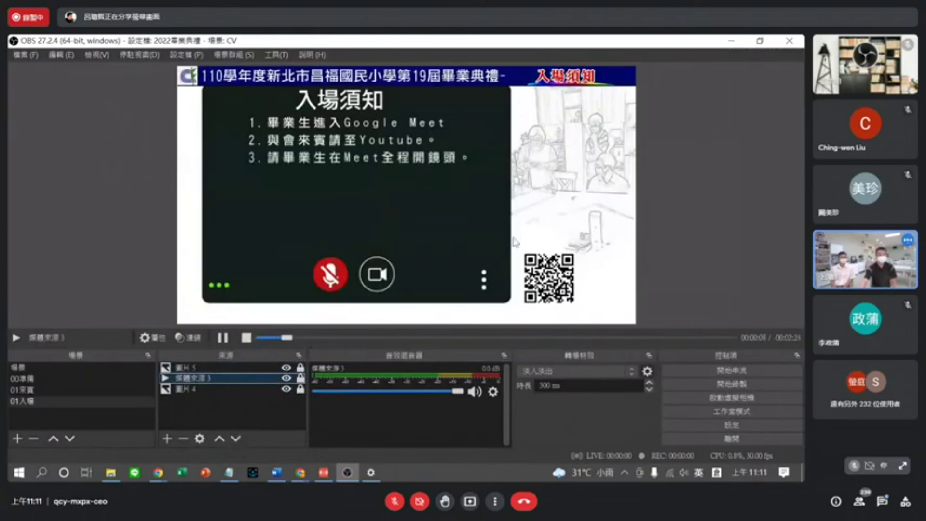
Resize the entry-rules video to fill the full canvas width beneath the title banner and lock it.
left_click(549, 187)
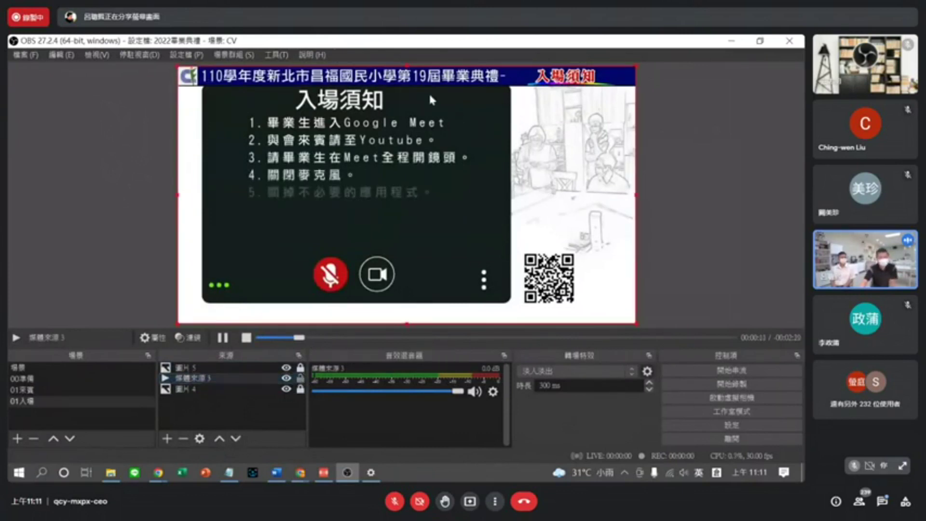
left_click_drag(407, 66, 407, 117)
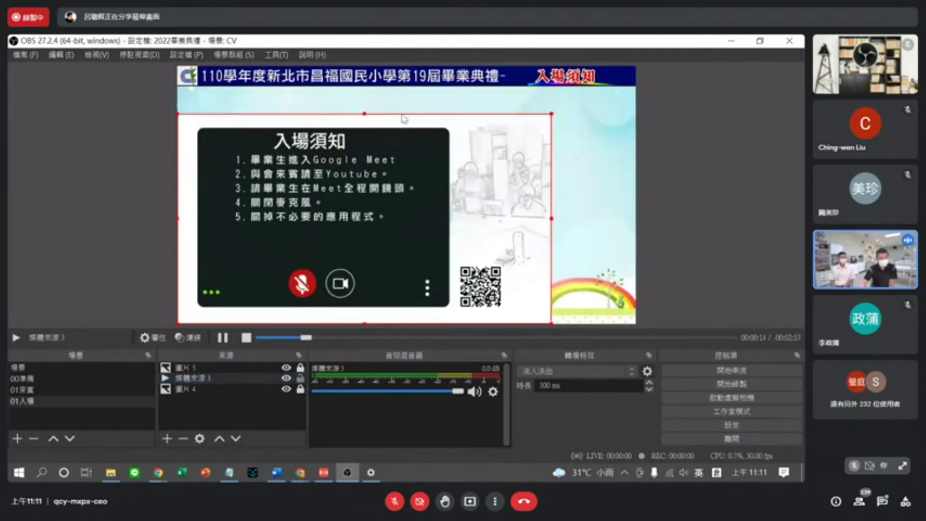
right_click(461, 181)
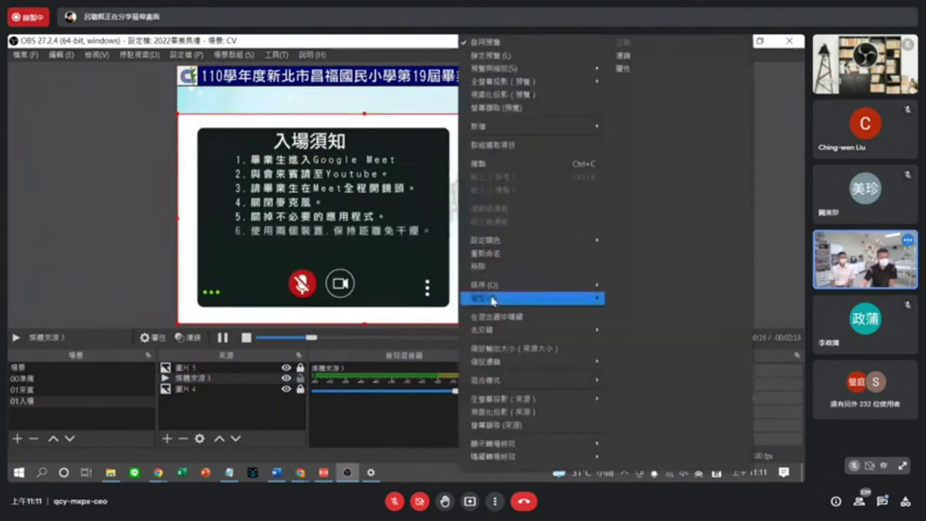
mouse_move(514, 301)
left_click(644, 435)
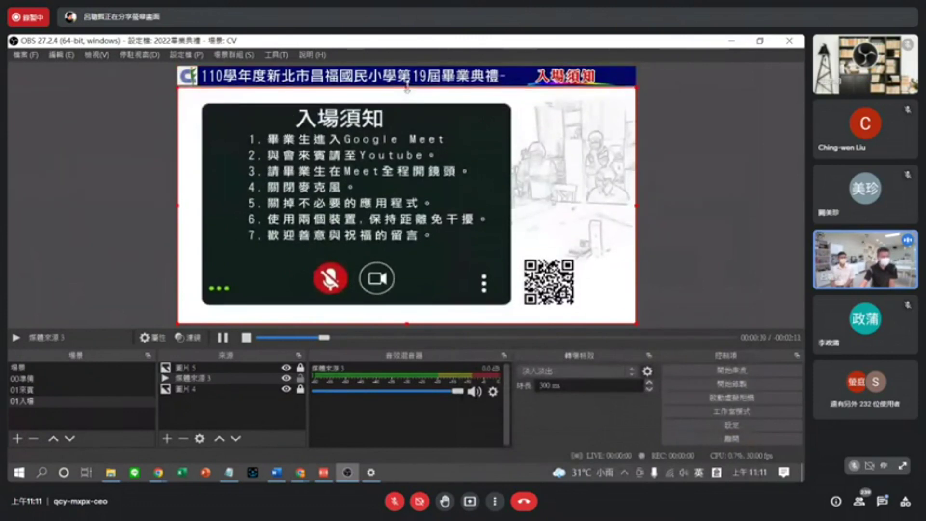
left_click(690, 152)
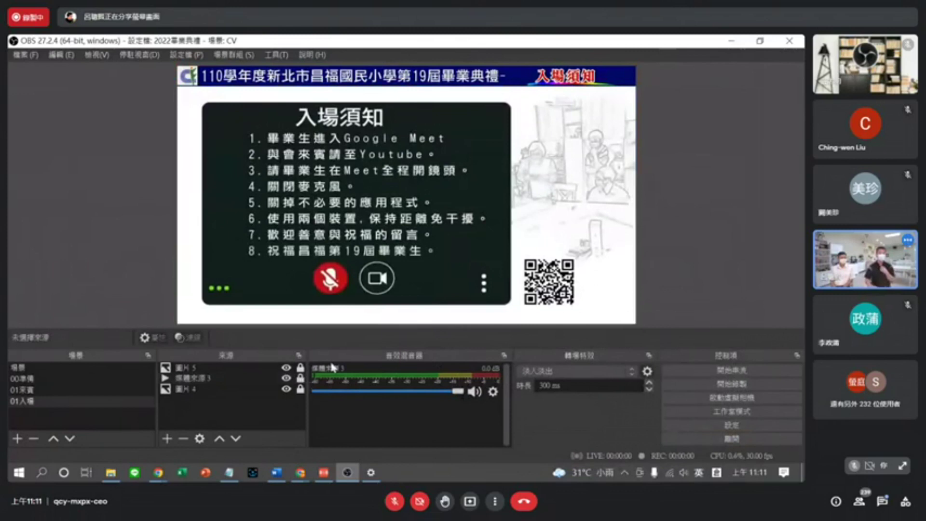
Preview the 00準備 scene and return to the 01入場 scene.
left_click(29, 379)
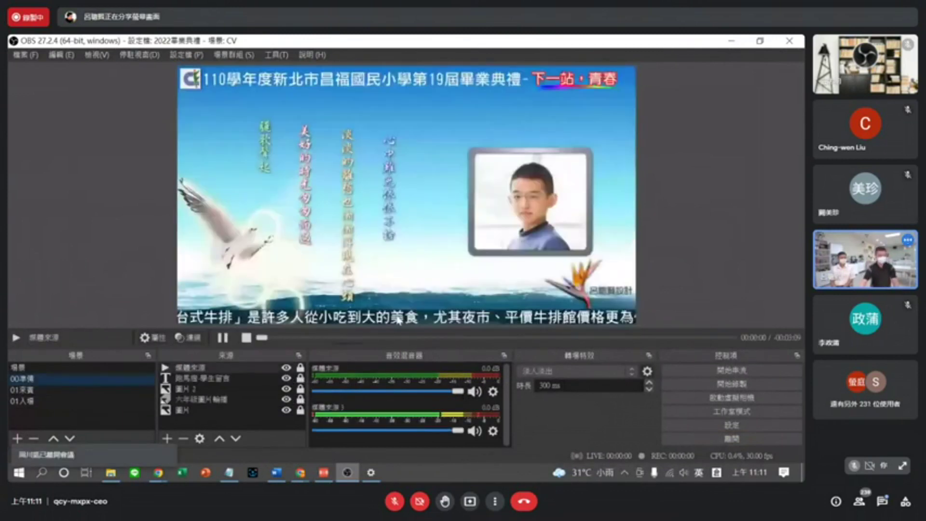
left_click(25, 401)
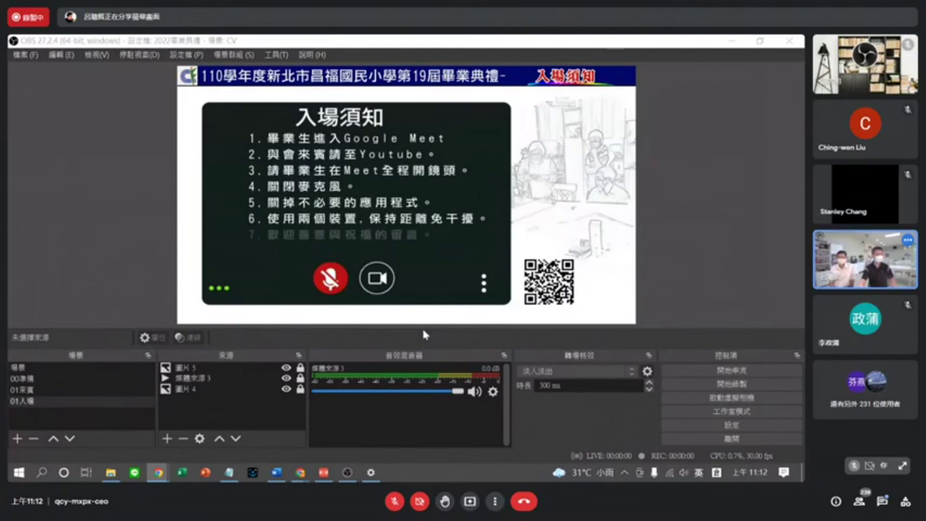
Create a new scene named 02.
left_click(17, 438)
type("喝")
key("BackSpace")
type("02")
key("Return")
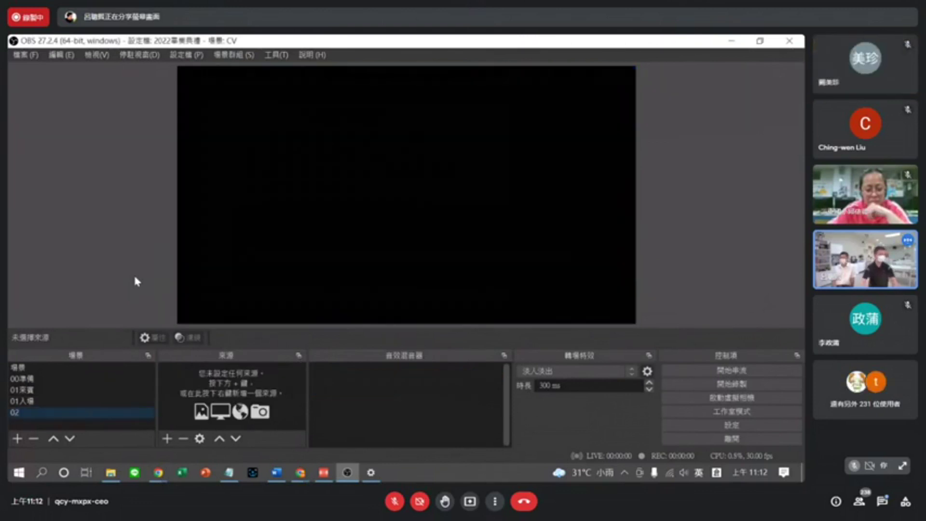
Add a new image source to the 02 scene using BG02 from the 02 folder of 0畢業典禮.
left_click(169, 440)
left_click(224, 240)
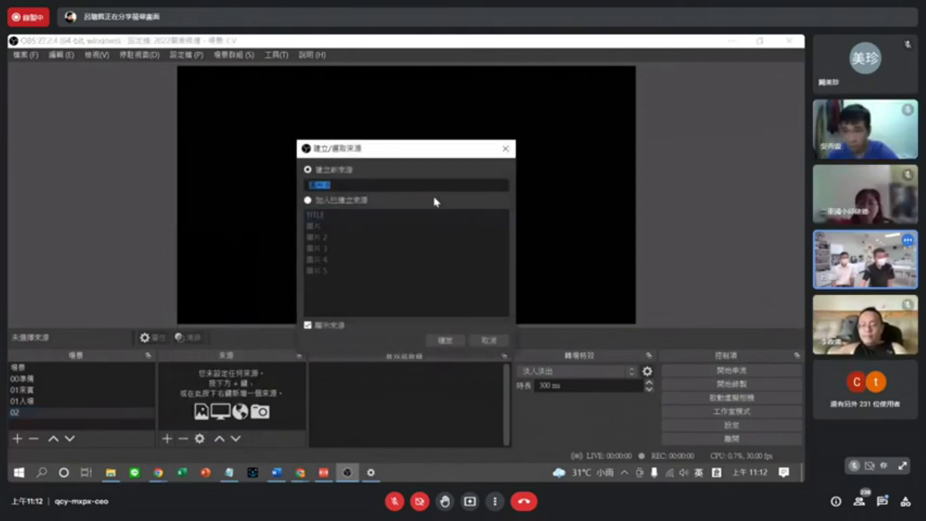
left_click(445, 341)
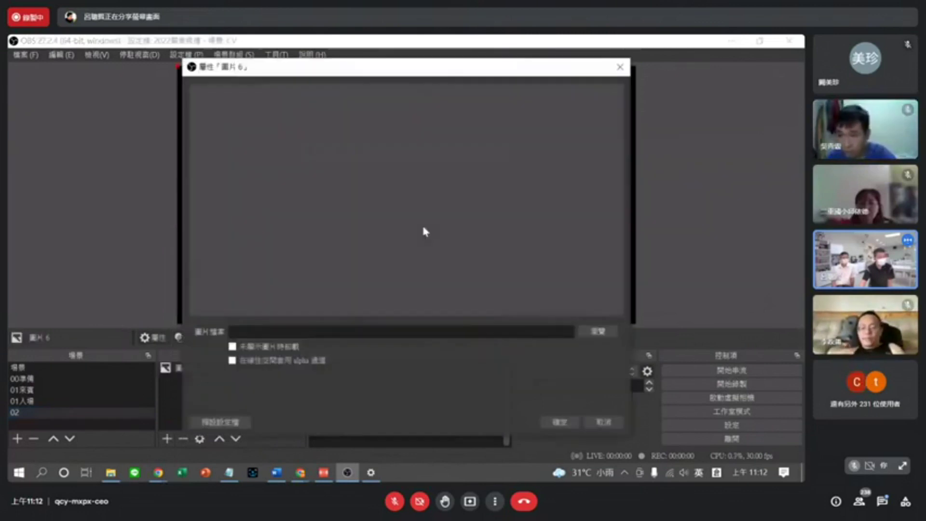
left_click(589, 331)
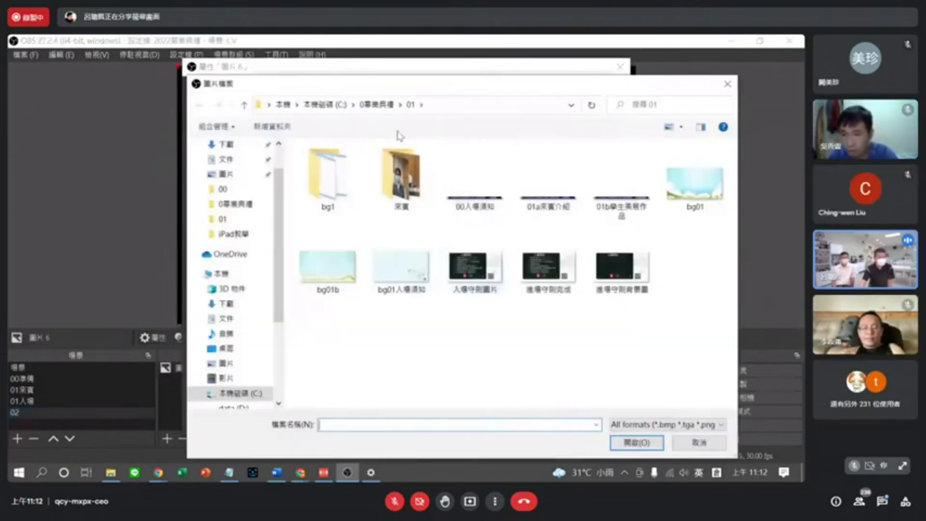
left_click(377, 104)
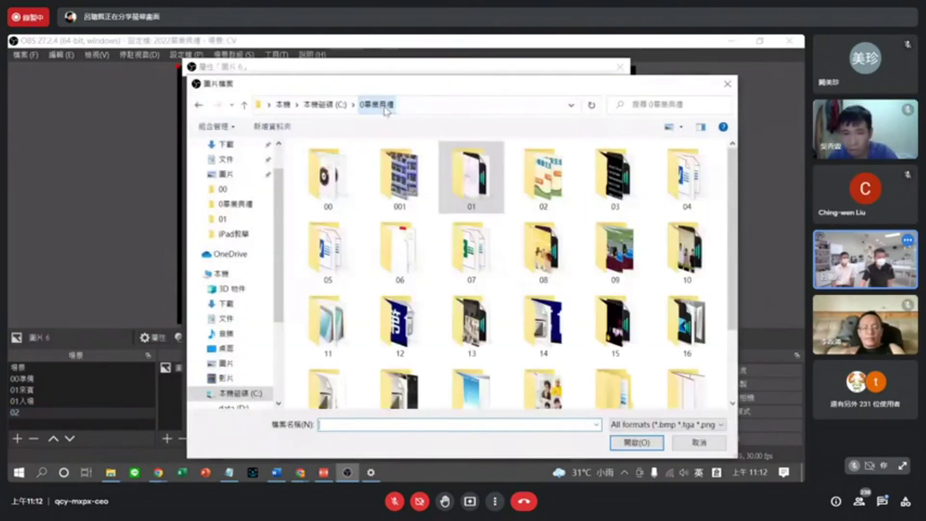
double_click(554, 185)
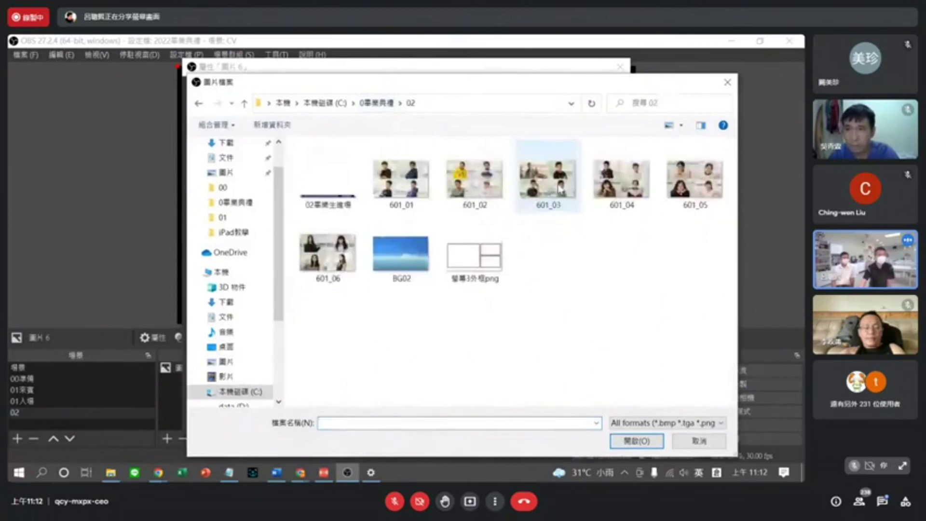
double_click(400, 253)
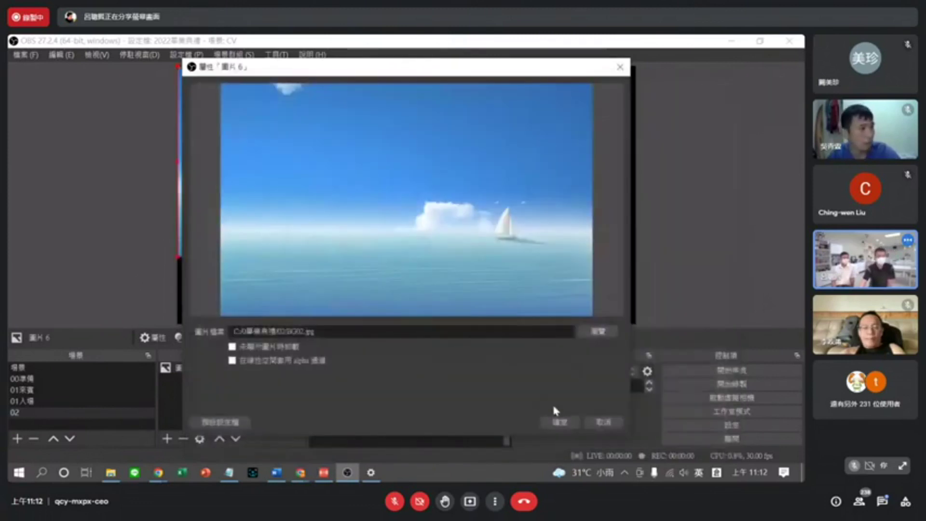
left_click(558, 422)
Stretch the BG02 background image to fill the whole canvas and lock its source.
right_click(441, 202)
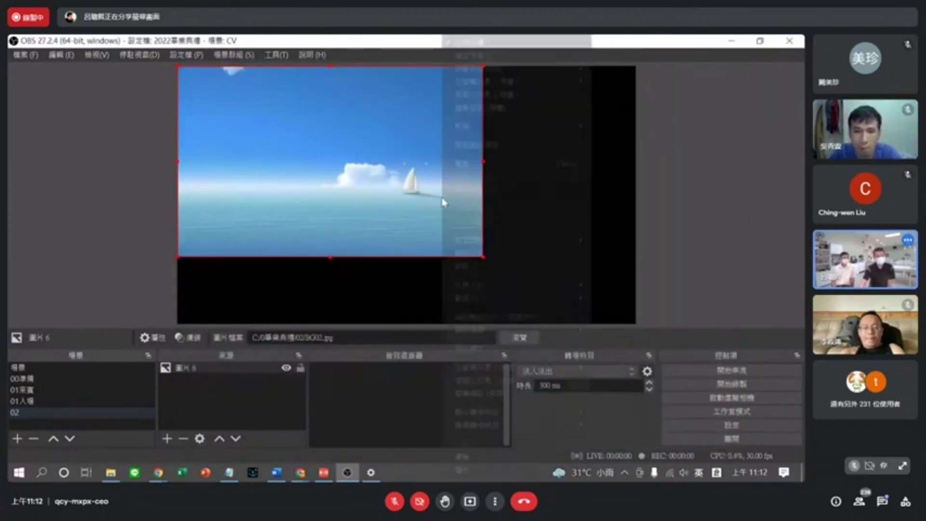
mouse_move(483, 298)
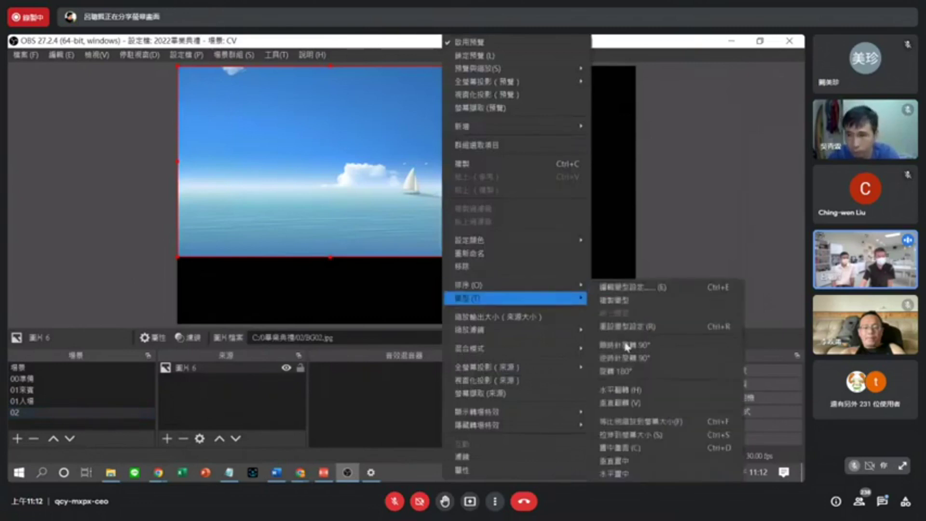
left_click(629, 422)
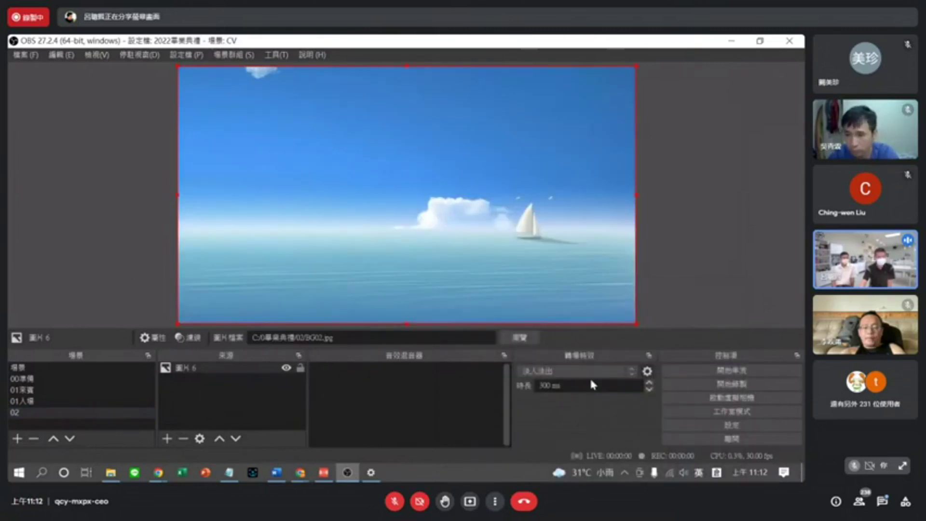
Add the 02畢業生進場 title banner to the 02 scene as a new image source and lock it.
left_click(167, 439)
left_click(211, 241)
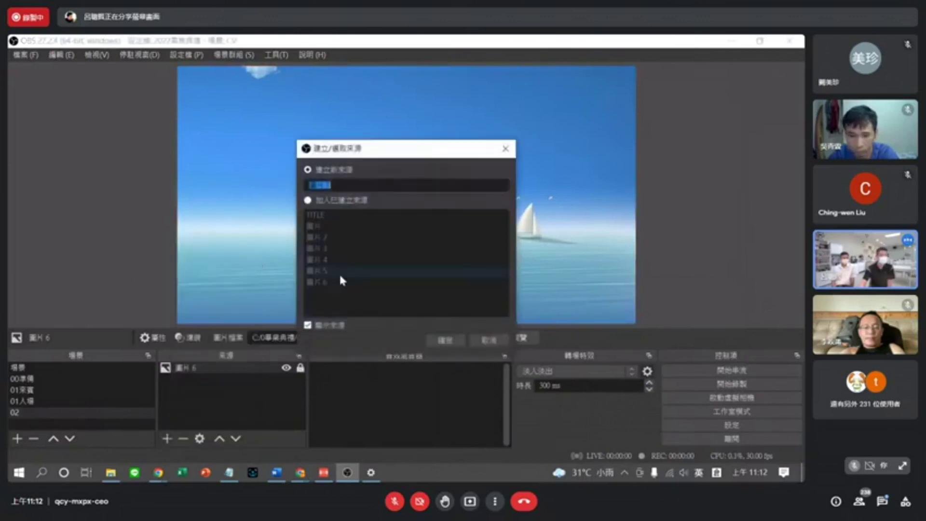
left_click(440, 341)
left_click(601, 331)
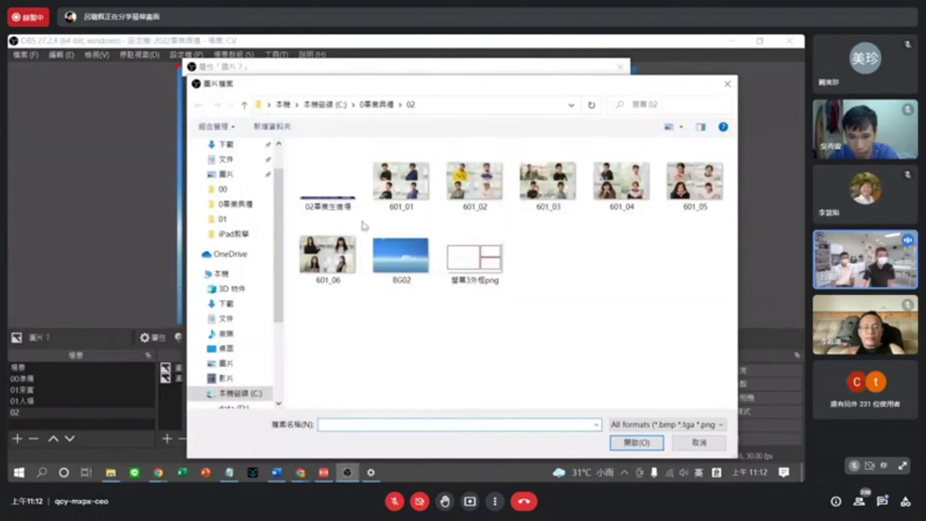
double_click(328, 185)
left_click(569, 428)
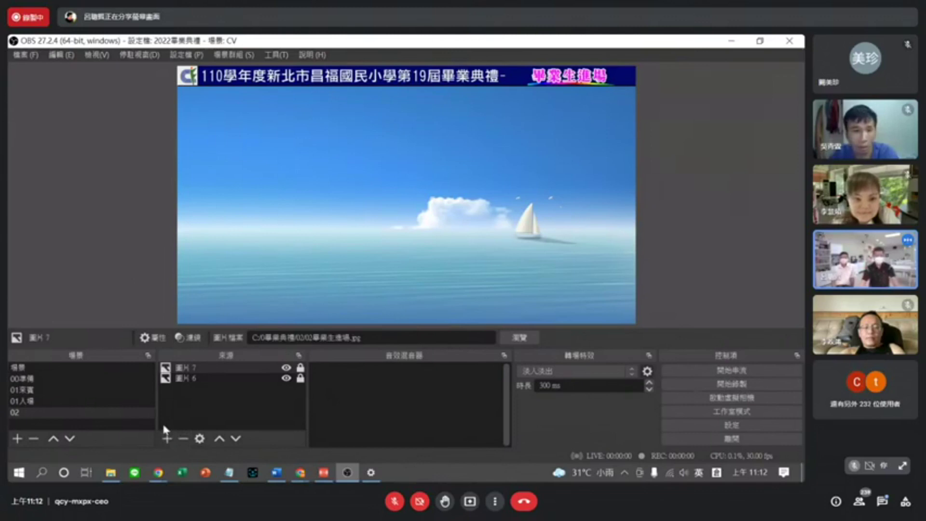
Add a video capture device source to the 02 scene and choose the IPEVO VZ-R camera as its device.
left_click(167, 439)
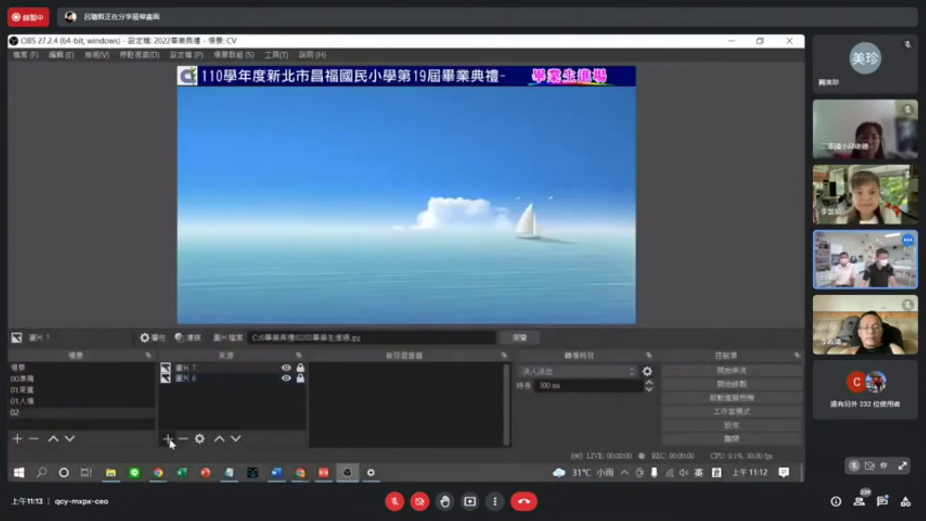
left_click(167, 439)
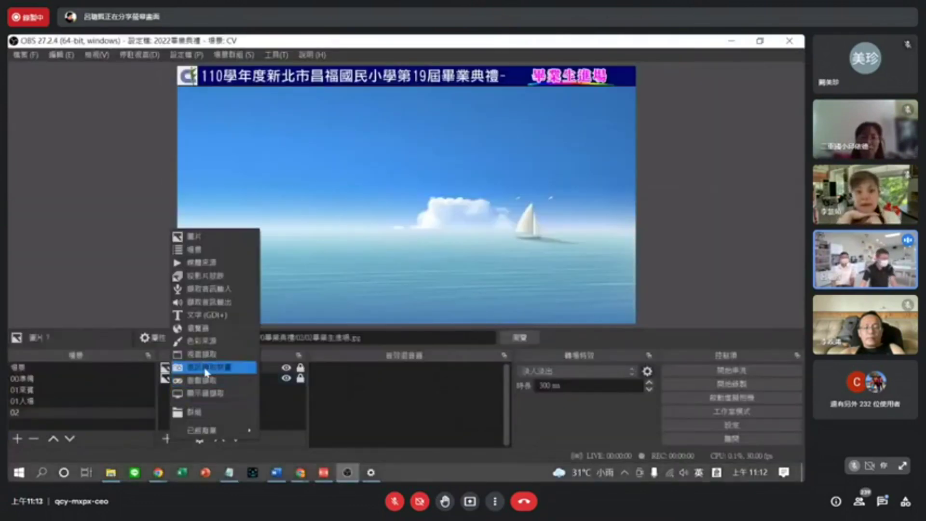
left_click(204, 381)
left_click(443, 340)
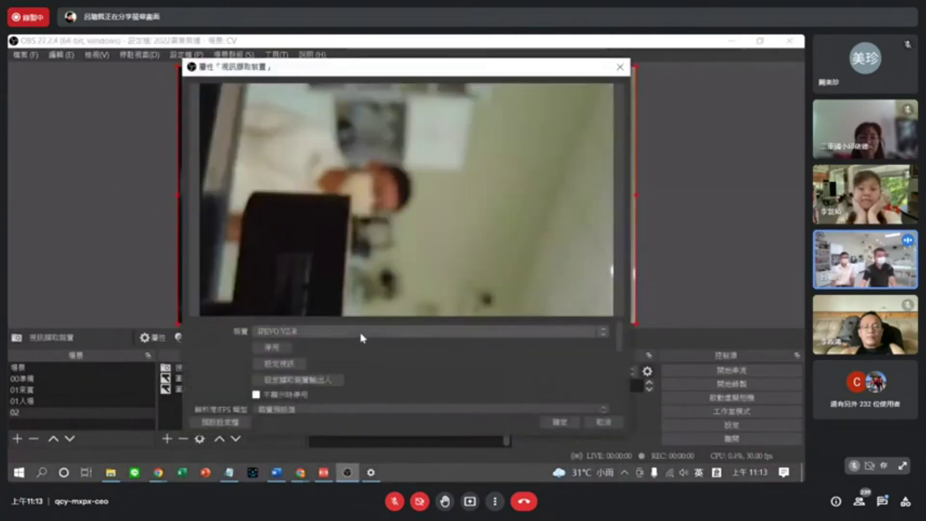
left_click(360, 331)
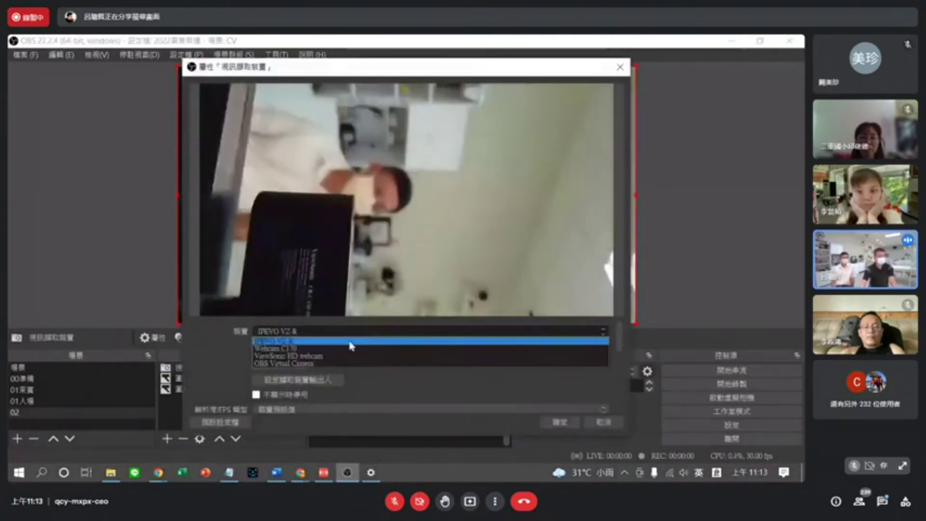
left_click(330, 357)
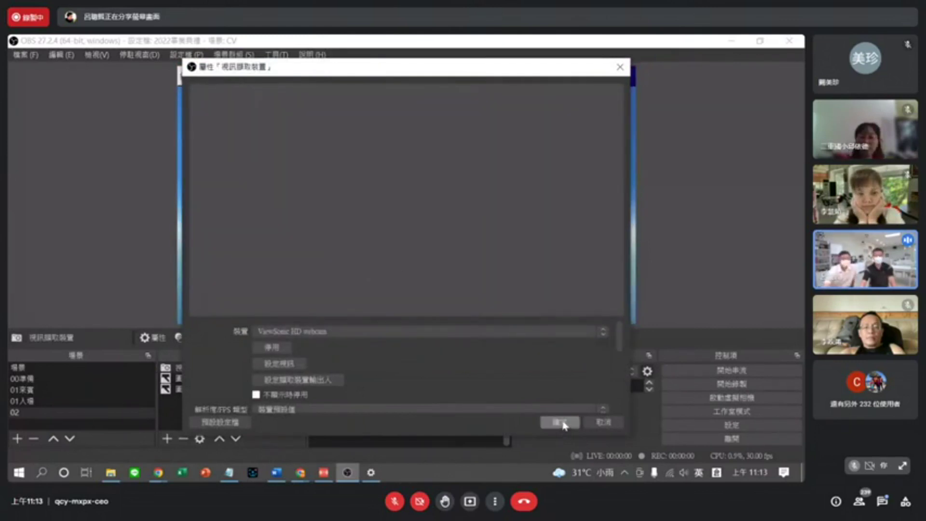
left_click(352, 332)
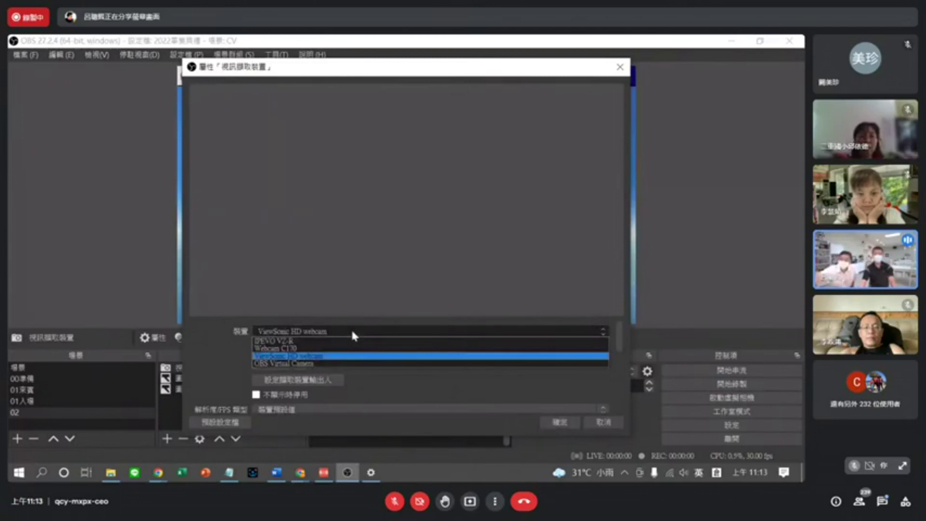
left_click(294, 344)
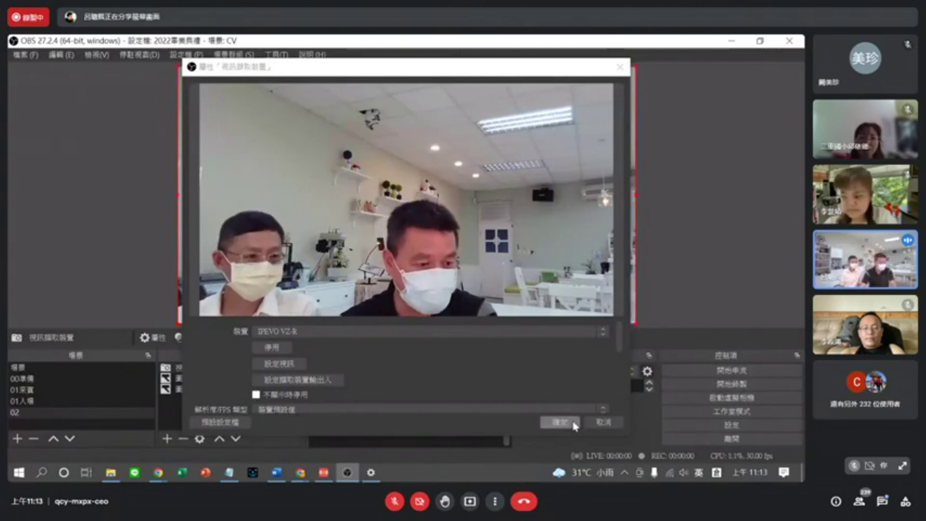
left_click(557, 423)
Shrink the camera picture to less than half the canvas width and place it against the canvas's right edge, below the banner.
left_click_drag(636, 324, 372, 175)
left_click_drag(325, 149, 592, 209)
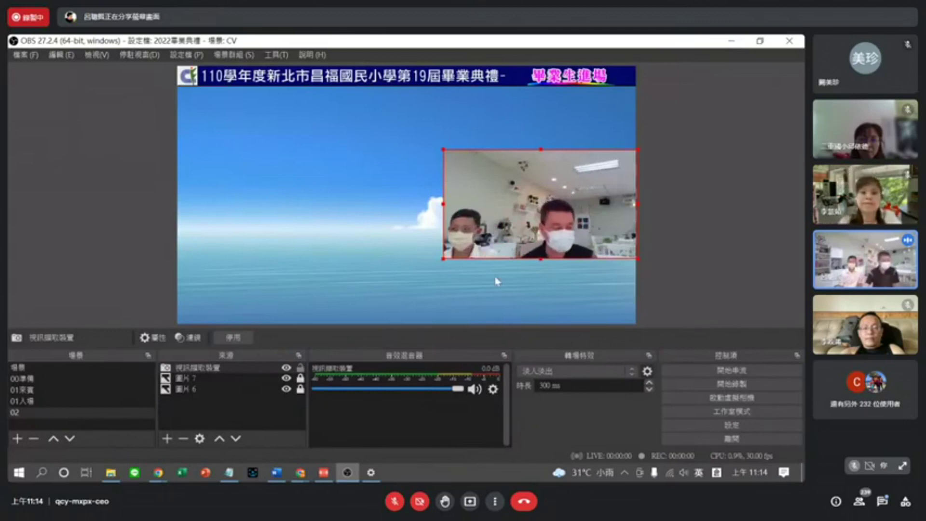
left_click(79, 268)
Add a display capture source to the 02 scene and set it to capture display 3 (1920x1080 @ 3840,0).
left_click(167, 438)
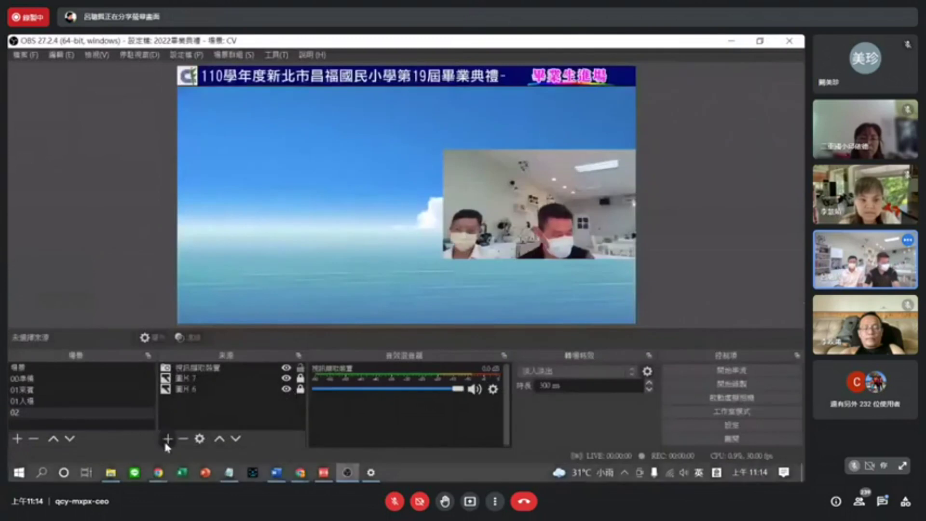
left_click(202, 397)
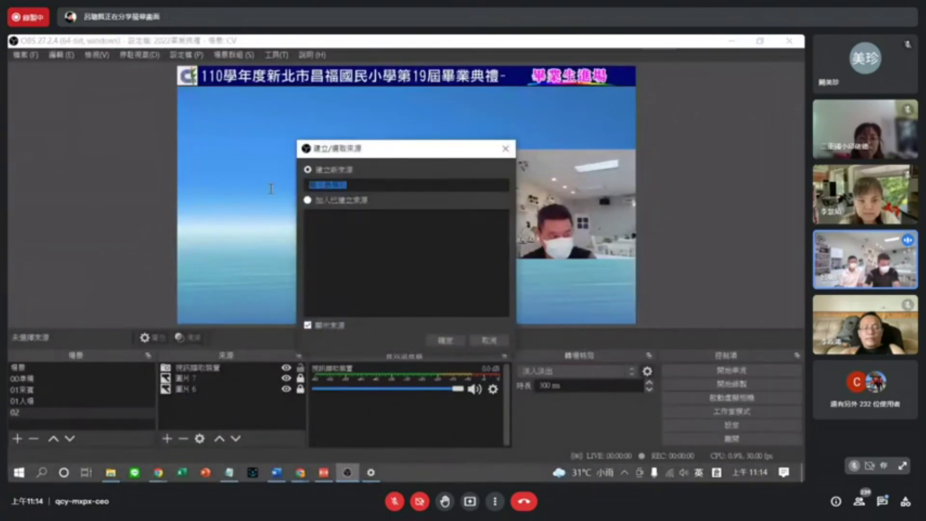
left_click(444, 340)
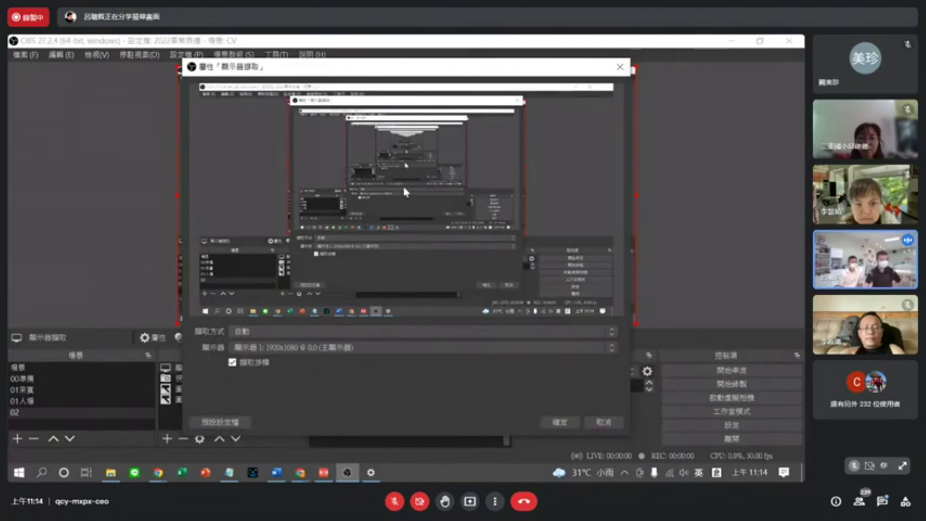
left_click(351, 347)
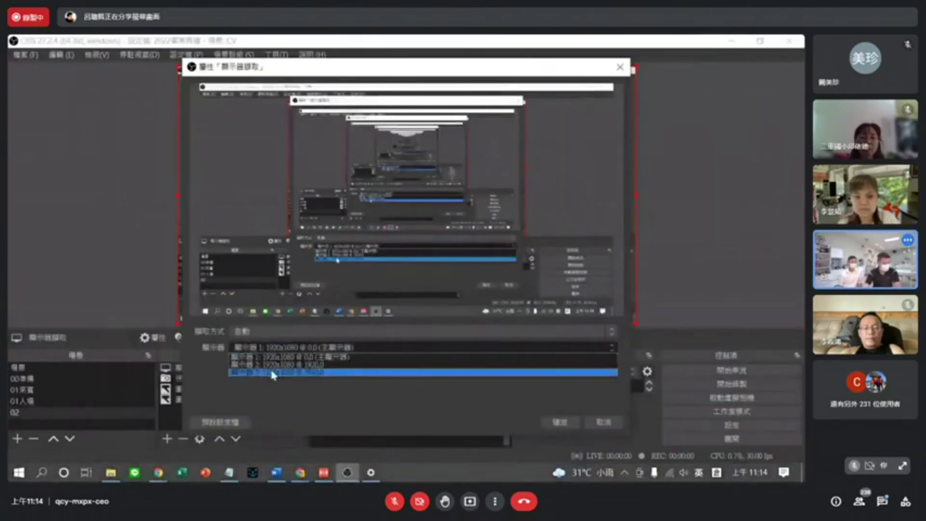
left_click(269, 371)
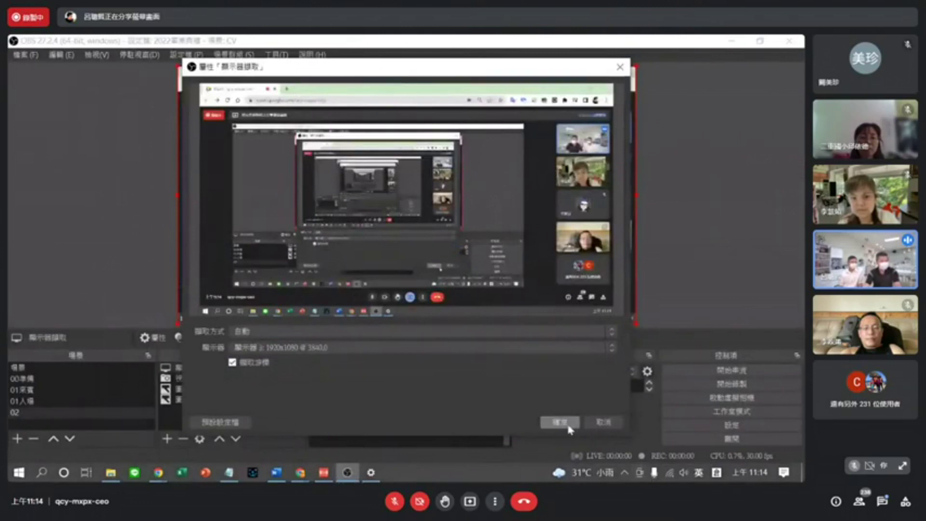
left_click(550, 422)
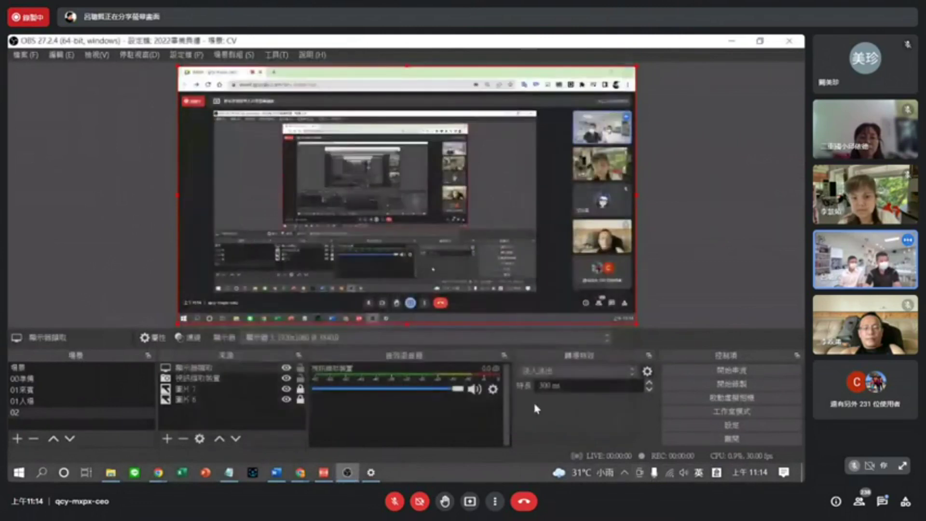
Switch the display capture source to display 2 and back to display 3 to compare the captured screens.
left_click(331, 340)
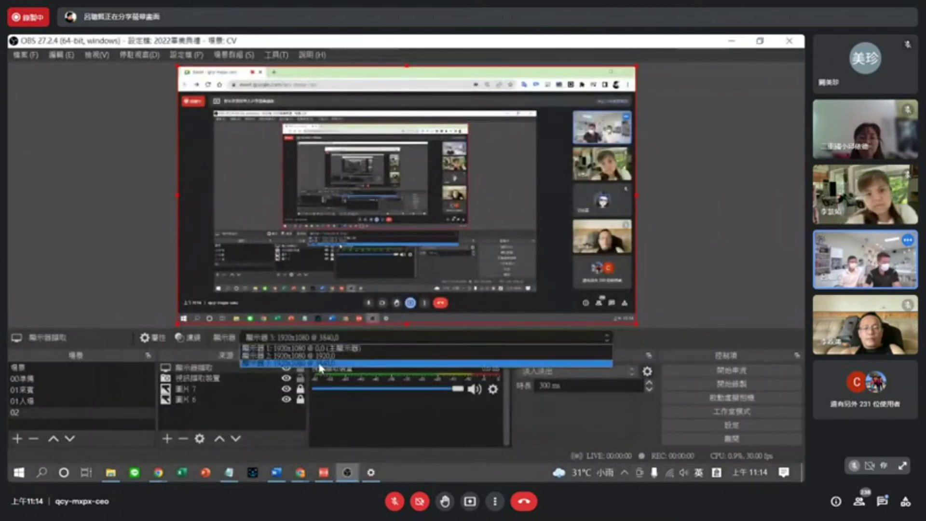
left_click(319, 356)
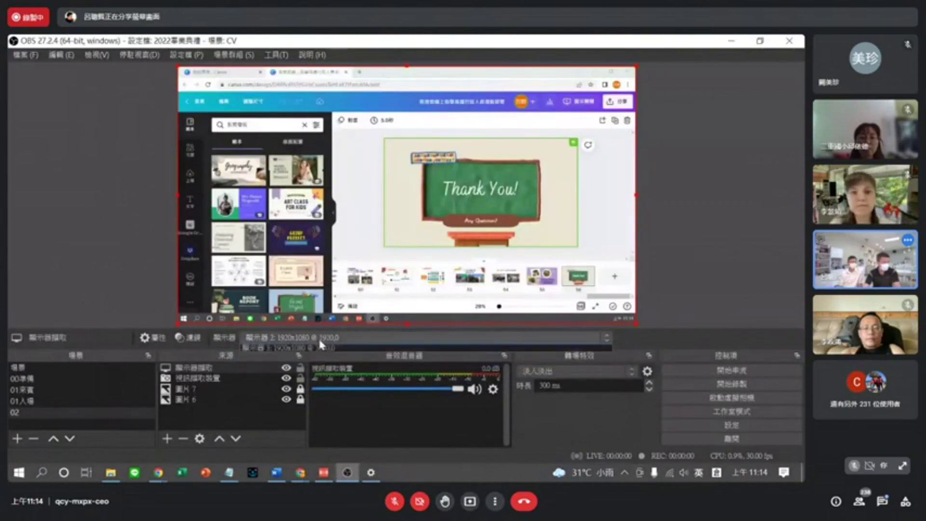
left_click(312, 339)
left_click(308, 348)
left_click(308, 338)
left_click(307, 370)
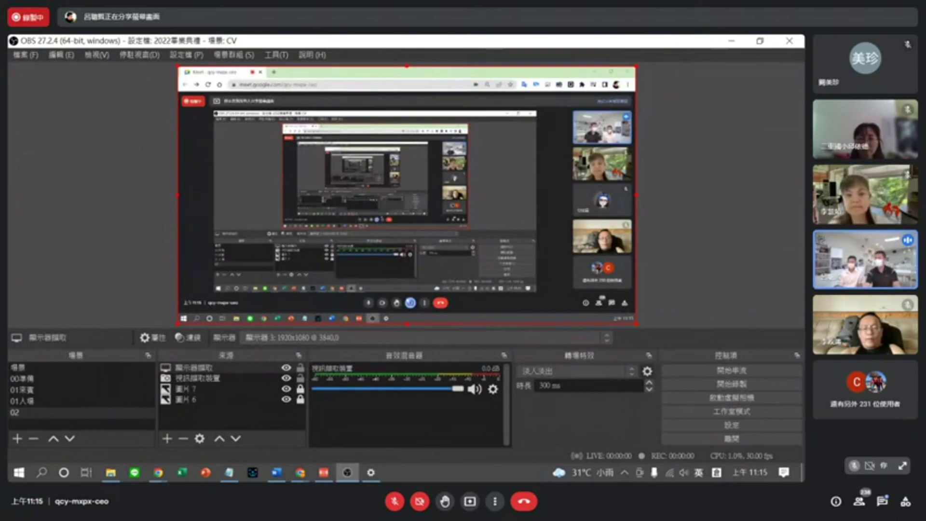
Switch to the Google Meet window on the captured display and open its more-options menu.
left_click(502, 297)
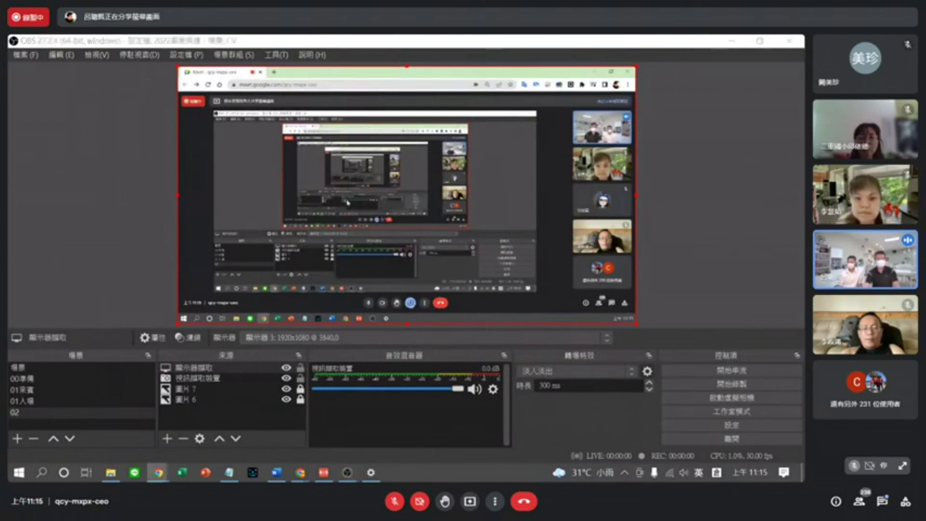
left_click(426, 304)
left_click(426, 304)
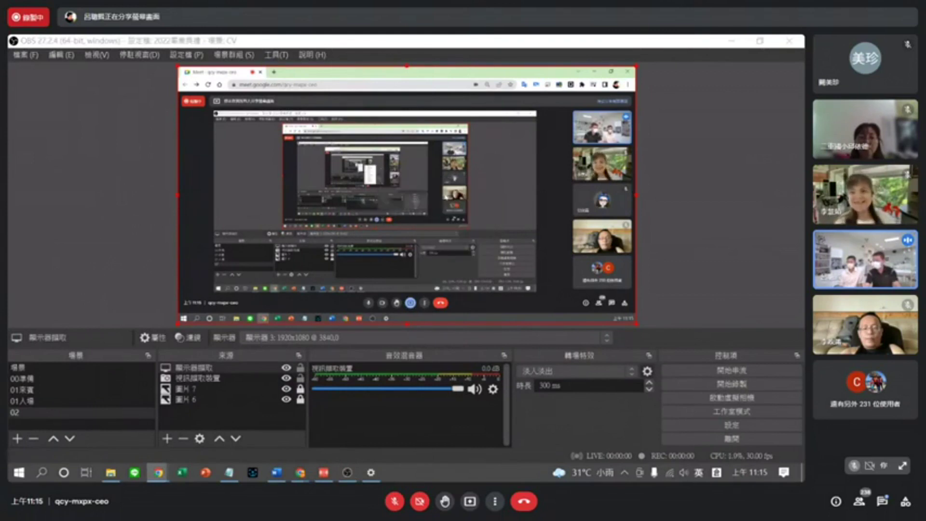
left_click(425, 303)
left_click(425, 303)
left_click(425, 303)
left_click(425, 304)
left_click(425, 304)
left_click(425, 304)
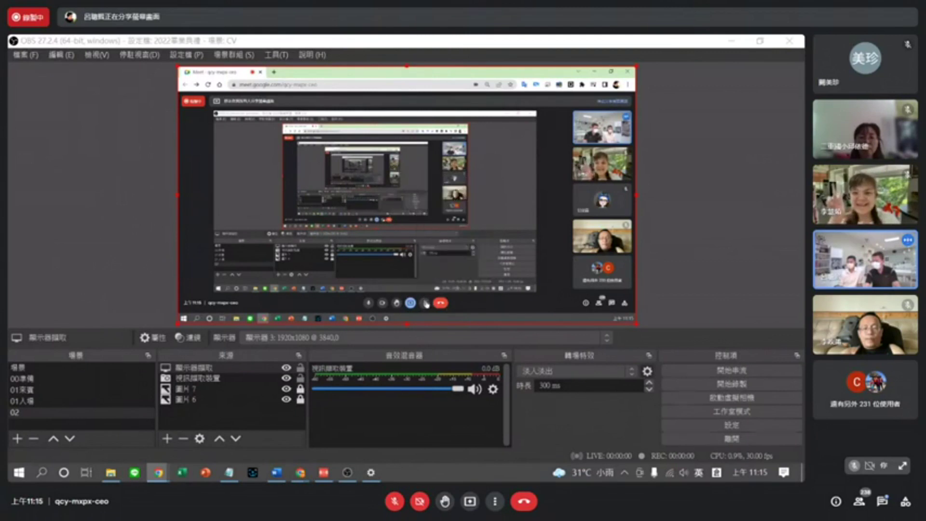
left_click(426, 304)
left_click(427, 304)
left_click(427, 304)
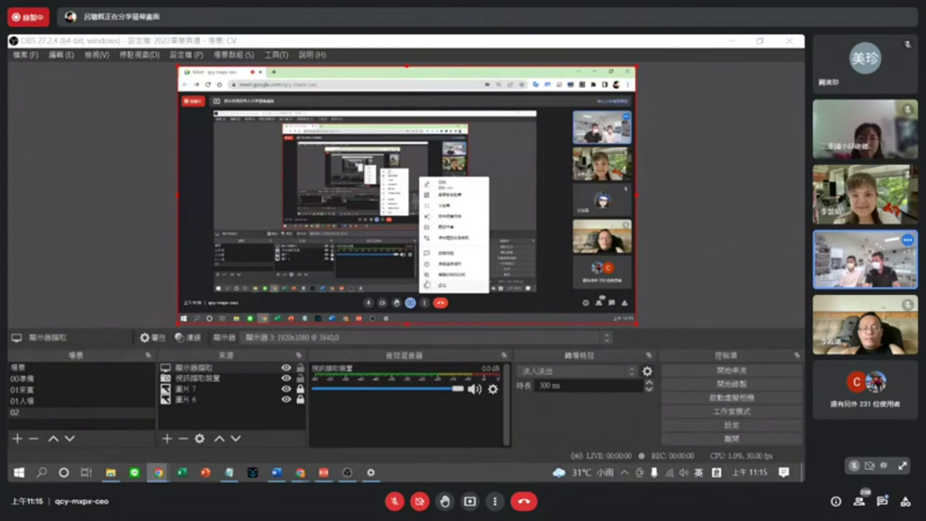
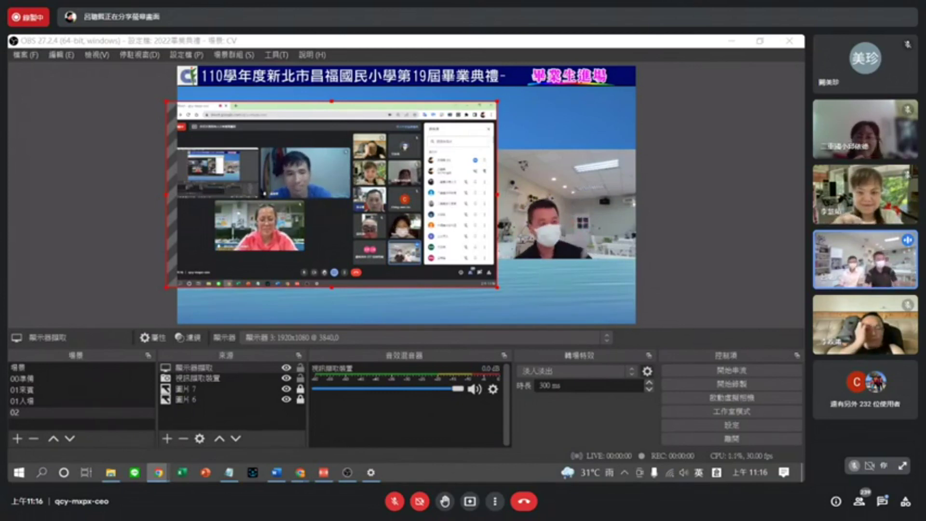
Shrink the camera picture to about a quarter of the canvas width and arrange it beside the display capture at mid-height.
left_click(459, 164)
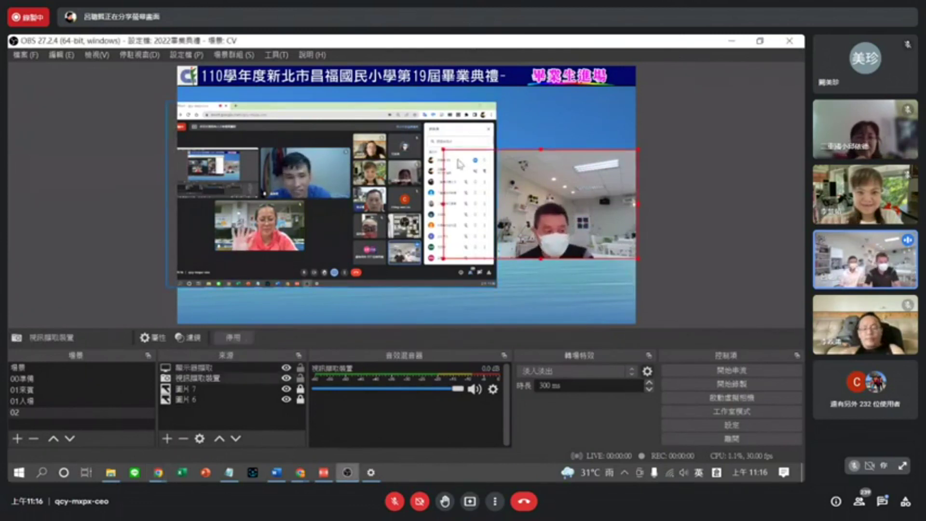
left_click_drag(444, 150, 523, 193)
left_click_drag(576, 244, 576, 274)
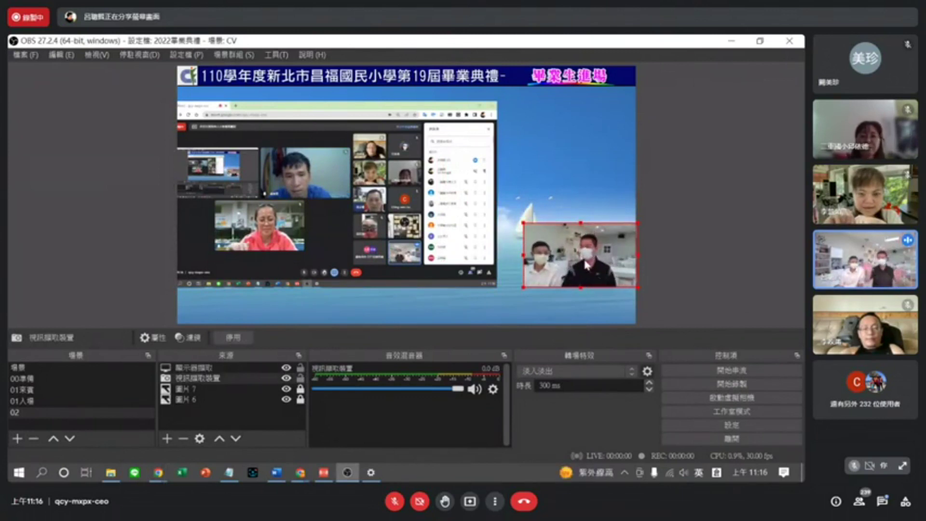
left_click_drag(587, 265, 575, 225)
left_click_drag(471, 231, 473, 254)
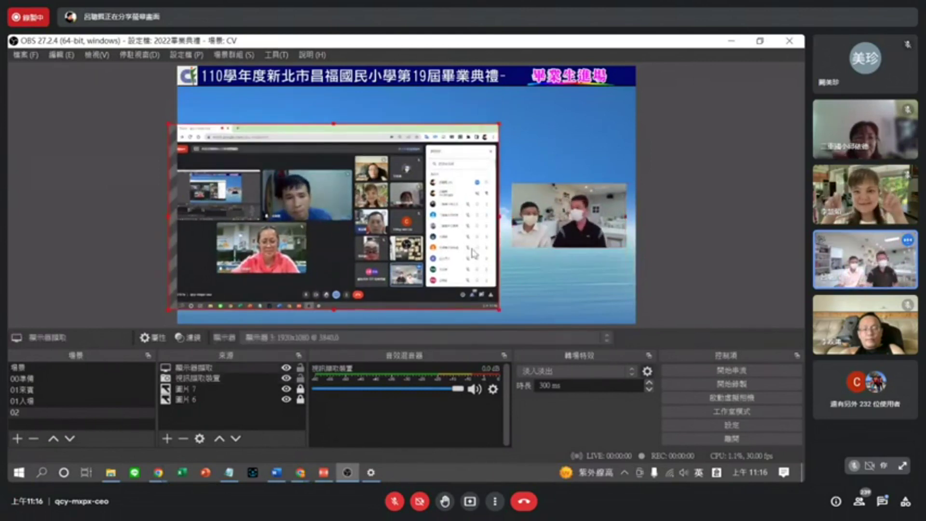
left_click_drag(474, 254, 470, 243)
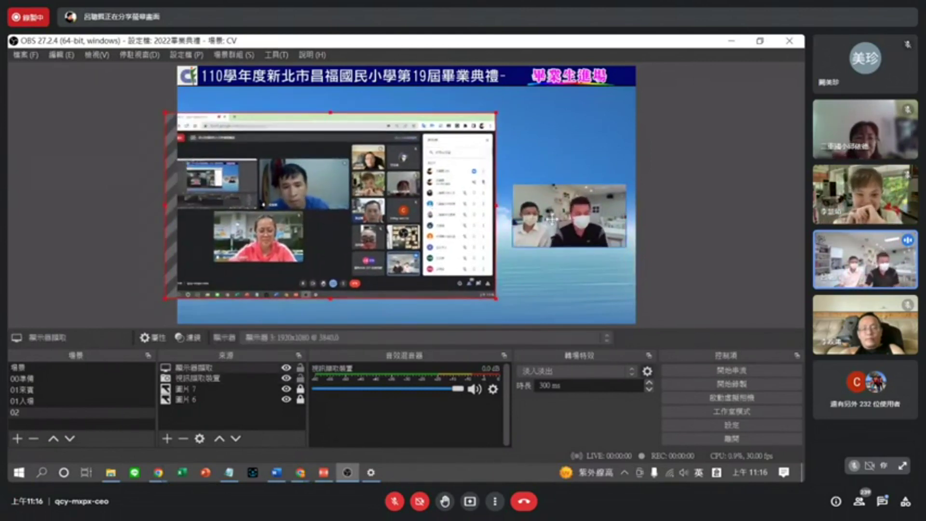
left_click_drag(552, 219, 556, 221)
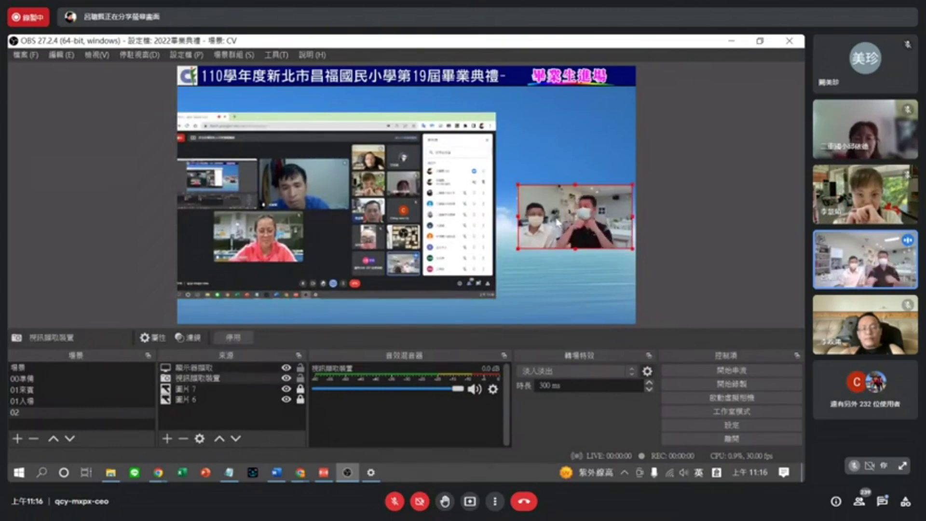
Add a new image source to the 02 scene using 框.png from the 0畢業典禮/00 folder.
left_click(167, 439)
left_click(190, 233)
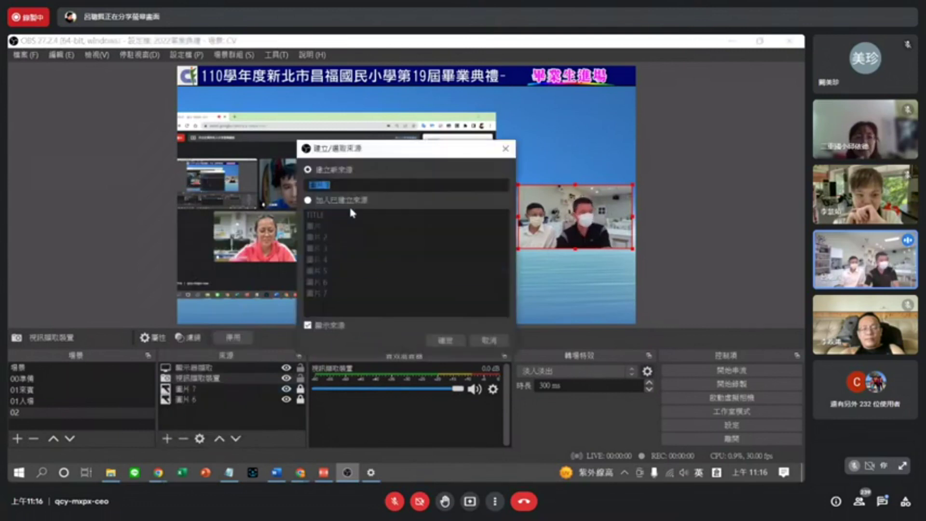
left_click(446, 341)
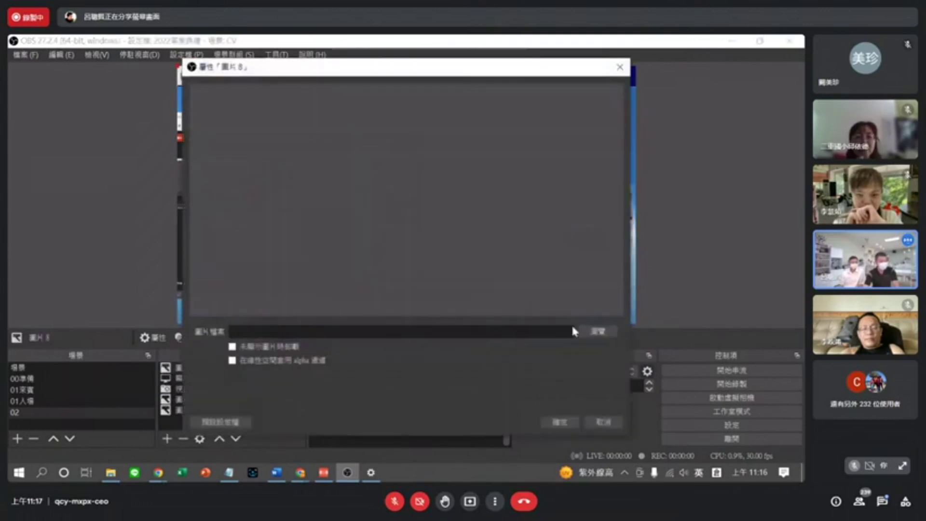
left_click(597, 332)
left_click(493, 276)
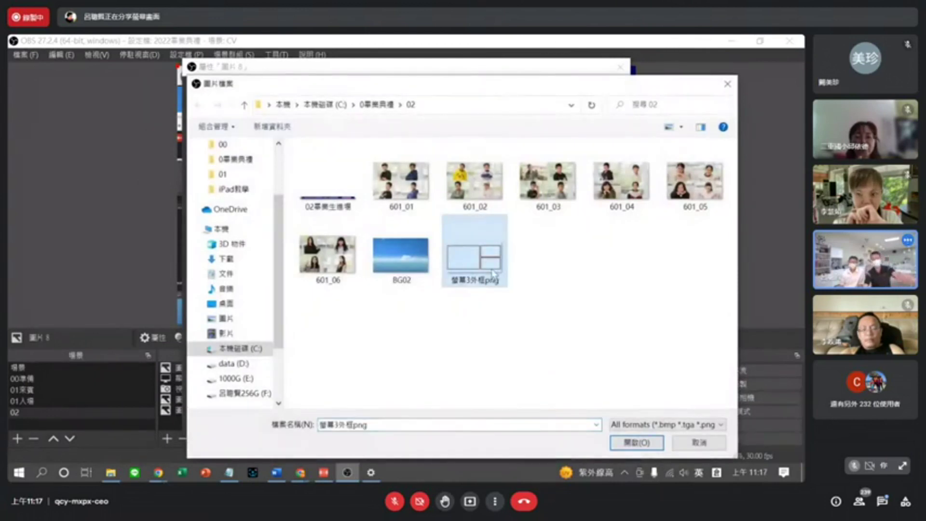
left_click(378, 104)
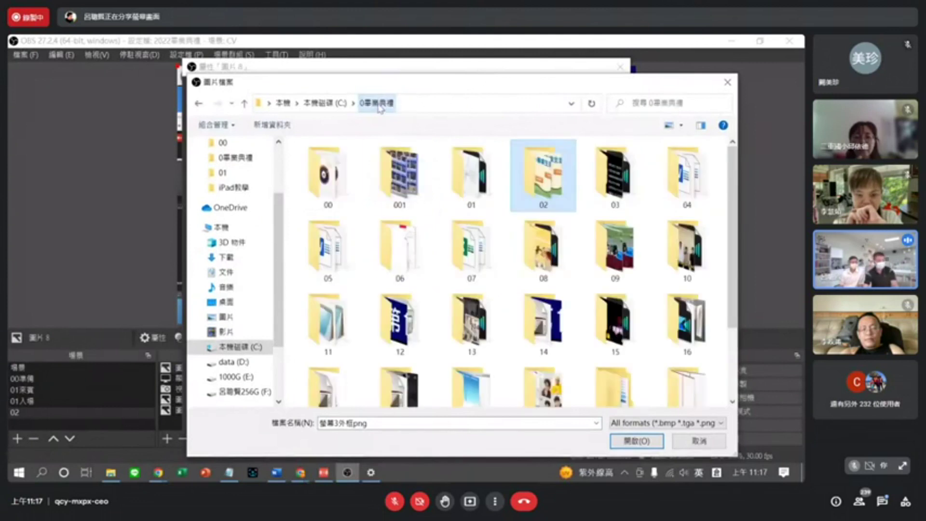
double_click(326, 182)
double_click(571, 204)
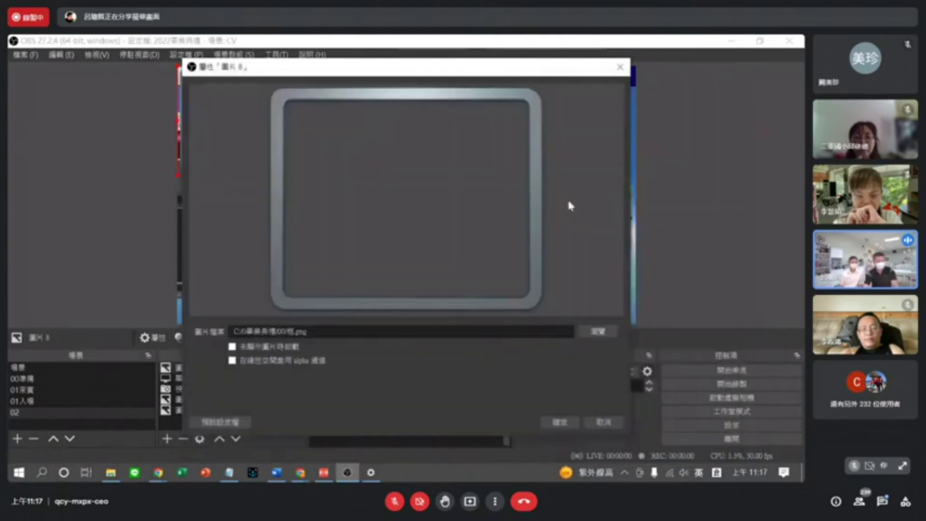
left_click(569, 421)
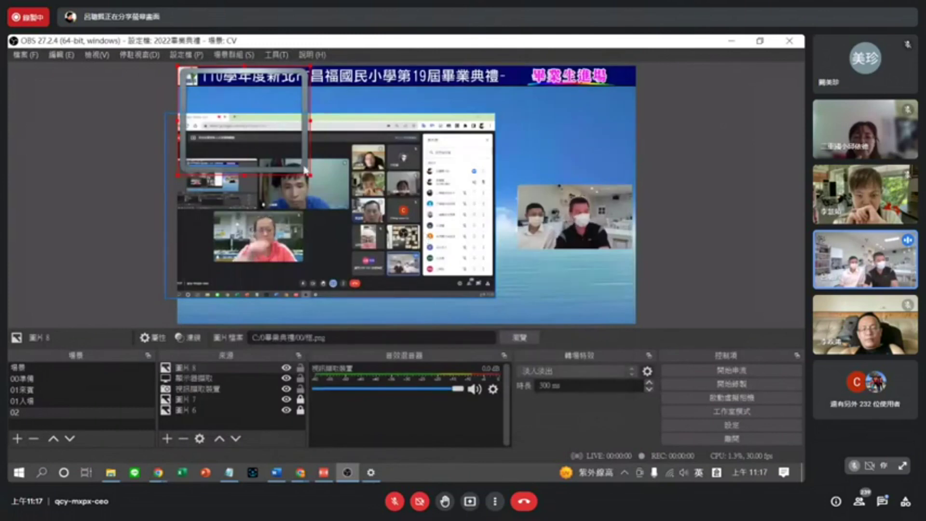
Stretch the frame image to the canvas size, and resize it to fit closely around the camera picture.
left_click_drag(473, 247, 630, 277)
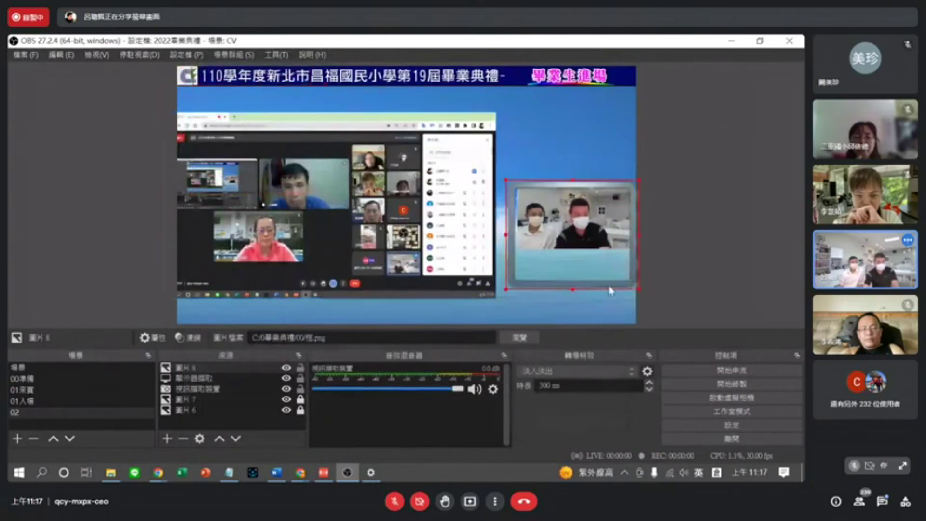
right_click(611, 290)
mouse_move(624, 295)
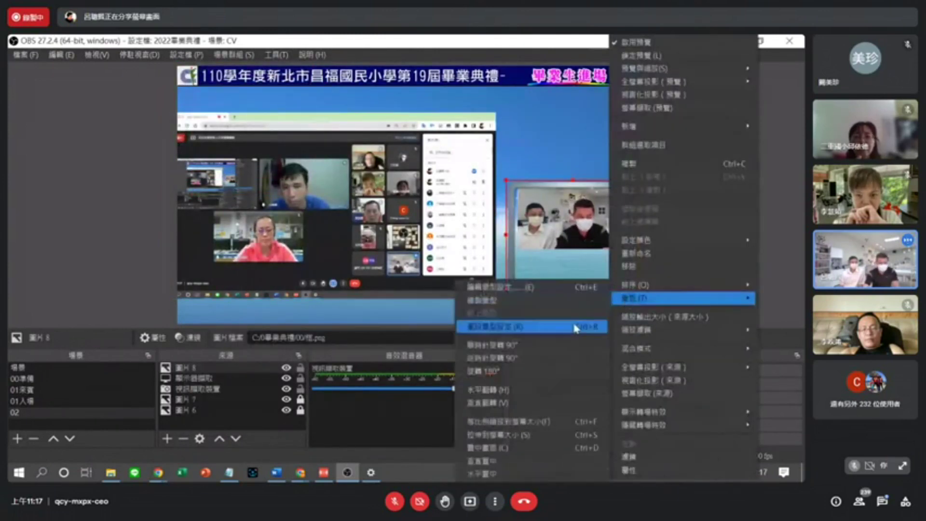
left_click(520, 435)
left_click_drag(177, 67, 531, 262)
left_click_drag(629, 284, 639, 256)
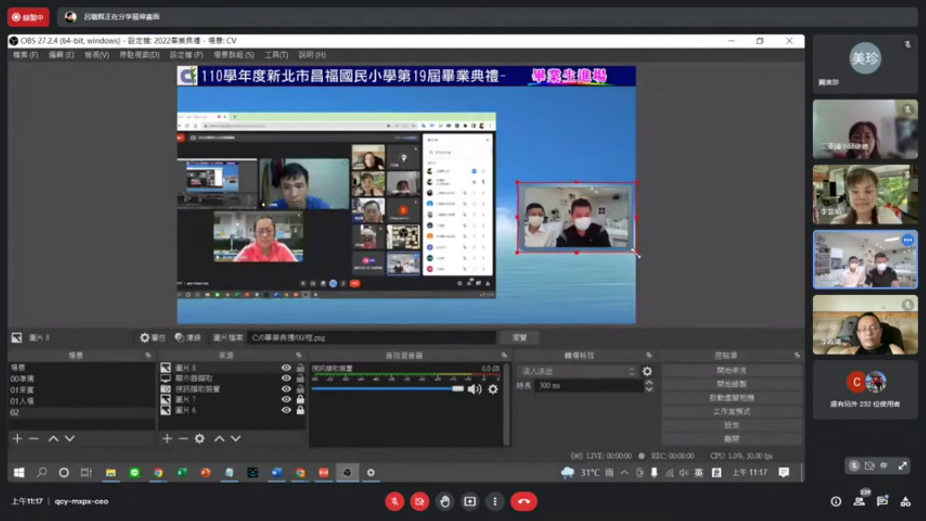
left_click(592, 158)
left_click(525, 202)
left_click_drag(518, 182, 510, 177)
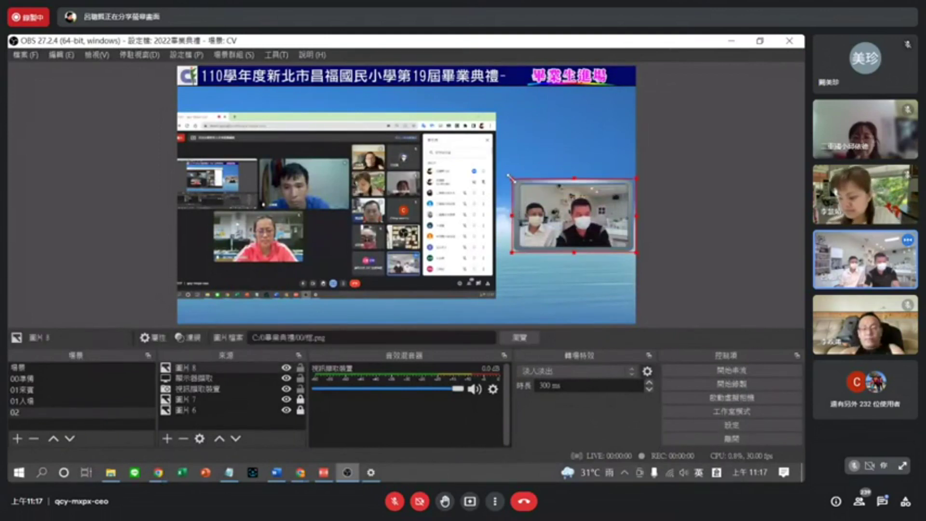
left_click(507, 174)
Switch to File Explorer and look through the 框, OBS and 素材 folders in 0畢業典禮 for frame images.
left_click(111, 475)
scroll(287, 275, "up", 5)
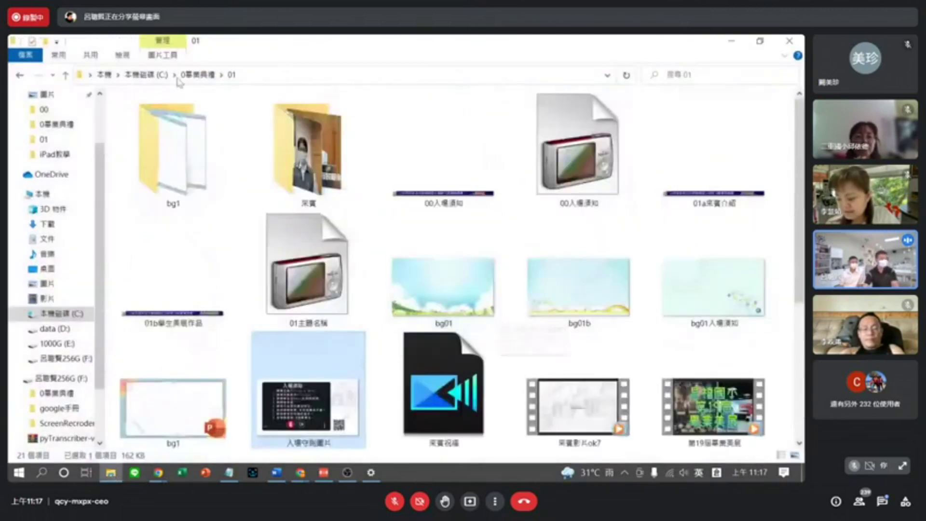
key("BackSpace")
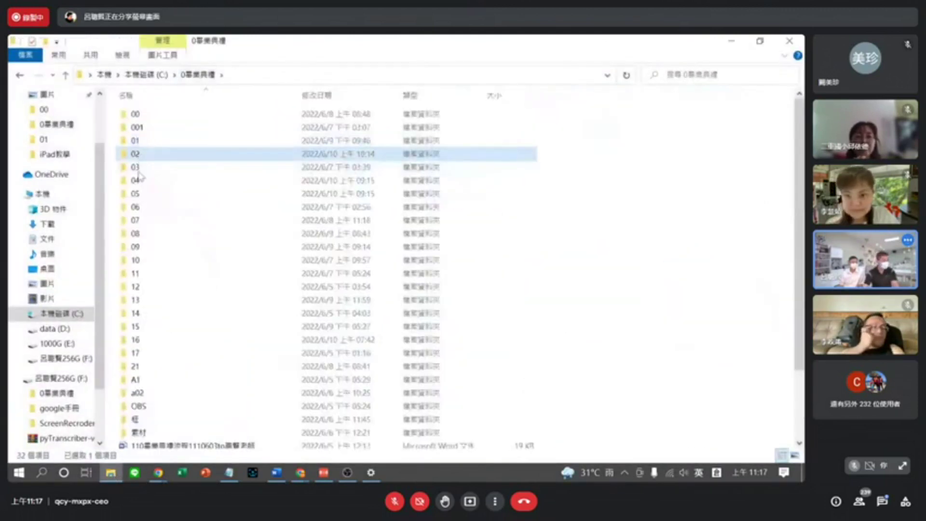
double_click(217, 419)
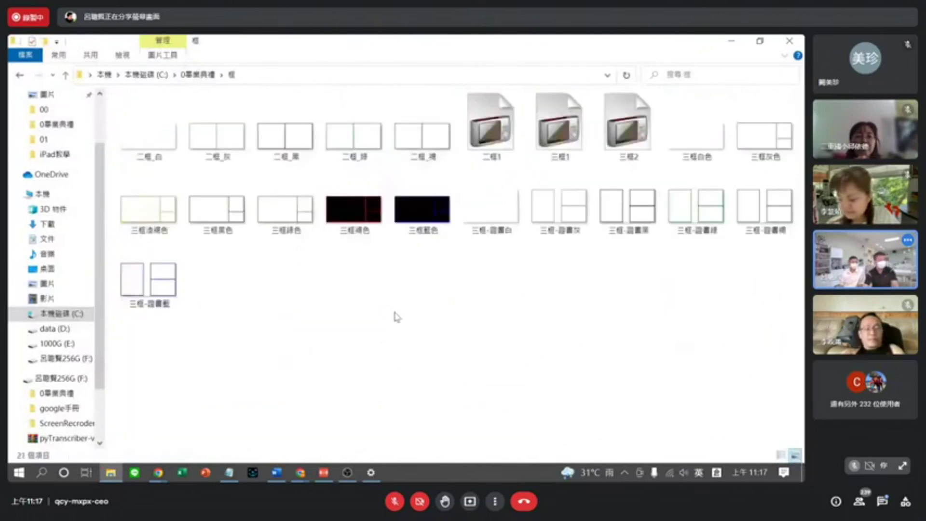
left_click(198, 74)
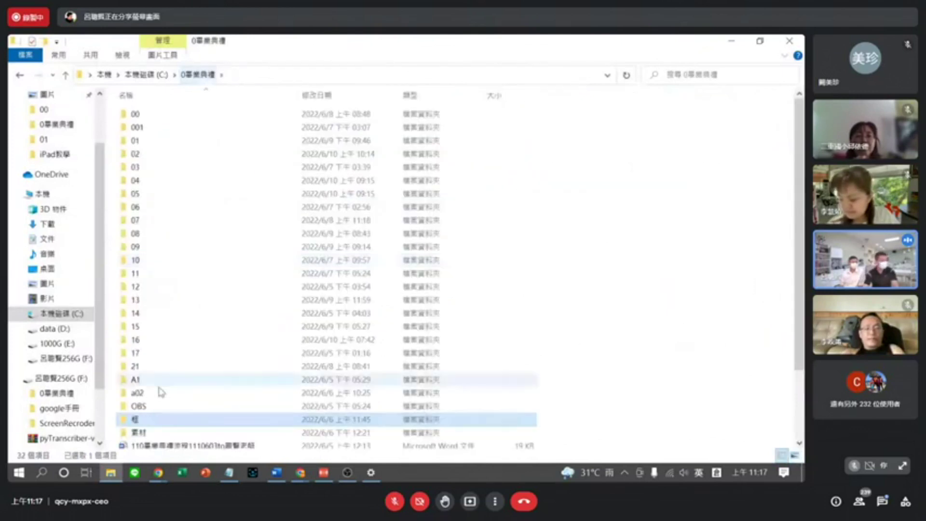
double_click(140, 407)
left_click(198, 74)
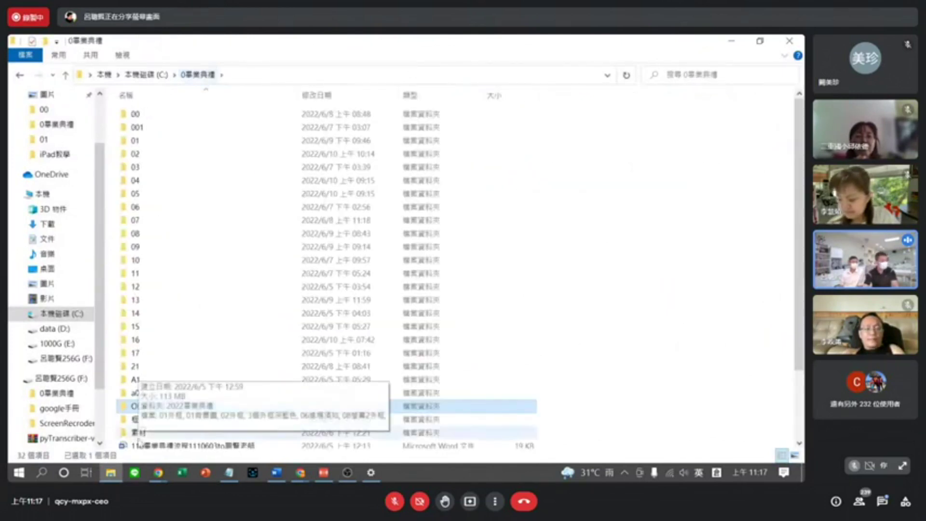
double_click(145, 430)
left_click(285, 212)
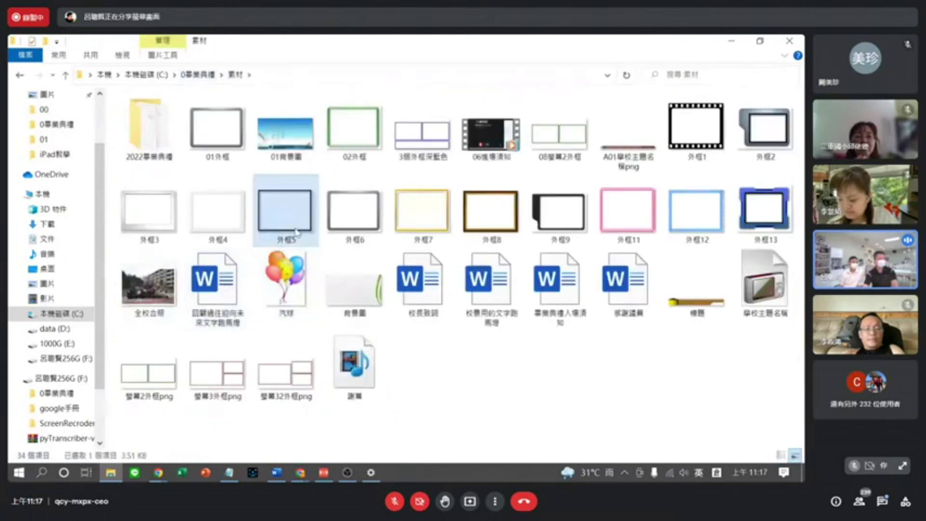
Compare the 外框 frame images in the 素材 folder, including 外框5 and 外框9, and return to OBS.
left_click(627, 212)
left_click(764, 212)
left_click(559, 212)
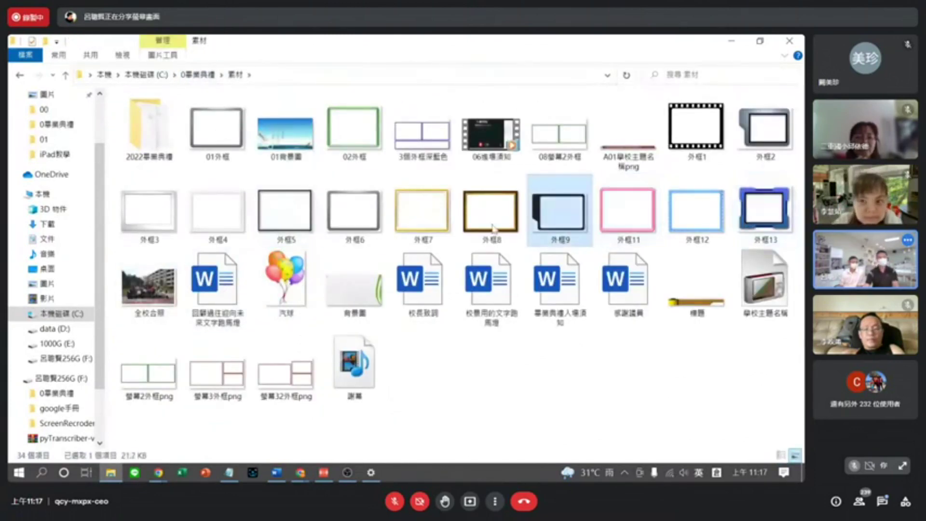
left_click(311, 233)
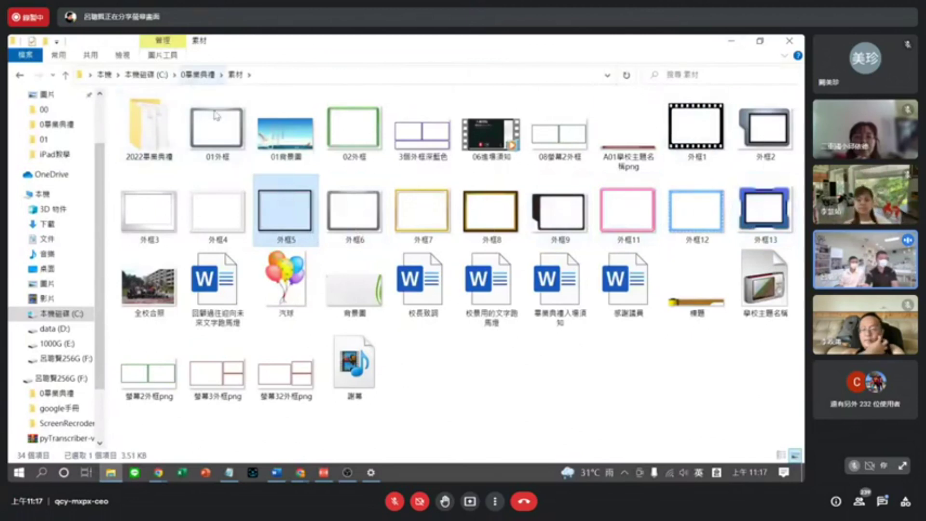
left_click(732, 42)
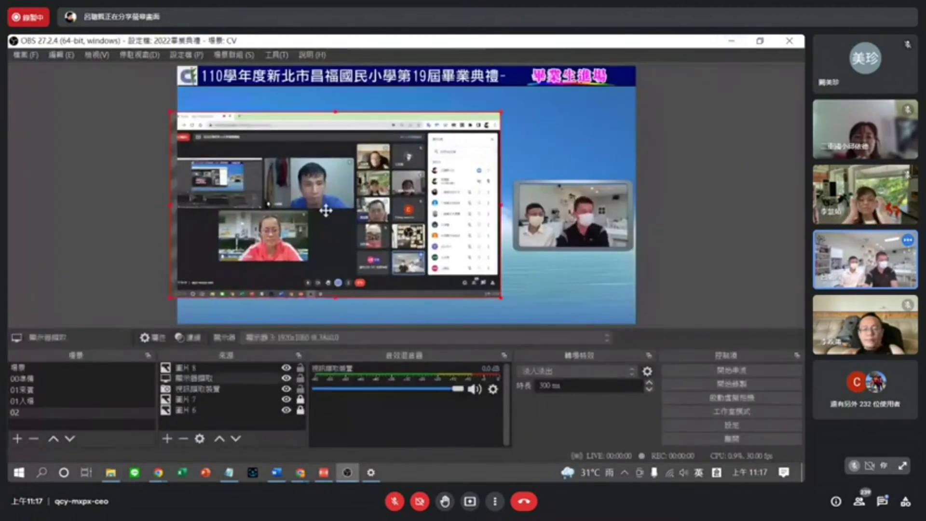
Move the display capture inward, shrink it to about half the canvas width and lower it slightly.
left_click_drag(258, 180, 290, 183)
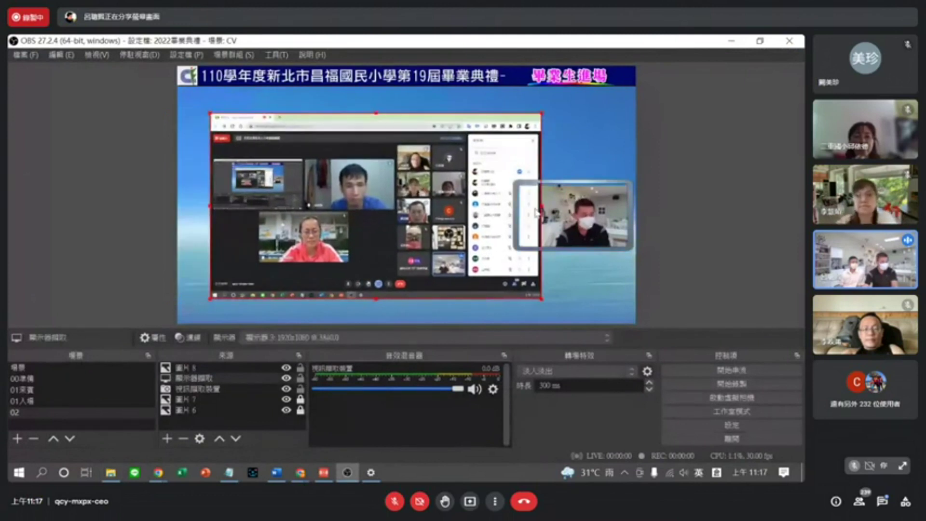
left_click_drag(542, 299, 435, 239)
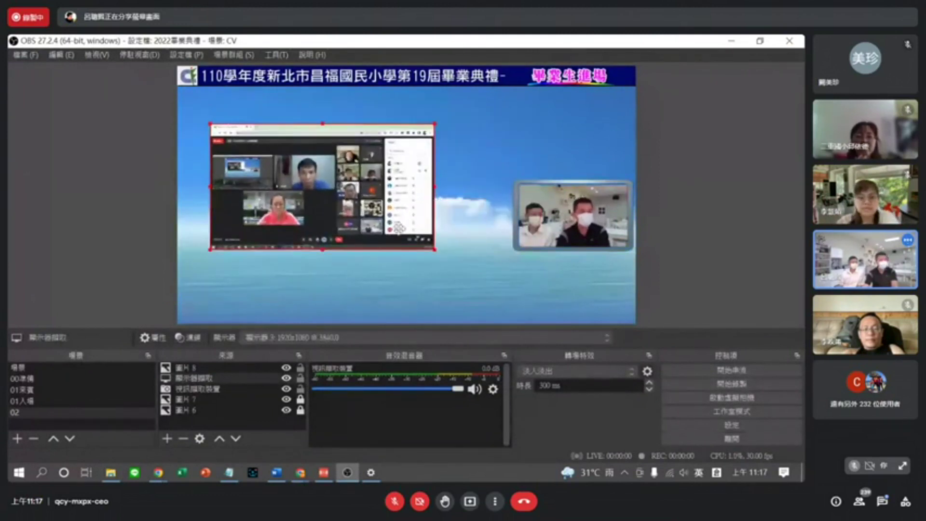
left_click_drag(322, 176, 322, 194)
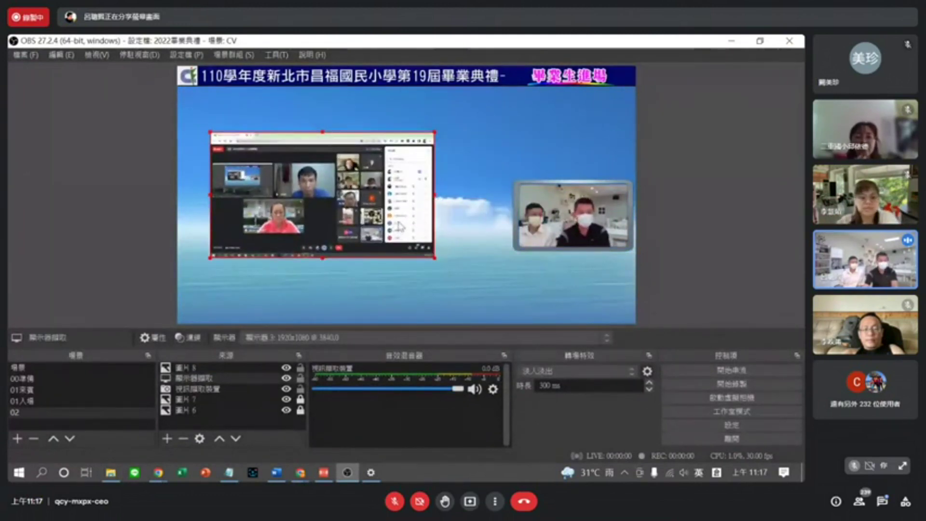
Stretch the display capture to the canvas size, shrink it to about 58% of the canvas width and place it beside the camera picture.
right_click(398, 226)
mouse_move(430, 299)
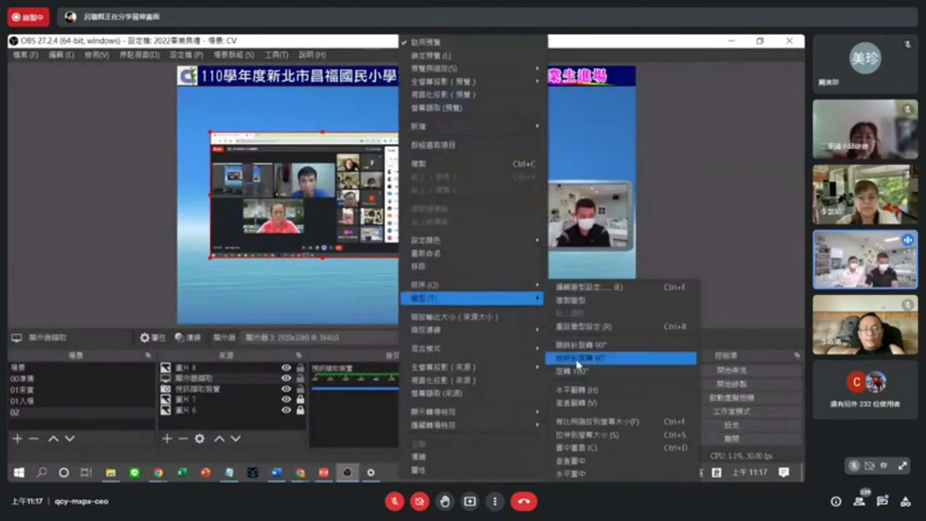
left_click(584, 437)
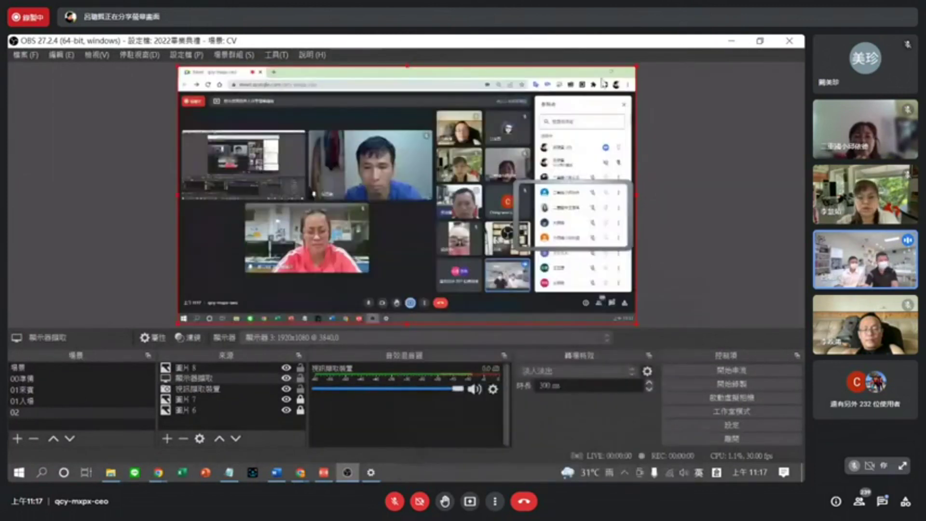
left_click_drag(638, 63, 428, 162)
left_click_drag(387, 206, 394, 173)
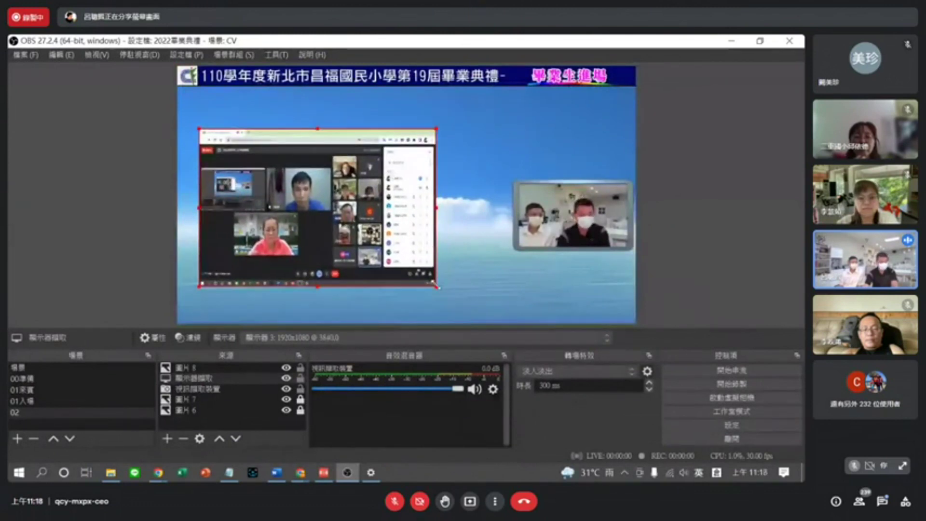
left_click_drag(438, 286, 475, 310)
left_click_drag(425, 263, 418, 242)
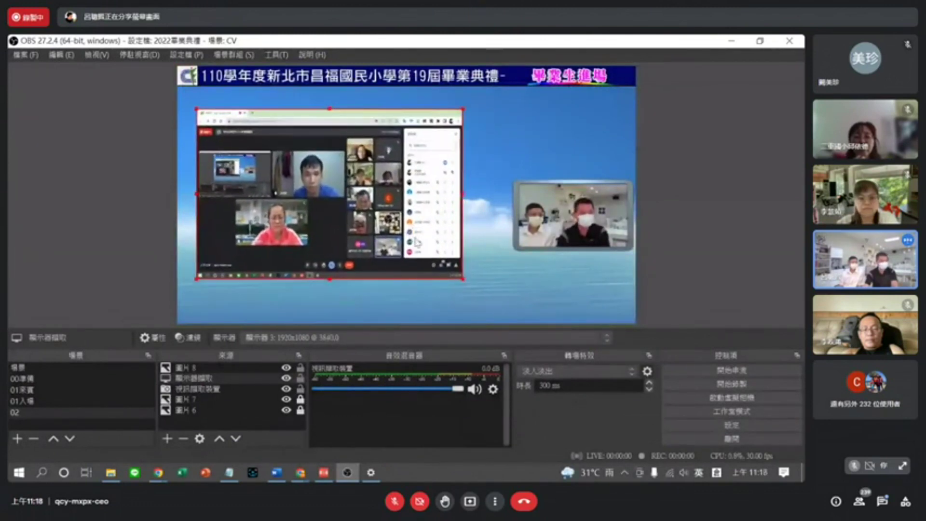
left_click(299, 303)
Add a new image source to the 02 scene using 外框5.png from the 0畢業典禮/素材 folder.
left_click(167, 439)
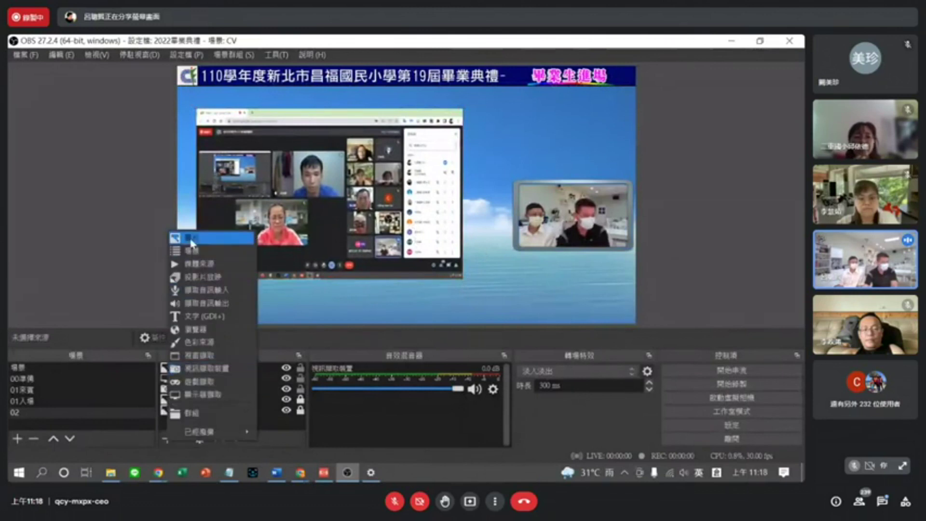
left_click(202, 239)
left_click(446, 341)
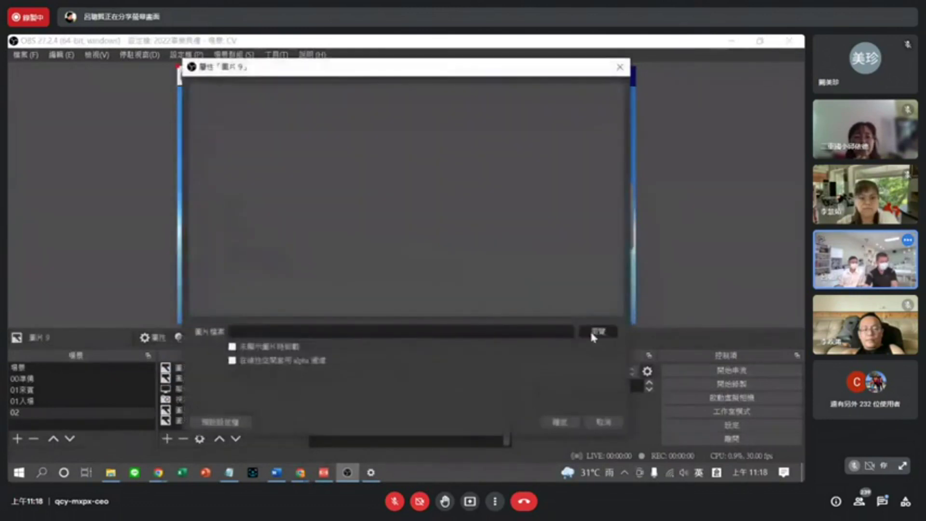
left_click(595, 329)
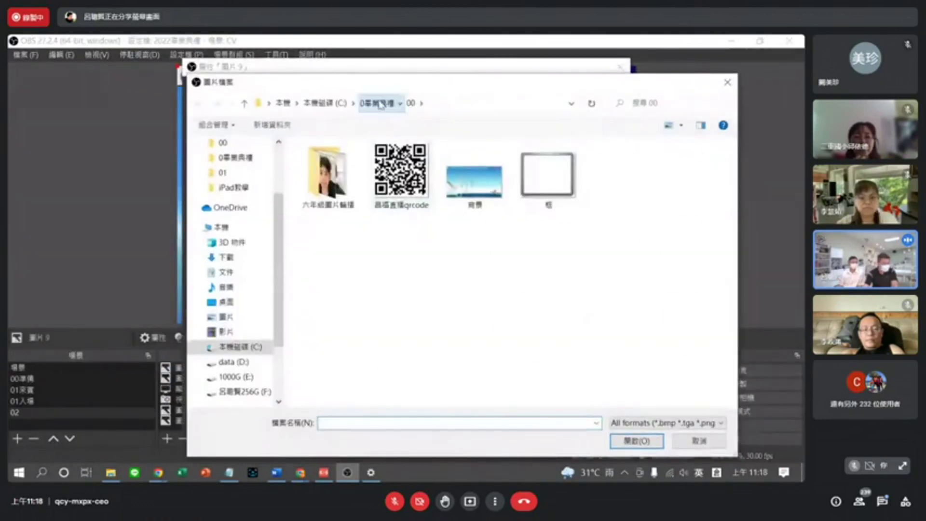
left_click(377, 104)
double_click(327, 371)
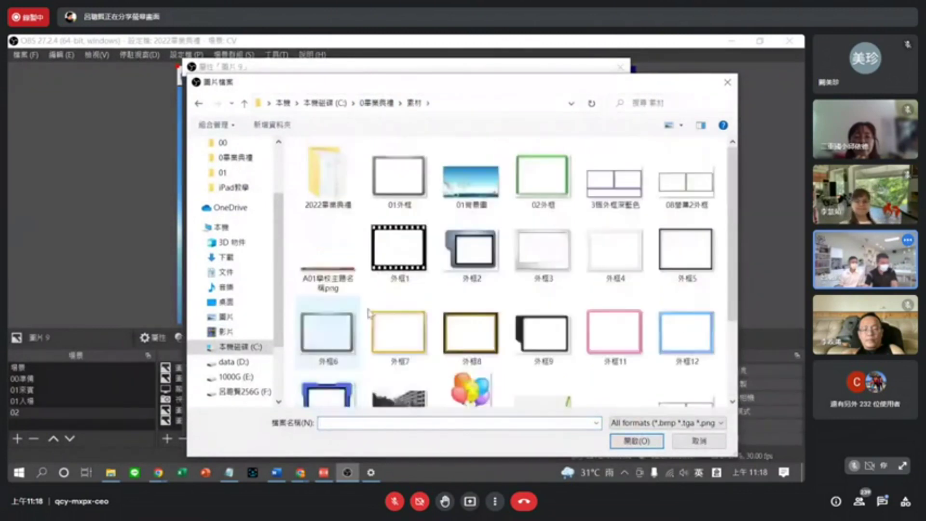
left_click(681, 270)
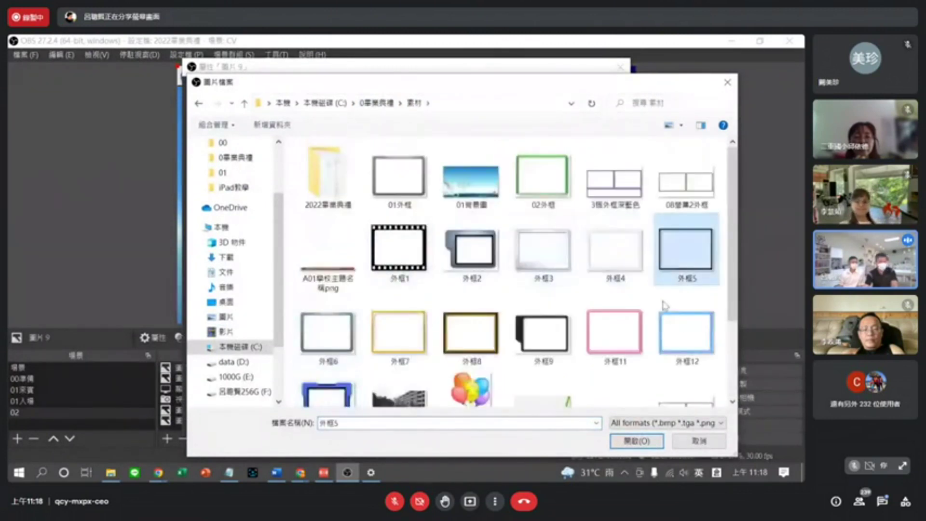
left_click(637, 440)
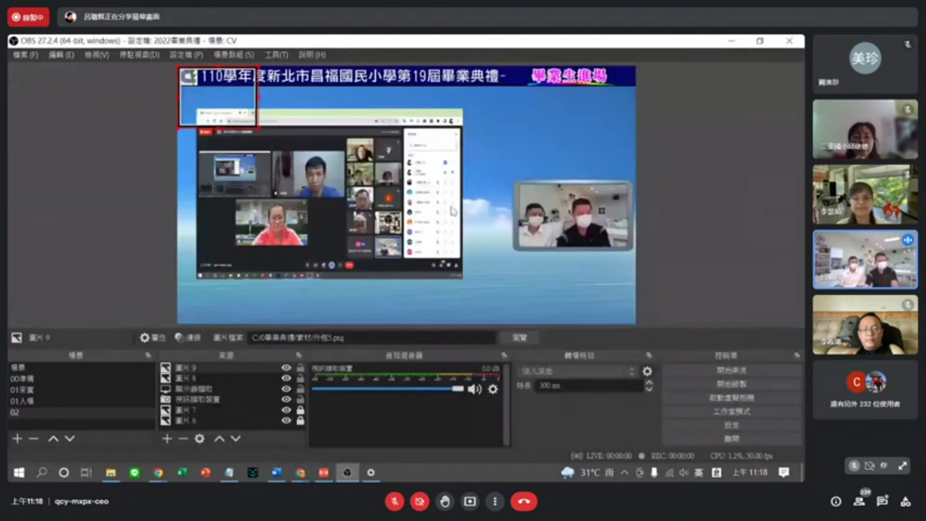
left_click(560, 422)
Stretch the 外框5 frame to the canvas size, and resize it to fit closely around the display capture.
left_click_drag(242, 132, 470, 253)
right_click(470, 253)
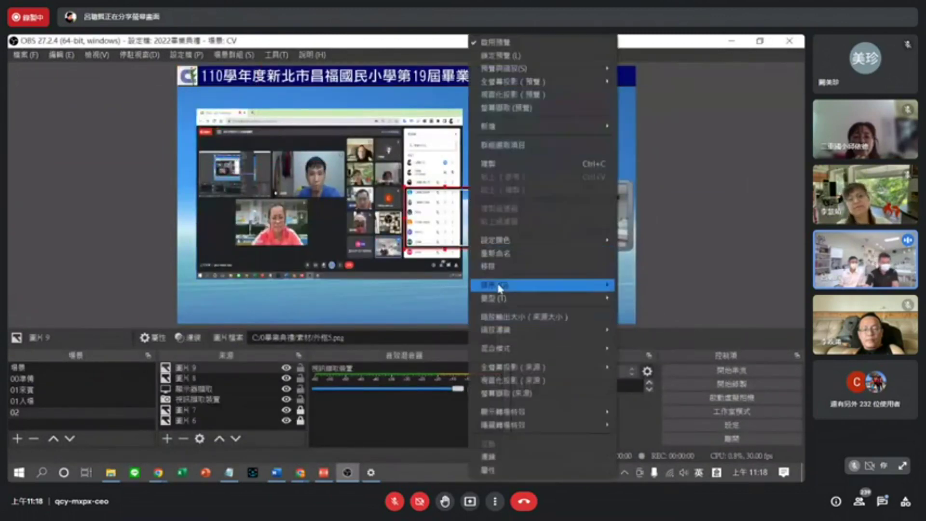
mouse_move(583, 299)
left_click(653, 433)
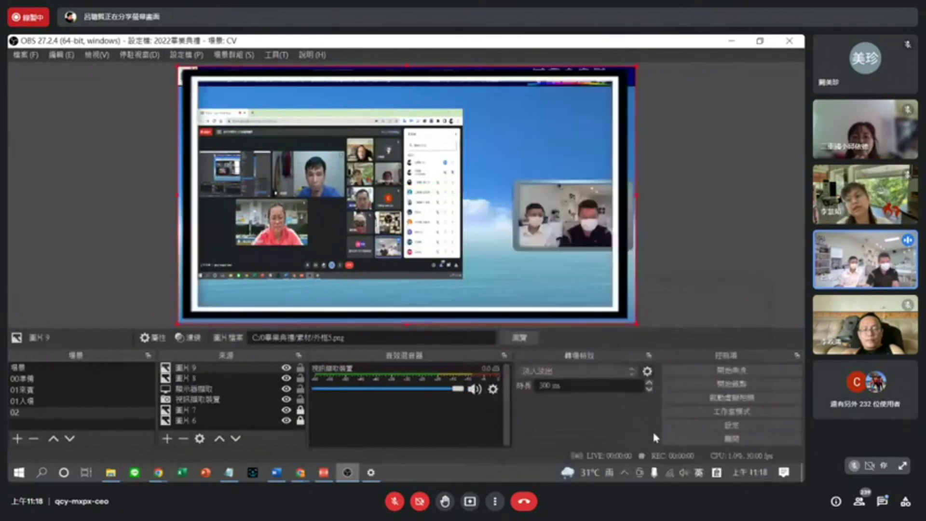
left_click_drag(636, 62, 448, 112)
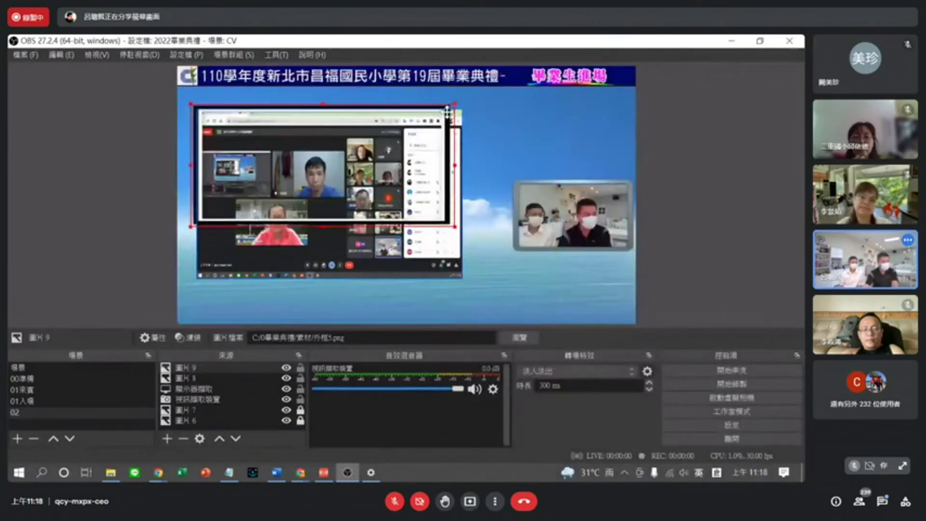
left_click_drag(462, 233, 464, 278)
left_click(529, 285)
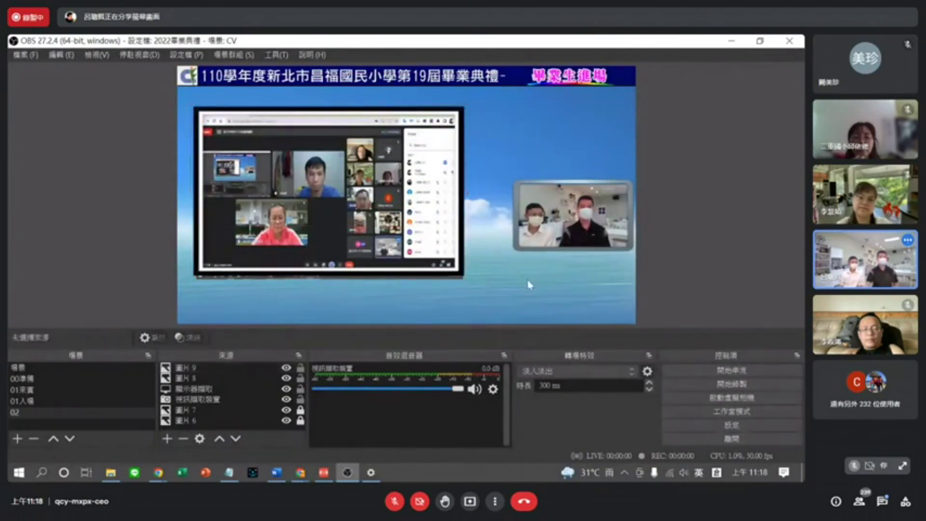
Move the camera's frame image below the display capture in the source order, and briefly hide and reshow the display capture and its frame.
left_click(600, 242)
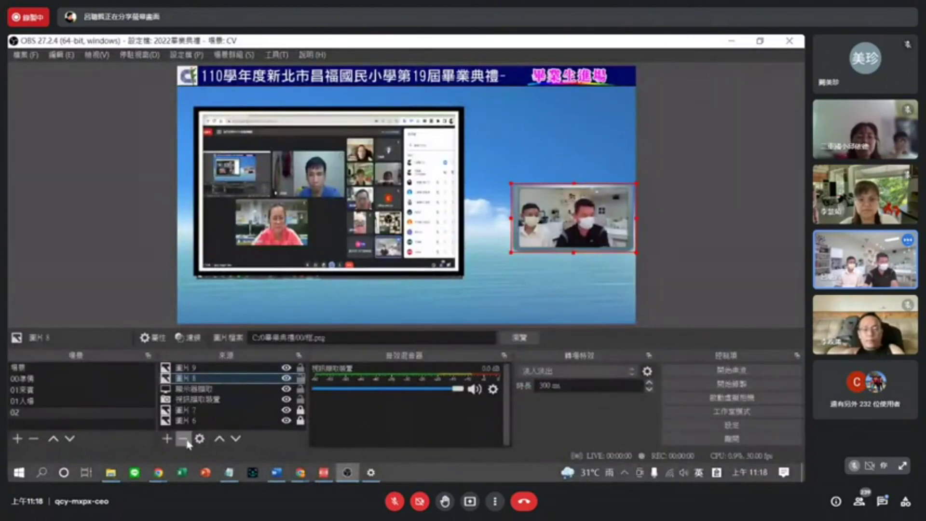
left_click(235, 439)
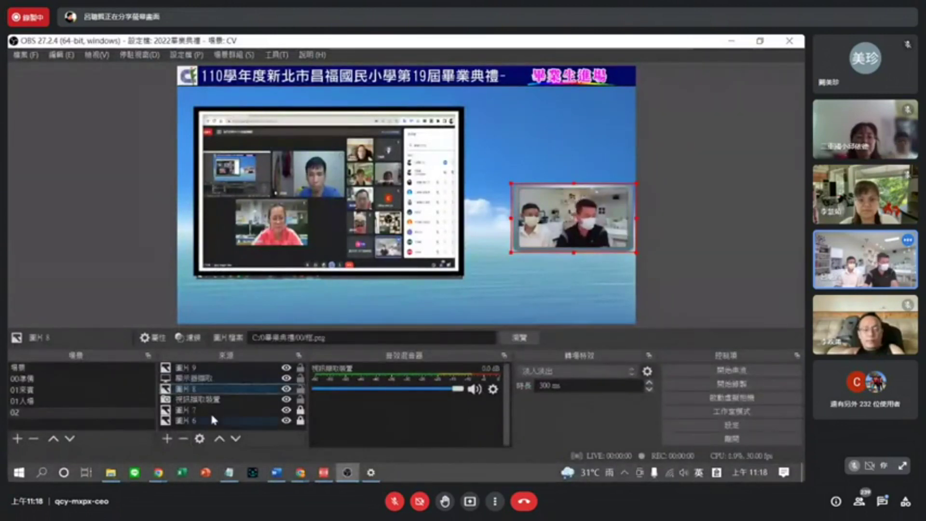
left_click(201, 379)
left_click(286, 379)
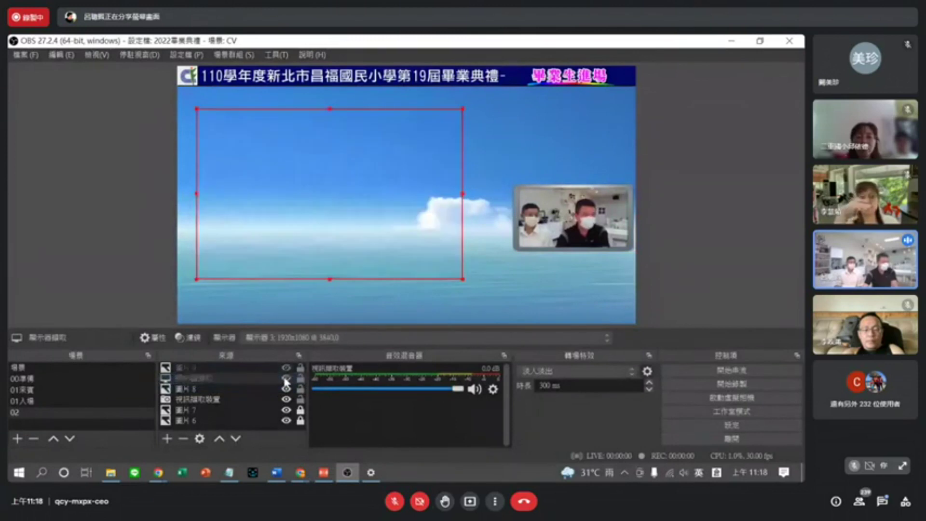
left_click(286, 379)
Group the 外框5 frame image with the display capture, collapse the group and move it slightly down on the canvas.
left_click(197, 368)
left_click(201, 380, "ctrl")
right_click(201, 379)
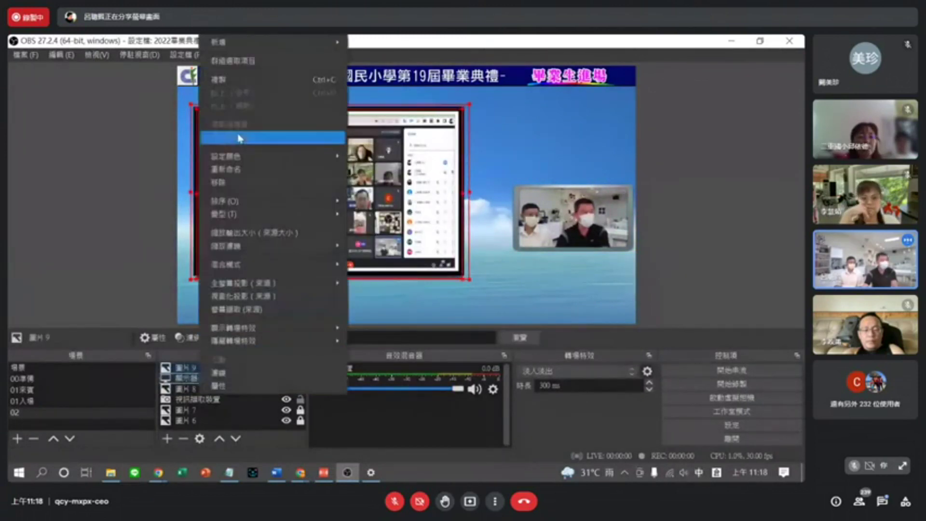
left_click(235, 61)
key("Return")
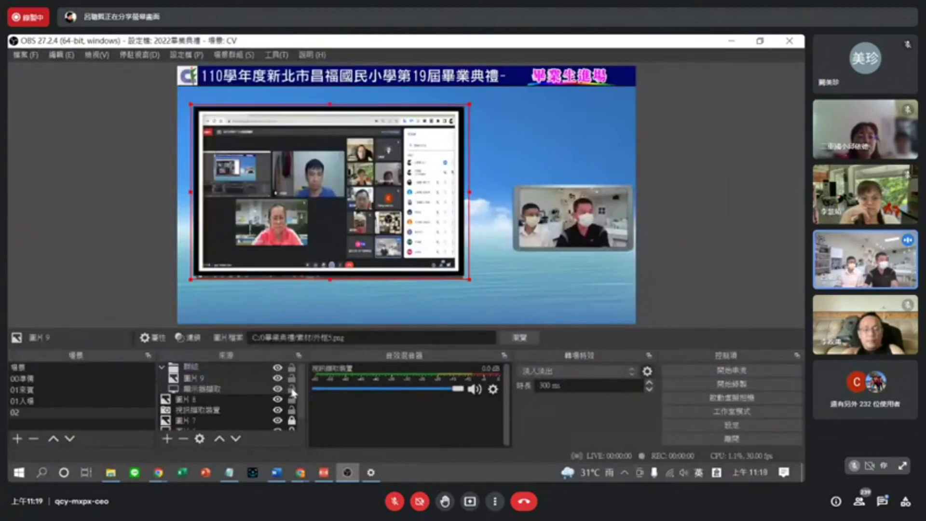
left_click(162, 368)
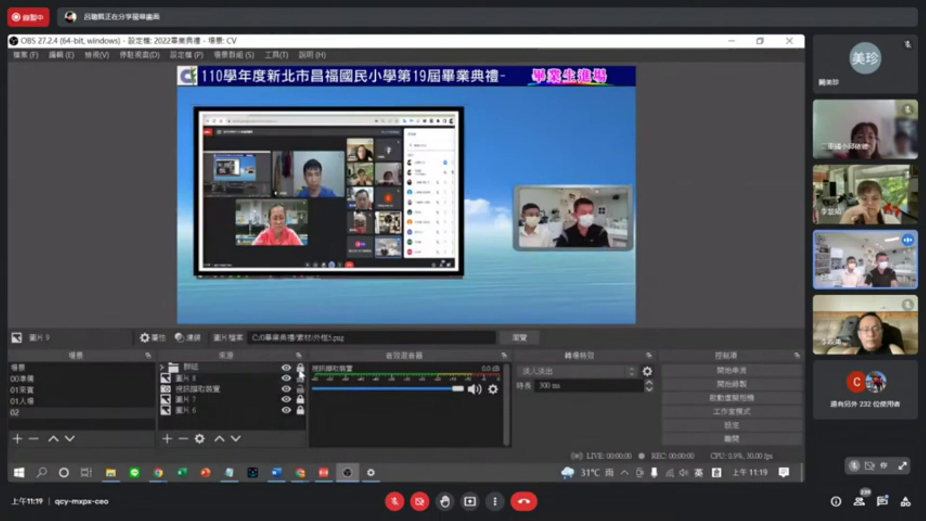
mouse_move(335, 230)
left_mouse_down()
mouse_move(338, 260)
mouse_move(338, 244)
left_mouse_up()
Group the camera's frame image (圖片 8) with the video capture device, keeping the default group name.
left_click(190, 377)
left_click(200, 390, "ctrl")
right_click(200, 394)
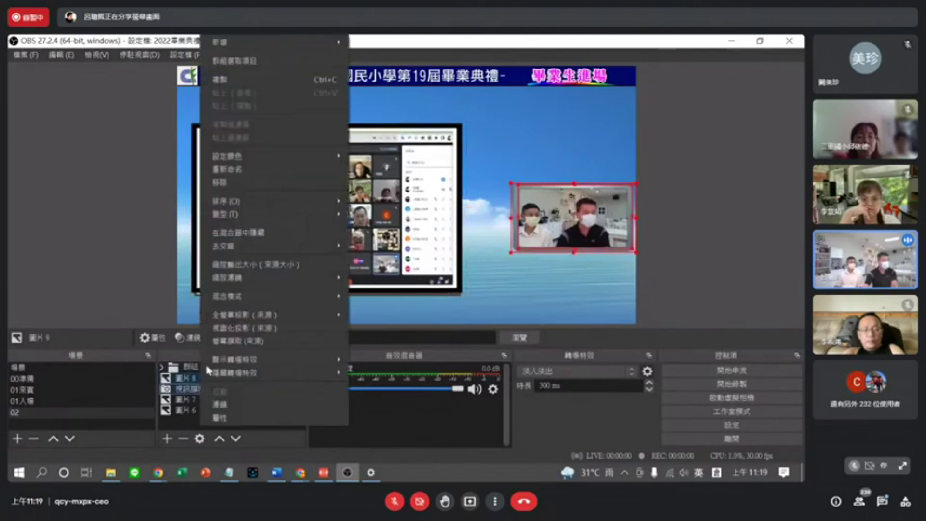
left_click(227, 63)
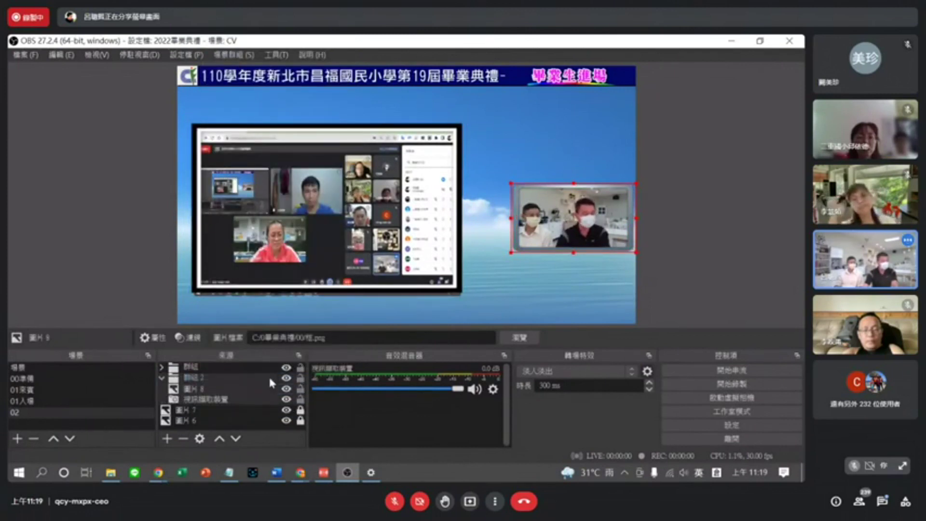
key("Return")
Collapse the camera group, toggle its lock on and off, and move the group up beside the upper part of the display capture.
left_click(300, 378)
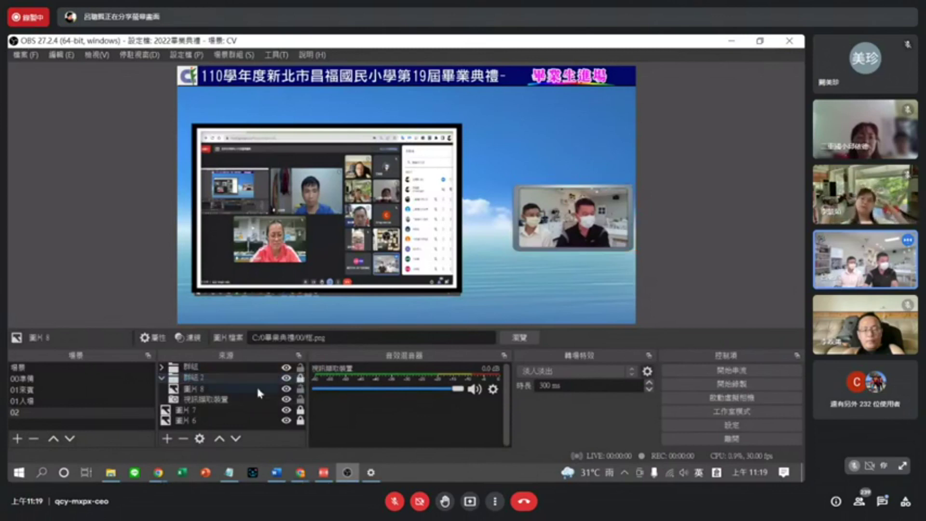
left_click(162, 378)
left_click(300, 378)
left_click(300, 378)
left_click(571, 236)
left_click(300, 378)
left_click_drag(547, 234, 524, 161)
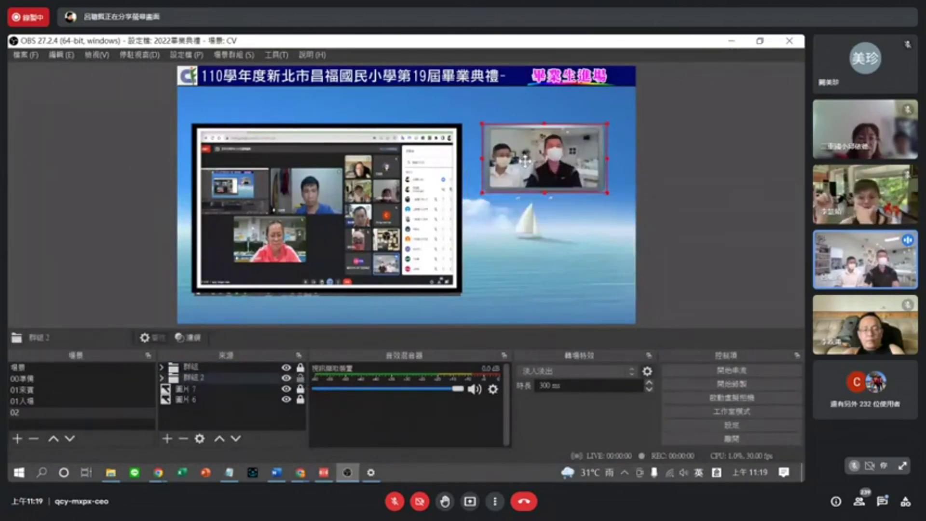
left_click(511, 245)
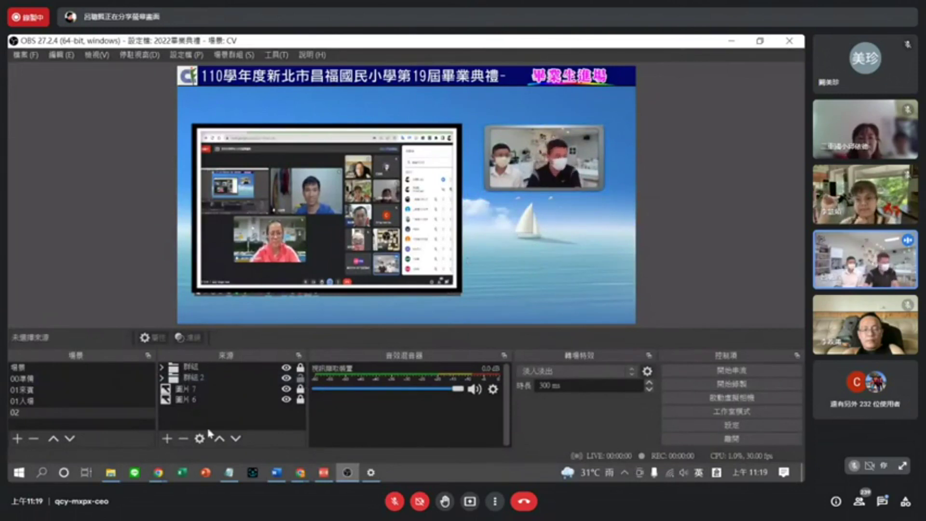
Add a new image slideshow source to scene 02, keeping the default name 投影片放映.
left_click(167, 438)
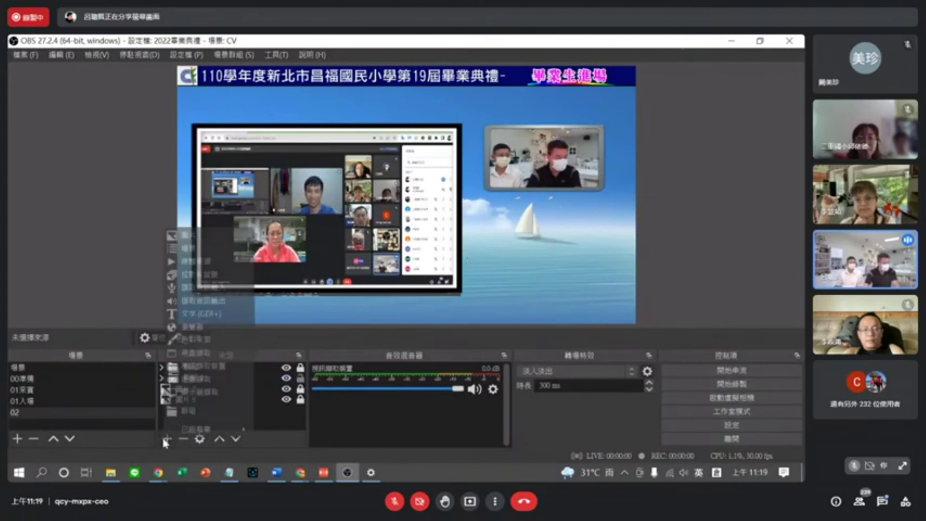
left_click(192, 274)
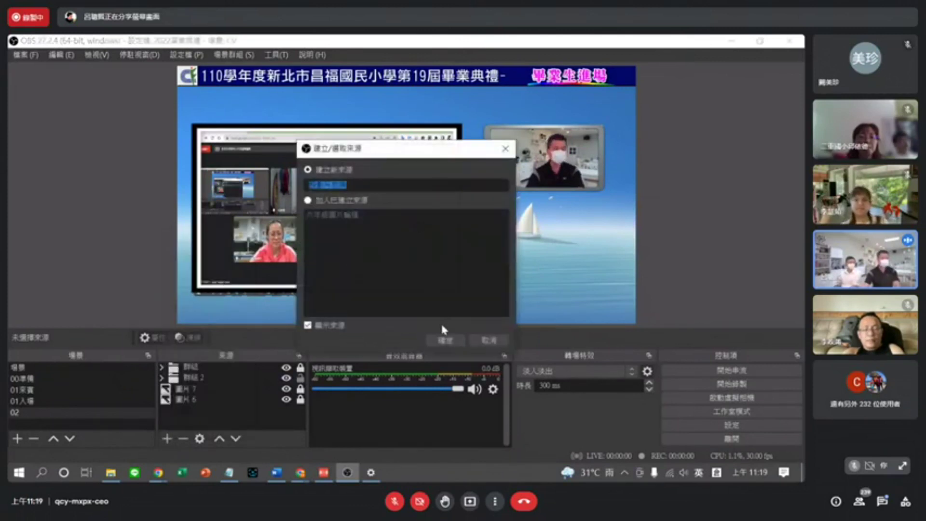
left_click(445, 340)
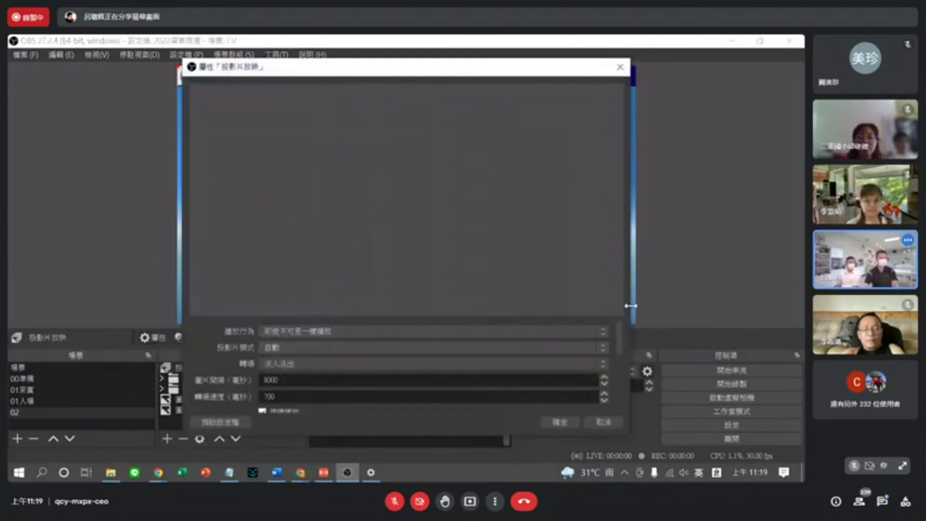
Add the directory 0畢業典禮/00/六年級圖片輪播 on drive C to the slideshow's image files.
scroll(622, 348, "down", 5)
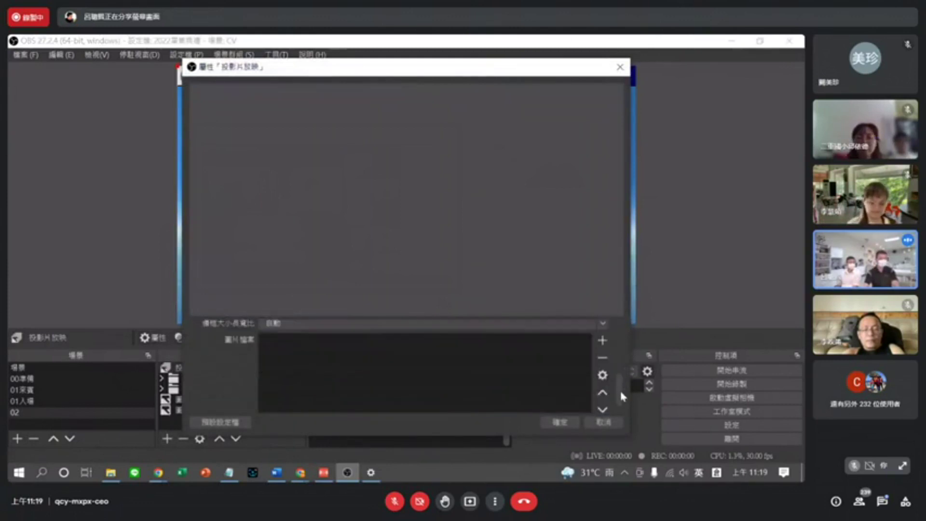
left_click(607, 344)
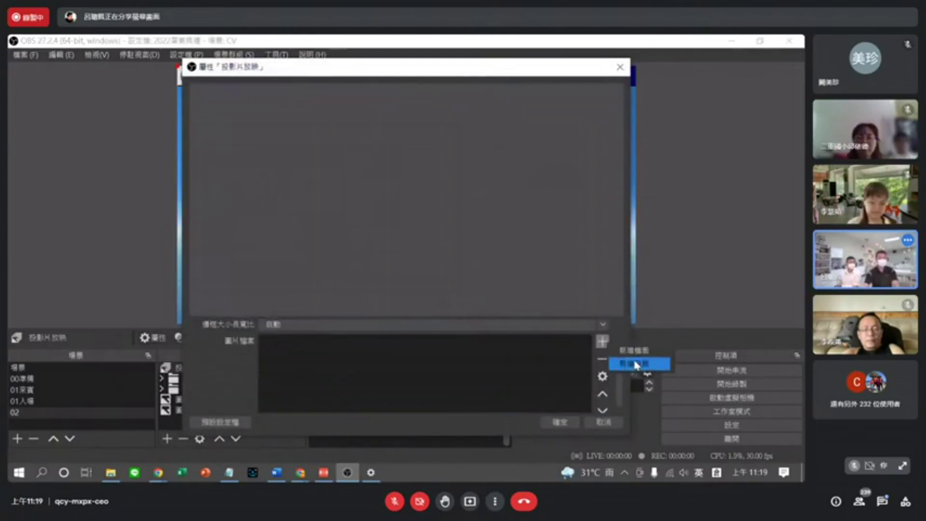
left_click(636, 364)
left_click(211, 77)
double_click(152, 150)
double_click(155, 155)
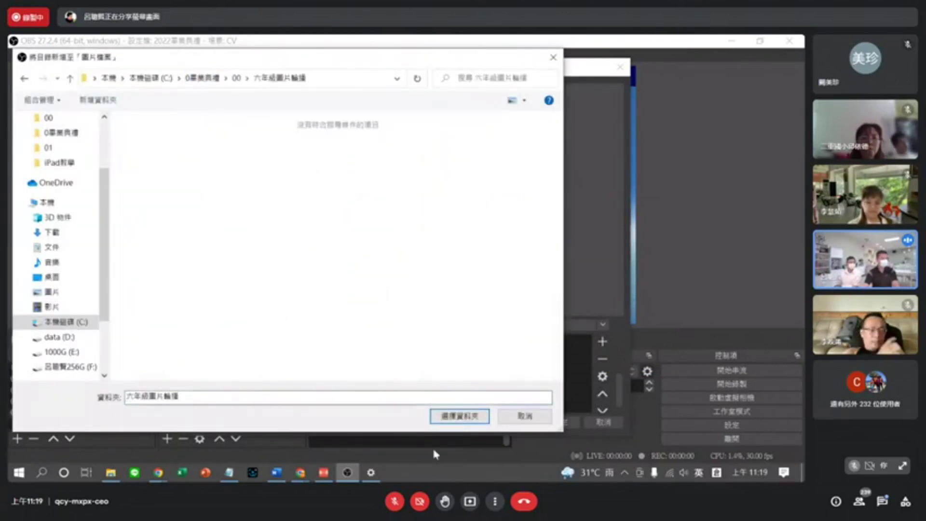
left_click(460, 415)
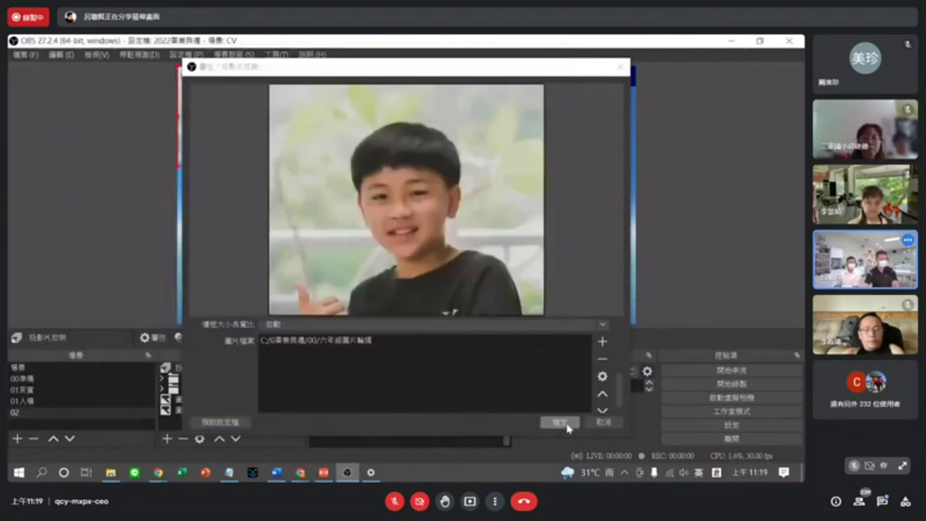
Set the slideshow's transition to 推出 and the time between images to 3000 milliseconds, and apply the properties.
scroll(392, 362, "up", 8)
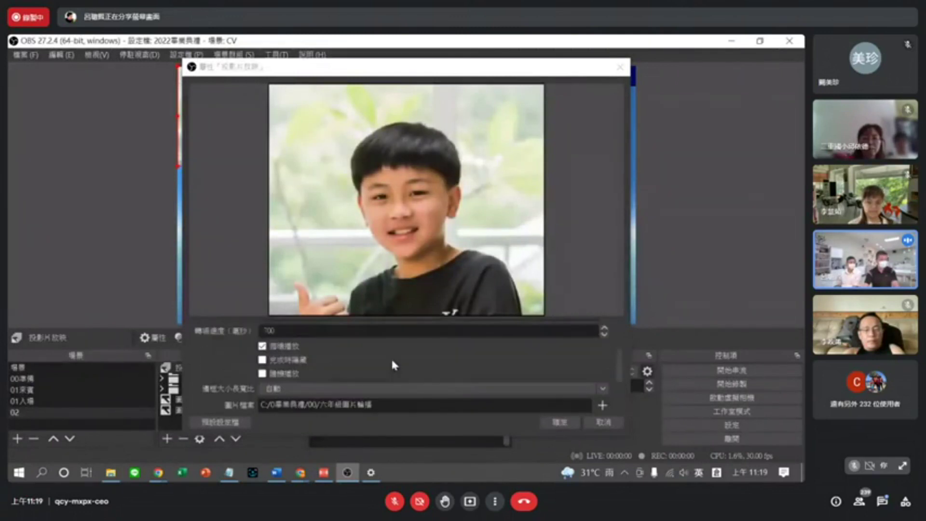
left_click(266, 381)
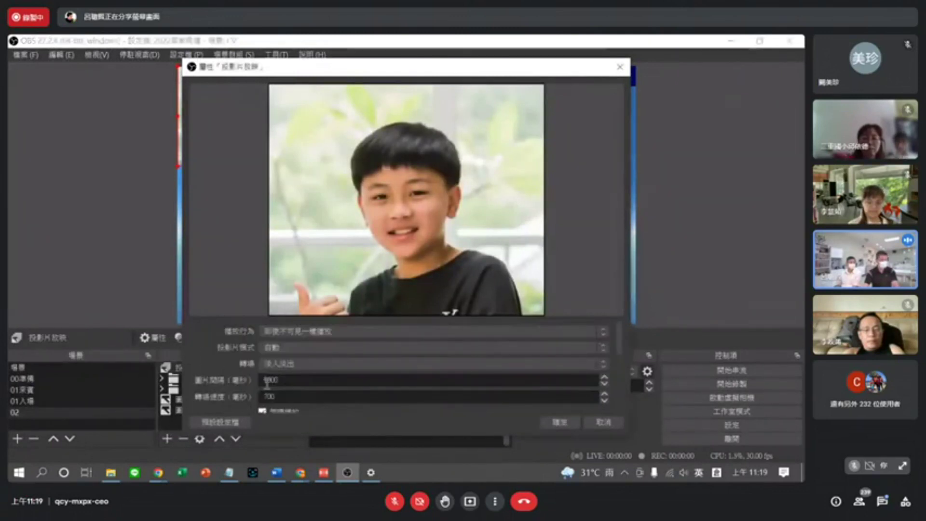
left_click(315, 363)
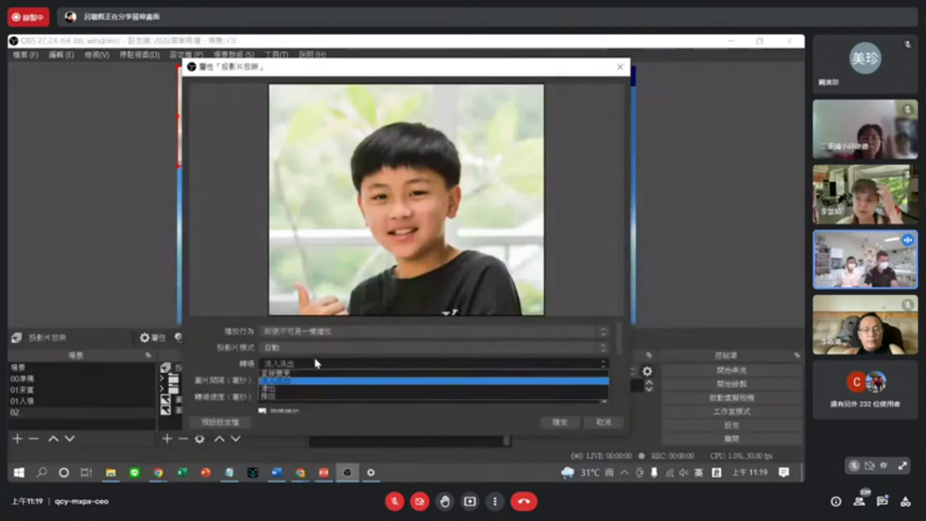
left_click(281, 397)
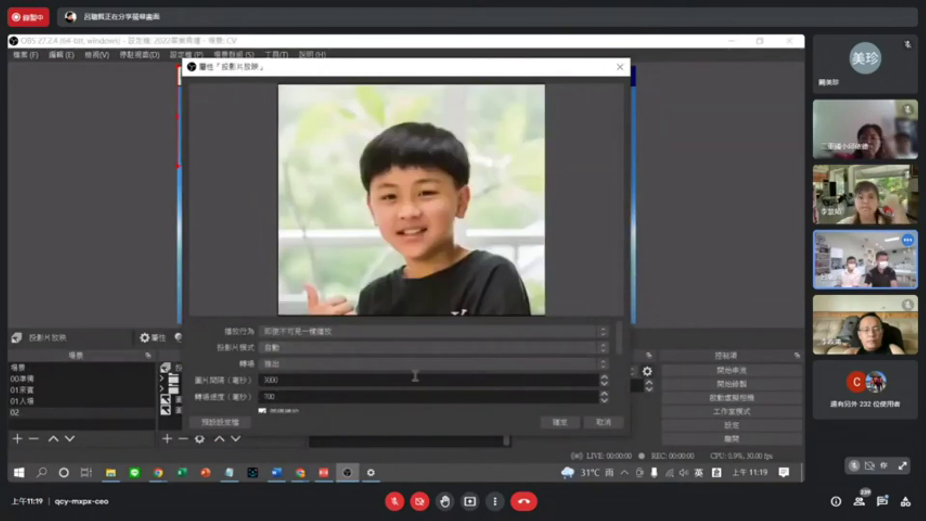
left_click(553, 422)
Place the slideshow below the camera group and scale it to about the camera's width.
left_click_drag(536, 267, 573, 276)
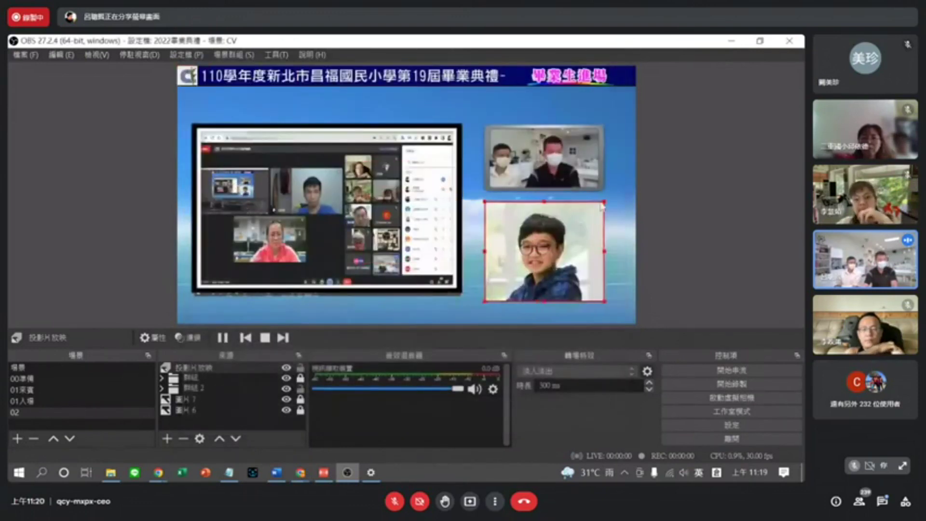
left_click(629, 262)
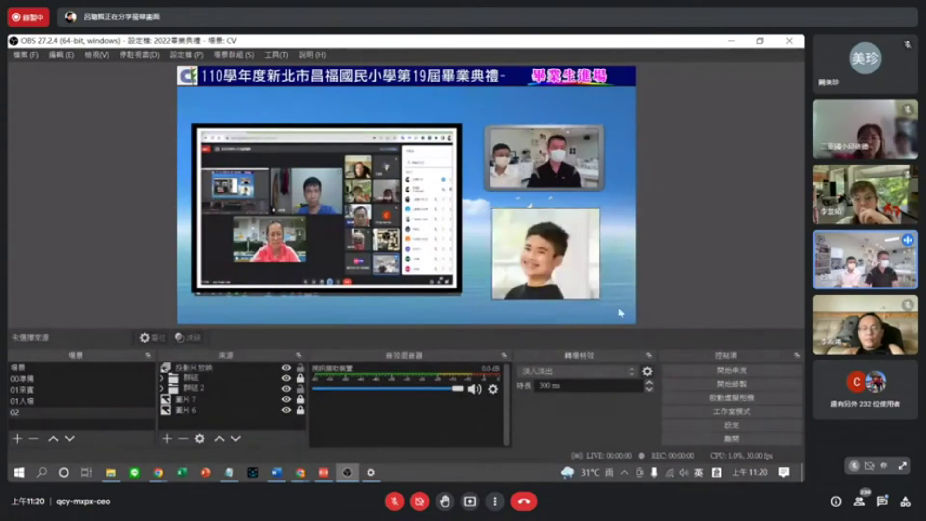
Add a new image source with the default name, using the 外框5 frame picture from the 0畢業典禮/素材 folder.
left_click(168, 438)
left_click(209, 232)
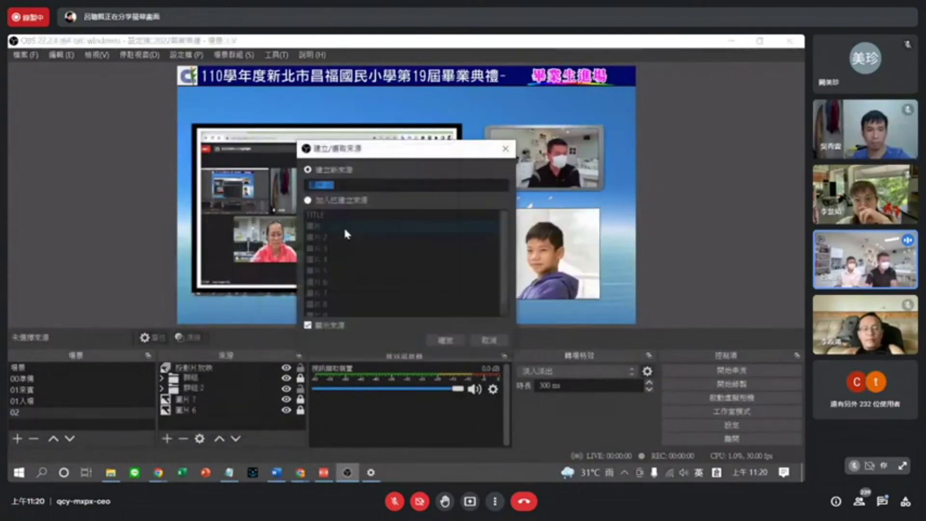
left_click(445, 341)
left_click(613, 332)
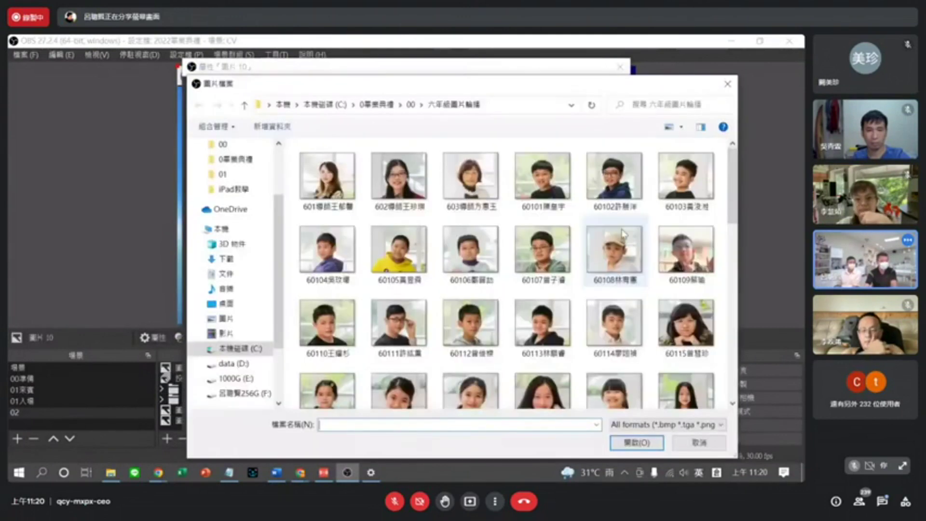
left_click(411, 104)
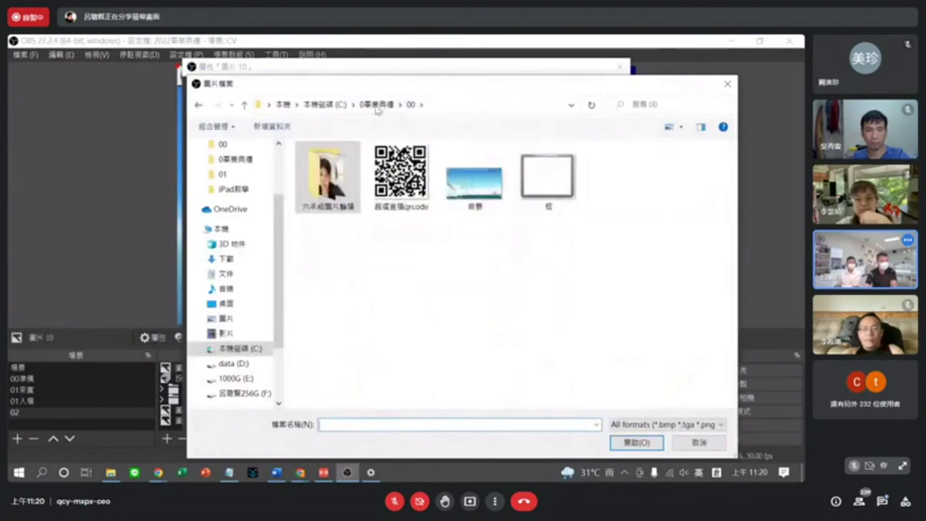
left_click(377, 104)
scroll(436, 338, "down", 3)
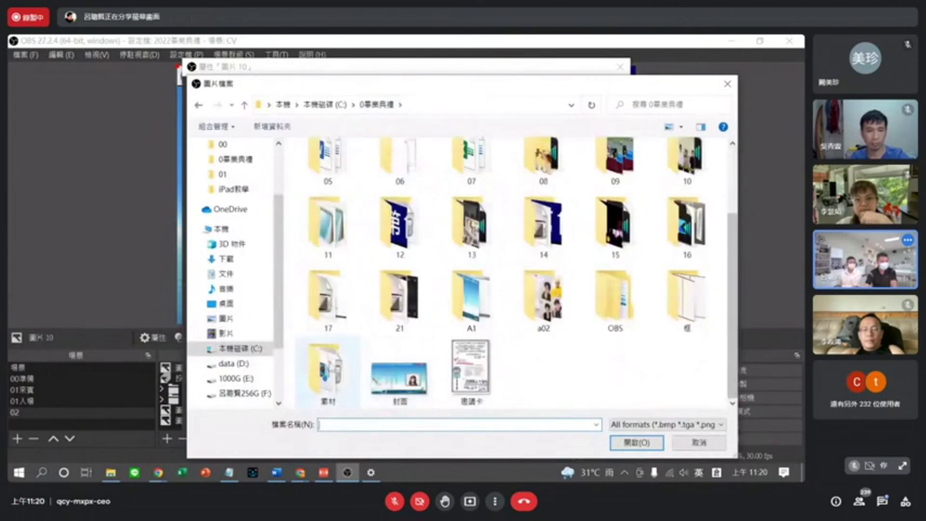
double_click(302, 382)
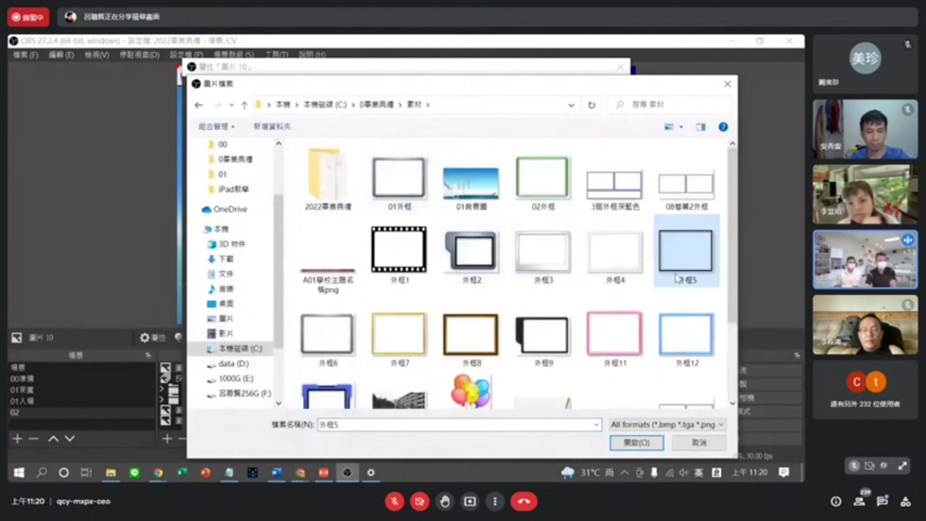
double_click(677, 278)
left_click(562, 419)
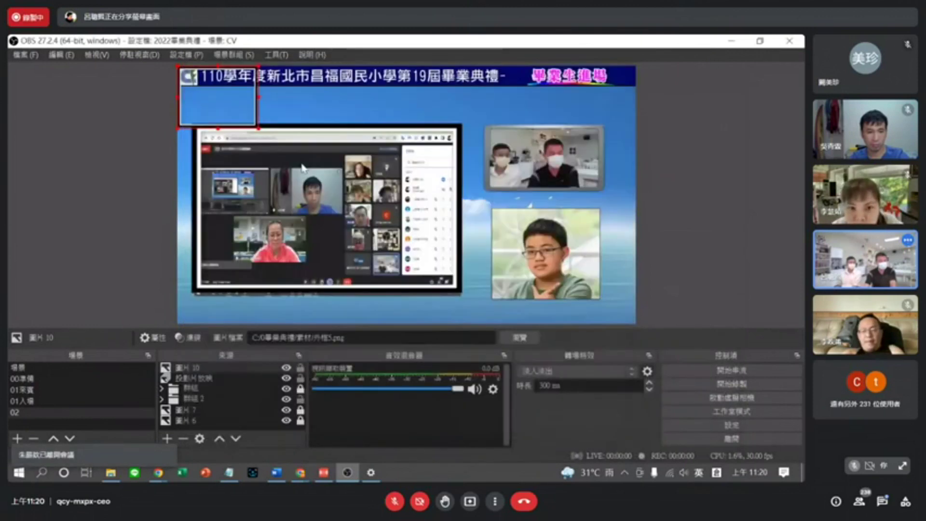
Move the new frame image over the slideshow, stretch it to the screen size, and shrink it to fit around the slideshow photos.
left_click_drag(254, 133, 554, 273)
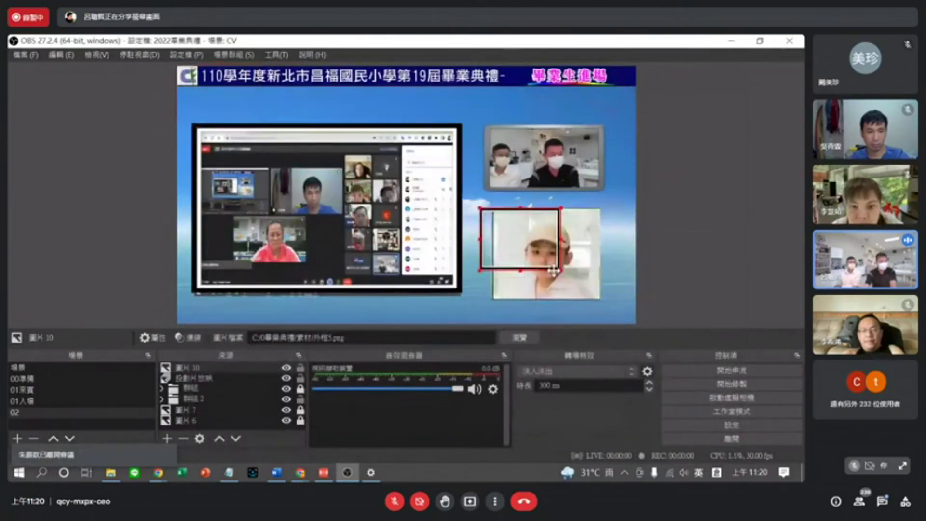
right_click(554, 270)
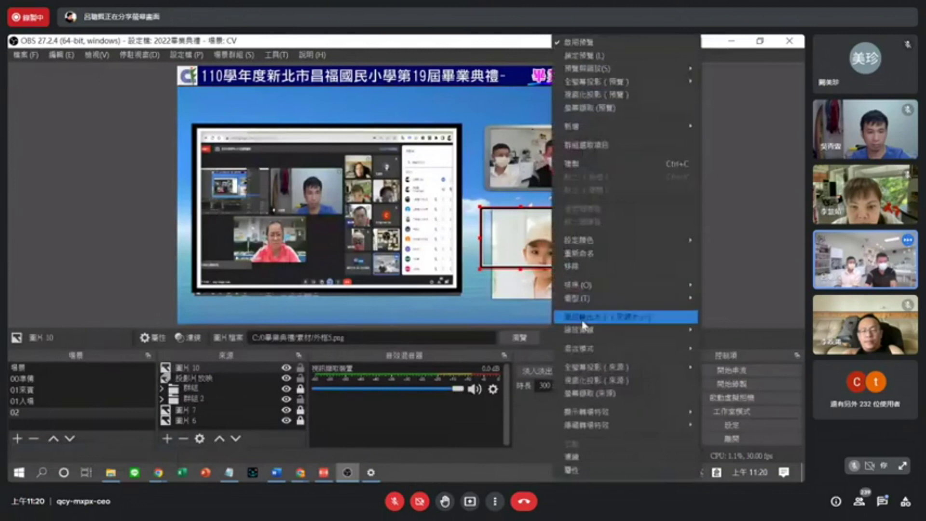
mouse_move(588, 301)
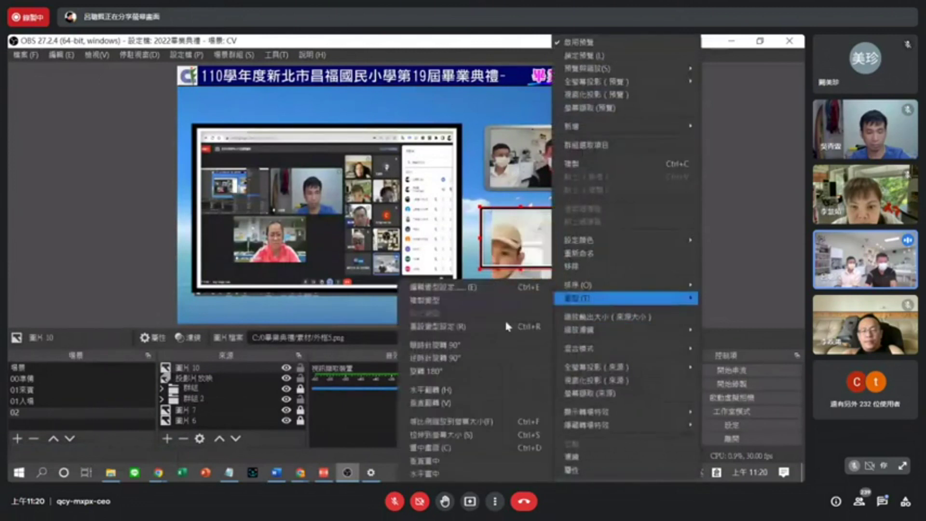
left_click(464, 435)
left_click_drag(634, 66, 585, 210)
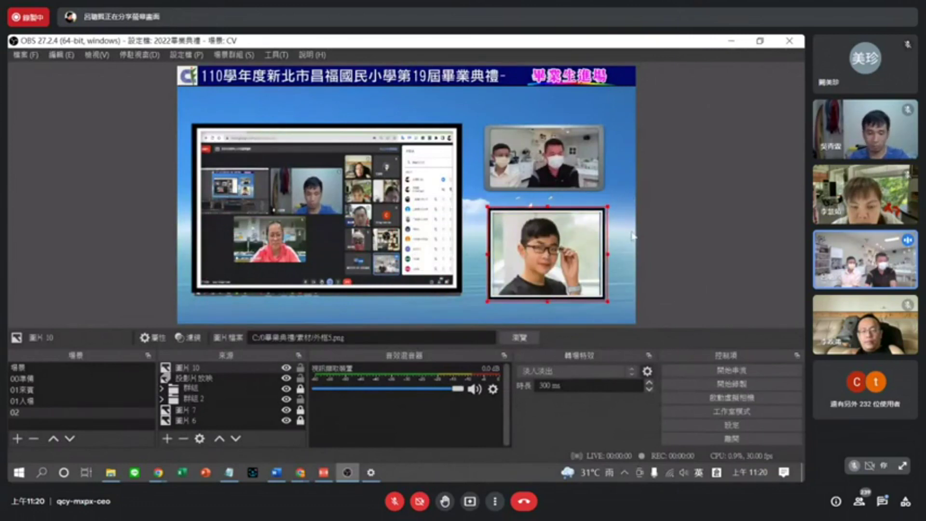
left_click(641, 251)
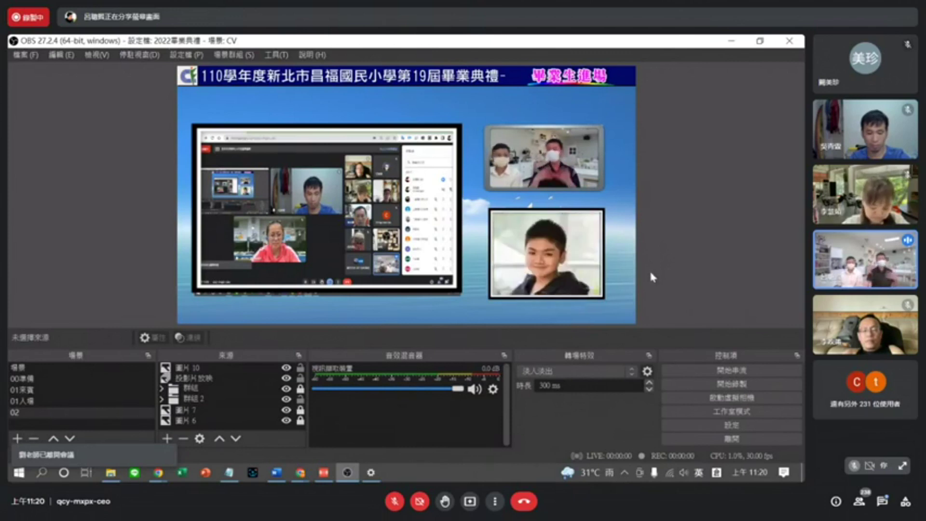
Switch to the 111年昌福畢業典禮 scene collection and display its 03唱校歌 scene.
left_click(230, 55)
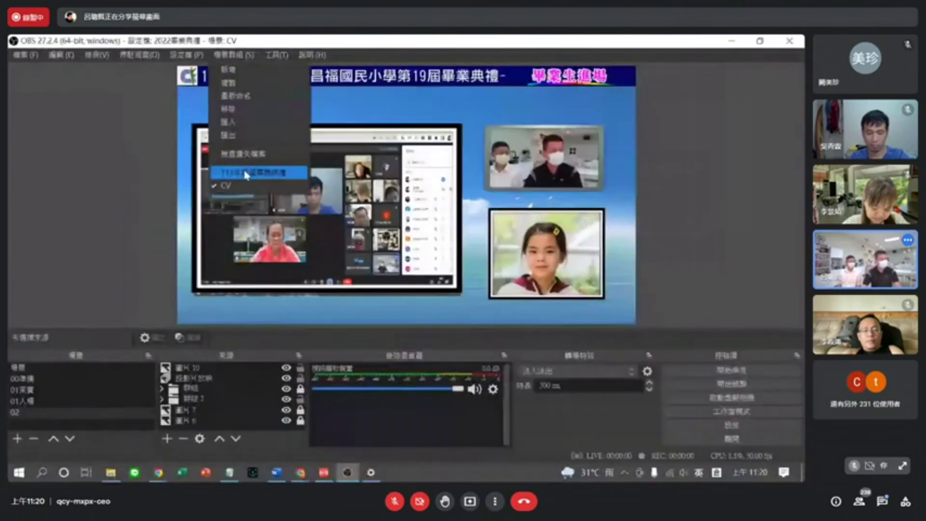
left_click(246, 172)
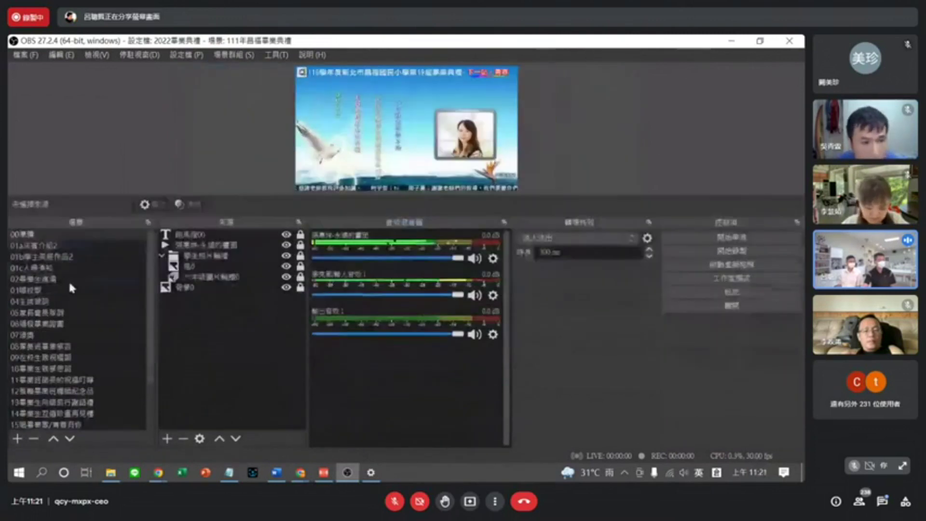
left_click(36, 291)
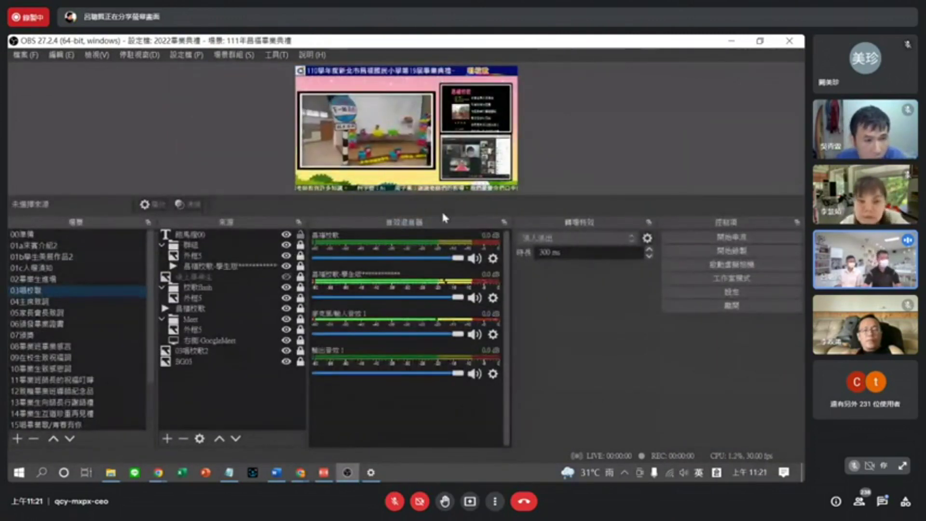
Enlarge the preview area and switch to the 04主席致詞 scene.
left_click_drag(440, 211, 443, 369)
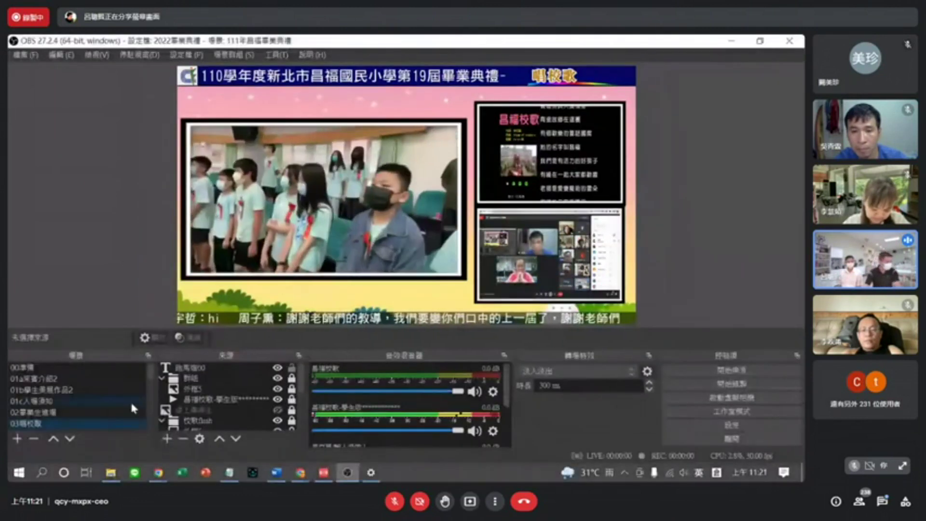
scroll(147, 369, "down", 3)
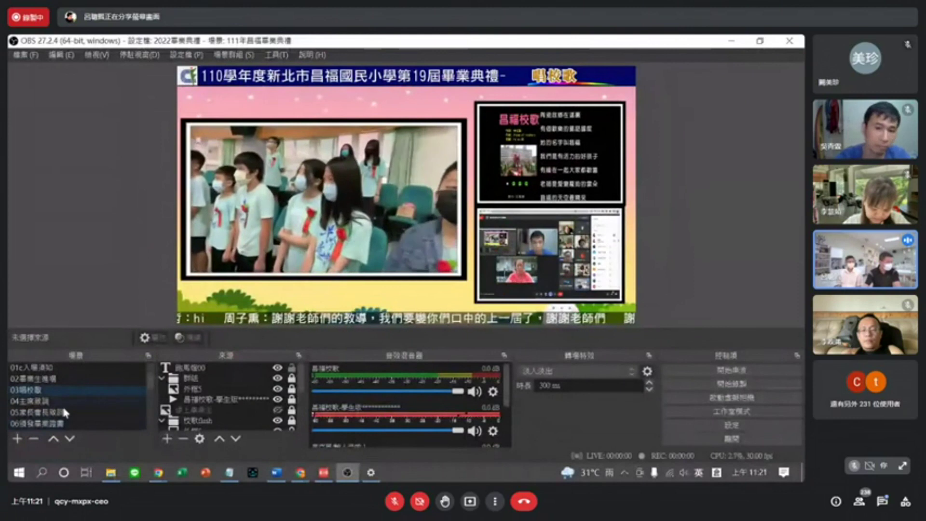
left_click(39, 401)
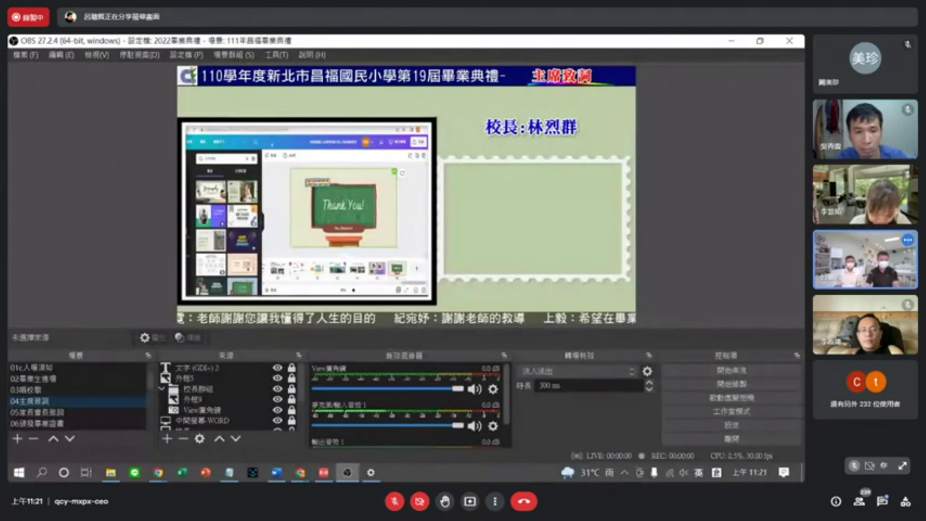
Open the recent Word document 0校長祝賀詞 and reduce its zoom to 130%.
right_click(276, 470)
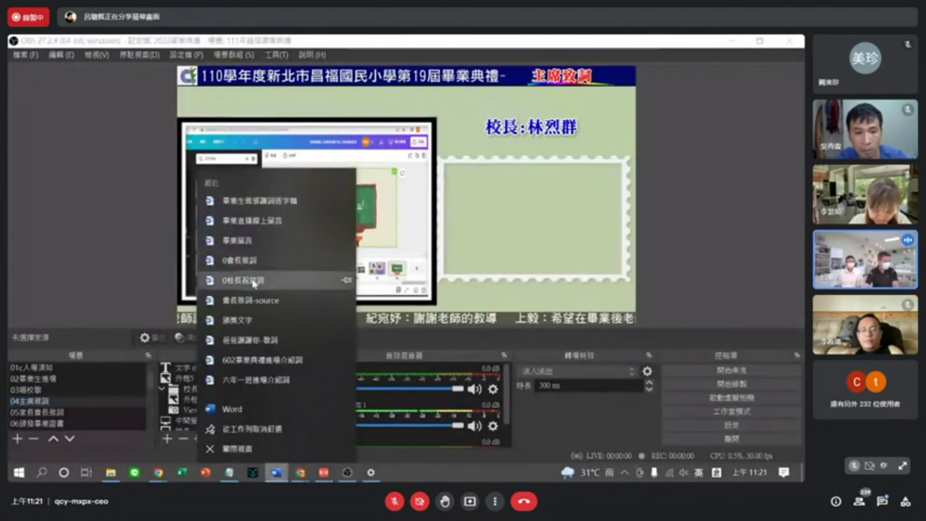
left_click(309, 280)
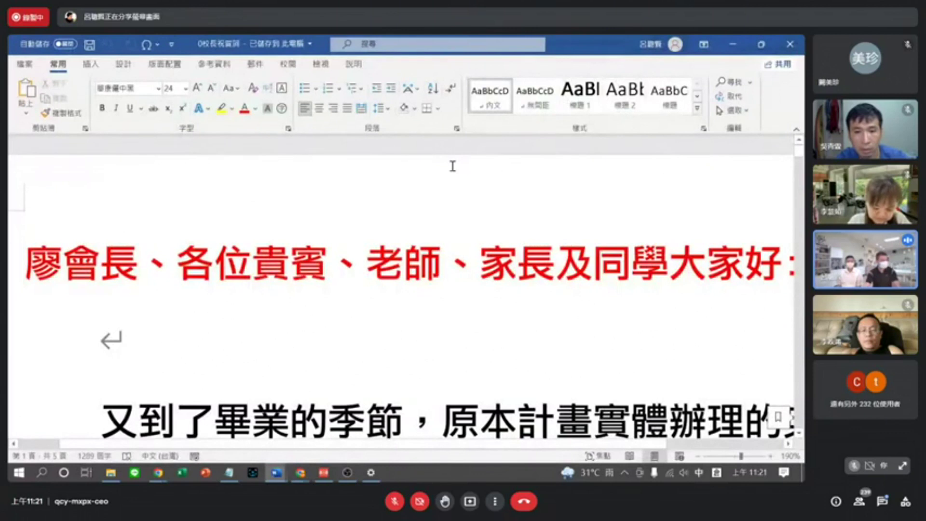
scroll(453, 166, "down", 6, "ctrl")
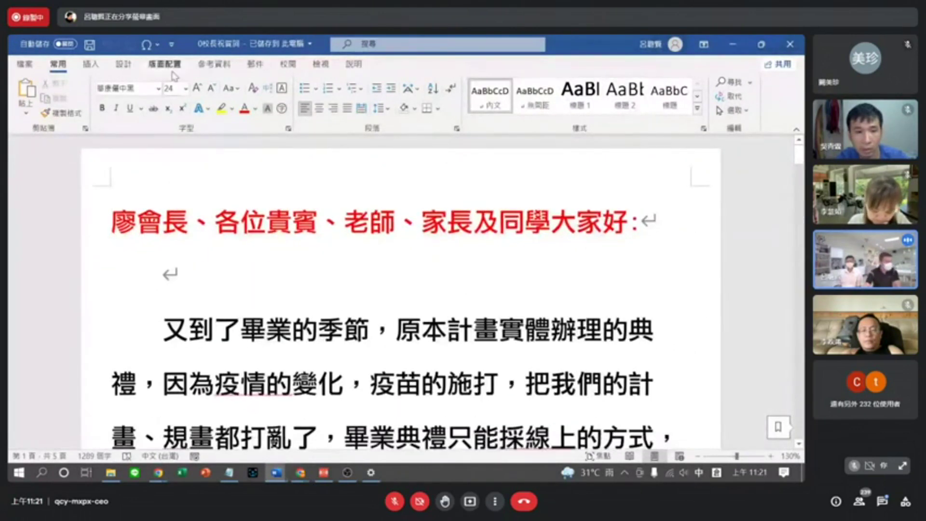
left_click(166, 64)
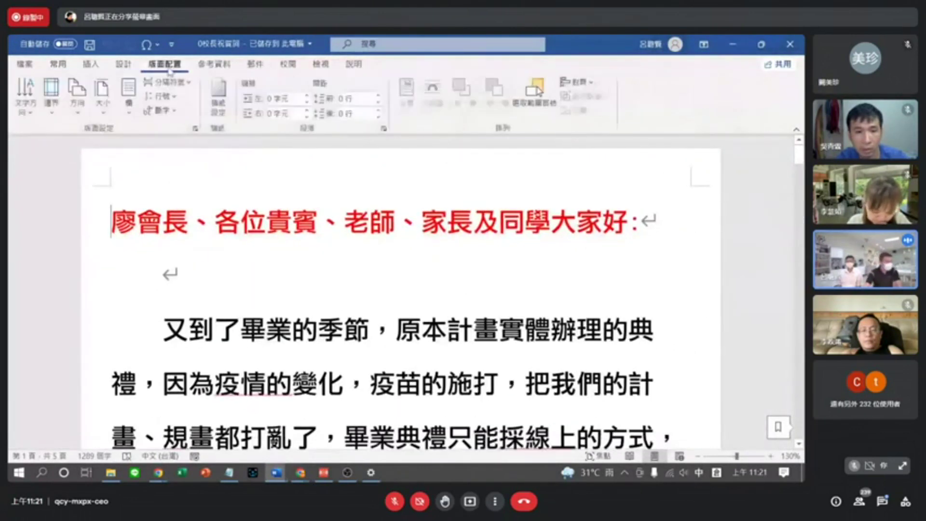
left_click(51, 104)
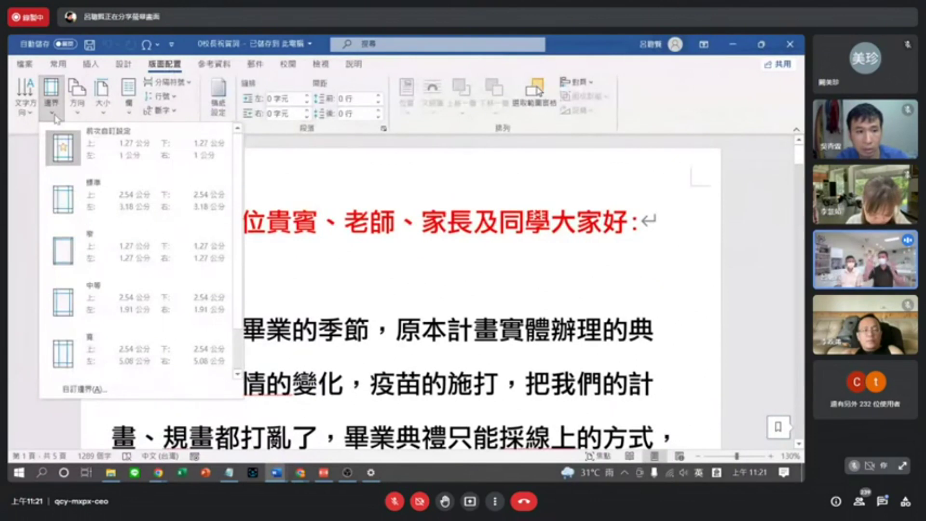
left_click(472, 284)
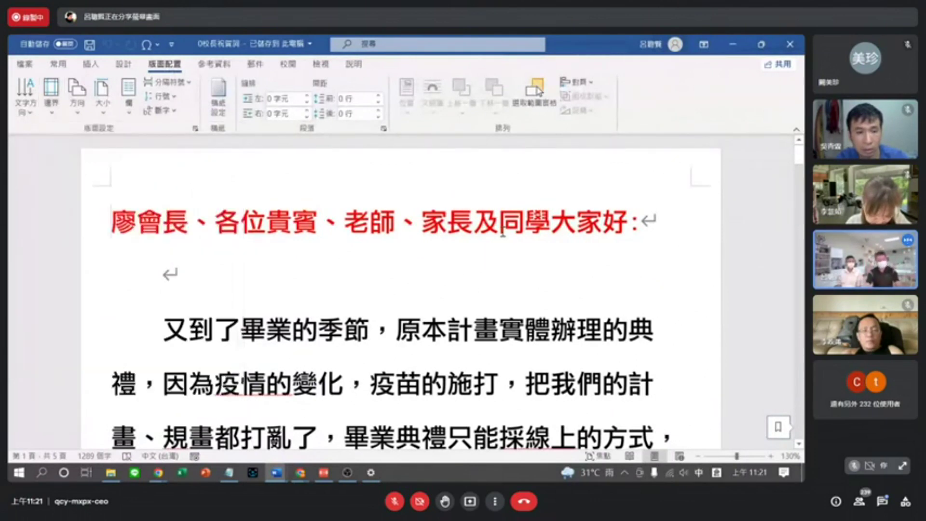
Try auto-hiding the Word ribbon, and set it to show only the tabs.
left_click(704, 45)
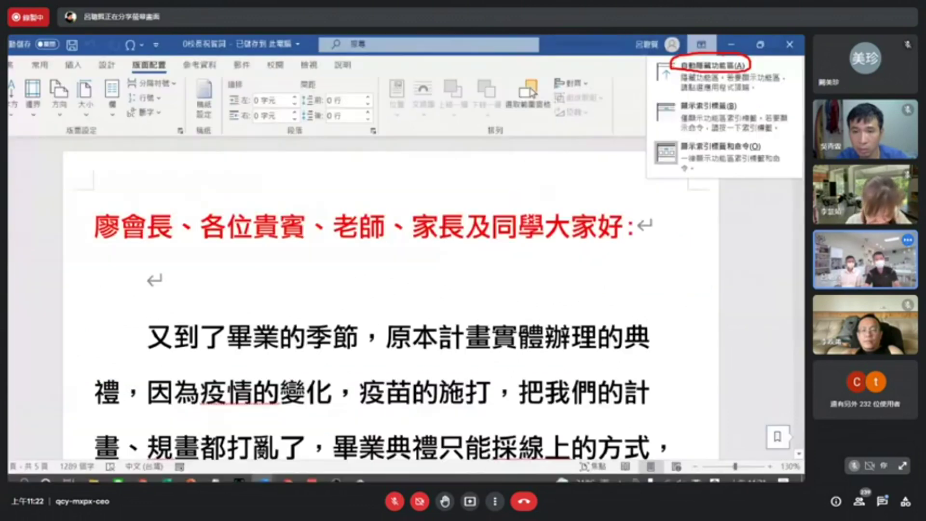
left_click(660, 65)
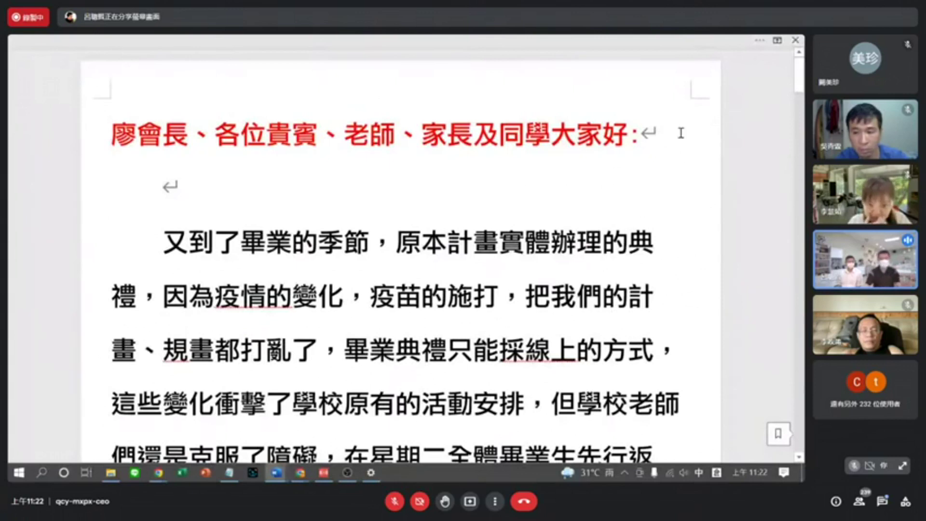
left_click(777, 40)
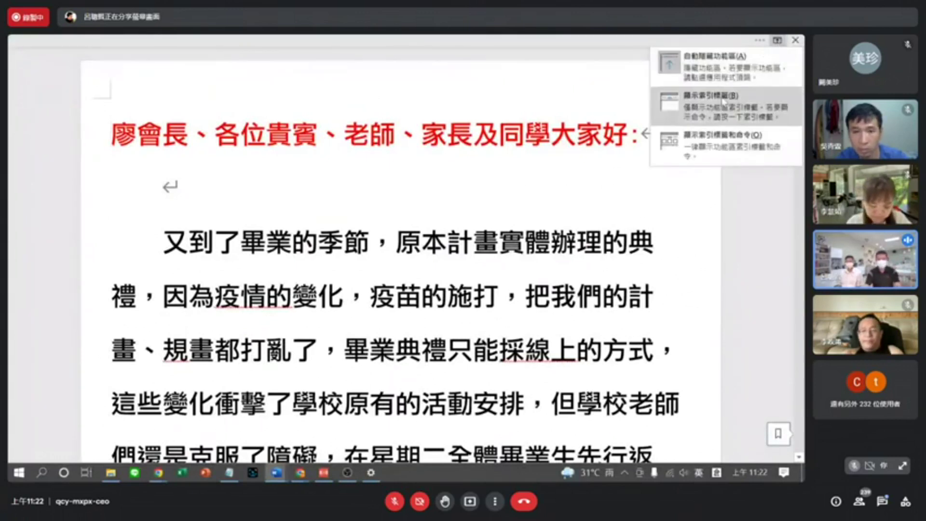
left_click(724, 100)
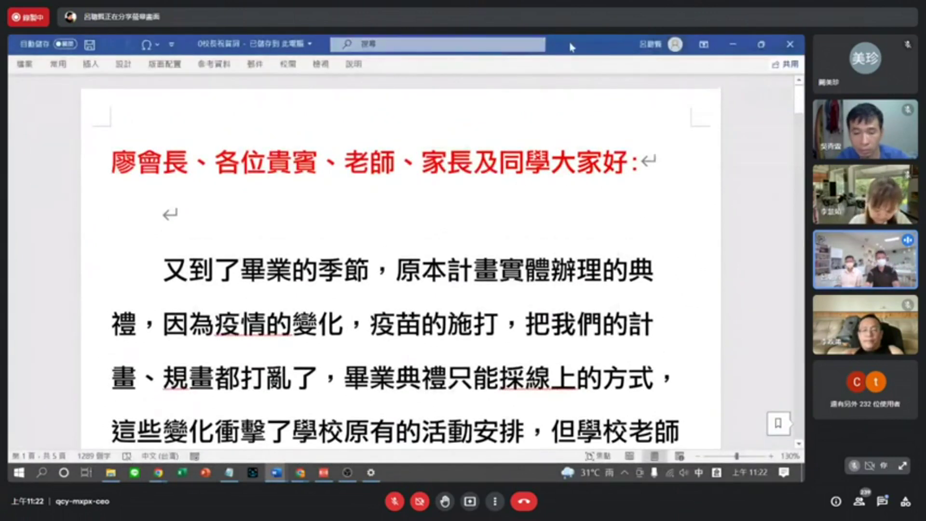
Put the speech document on the captured middle display, close the other Word document 文件1 and return to OBS.
double_click(571, 47)
key("alt+Tab")
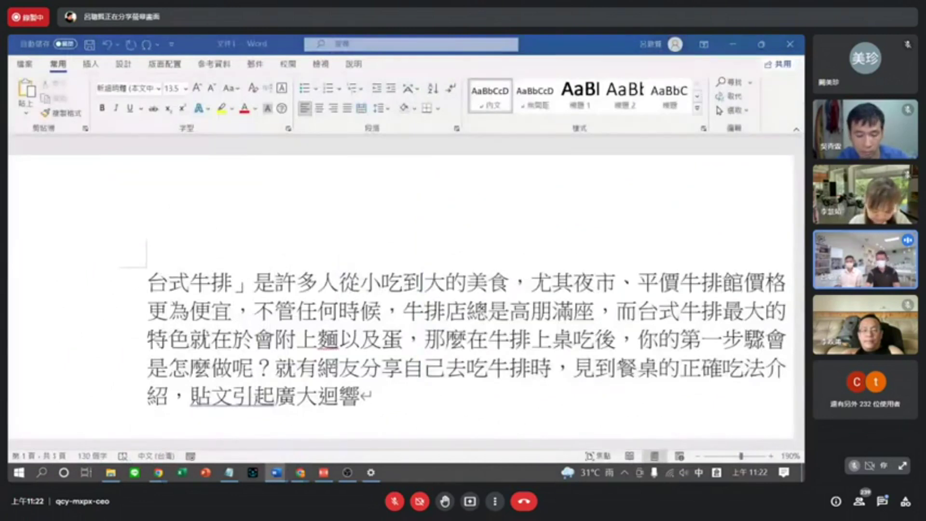
left_click(790, 43)
left_click(450, 324)
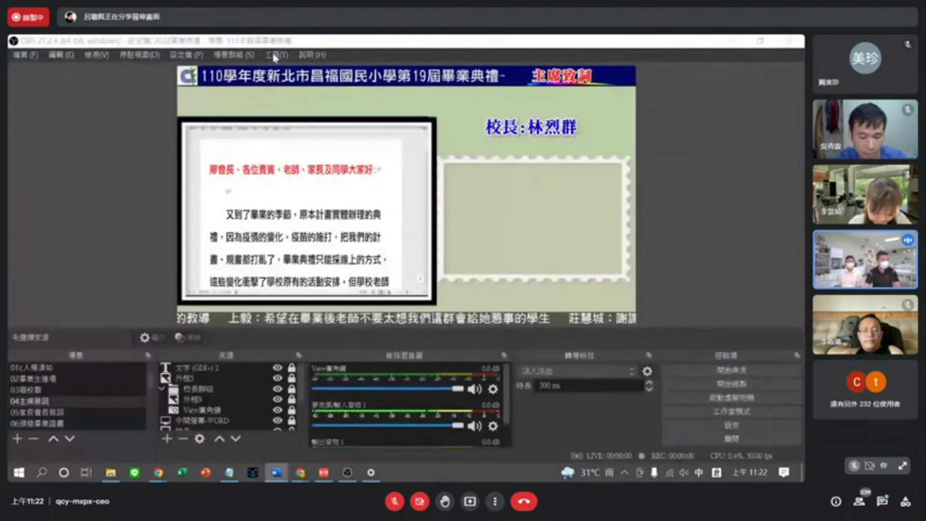
Switch OBS to the scene collection CV.
left_click(17, 439)
left_click(425, 275)
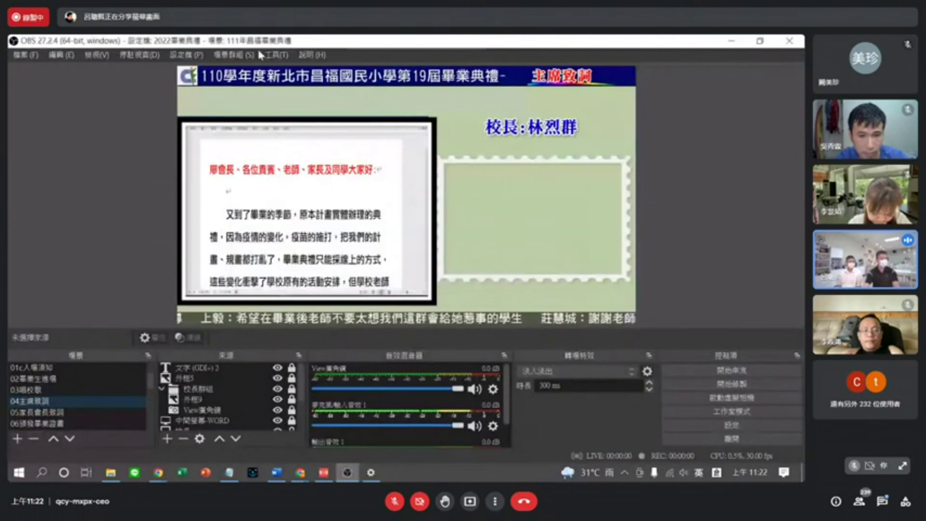
left_click(234, 55)
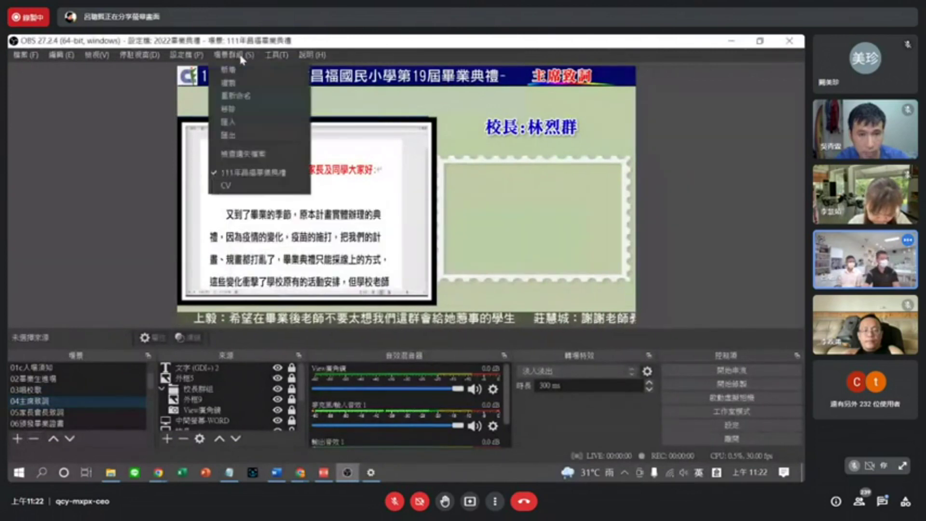
left_click(242, 185)
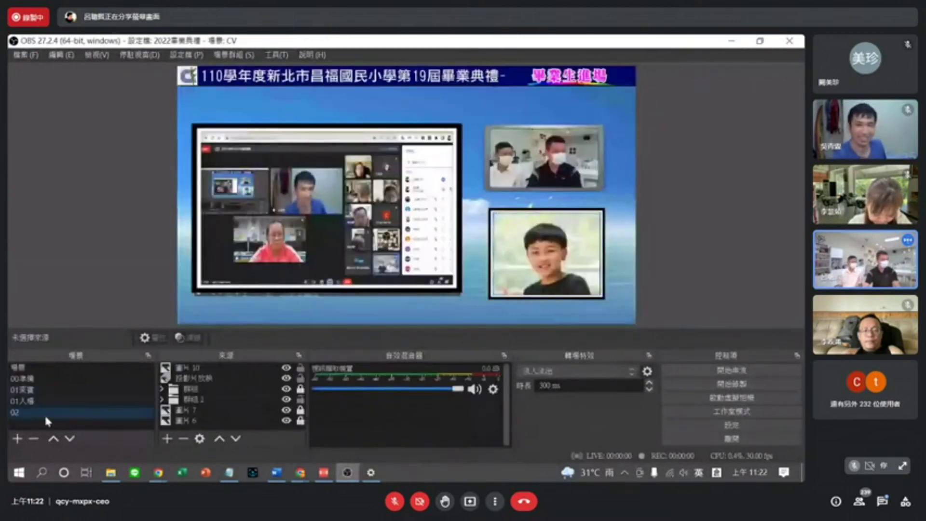
Add a new scene named 03 to the collection.
left_click(17, 439)
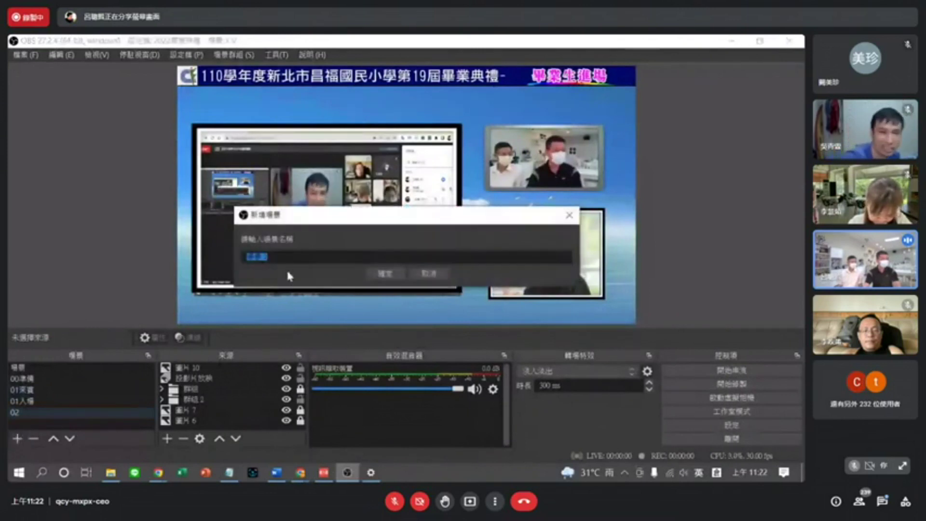
type("03")
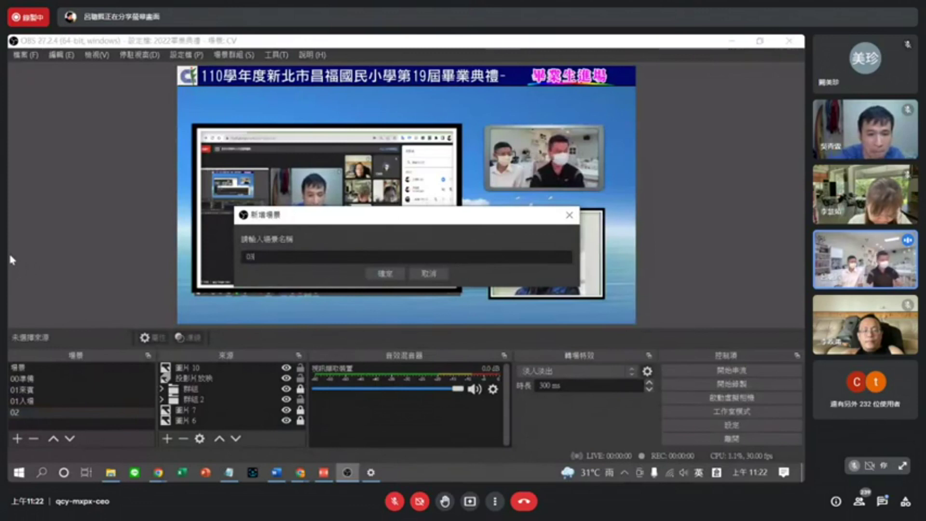
left_click(392, 274)
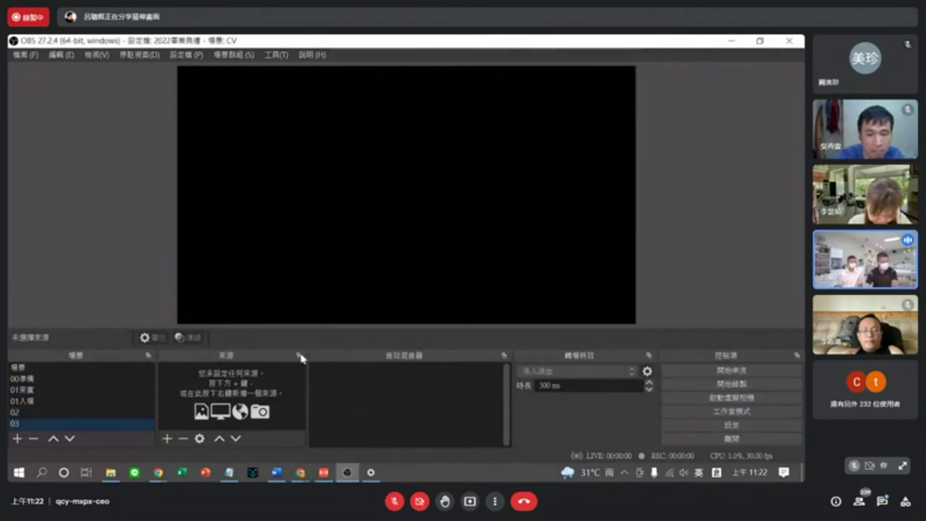
Add an image source to scene 03 using BG04.jpg from the 0畢業典禮/04 folder as the background.
left_click(167, 438)
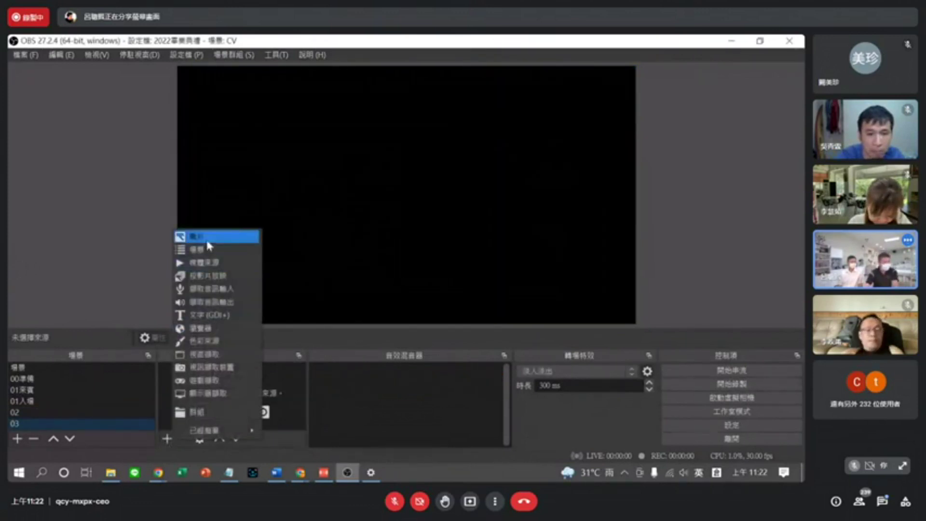
left_click(207, 237)
left_click(456, 339)
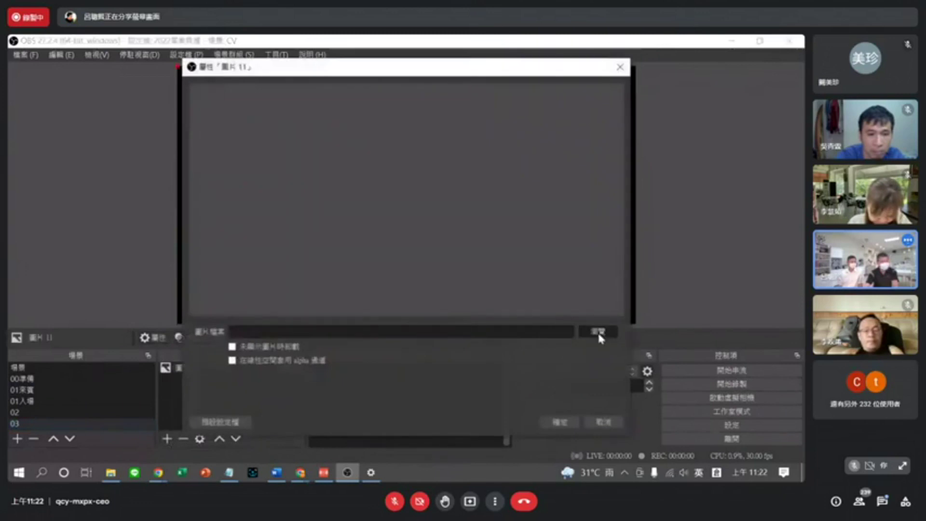
left_click(598, 333)
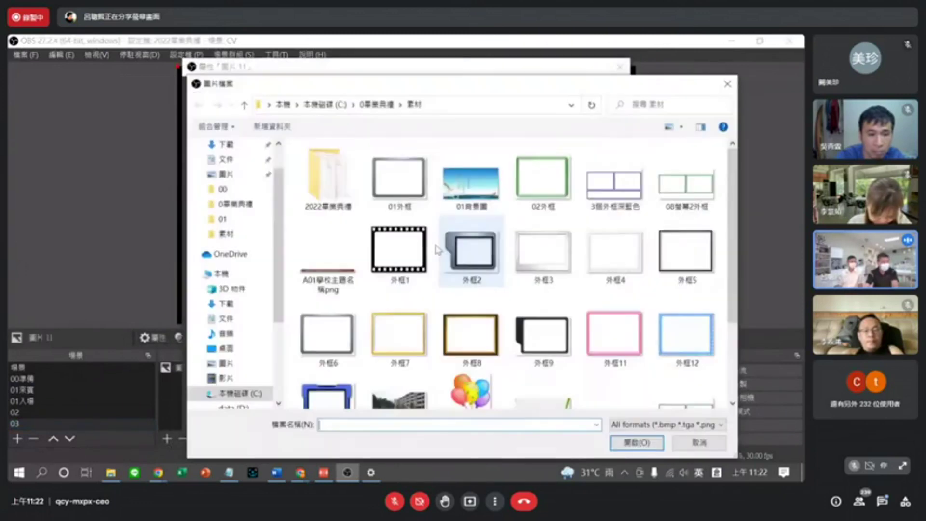
left_click(377, 104)
scroll(714, 250, "up", 3)
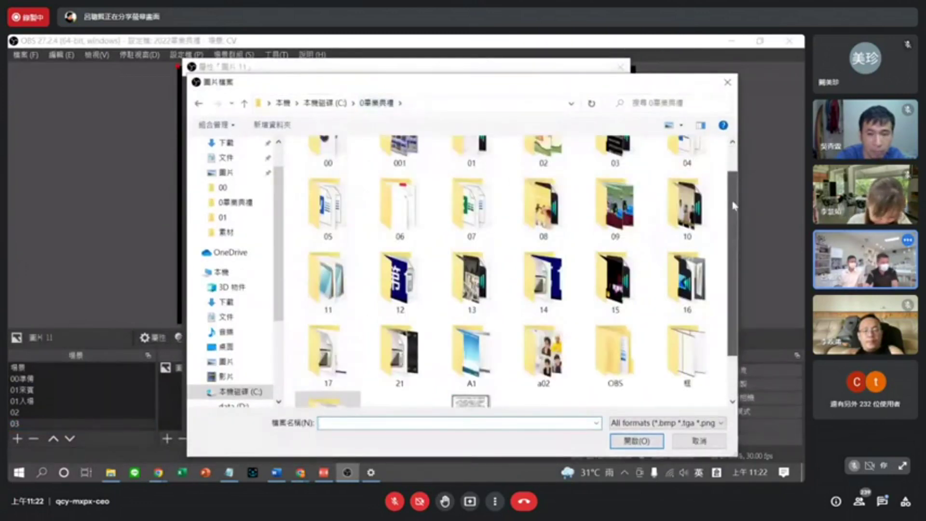
double_click(689, 166)
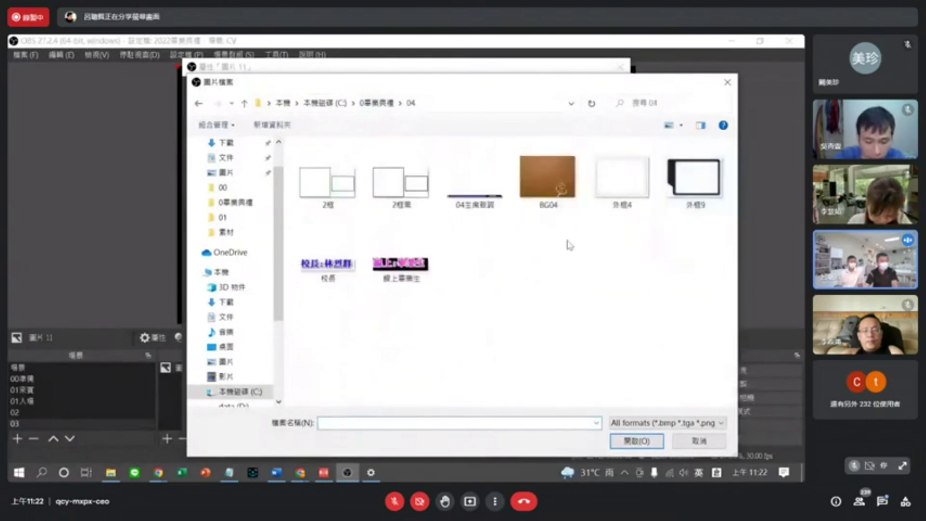
double_click(556, 190)
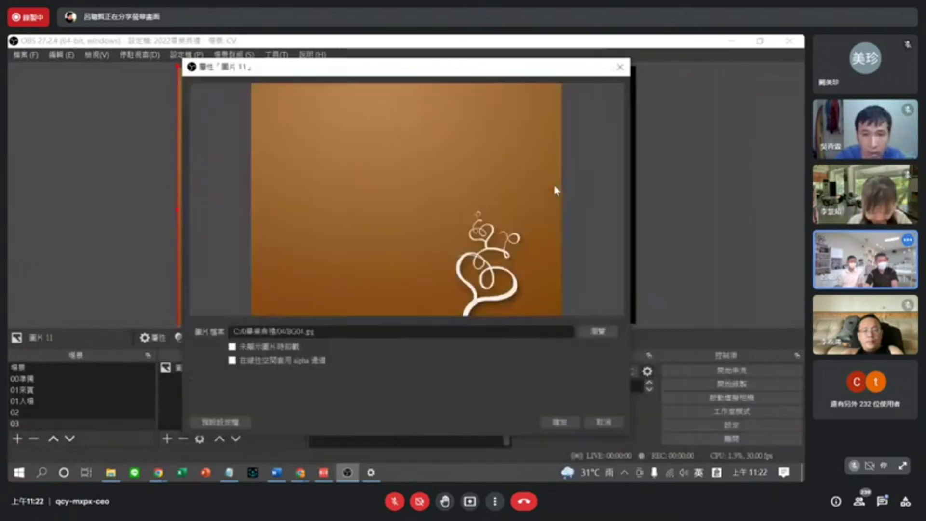
left_click(568, 423)
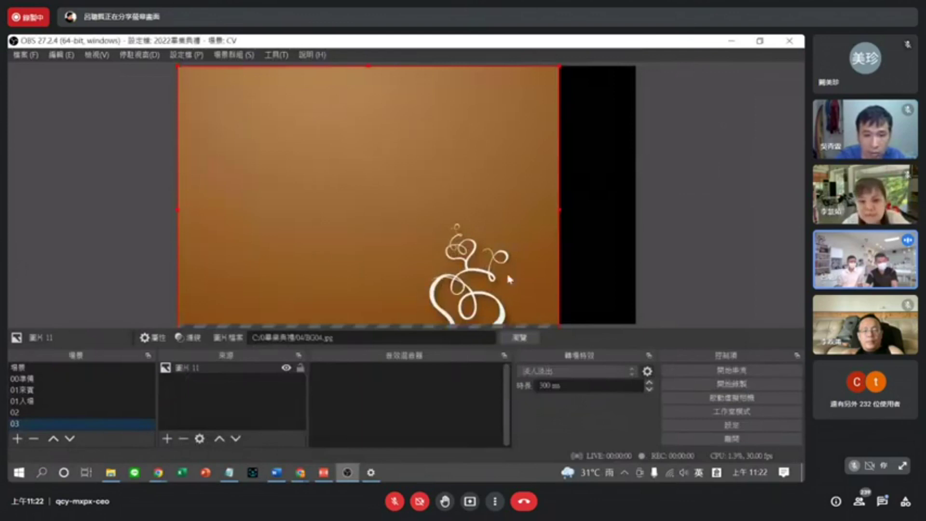
Stretch the BG04 background image to fill the screen and lock its source.
right_click(492, 261)
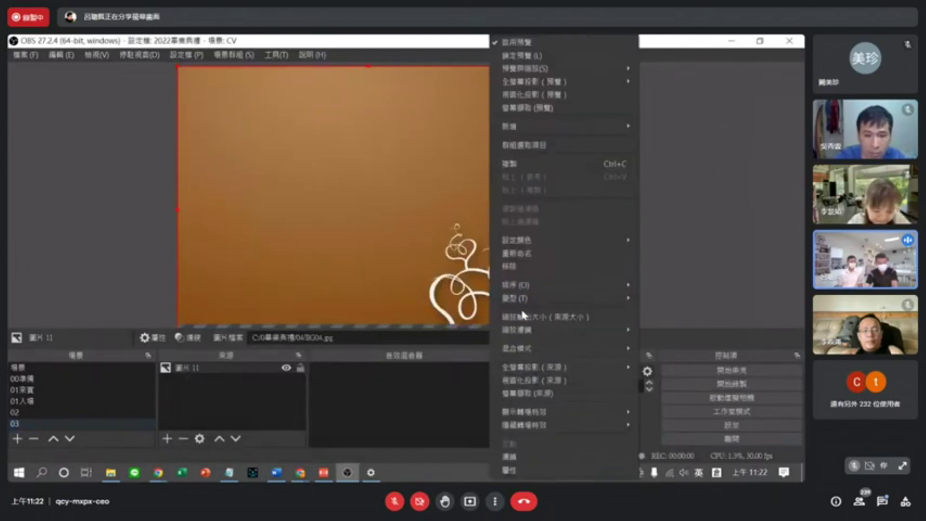
mouse_move(521, 298)
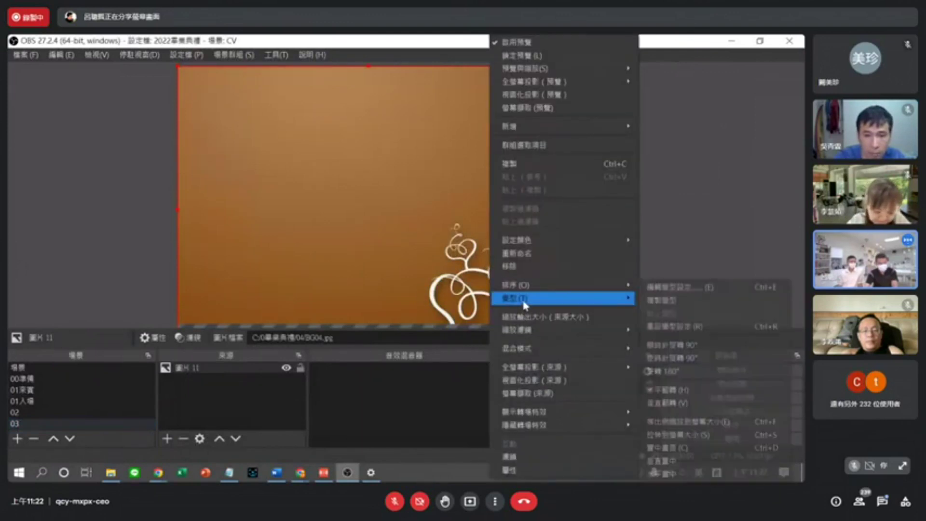
left_click(683, 437)
left_click(300, 368)
Add a second image source with the title banner 04主席致詞.jpg and lock it.
left_click(168, 439)
left_click(212, 265)
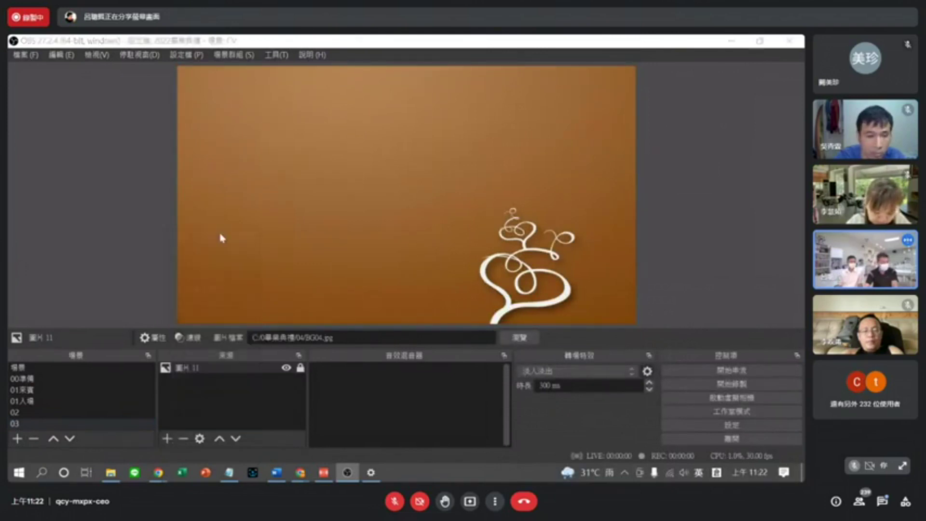
left_click(457, 339)
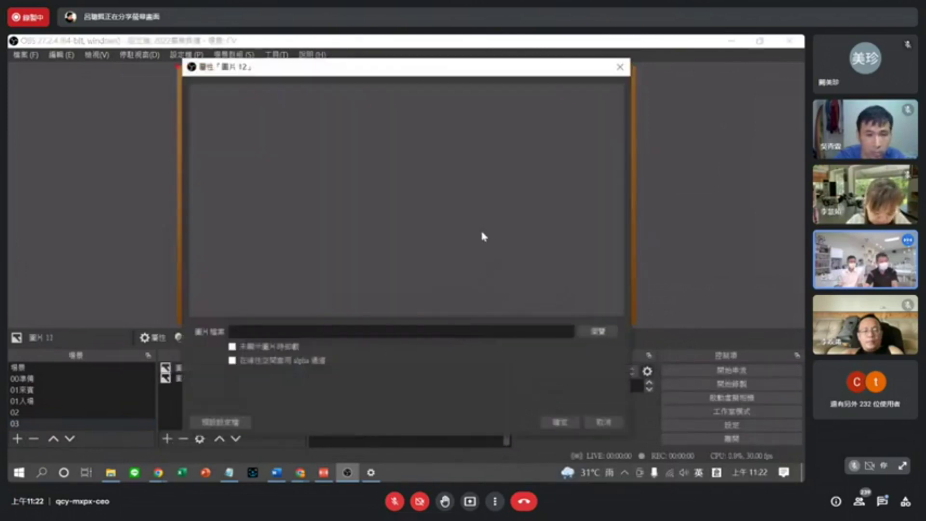
left_click(598, 332)
left_click(471, 205)
double_click(471, 204)
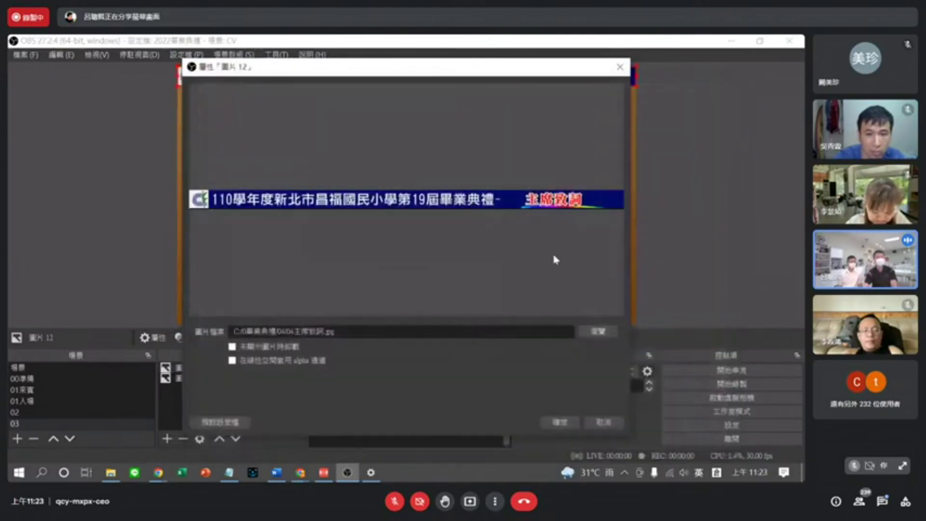
left_click(569, 421)
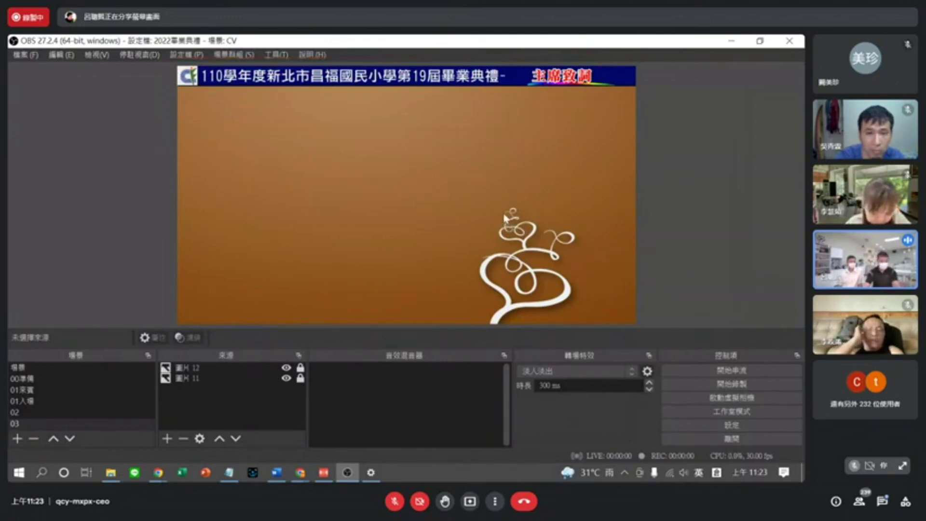
Add a video capture device source to scene 03 using the IPEVO VZ-R camera.
left_click(167, 438)
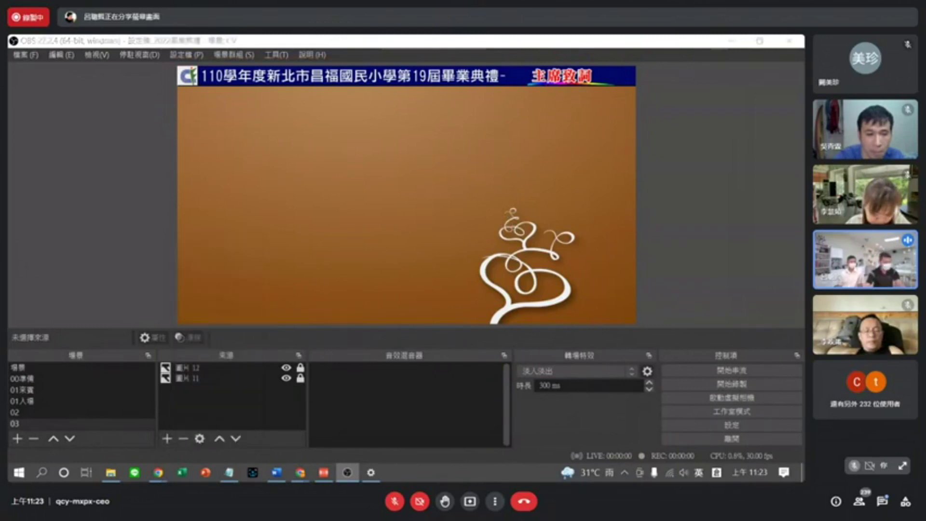
key("super+plus")
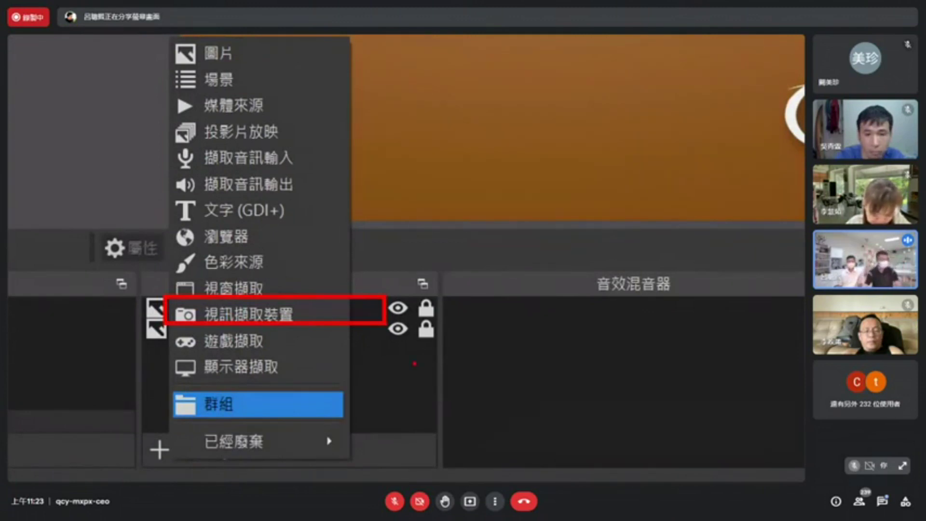
key("super+minus")
left_click(169, 440)
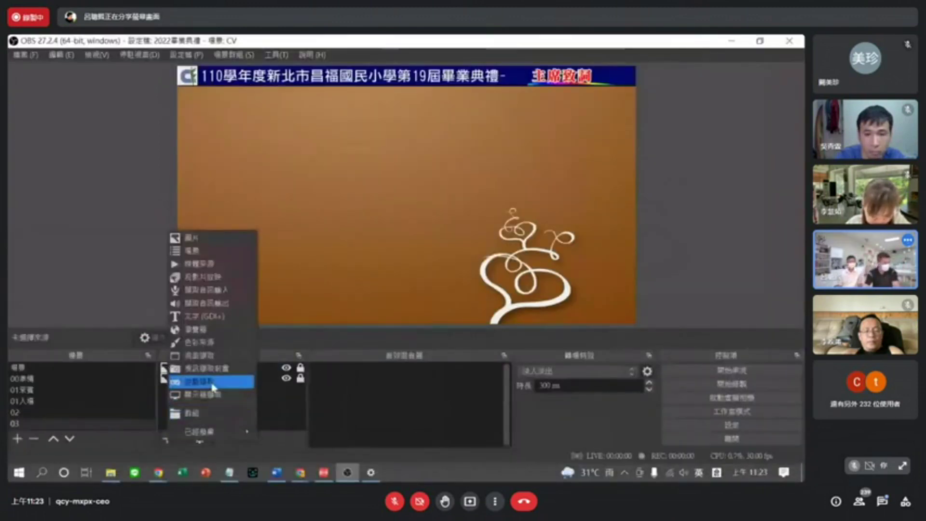
left_click(242, 368)
left_click(445, 341)
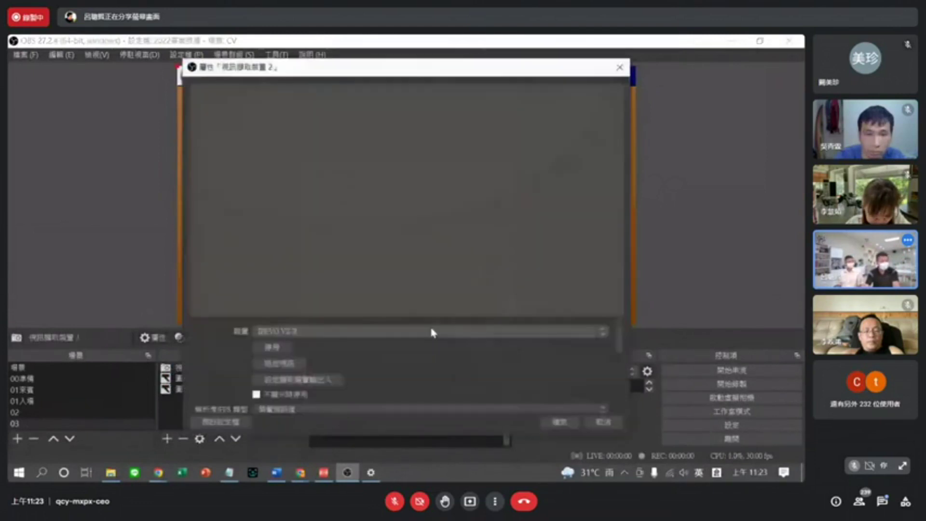
left_click(317, 331)
left_click(318, 331)
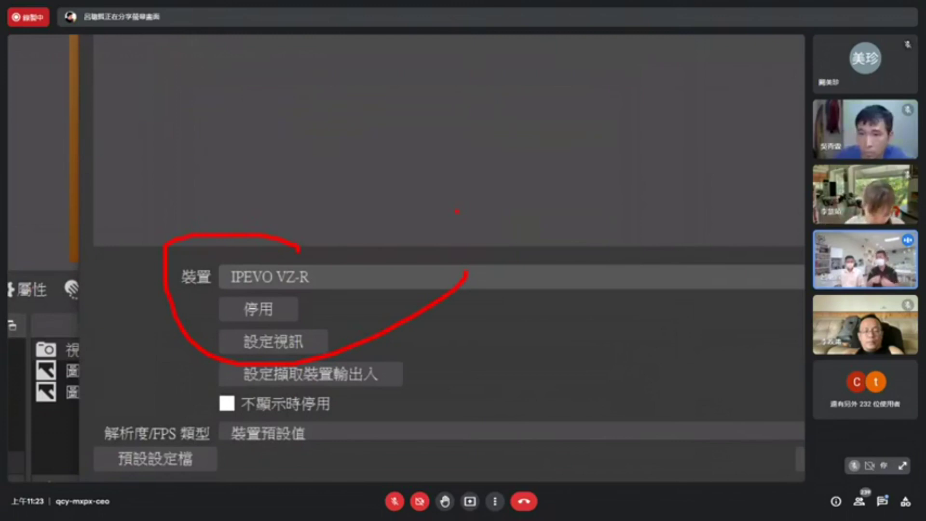
key("Escape")
left_click(557, 448)
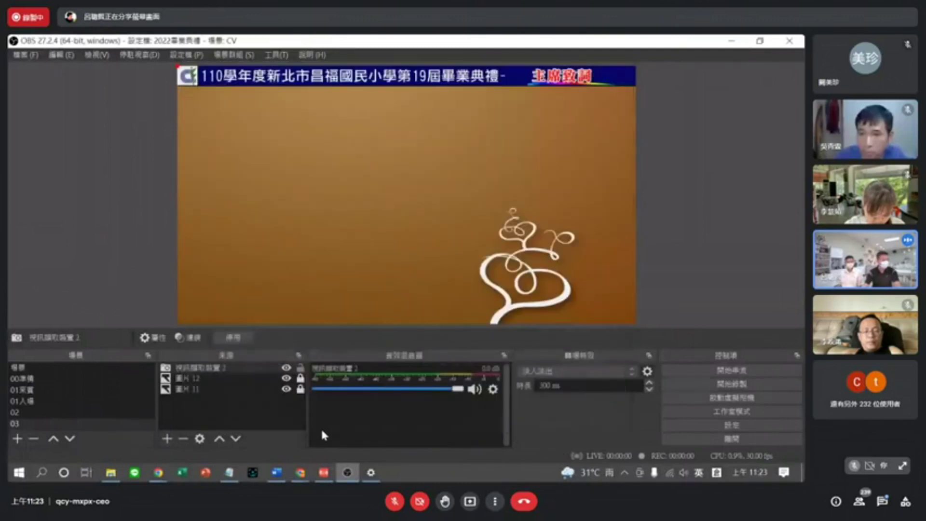
Delete the new video capture source from scene 03.
left_click(214, 371)
left_click(184, 442)
left_click(430, 267)
Copy the framed camera group 群組 2 from scene 02 and paste it into scene 03.
left_click(66, 403)
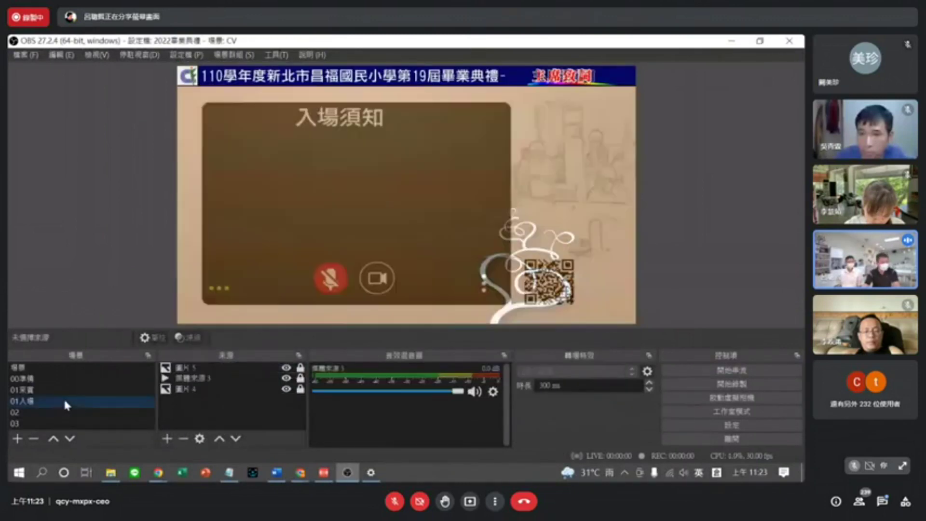
left_click(33, 389)
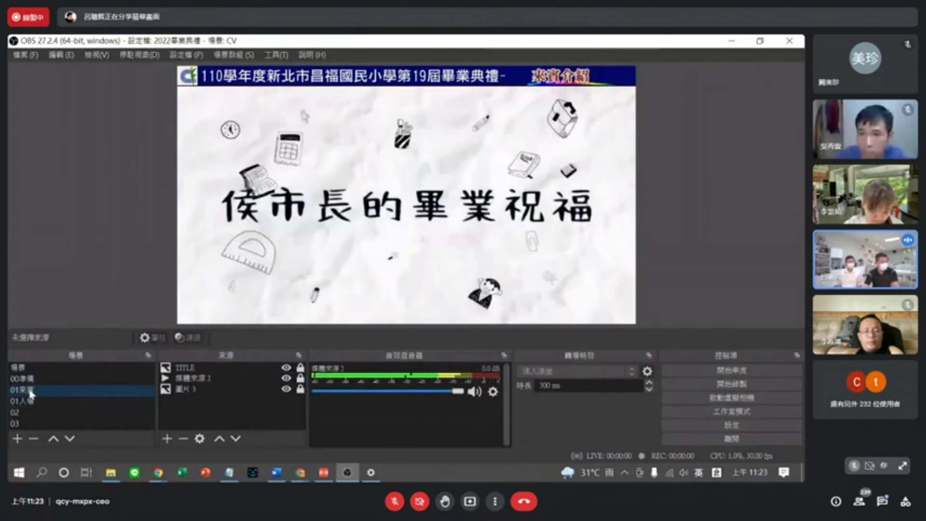
left_click(22, 379)
left_click(15, 412)
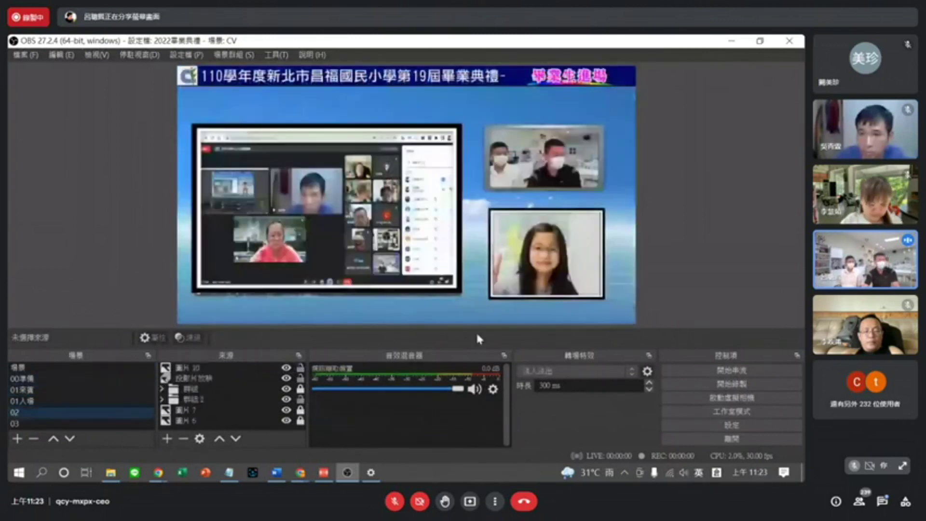
left_click(162, 399)
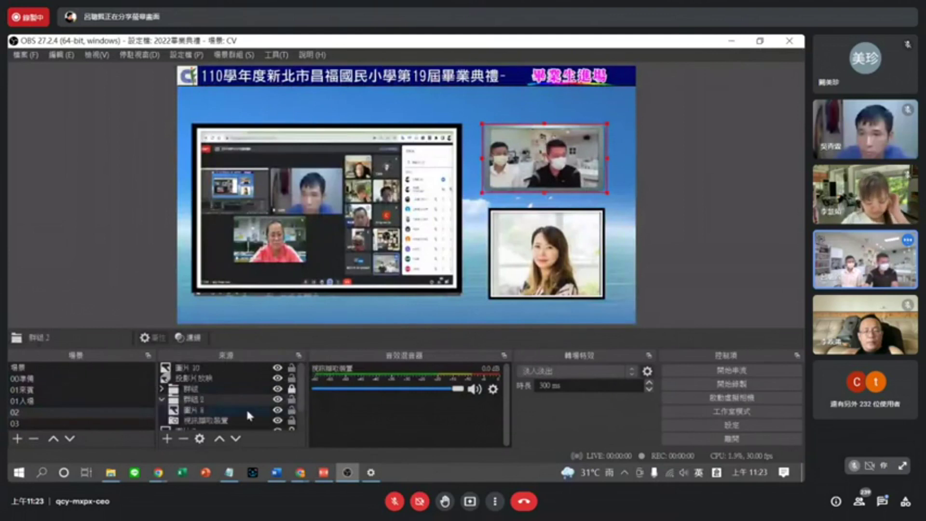
right_click(197, 399)
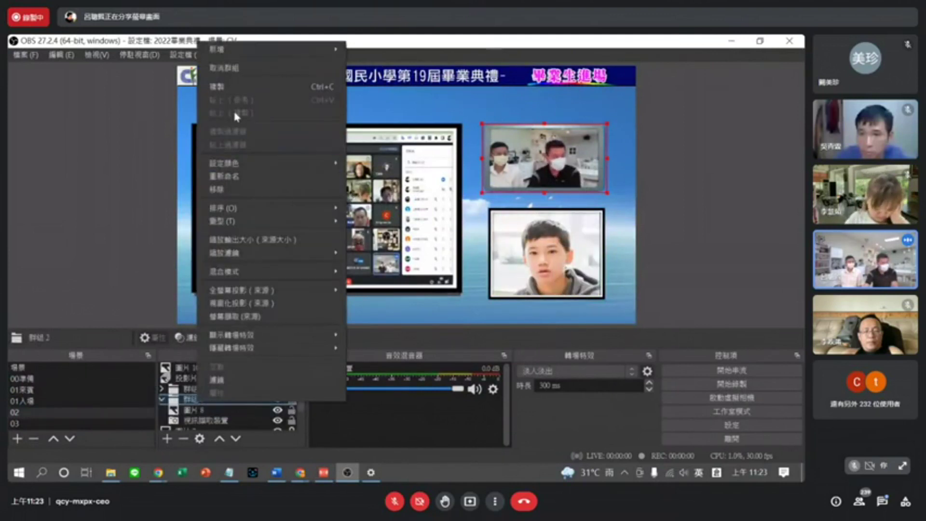
key("Escape")
left_click(15, 424)
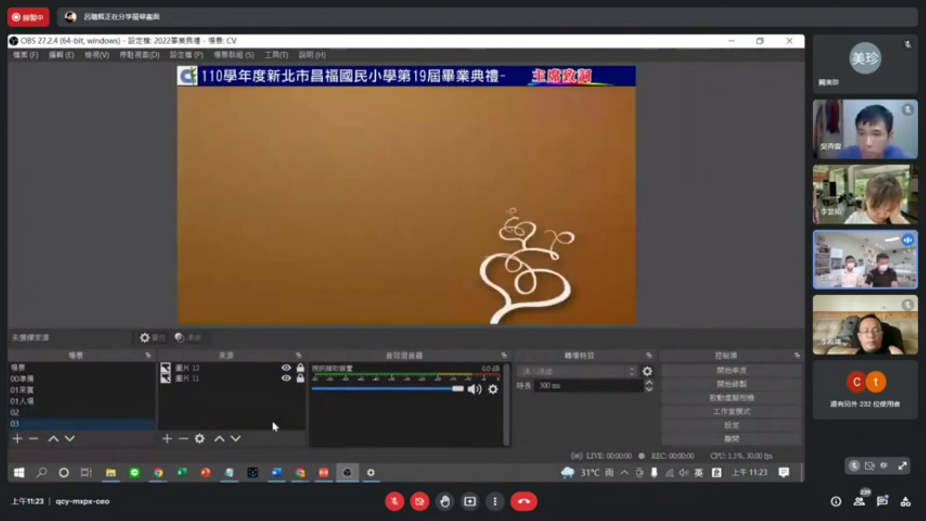
key("ctrl+v")
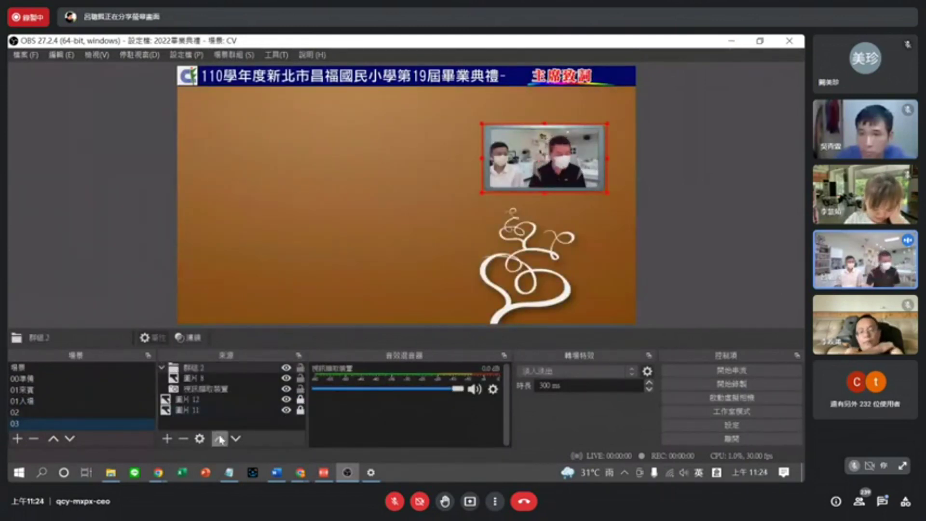
Enlarge the framed camera group and place it at the right side of the canvas, partly beyond its edge.
left_click(167, 438)
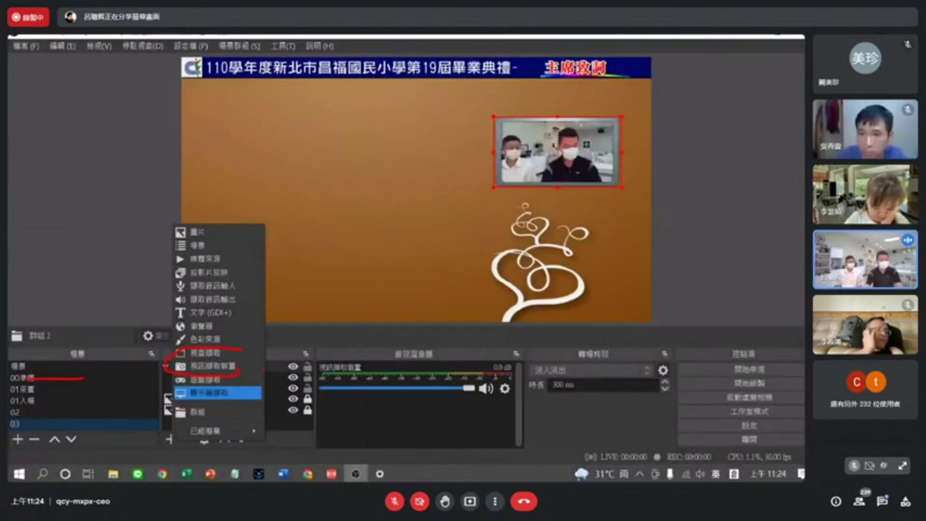
left_click(528, 228)
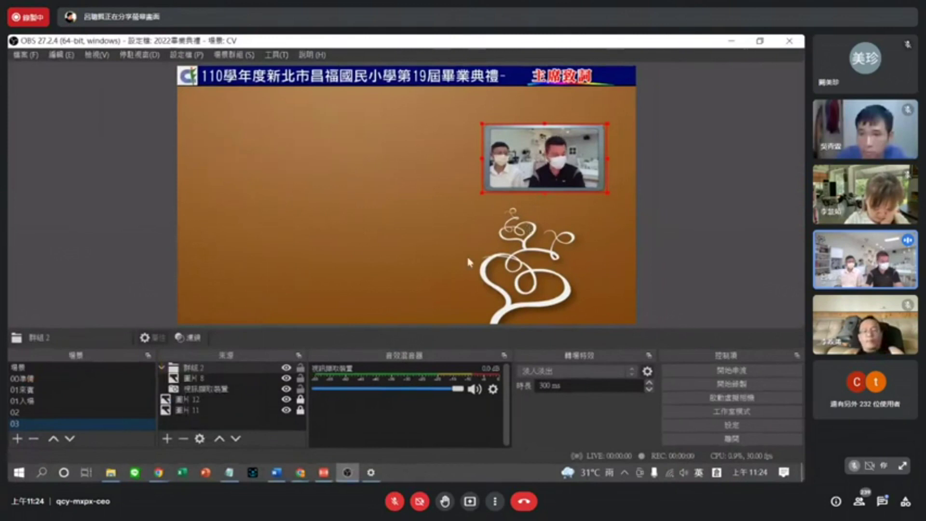
left_click_drag(546, 195, 559, 241)
left_click_drag(576, 200, 539, 246)
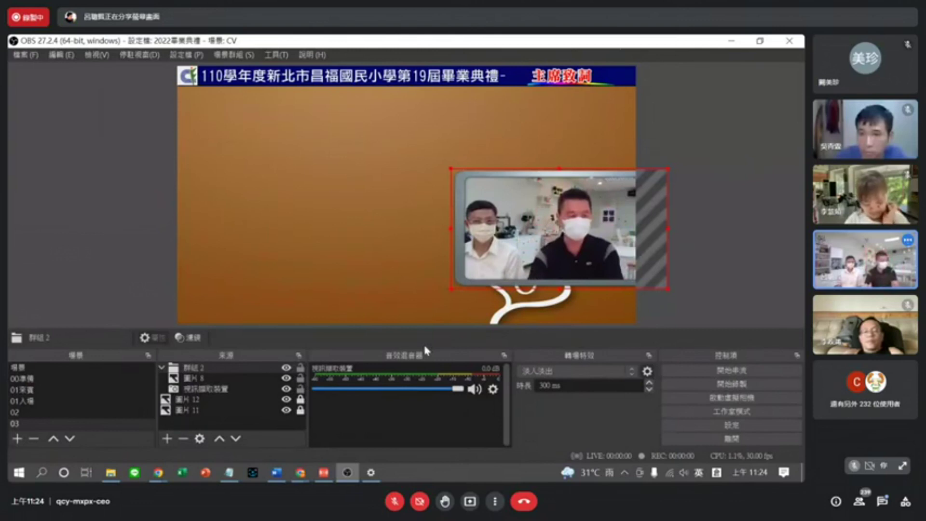
Add a display capture source named 中間螢幕_WORD to scene 03.
left_click(167, 438)
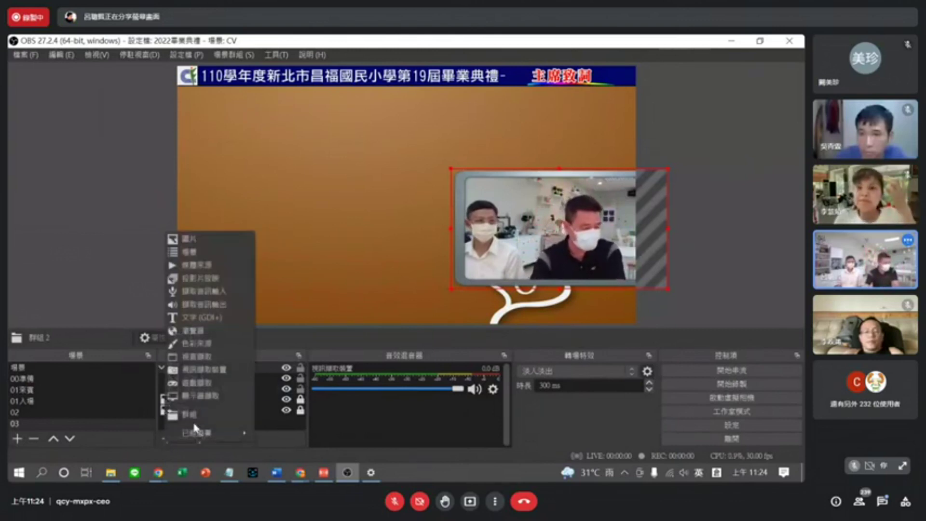
left_click(217, 401)
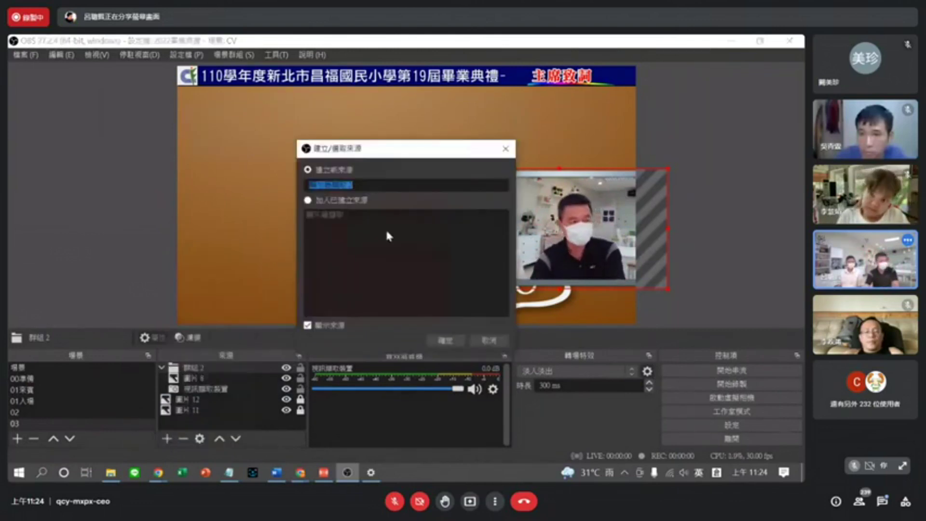
type("WOBD")
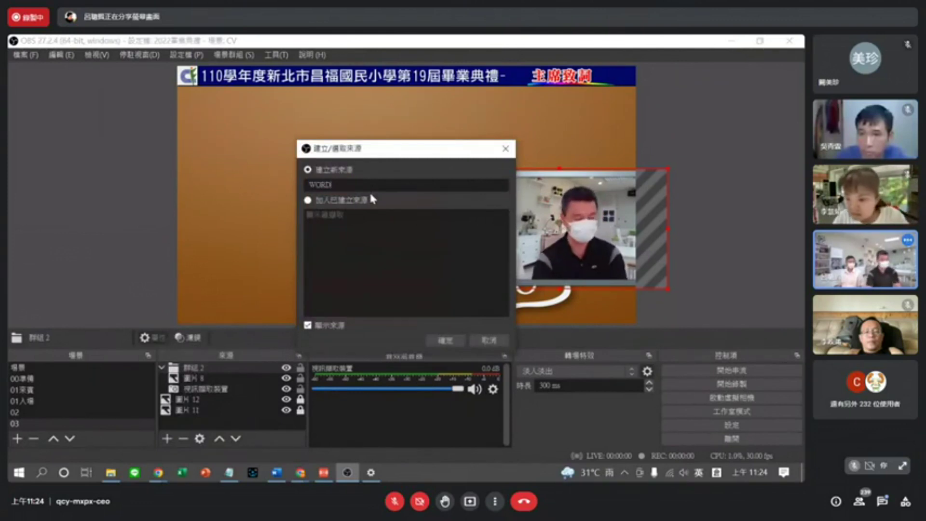
key("Home")
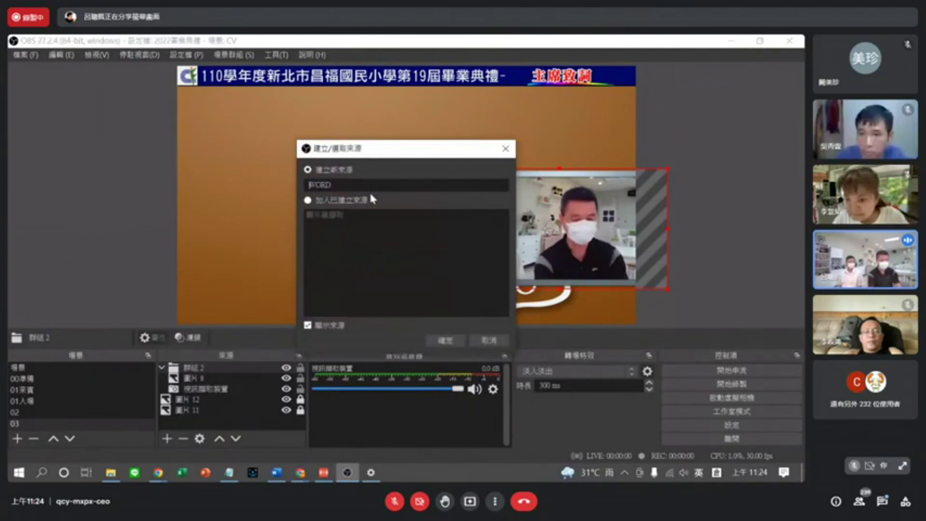
key("shift")
type("字")
type("中間畫面大")
type("幕_")
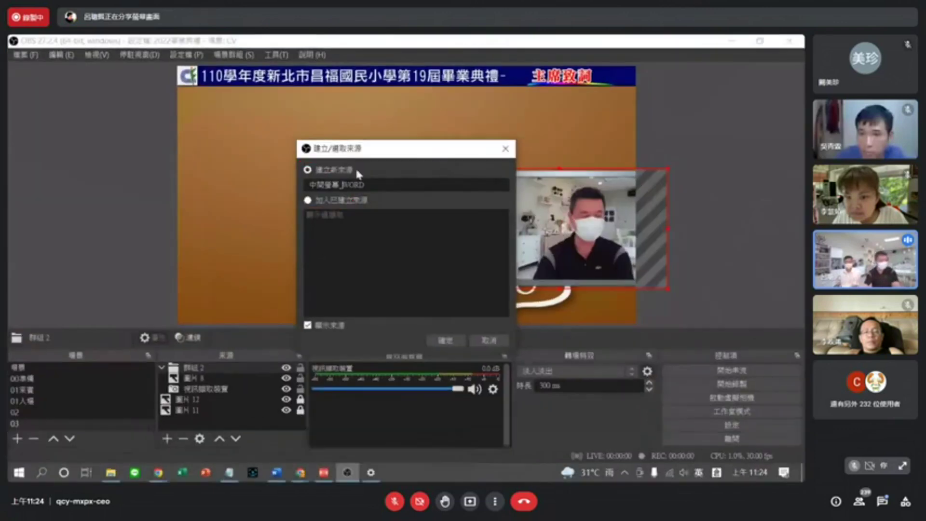
left_click(510, 475)
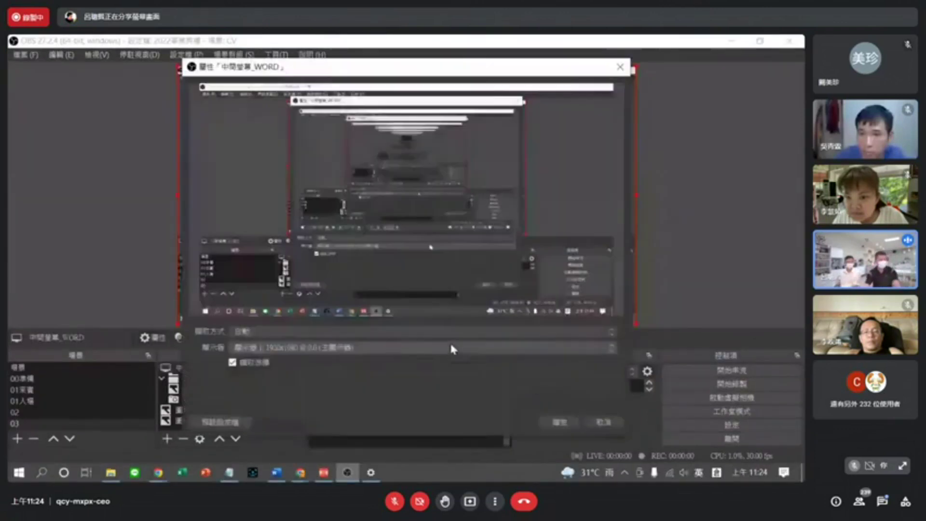
Set the 中間螢幕_WORD source to capture display 2 (顯示器 2, 1920x1080).
left_click(315, 348)
left_click(304, 365)
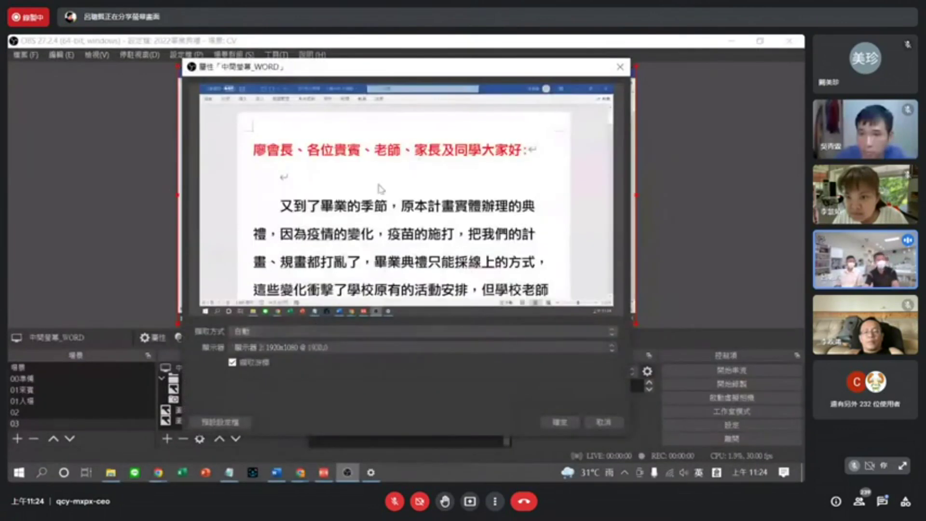
left_click(564, 424)
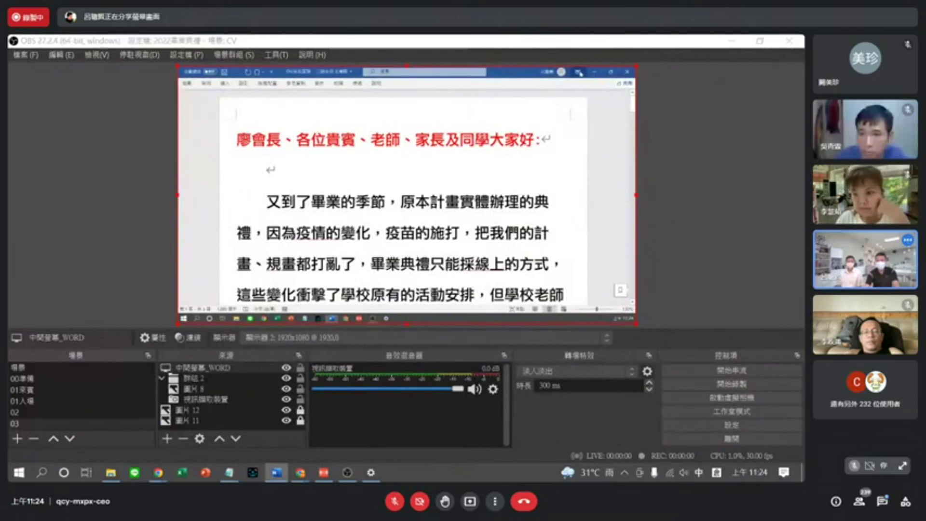
Auto-hide the ribbon in the Word speech document and switch back to OBS.
left_click(592, 73)
left_click(591, 86)
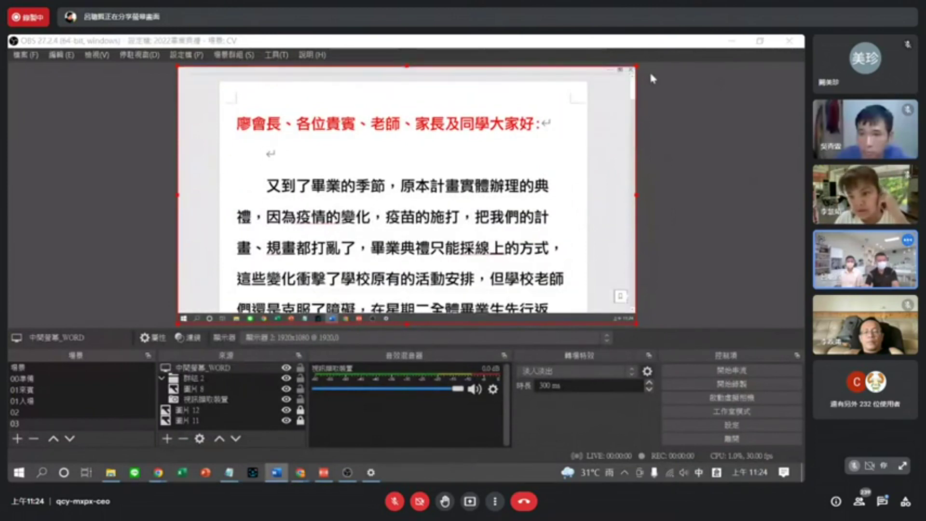
key("alt+Tab")
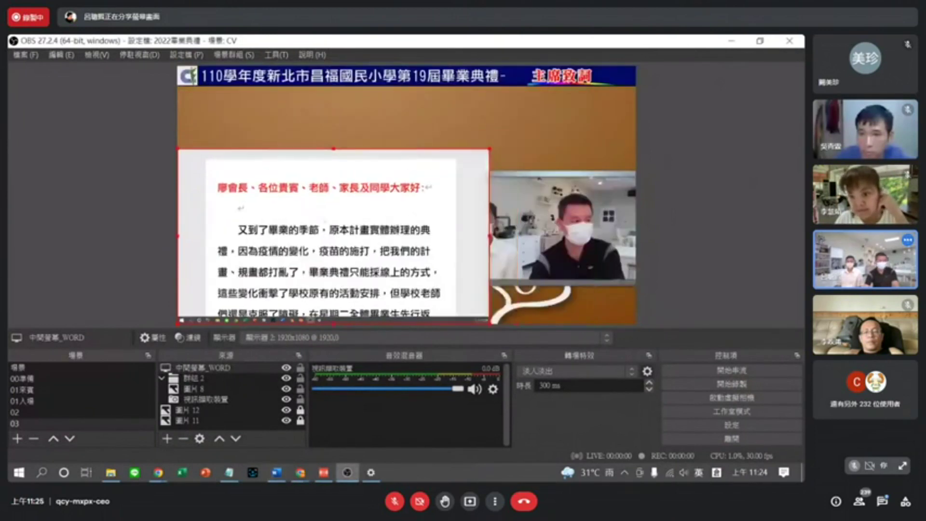
Shrink and reposition the Word display capture, and stretch it to fill the screen.
left_click_drag(392, 251, 392, 225)
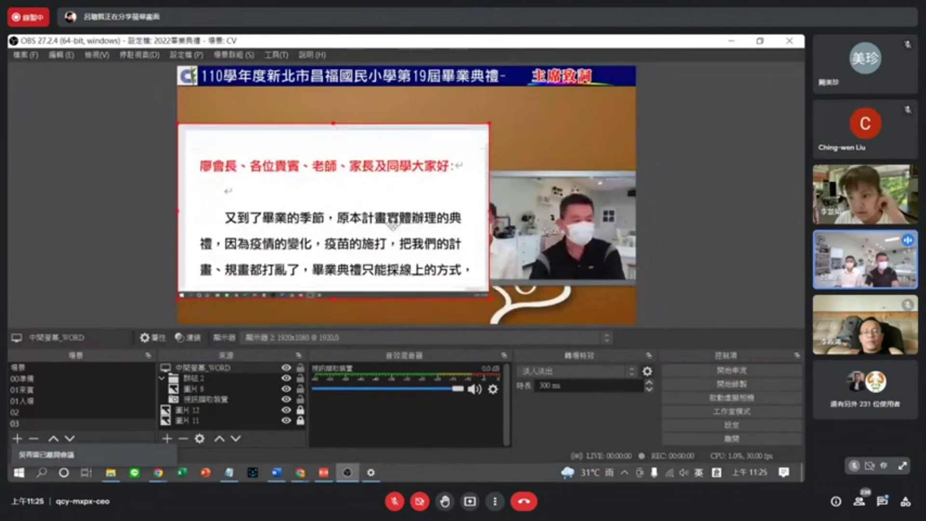
left_click_drag(490, 299, 440, 271)
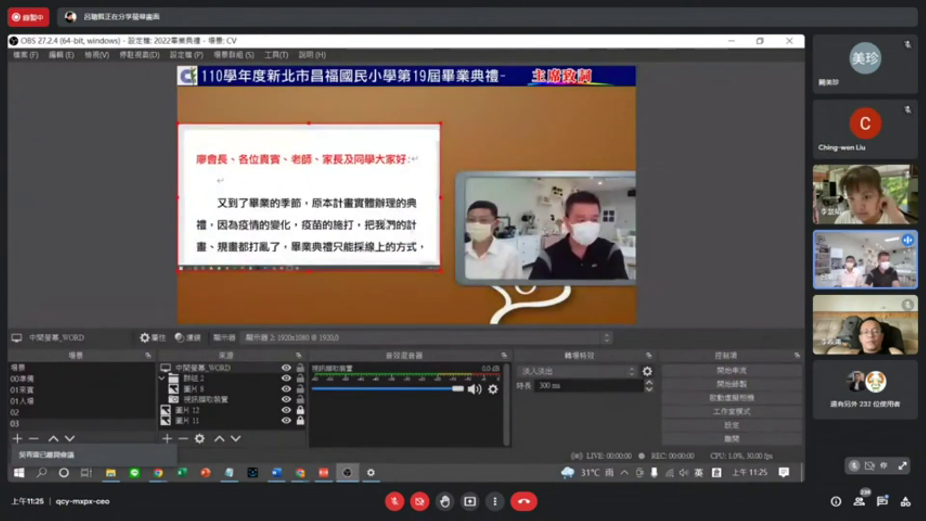
right_click(379, 221)
mouse_move(410, 299)
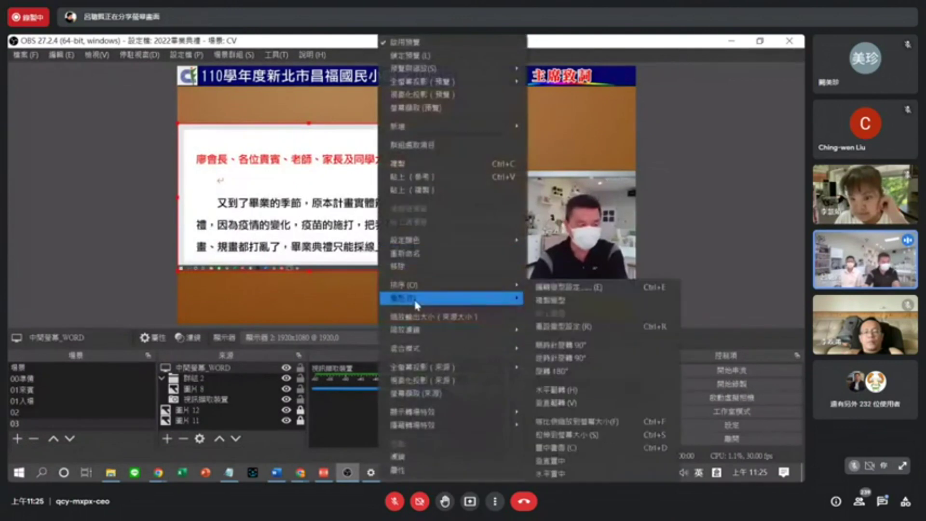
left_click(568, 436)
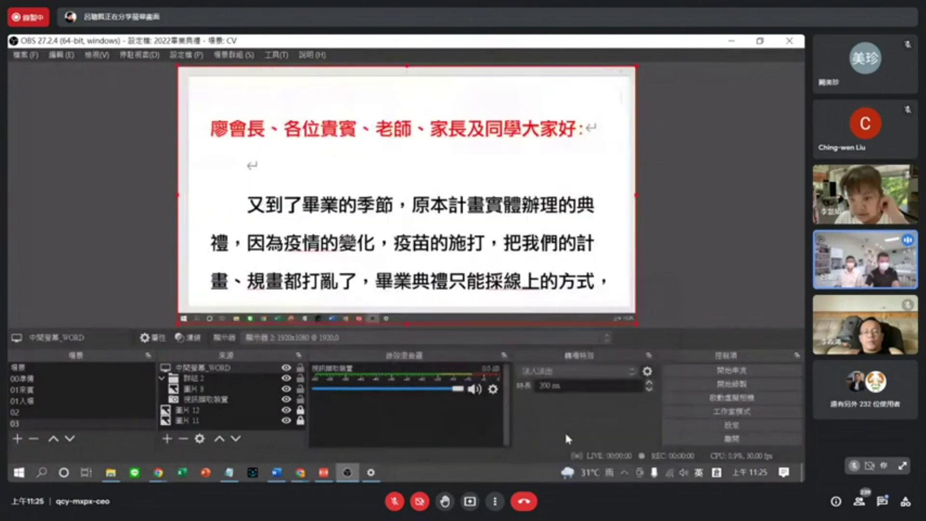
Resize the Word display capture and place it below the title banner, to the left of the camera group.
left_click_drag(638, 65, 446, 126)
left_click_drag(375, 202, 386, 180)
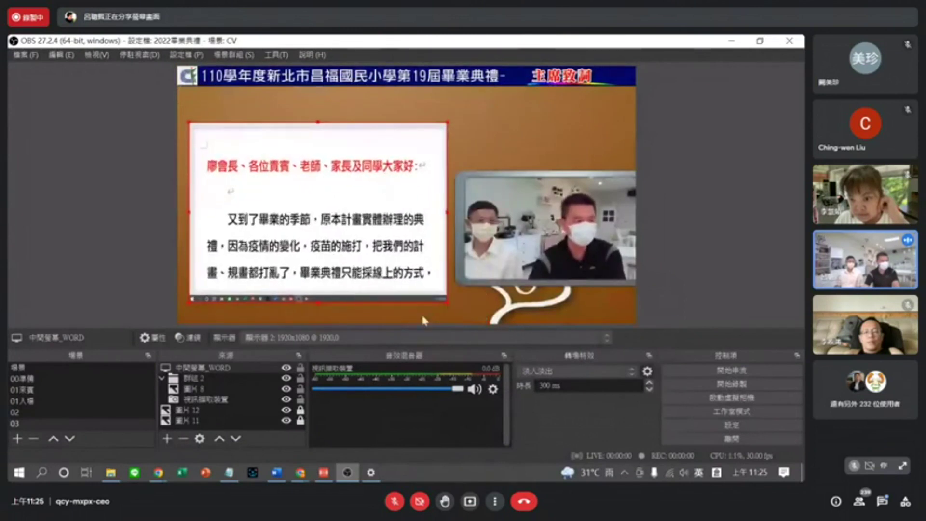
left_click_drag(448, 305, 449, 322)
left_click_drag(420, 274, 420, 264)
left_click(476, 296)
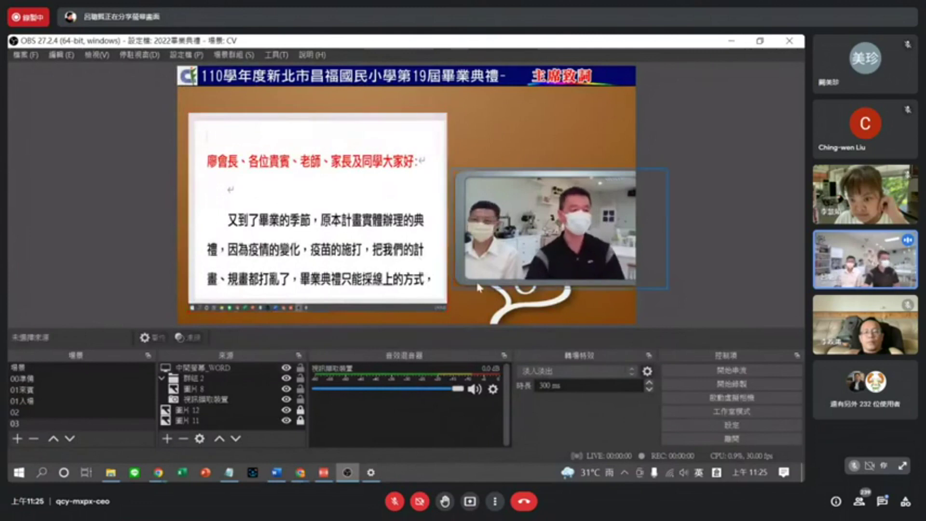
Add a new image source to scene 03 for a frame around the Word speech.
left_click(167, 439)
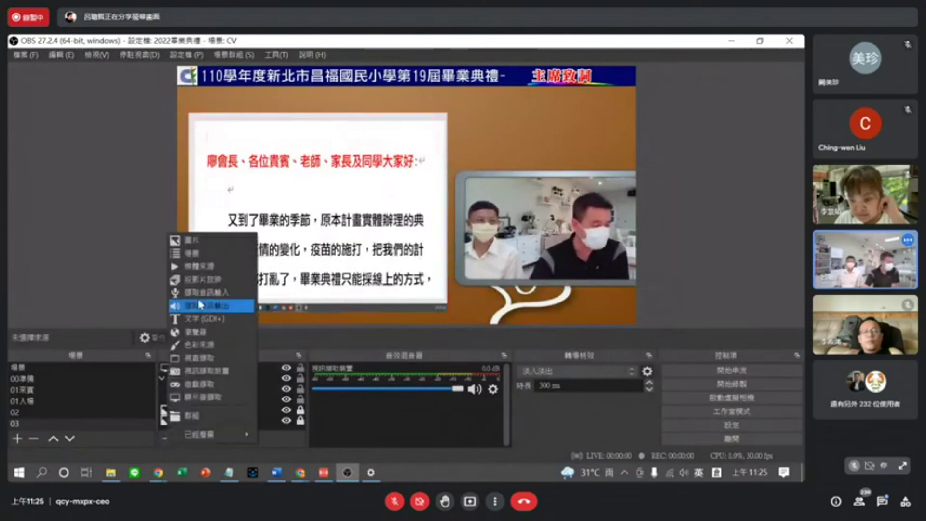
left_click(208, 251)
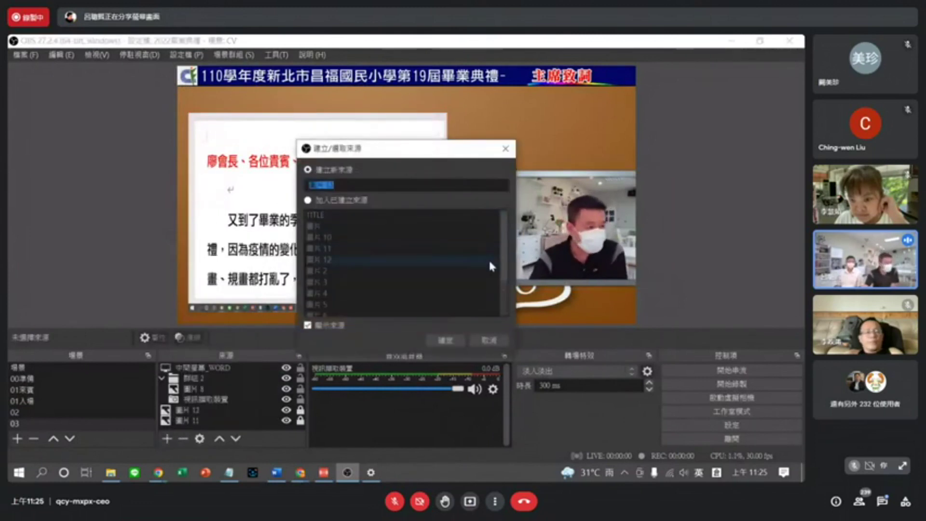
left_click(443, 341)
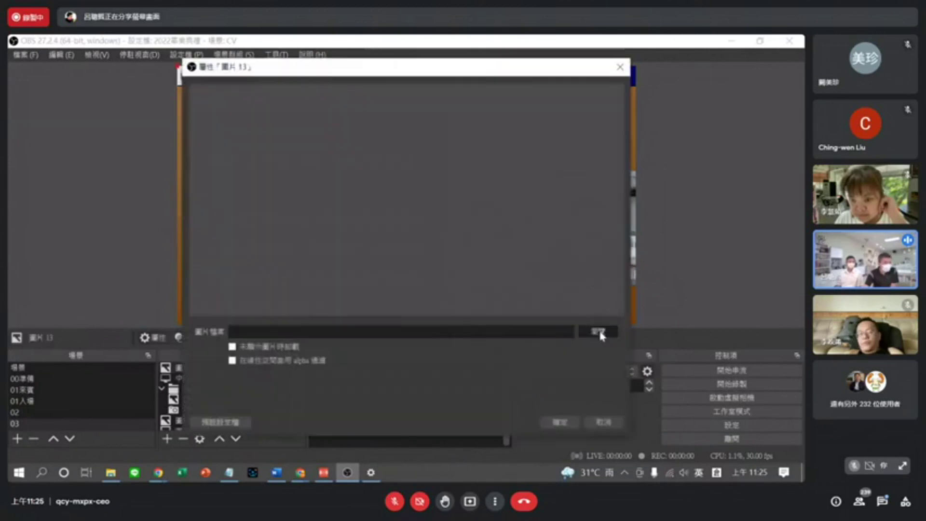
Load the gold and brown frame 外框8.png from the 0畢業典禮\素材 folder into the new image source.
left_click(598, 329)
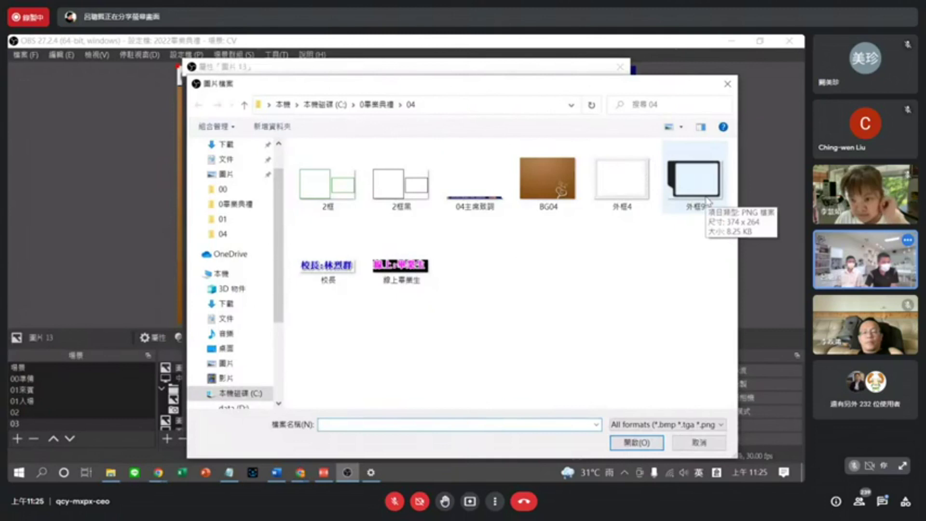
left_click(622, 181)
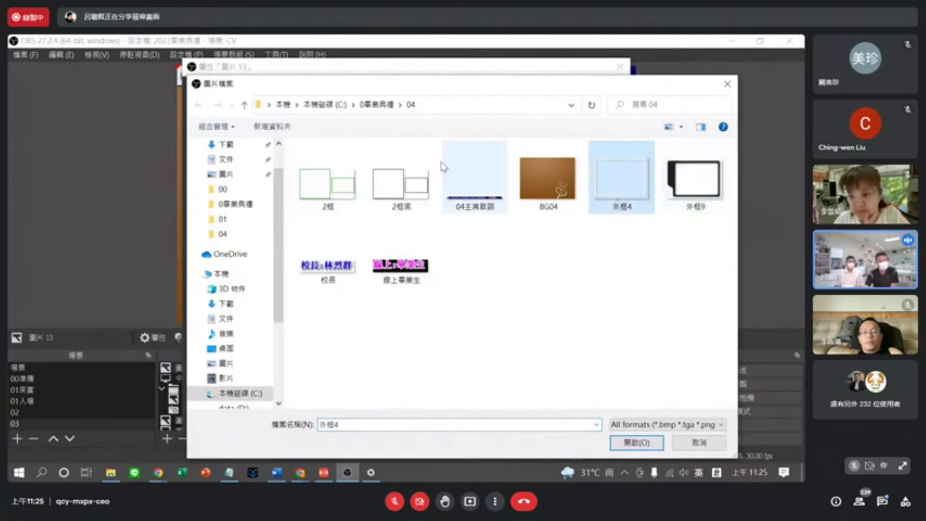
left_click(377, 105)
scroll(421, 338, "down", 5)
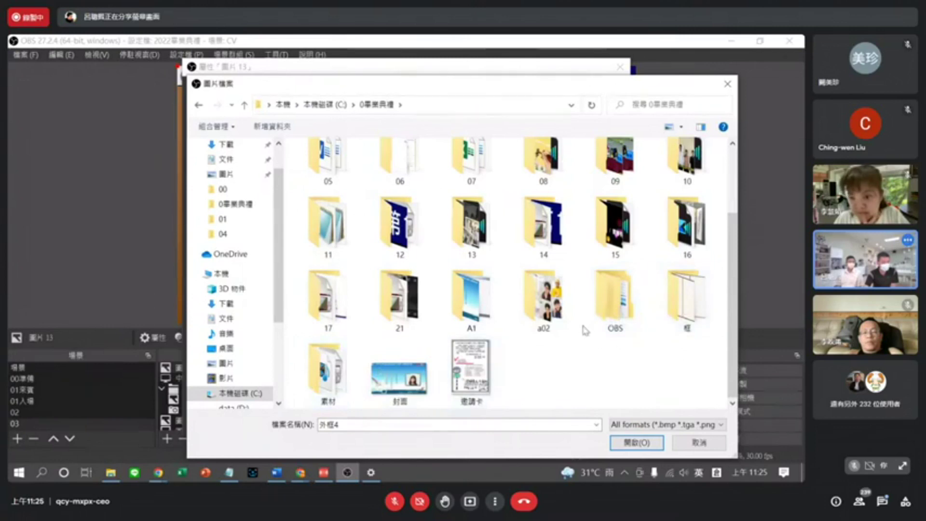
double_click(328, 371)
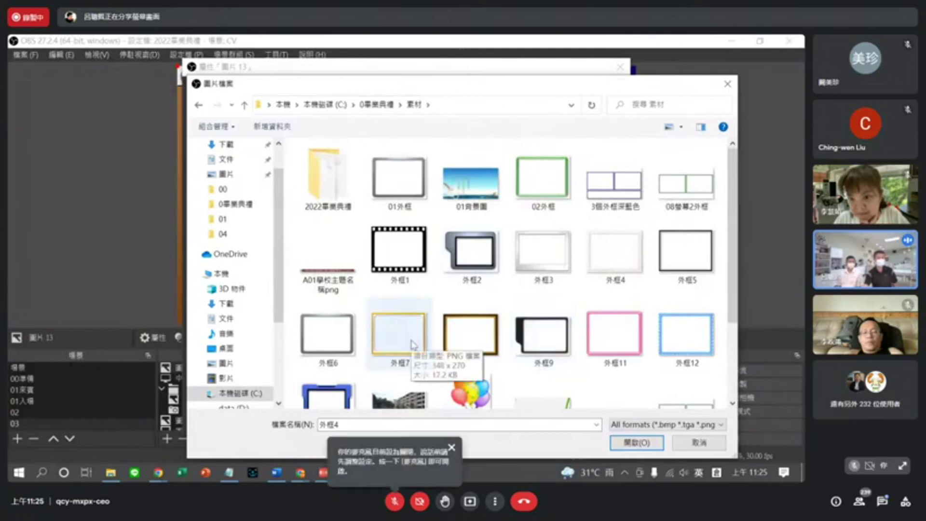
left_click(399, 357)
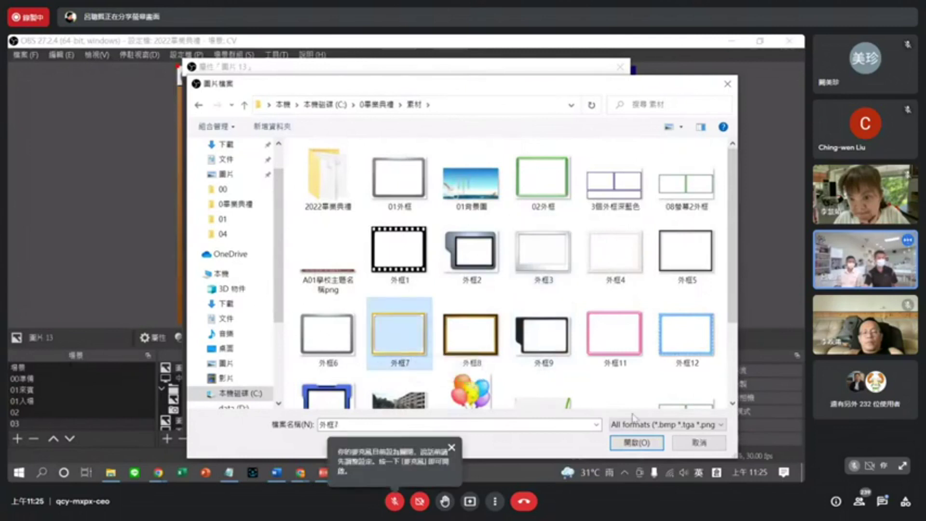
key("Right")
left_click(644, 437)
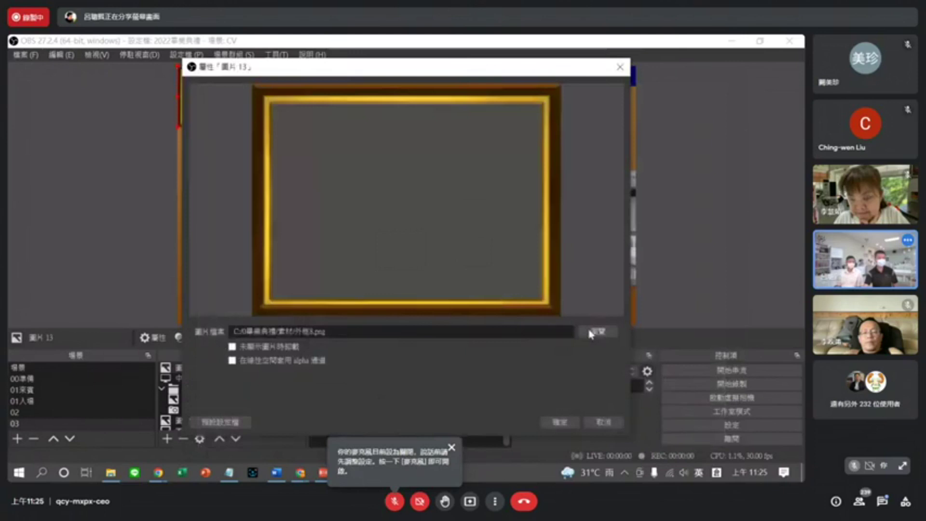
left_click(556, 422)
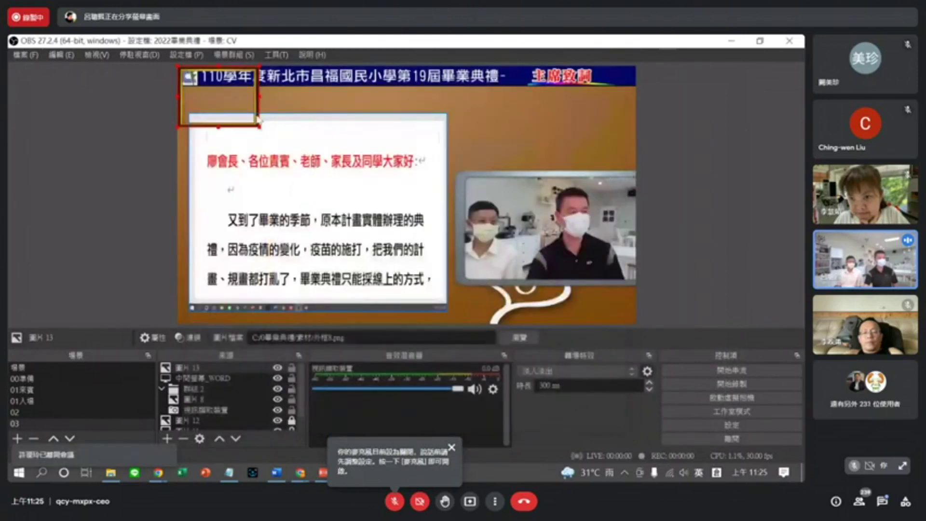
Stretch the gold frame to screen size, and reposition and resize it to surround the Word speech capture.
left_click_drag(258, 118, 306, 197)
right_click(306, 198)
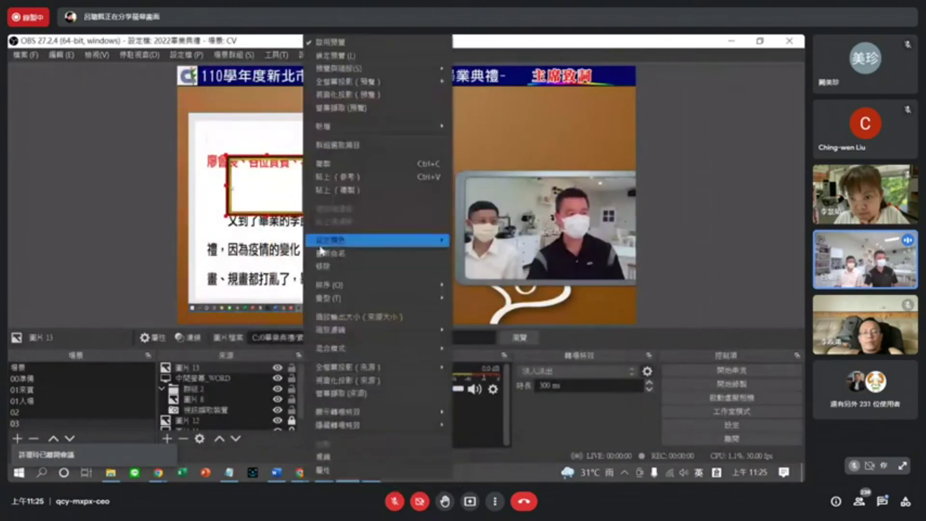
mouse_move(362, 299)
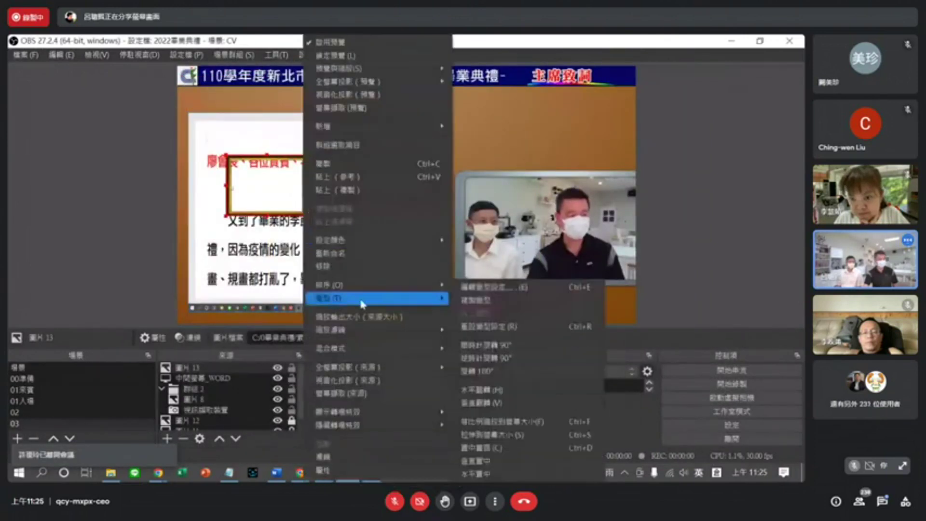
left_click(503, 435)
left_click_drag(635, 65, 356, 111)
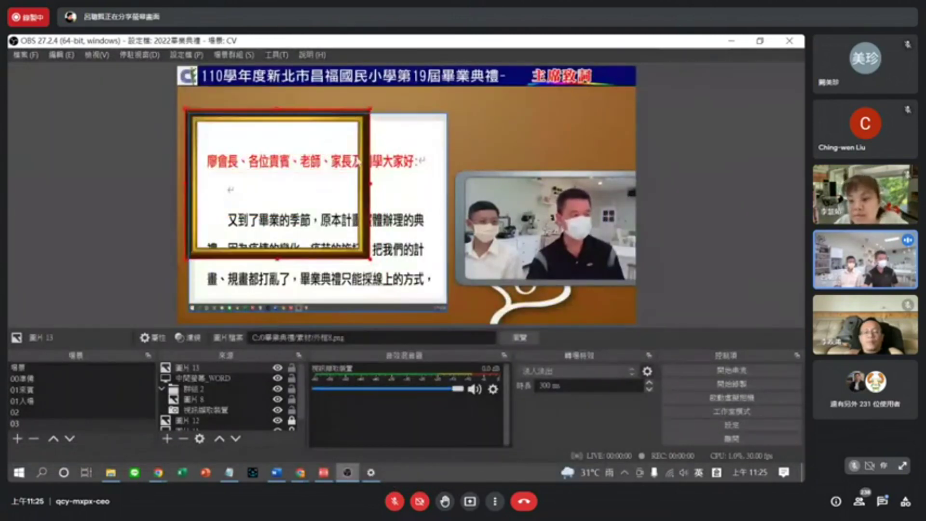
left_click_drag(367, 261, 457, 323)
left_click(466, 309)
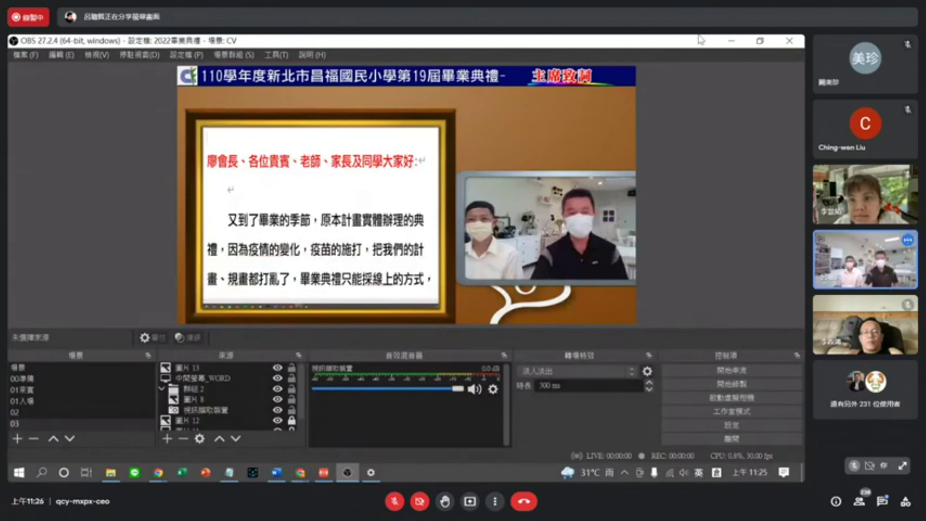
Scroll through the Word speech to check it inside the framed capture, and return to its beginning.
scroll(320, 217, "down", 2)
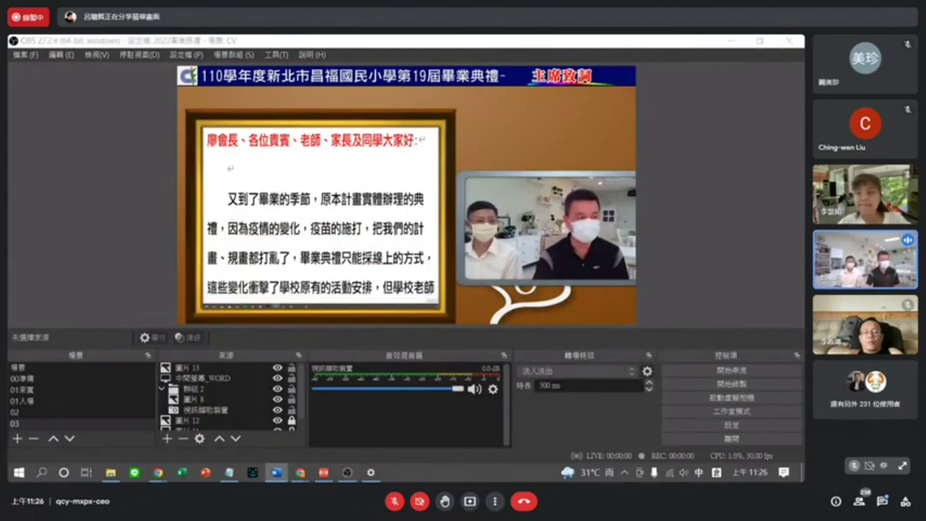
scroll(321, 217, "down", 1)
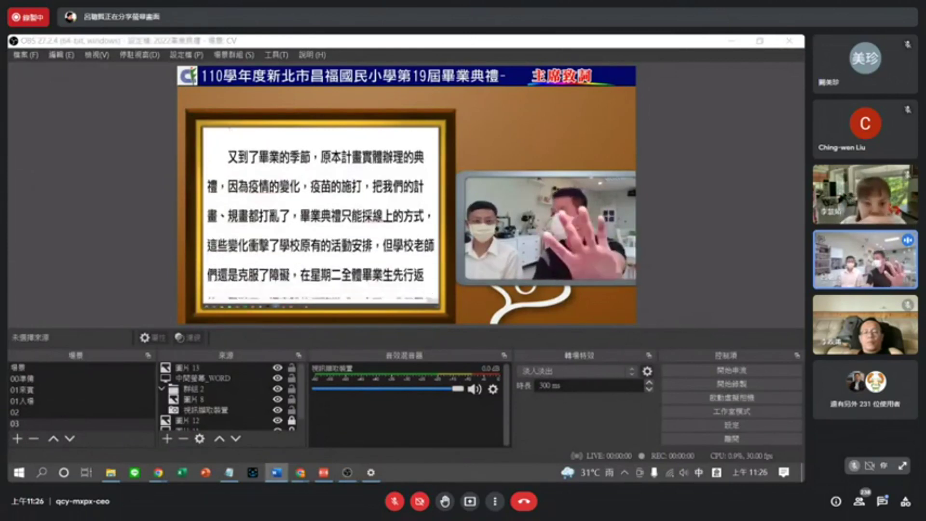
scroll(321, 217, "down", 1)
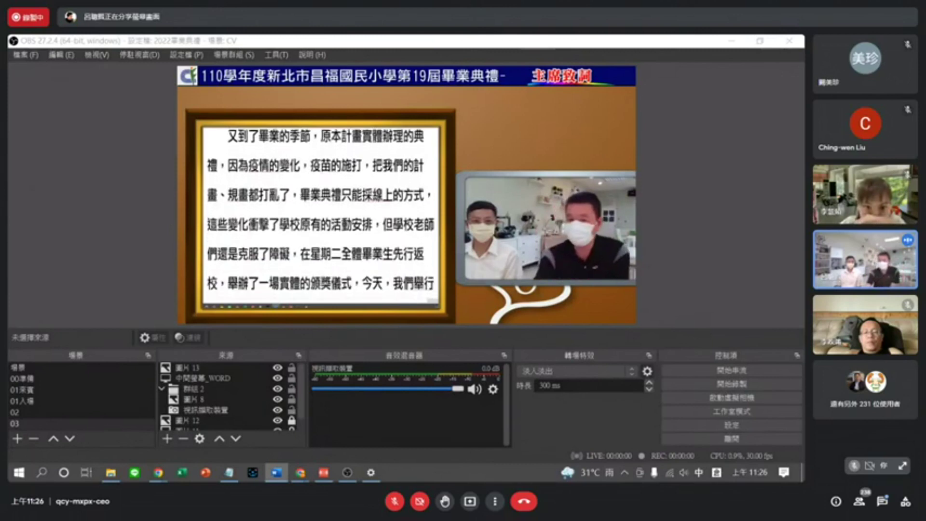
scroll(321, 217, "down", 1)
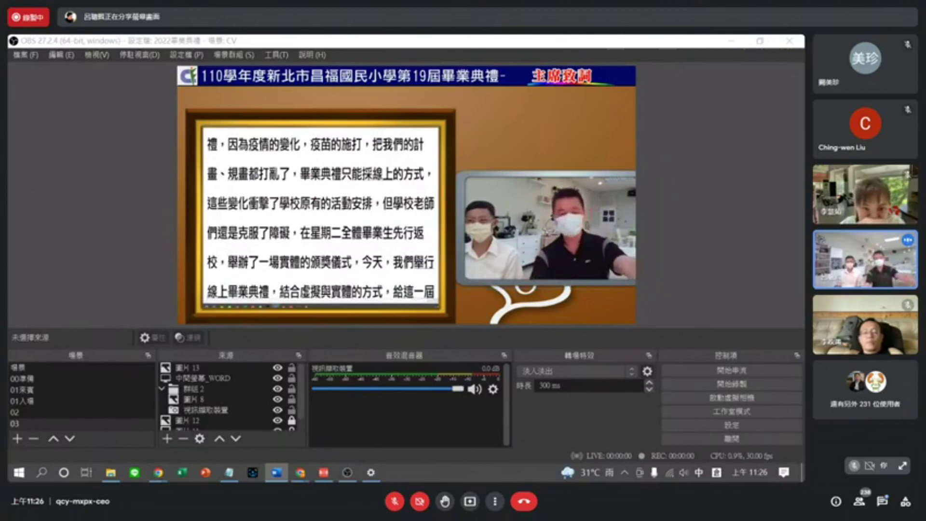
scroll(320, 217, "down", 2)
scroll(321, 217, "down", 2)
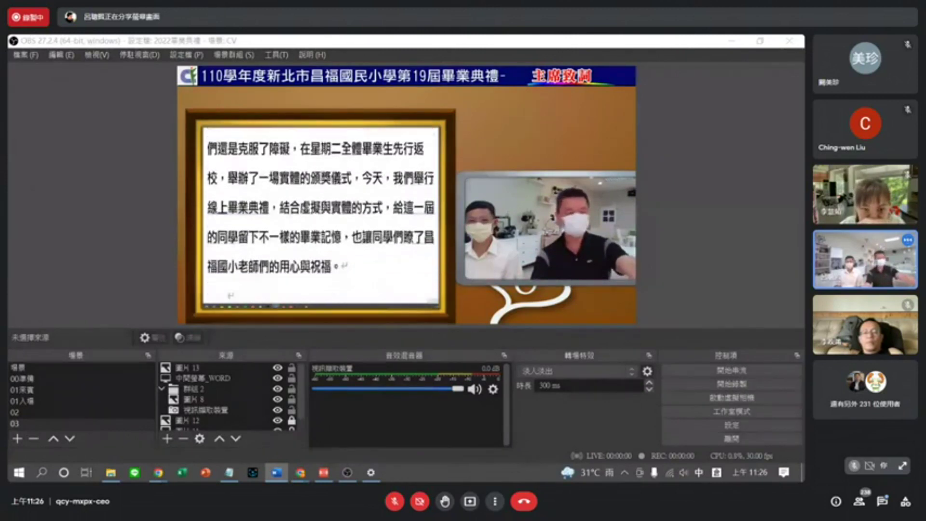
scroll(321, 217, "down", 3)
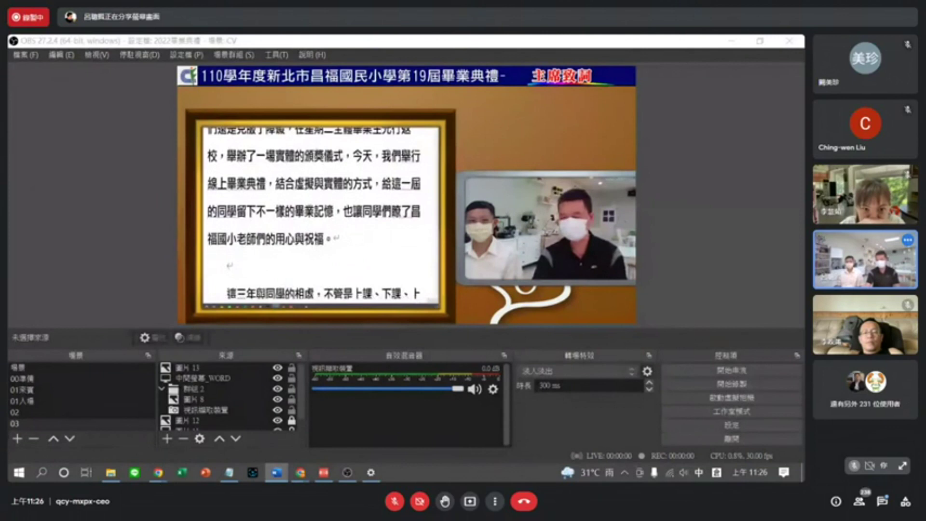
key("alt+Tab")
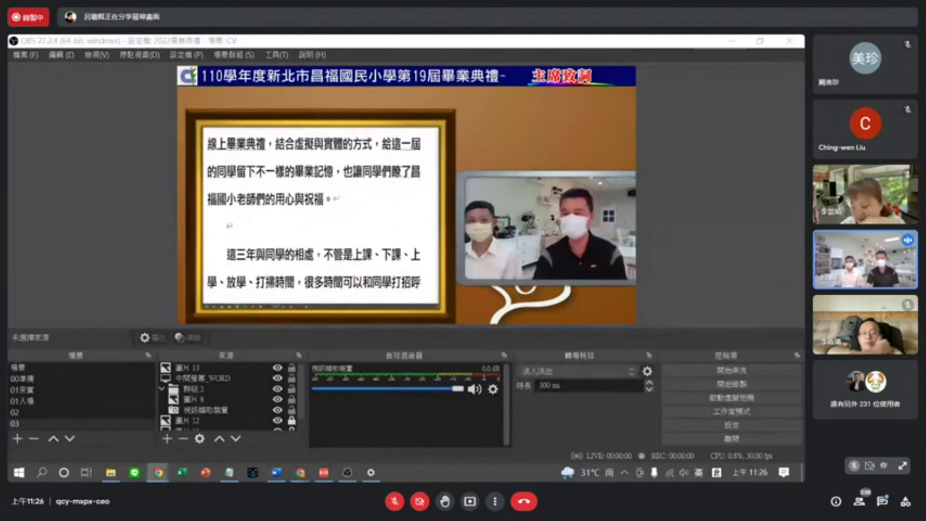
key("alt+Tab")
scroll(320, 212, "down", 10)
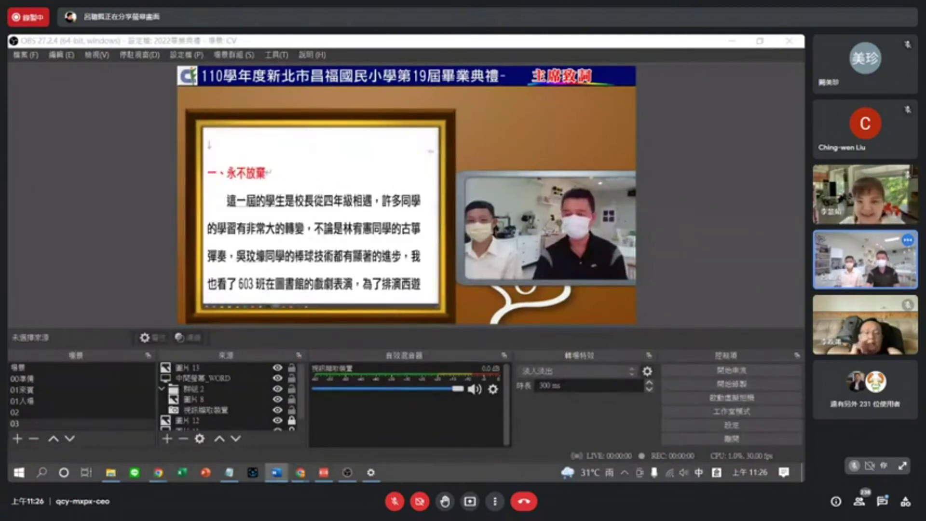
scroll(321, 213, "down", 15)
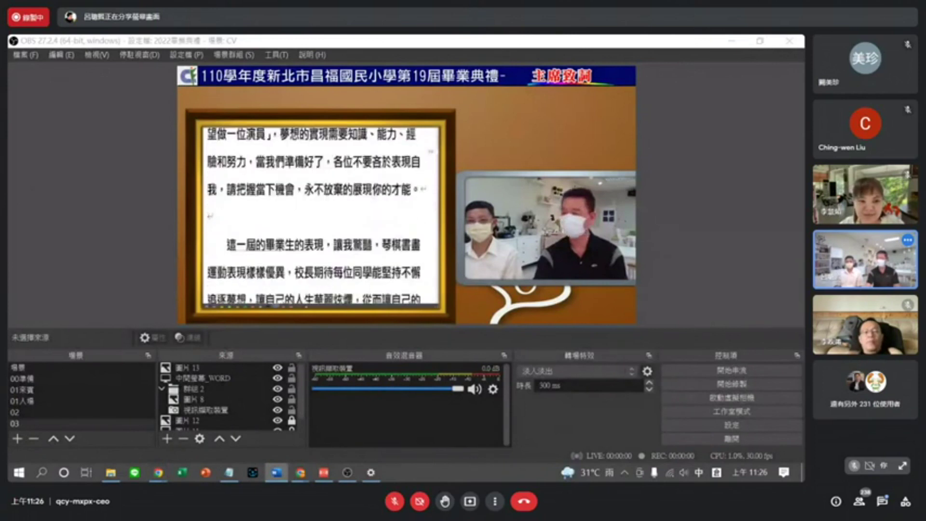
scroll(321, 212, "up", 20)
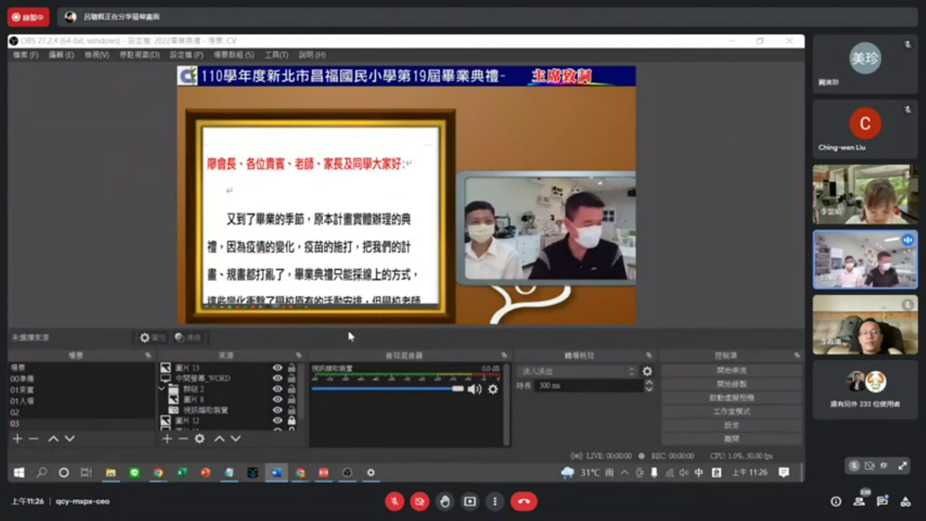
Switch to the scene collection 111年昌福畢業典禮 and enlarge the lower docks to show more of the scene list.
left_click(240, 56)
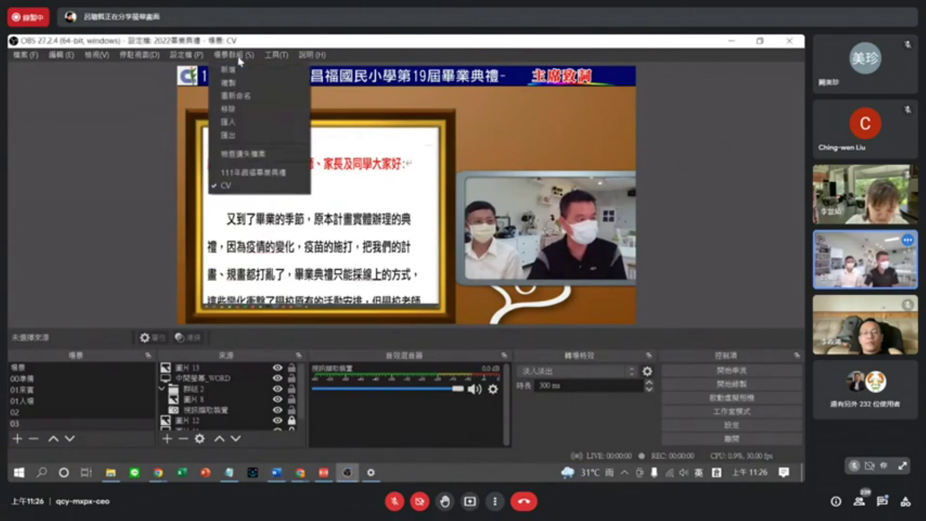
left_click(254, 175)
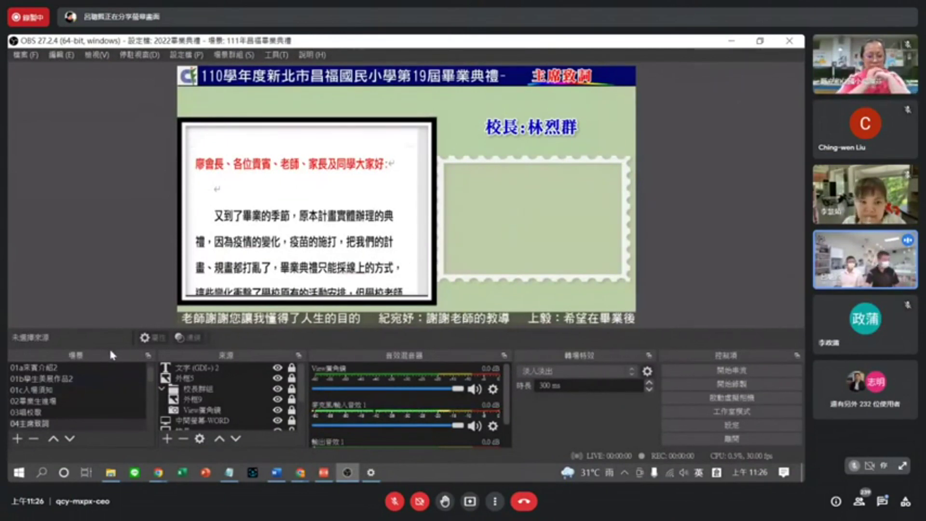
left_click_drag(111, 347, 111, 242)
Preview the ceremony scenes from 05家長會長致詞 through 13畢業生向師長行謝師禮, one after another.
left_click(56, 329)
left_click(55, 340)
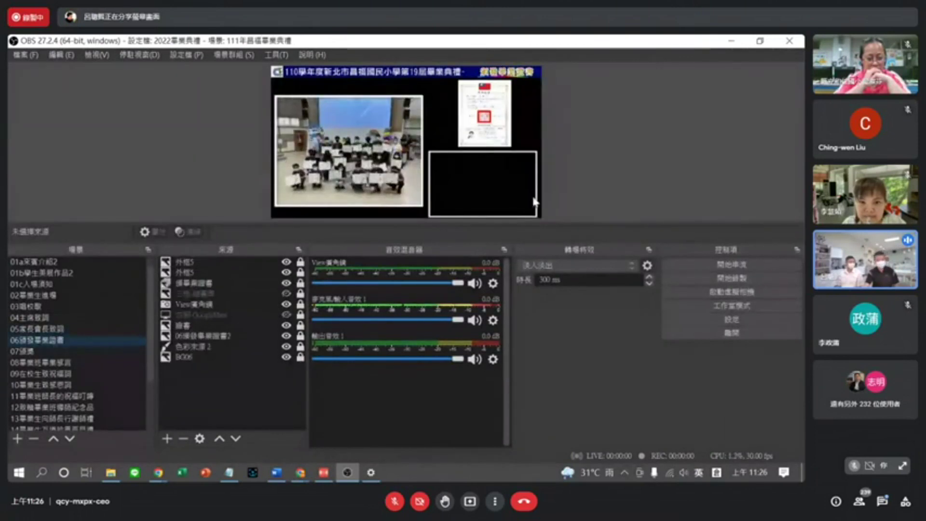
left_click(35, 354)
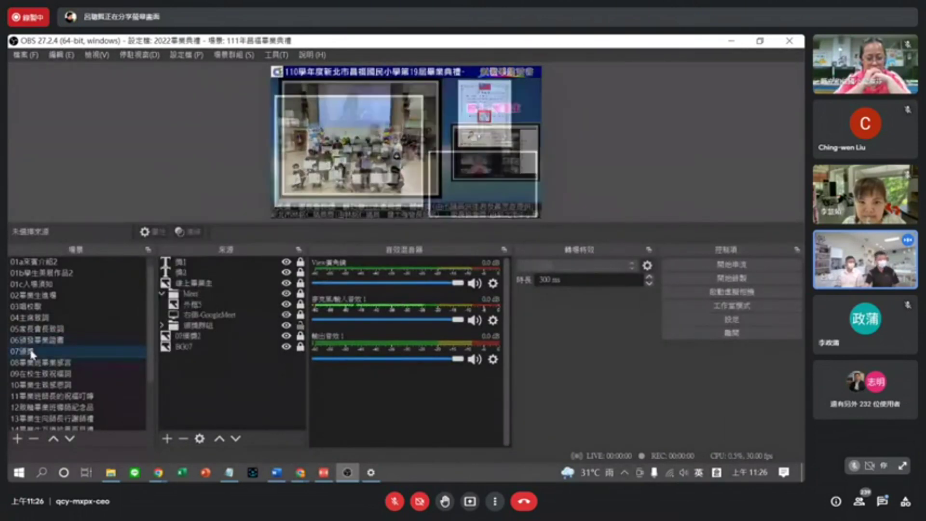
left_click(34, 362)
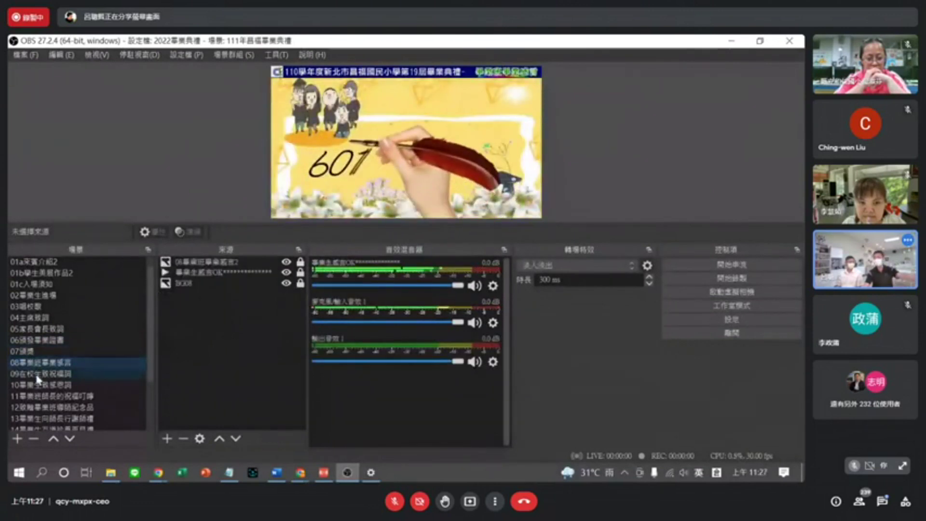
left_click(38, 375)
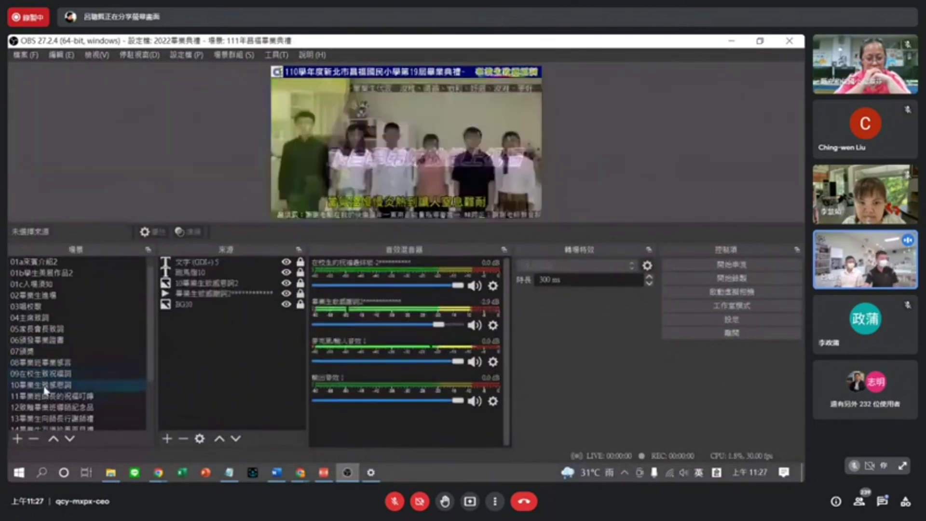
left_click(45, 396)
left_click(50, 419)
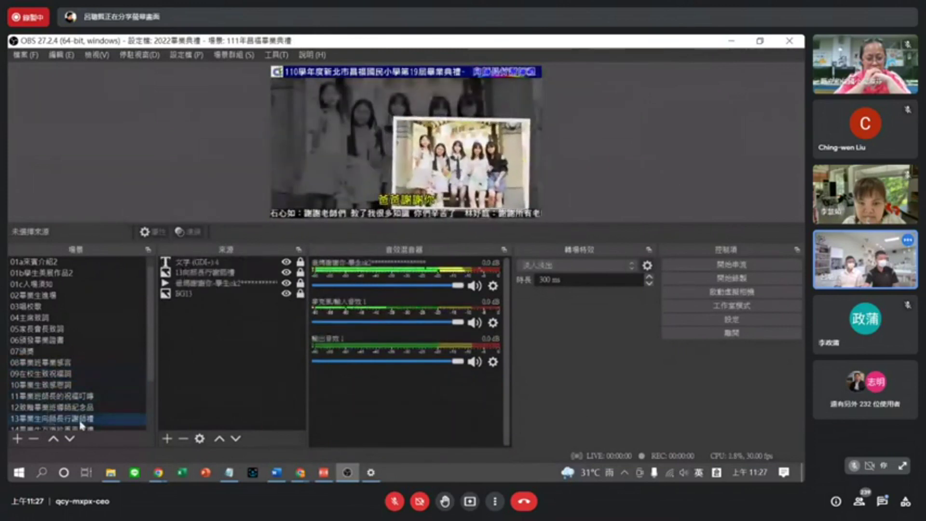
Preview scenes 14畢業生互道珍重再見禮 and 15唱畢業歌/青春有你 with an enlarged preview area, and expand the lower docks again.
scroll(87, 387, "down", 2)
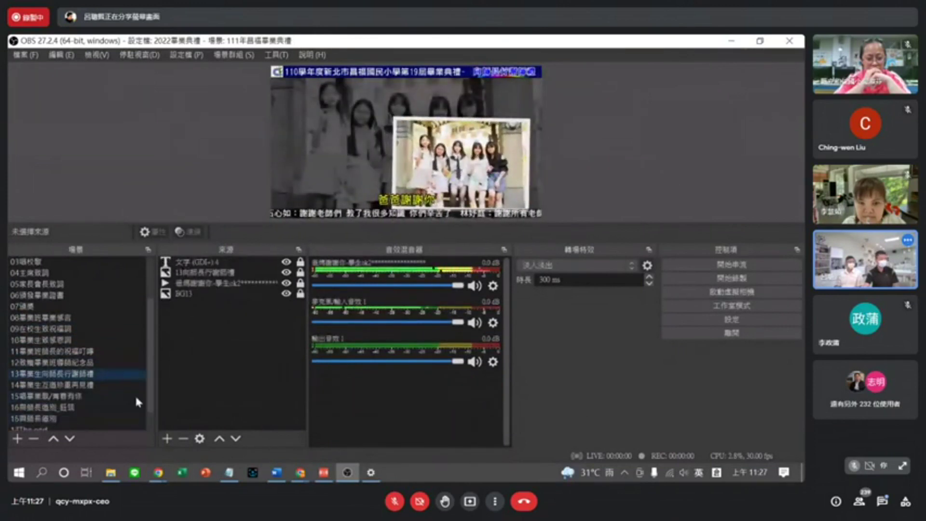
left_click(87, 385)
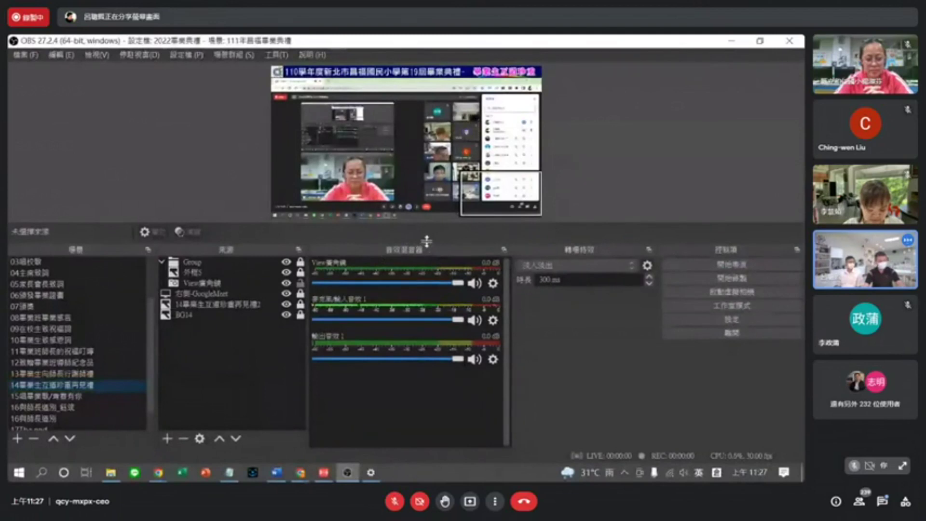
left_click_drag(425, 241, 442, 329)
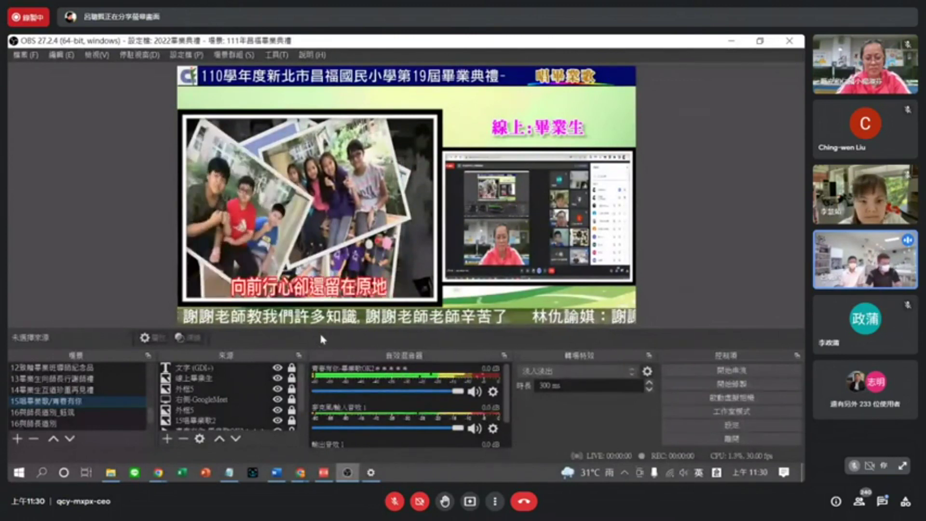
left_click_drag(322, 333, 307, 199)
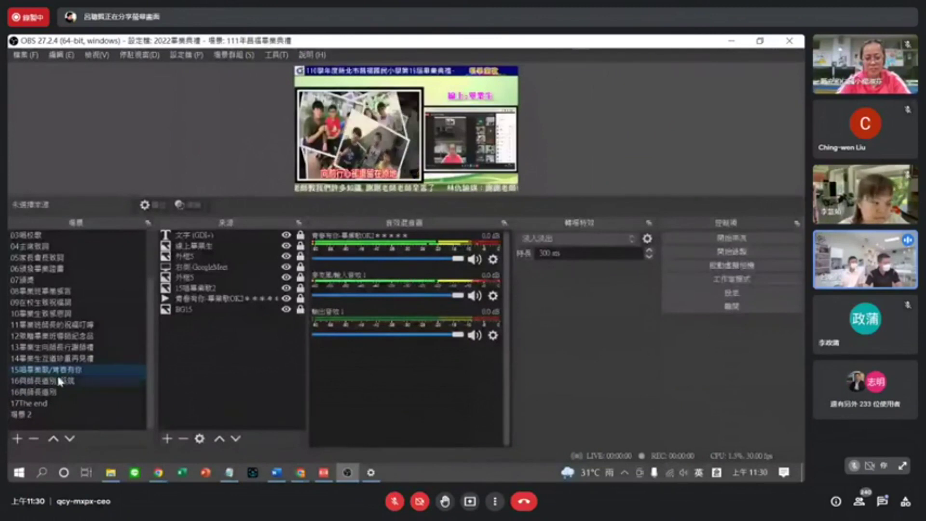
Show the playback progress of scene 15's graduation song video, and preview the first 16與師長道別 farewell scene.
left_click(235, 299)
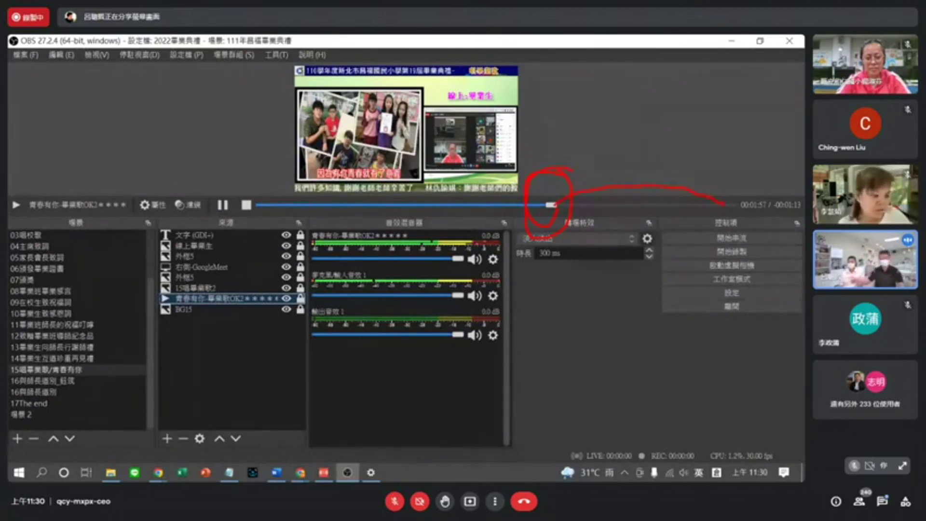
left_click(68, 382)
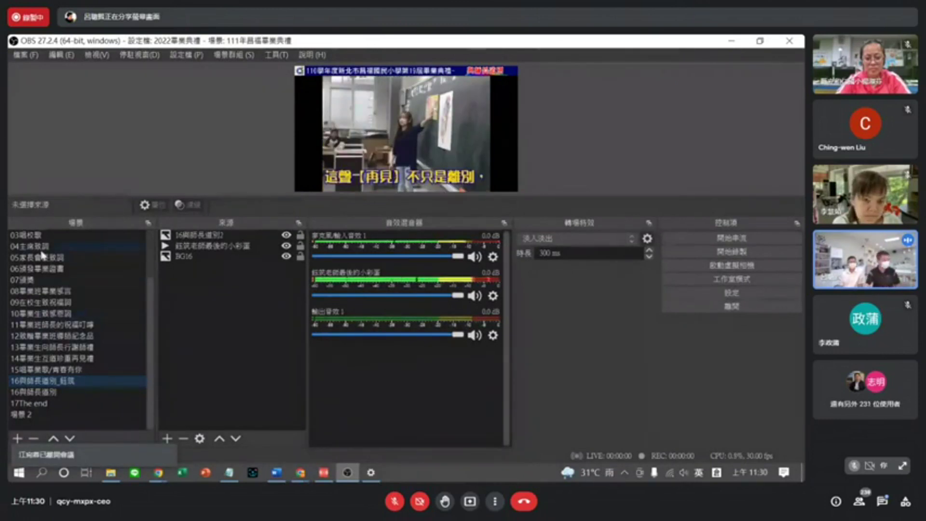
Preview scene 01b學生美展作品2 with an enlarged preview area, and skip its art exhibition video close to the end.
left_click_drag(150, 295, 149, 216)
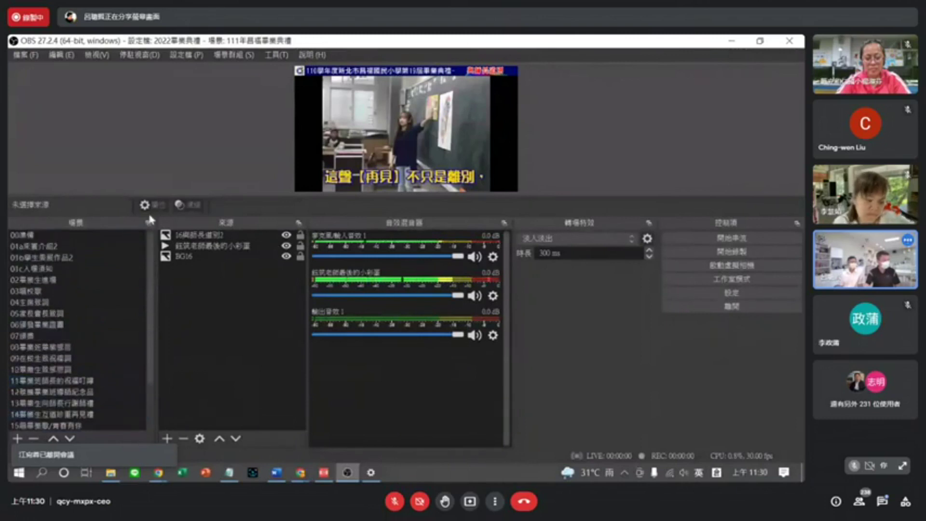
left_click(54, 258)
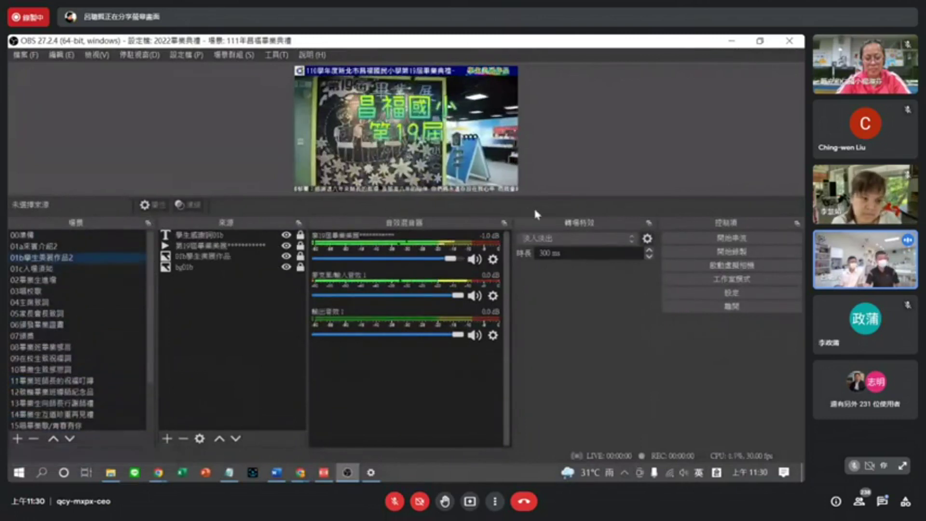
left_click_drag(537, 216, 559, 335)
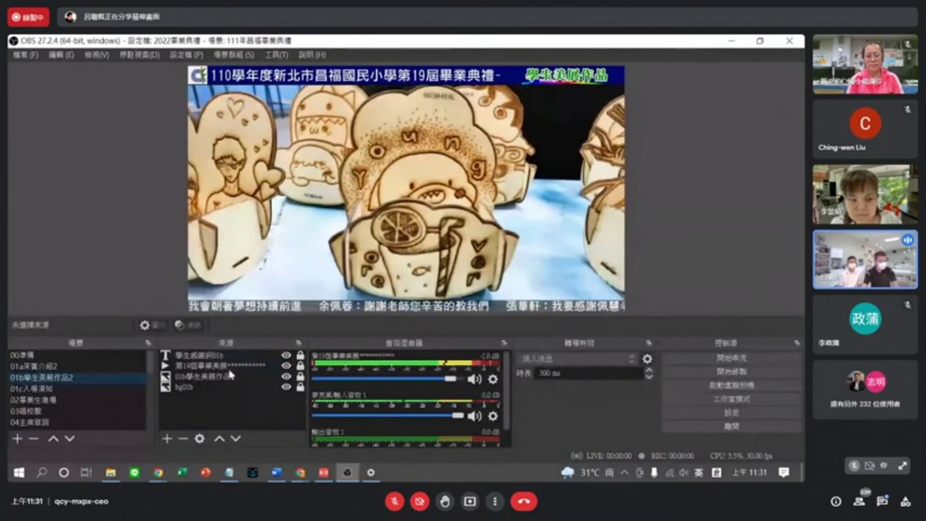
left_click(227, 367)
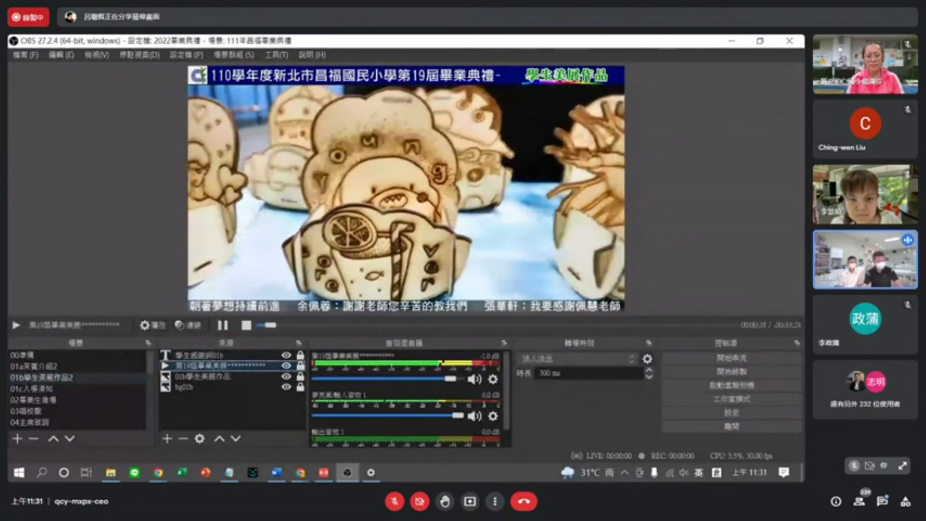
left_click_drag(279, 322, 726, 329)
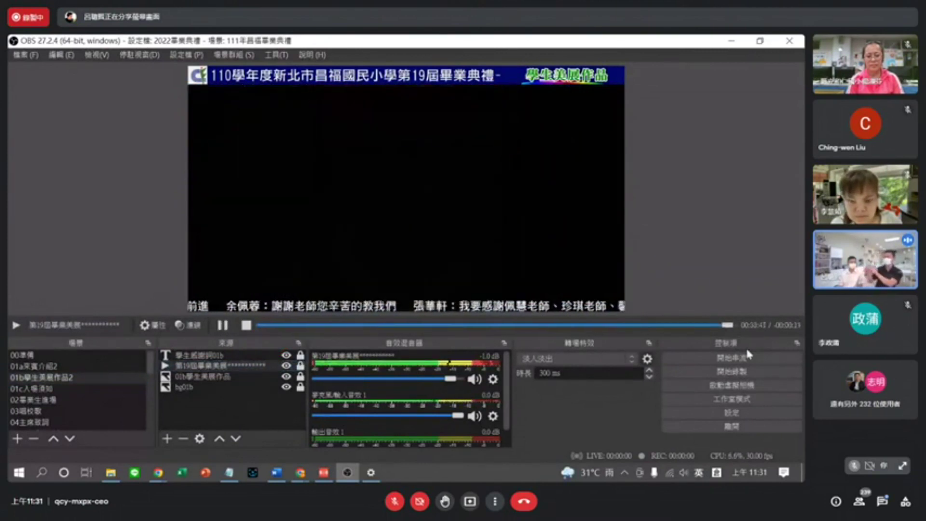
Preview scene 01c入場須知 and switch back to the scene collection CV.
left_click(54, 388)
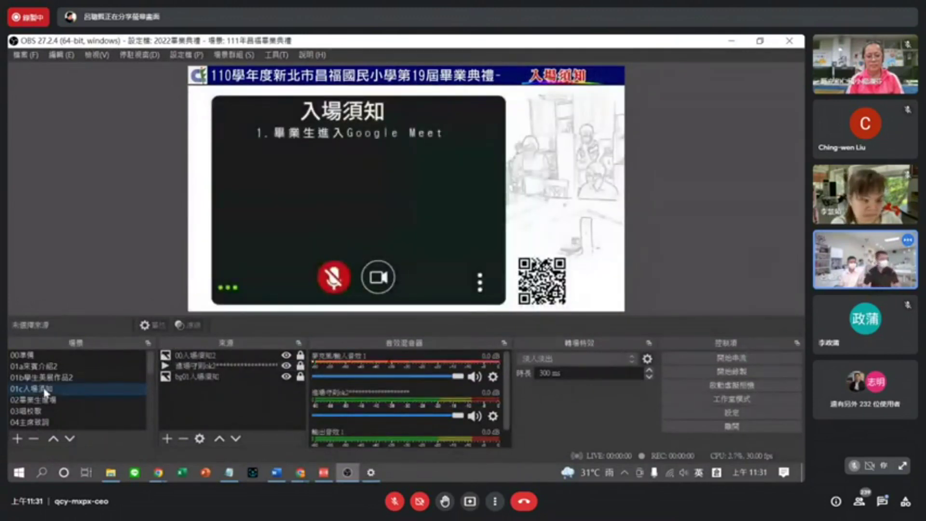
left_click(236, 56)
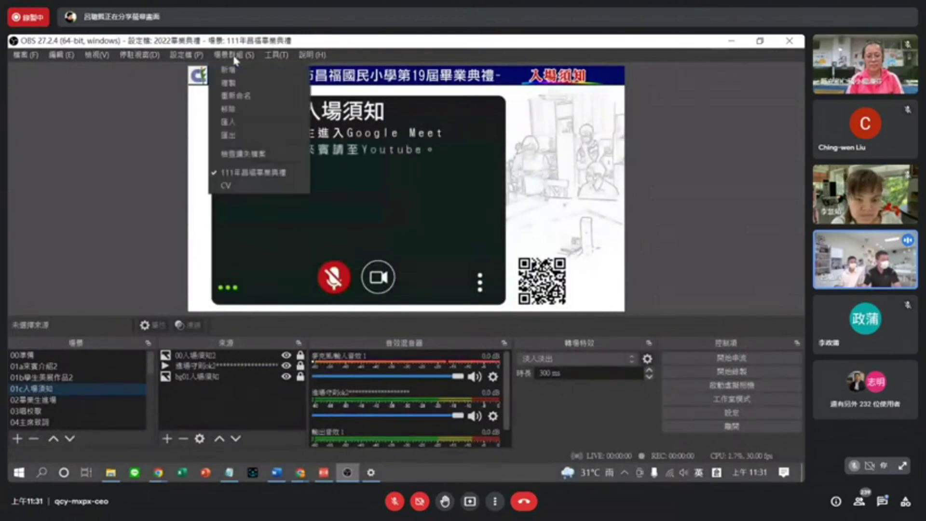
left_click(238, 187)
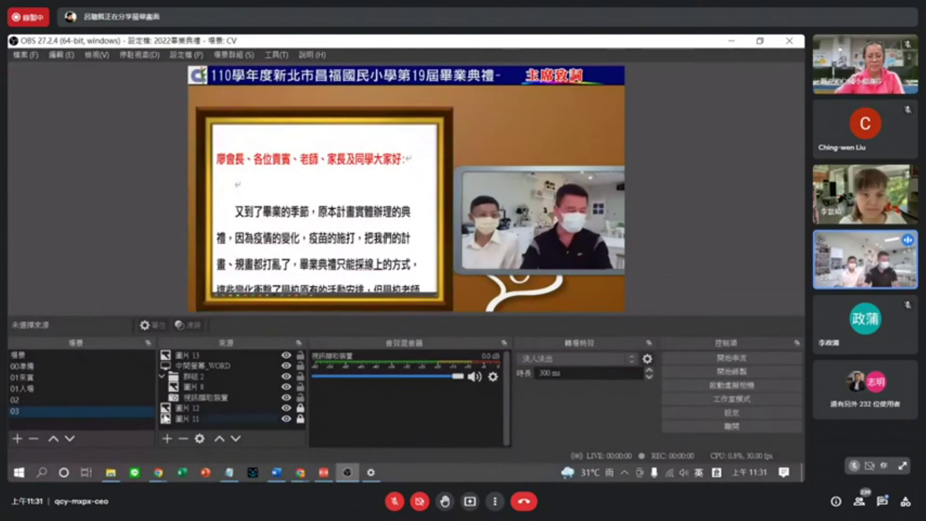
Switch to the YouTube Studio live stream page in Chrome and reveal the masked stream key.
mouse_move(158, 472)
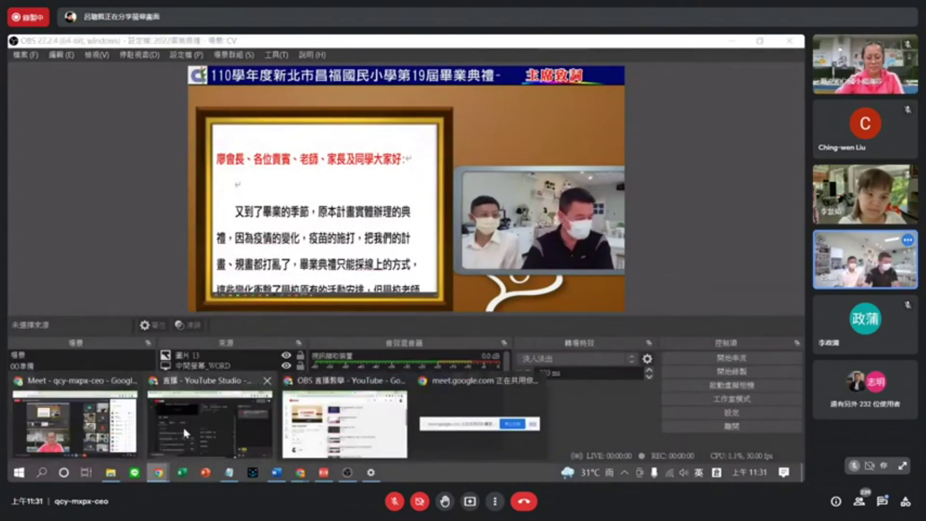
left_click(230, 423)
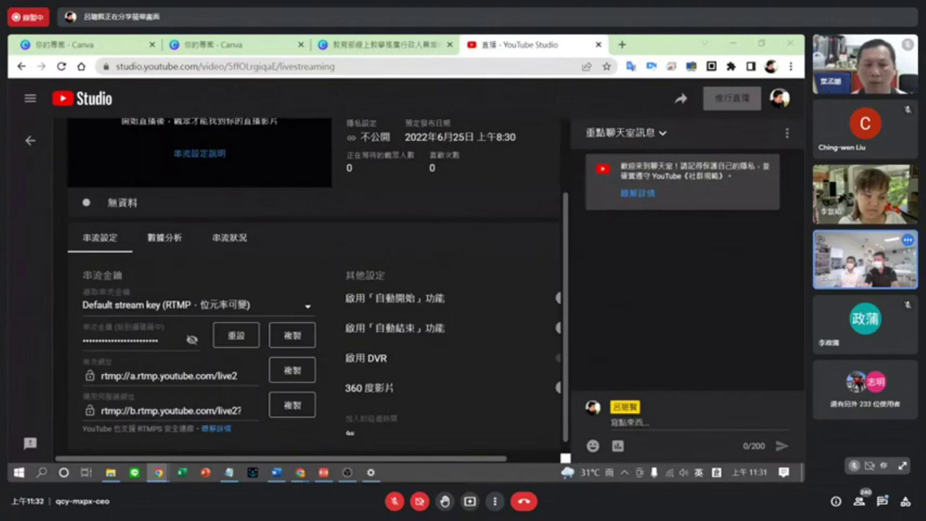
left_click(192, 340)
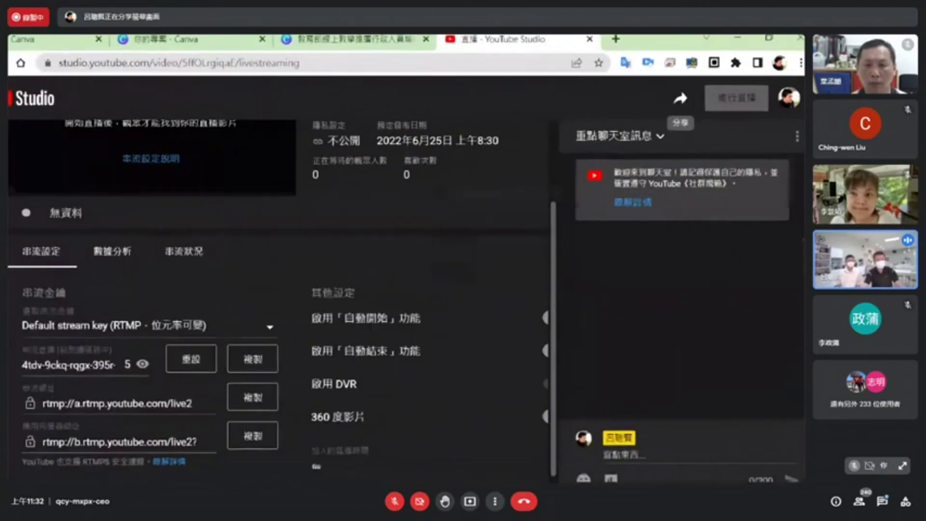
Point out the live stream's share option, open its sharing dialog, and magnify and copy the video link.
key("ctrl+1")
left_click_drag(668, 83, 697, 94)
key("Escape")
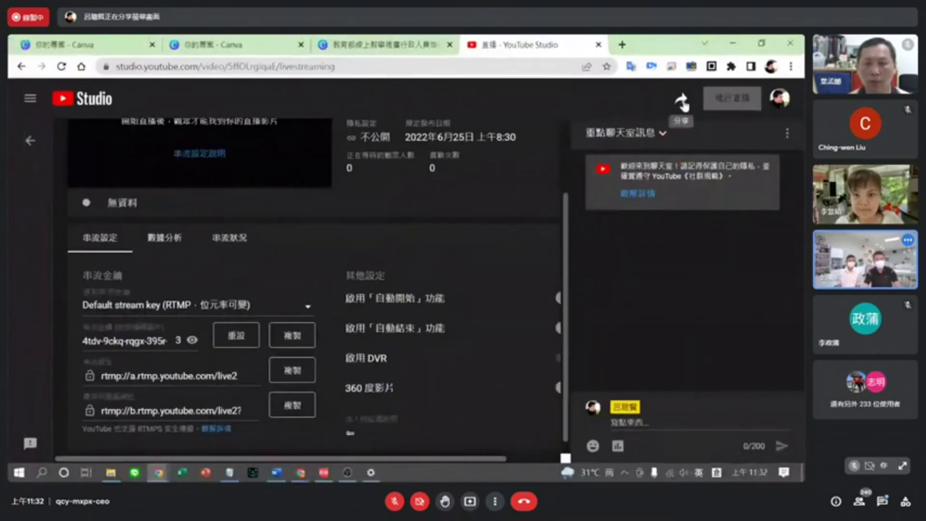
left_click(681, 99)
key("ctrl+1")
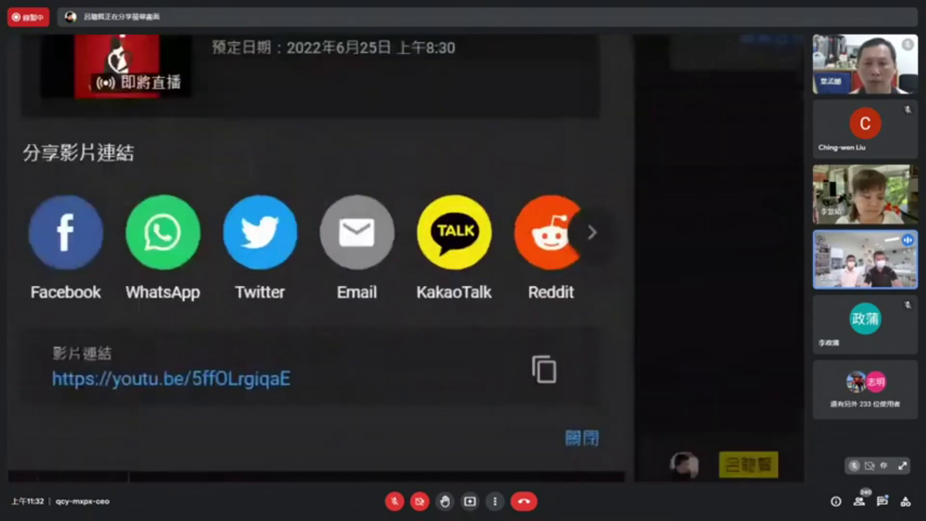
left_click_drag(149, 314, 495, 379)
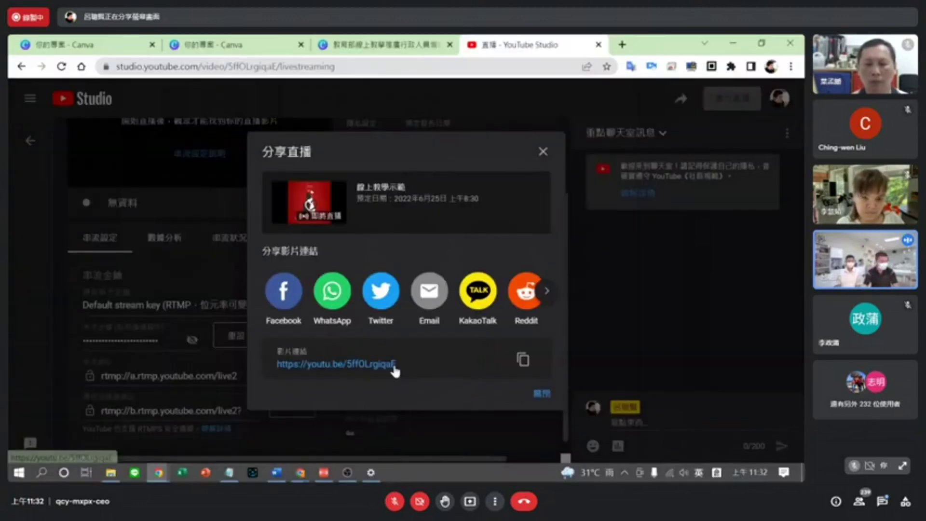
left_click(394, 369)
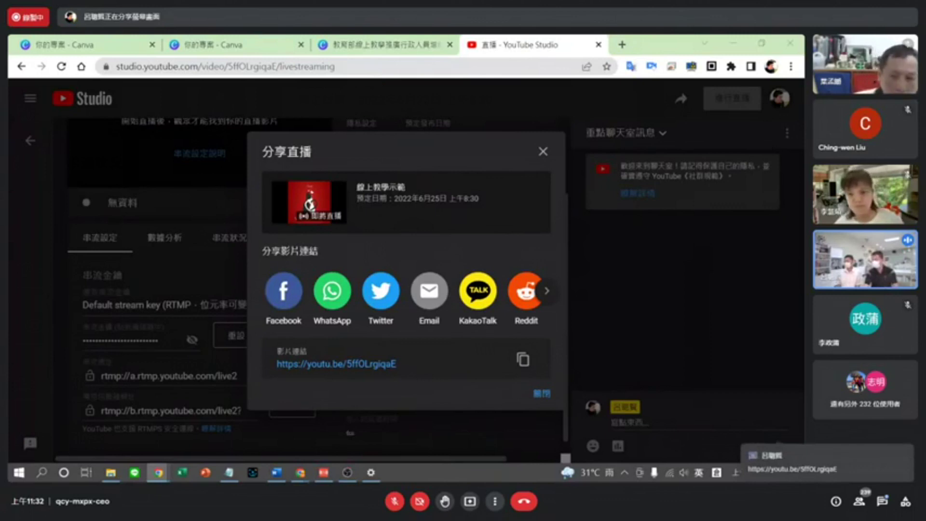
Search Google for qr code in a new tab and open the free QuickMark QR Code generator.
left_click(622, 44)
left_click(123, 87)
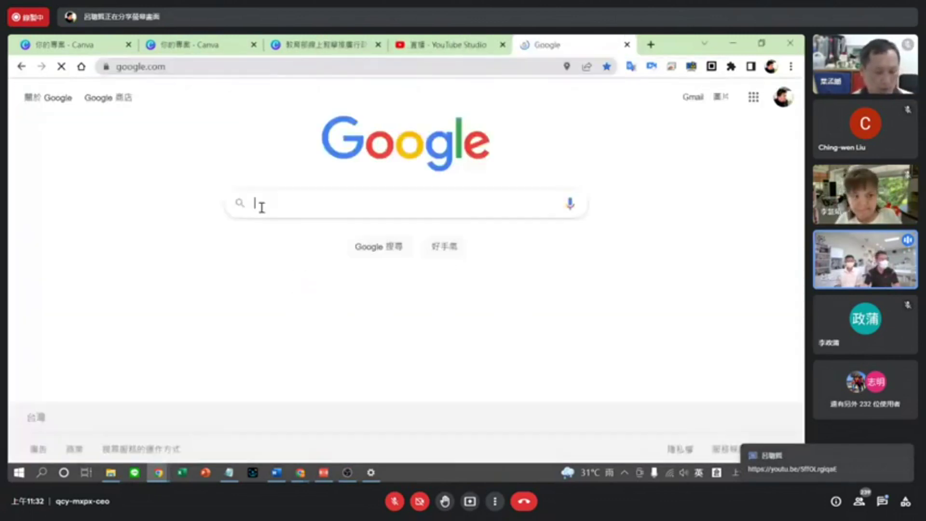
type("qR")
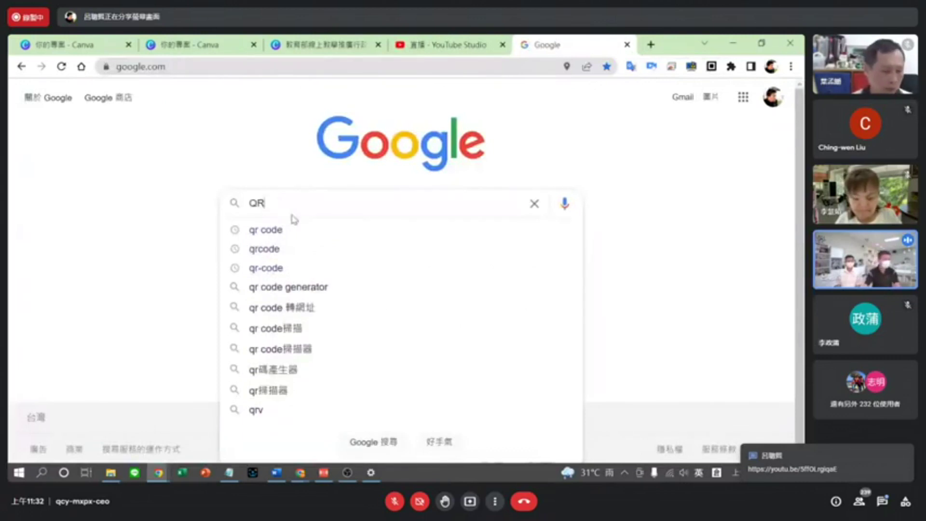
left_click(281, 231)
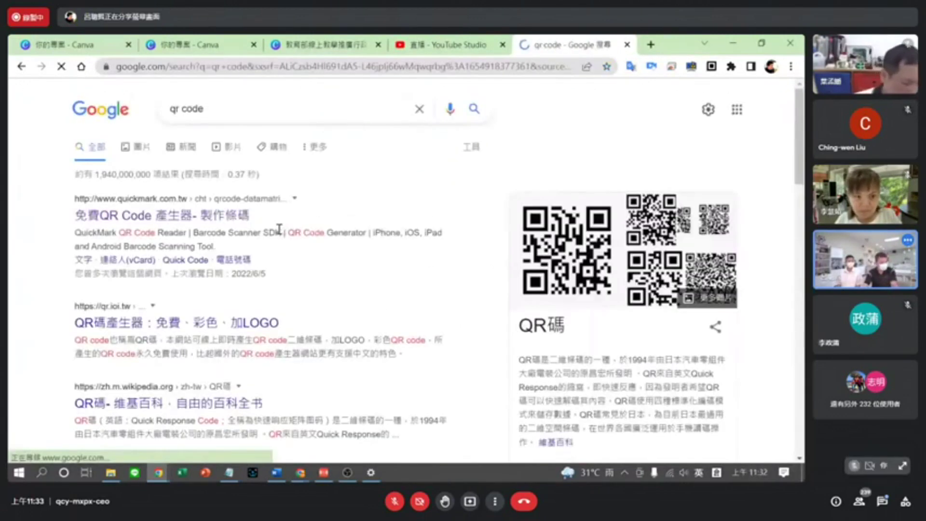
left_click(178, 218)
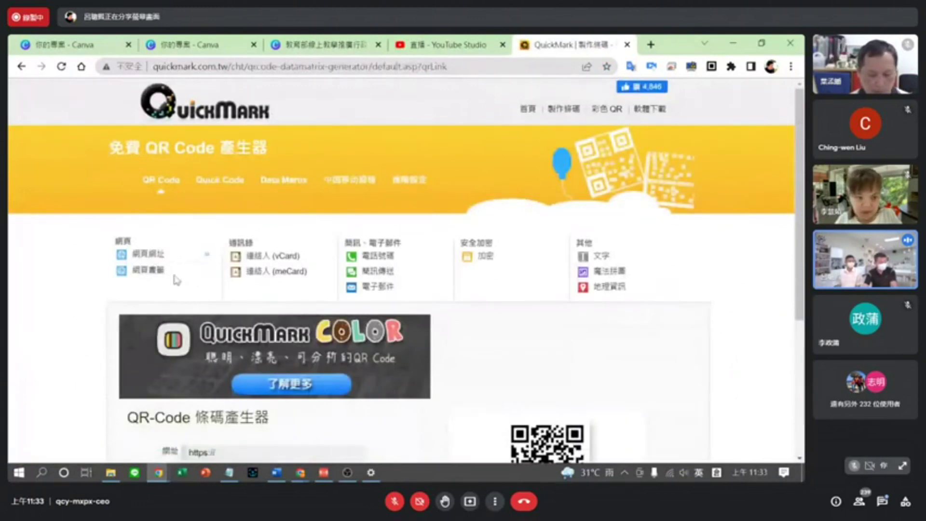
Paste the live stream's video link as the web address and generate its QR code.
scroll(261, 345, "down", 3)
left_click(261, 329)
key("ctrl+v")
left_click(366, 382)
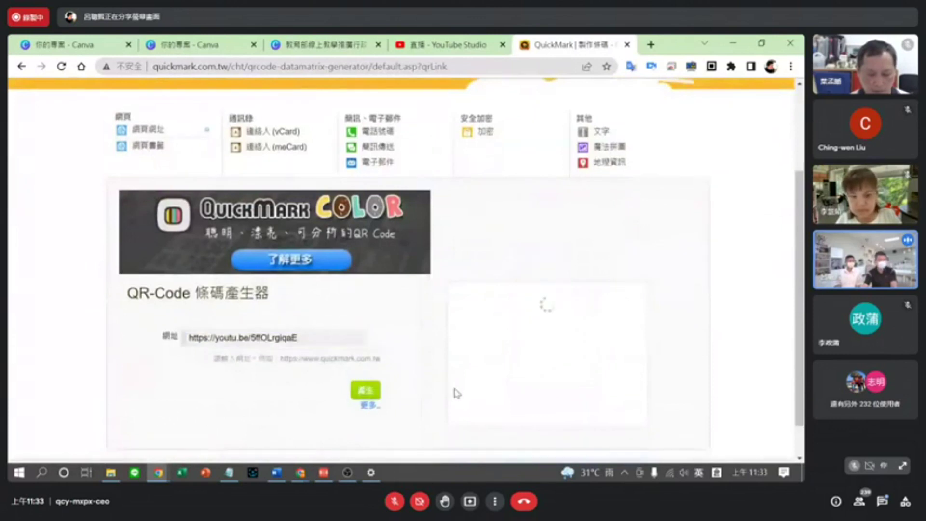
Set the QR code's module size to 10² square pixels and regenerate the code.
left_click(370, 396)
left_click(294, 432)
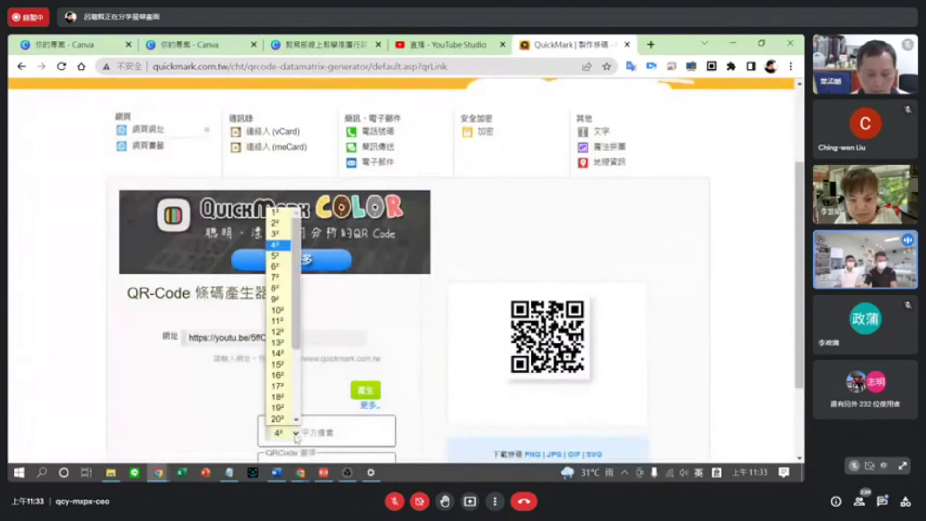
left_click(284, 311)
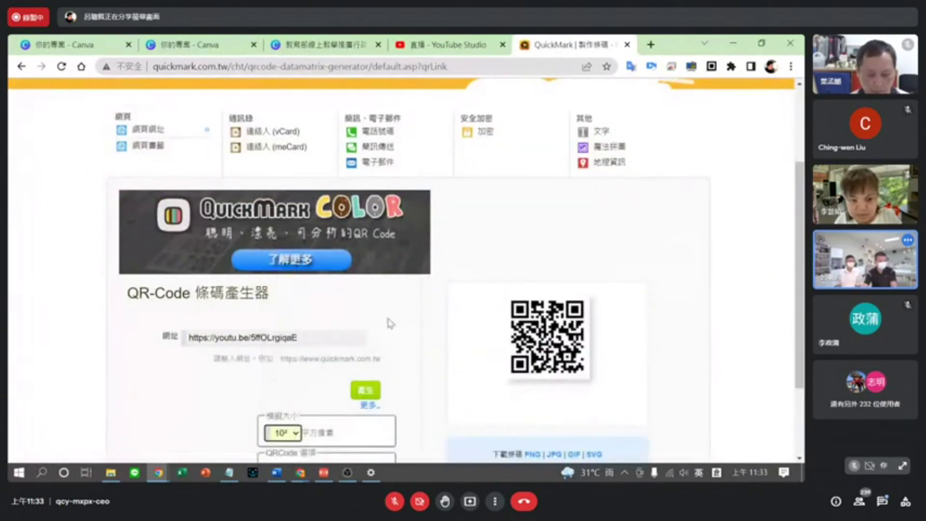
left_click(369, 394)
scroll(500, 373, "down", 3)
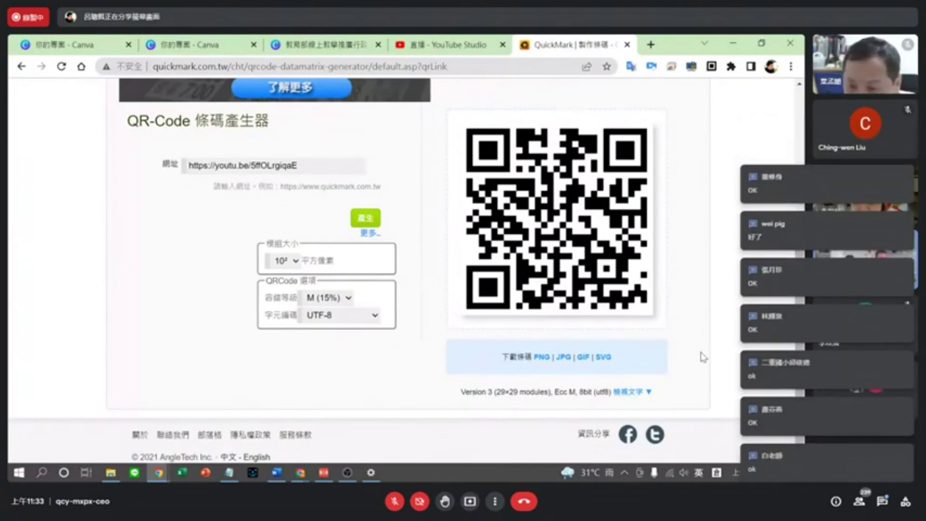
Return to the YouTube Studio live stream page, review the sharing dialog again and close it.
left_click(453, 43)
left_click(543, 151)
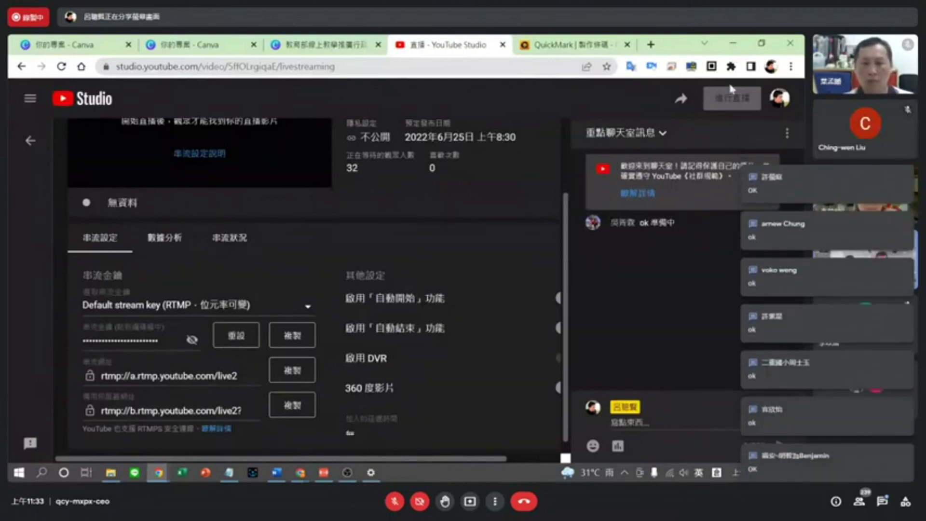
left_click(682, 99)
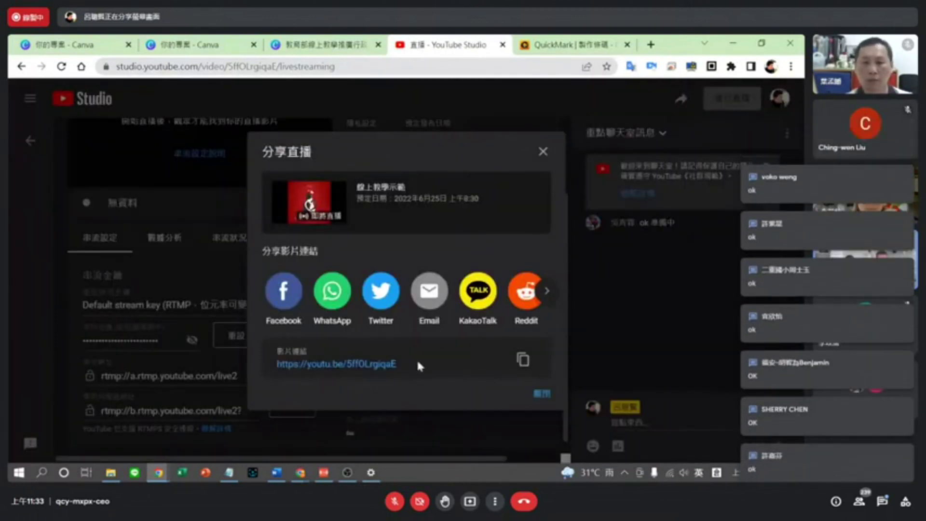
left_click(541, 393)
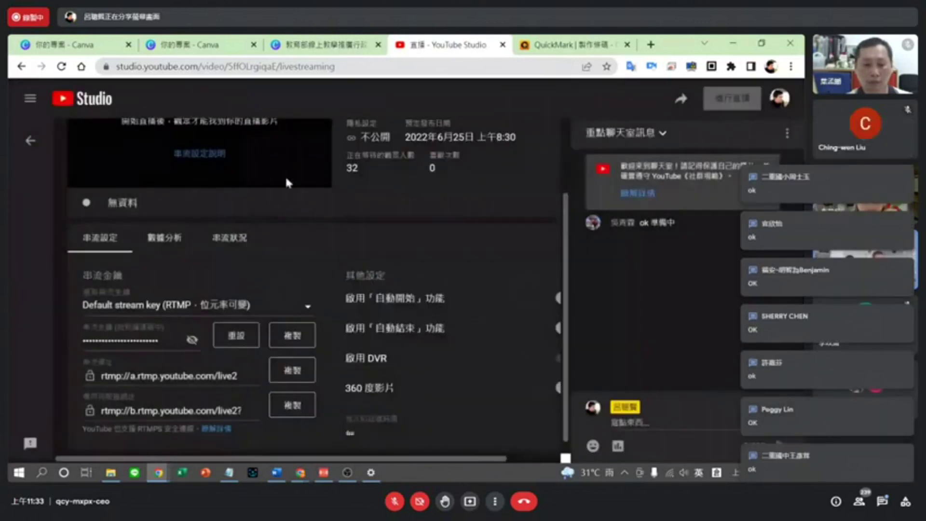
Magnify the live stream's preview area and mark the words 連線至直播軟體 with a red box and strokes.
scroll(285, 203, "up", 2)
key("super+plus")
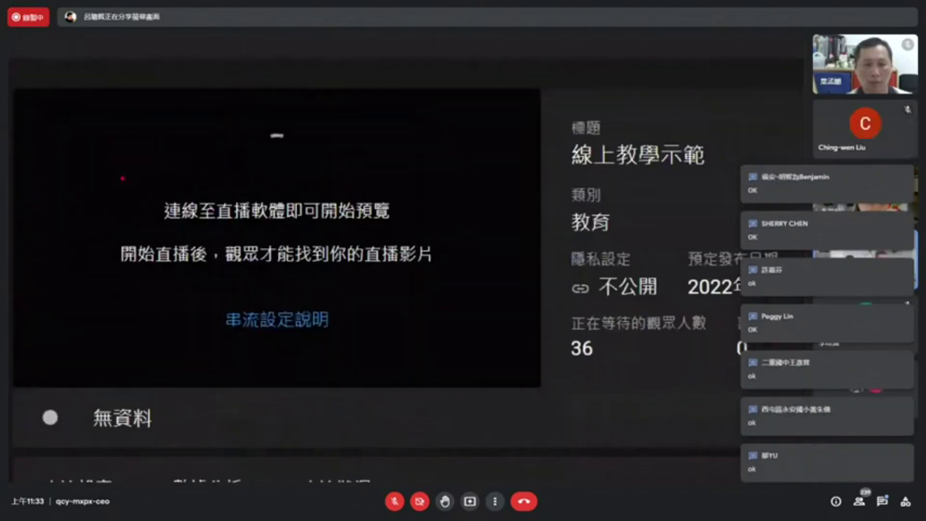
mouse_move(152, 188)
left_mouse_down()
mouse_move(168, 208)
mouse_move(289, 224)
left_mouse_up()
left_click_drag(265, 185, 261, 140)
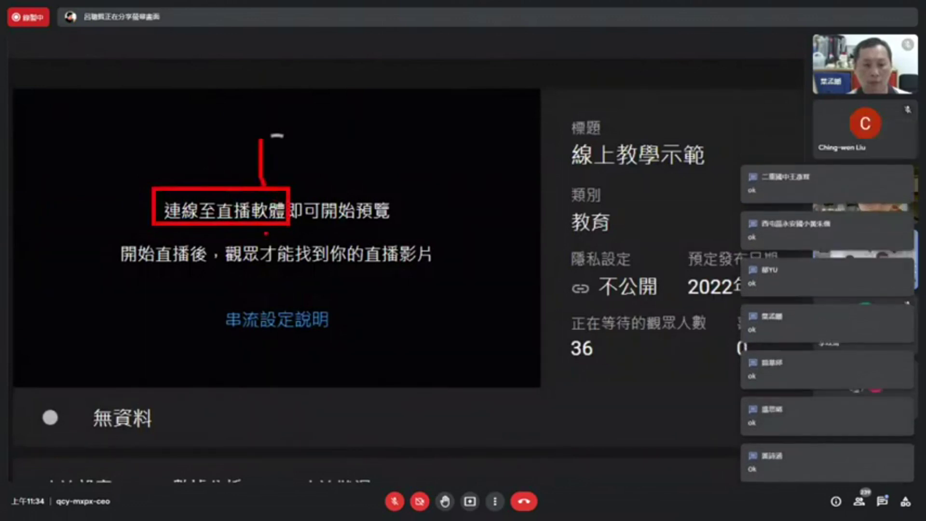
mouse_move(263, 185)
left_mouse_down()
mouse_move(219, 192)
mouse_move(210, 205)
mouse_move(236, 244)
left_mouse_up()
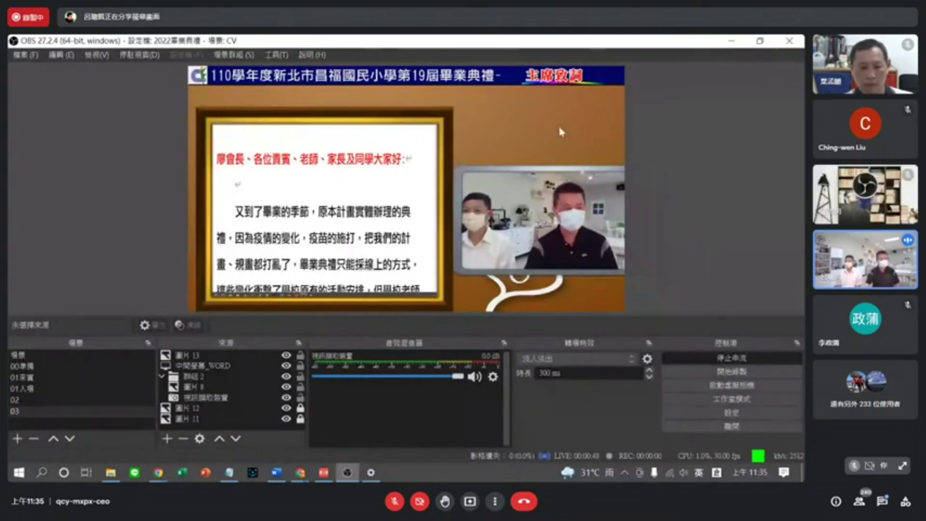
Switch the OBS live output to scene 00準備 and select its source 媒體來源 to show the playback controls.
left_click(20, 356)
left_click(18, 365)
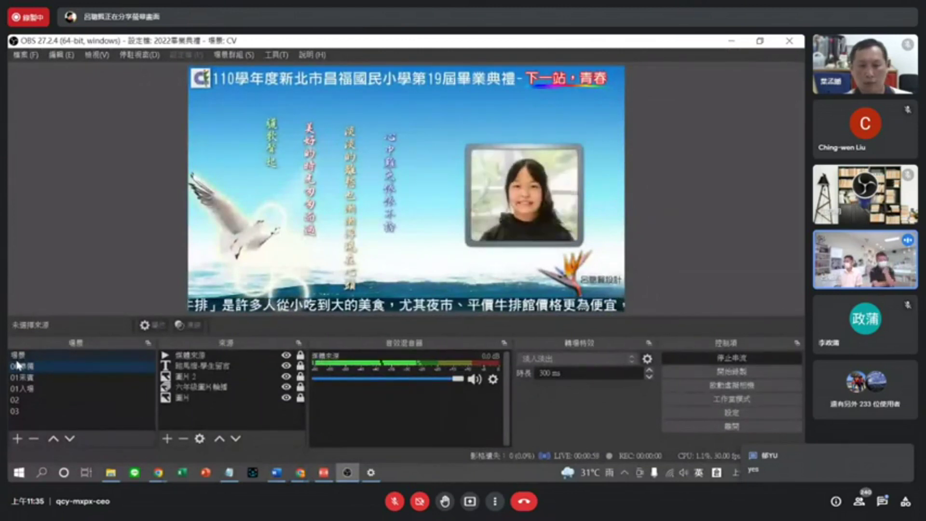
left_click(202, 361)
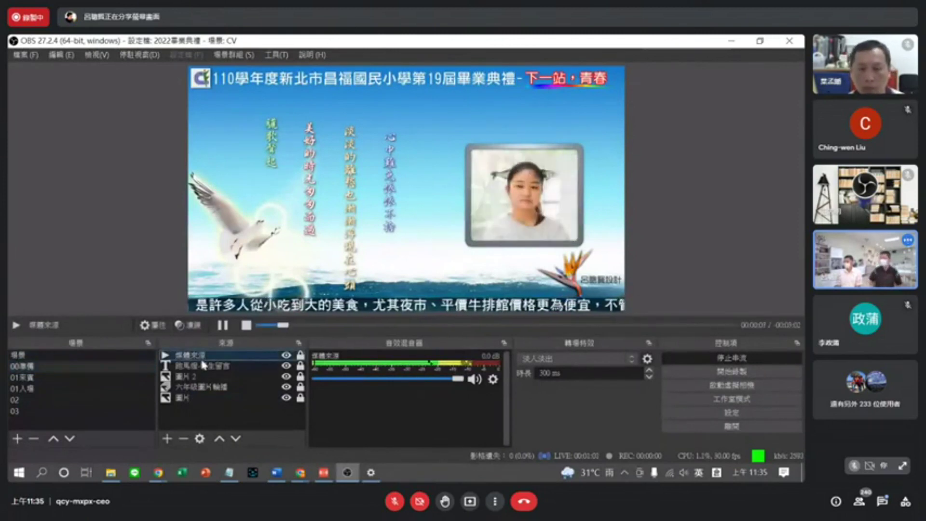
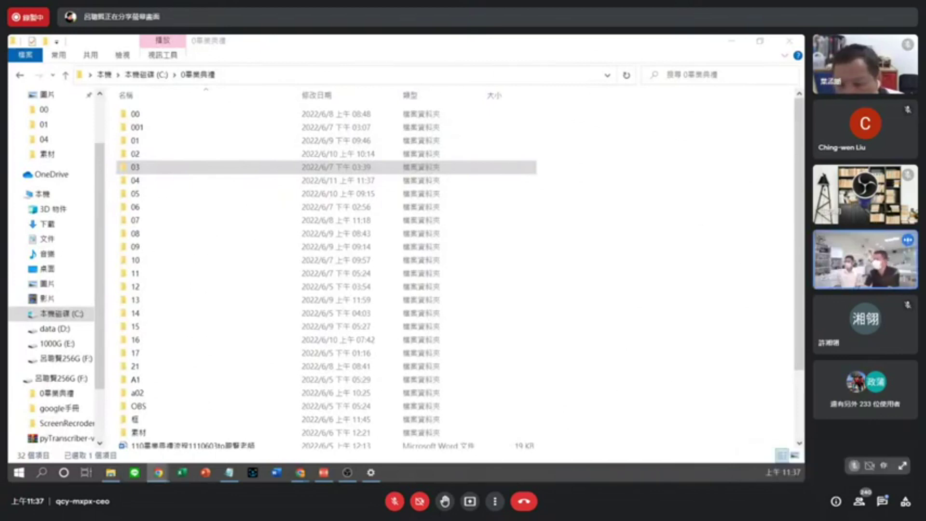
Open the folder 04 inside 0畢業典禮 in File Explorer.
double_click(140, 183)
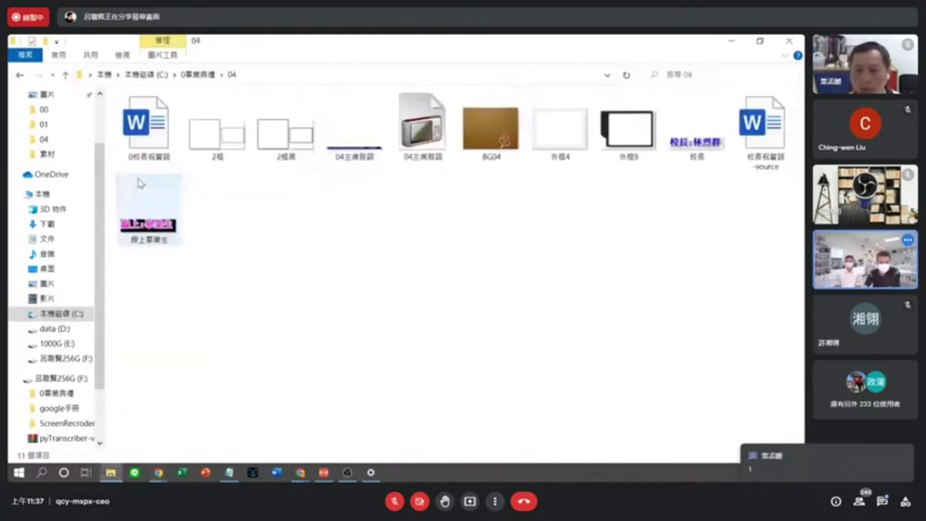
Go back to 0畢業典禮, open folder 02 and open the presentation 畢業生進場主畫面.
key("alt+Left")
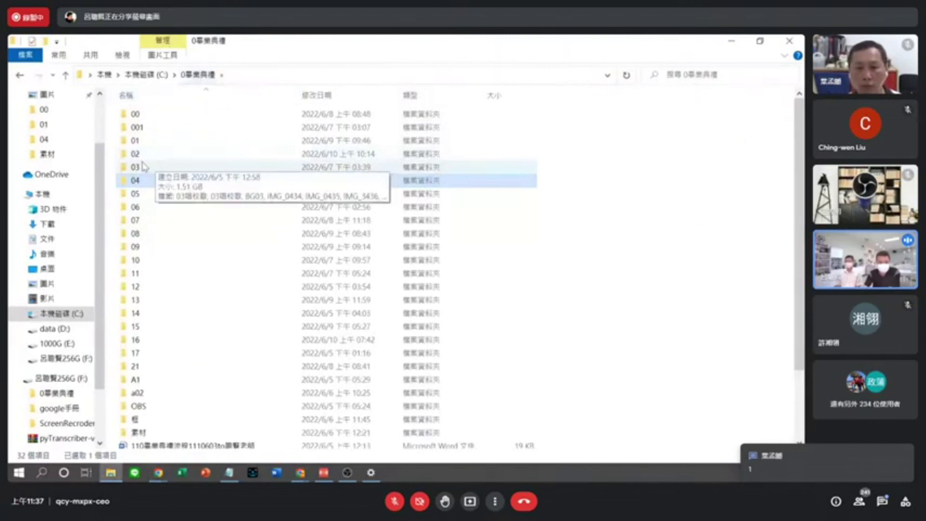
double_click(138, 154)
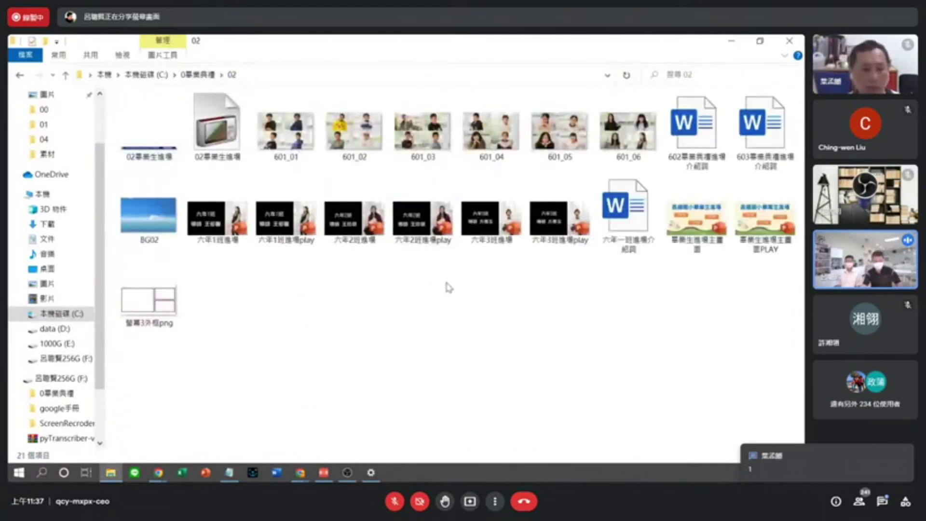
key("super+plus")
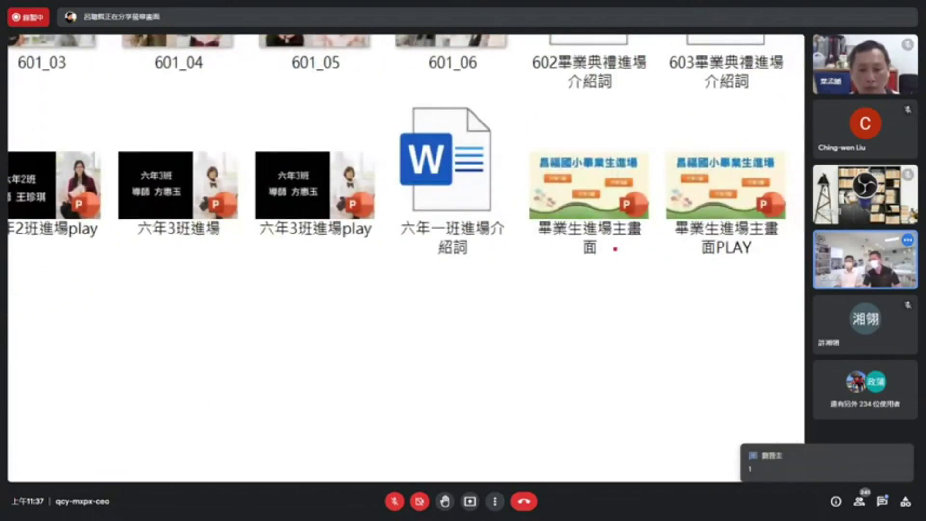
key("super+minus")
left_click(708, 227)
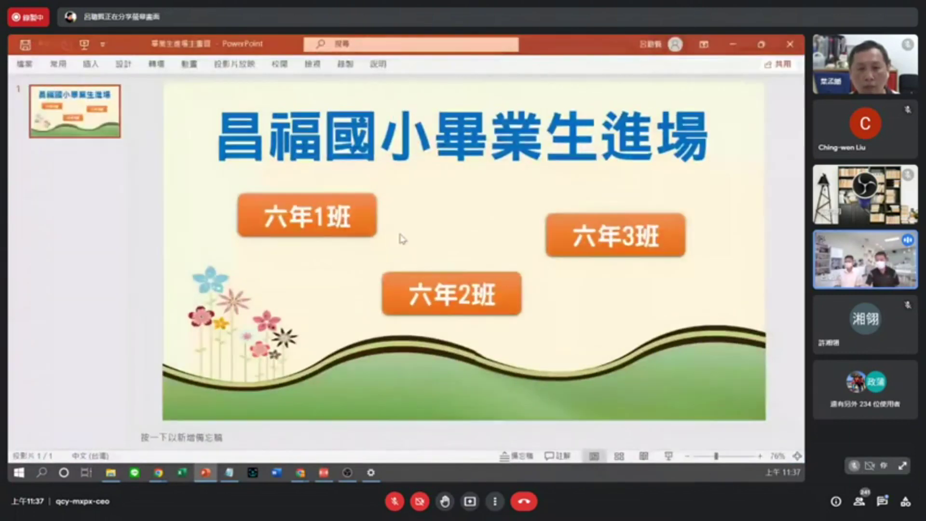
Run the slide show, follow the 六年1班 link and page through the class photos back to the main slide.
left_click(369, 232)
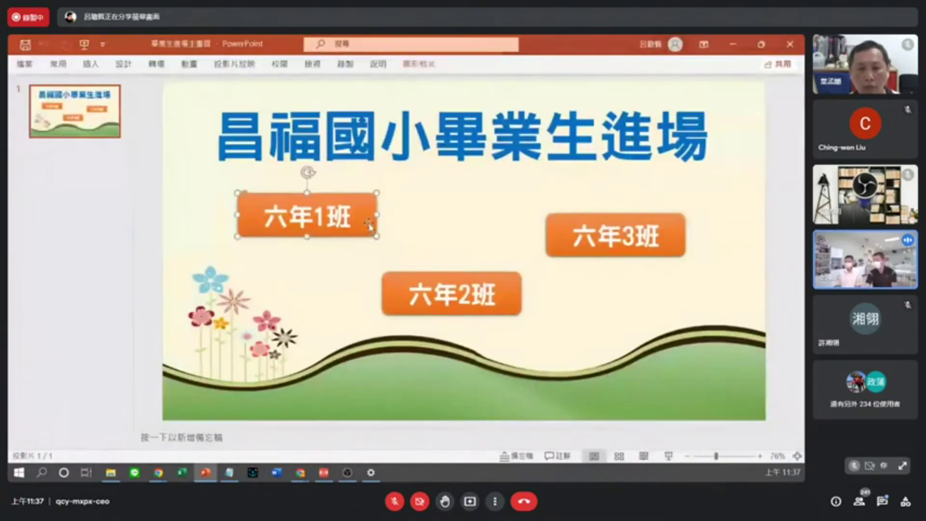
left_click(670, 460)
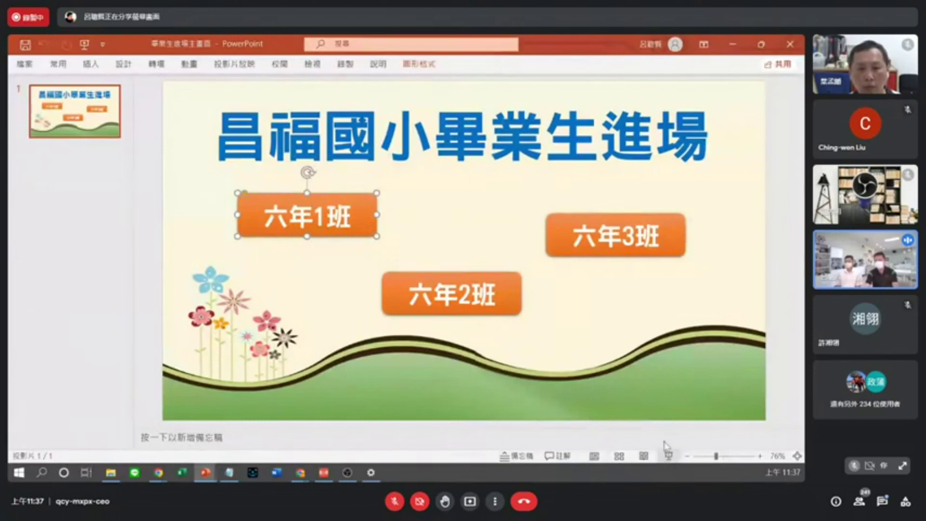
left_click(241, 223)
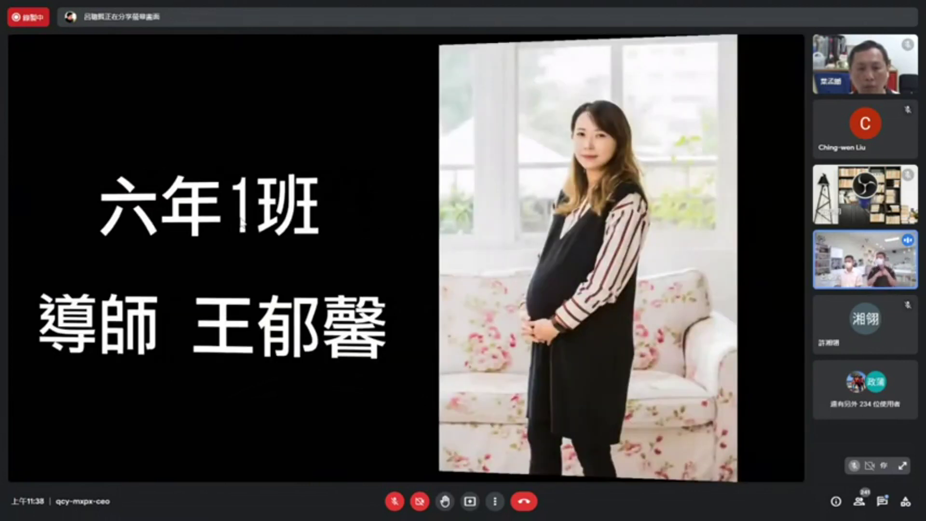
left_click(242, 223)
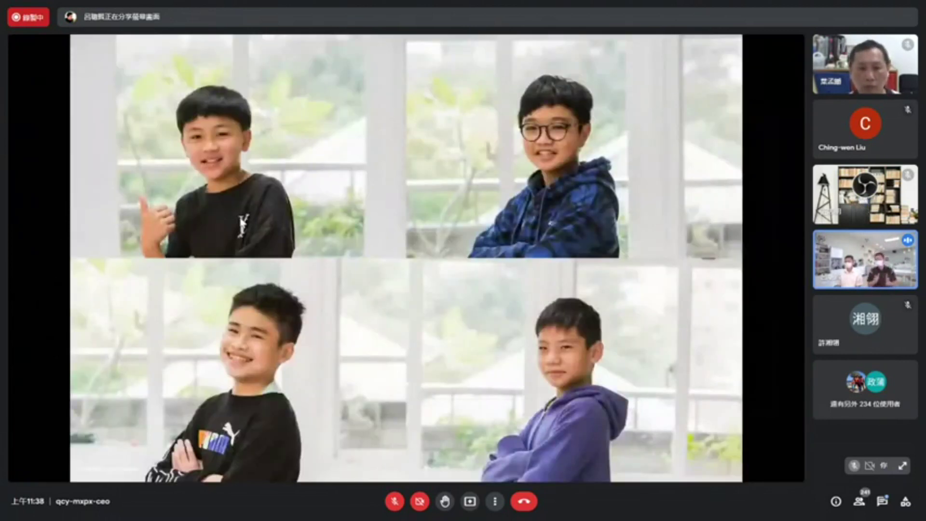
left_click(241, 223)
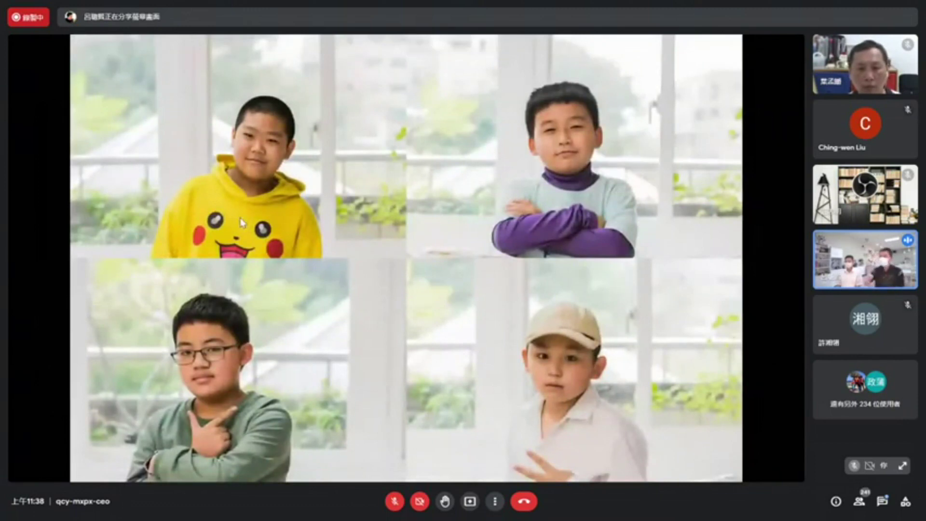
left_click(242, 223)
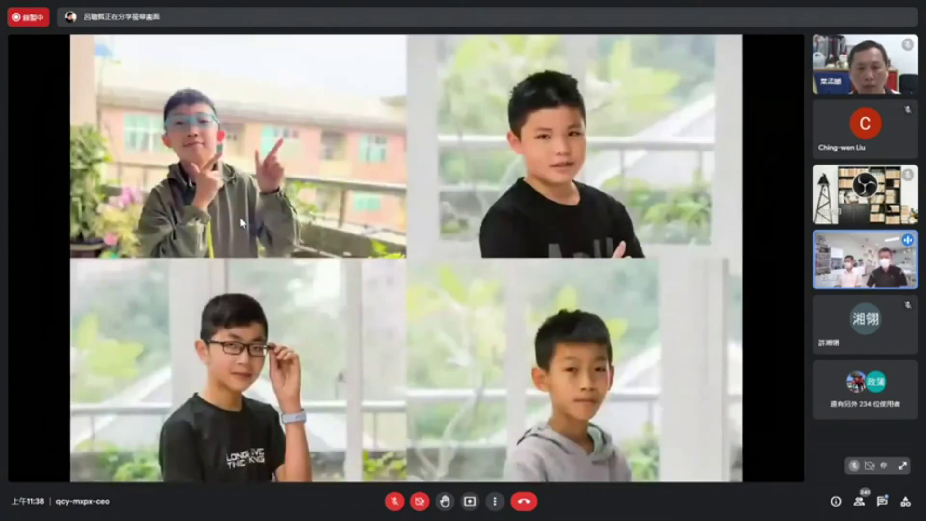
left_click(336, 132)
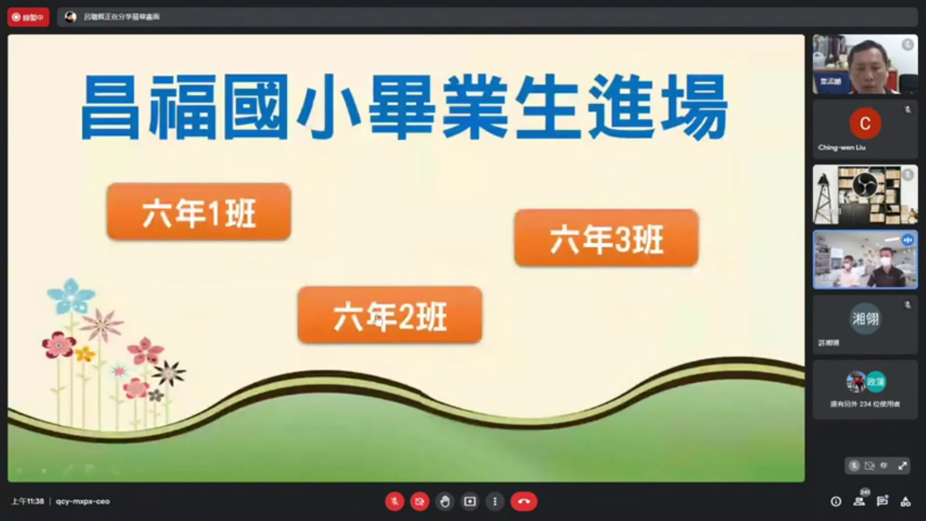
Follow the 六年2班 link, end the slide show and return to folder 02.
left_click(424, 320)
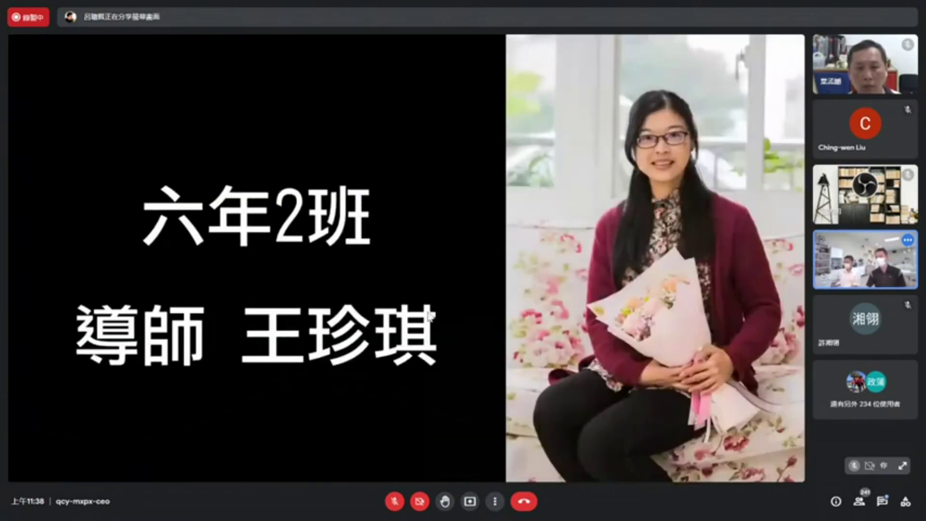
left_click(429, 316)
key("Escape")
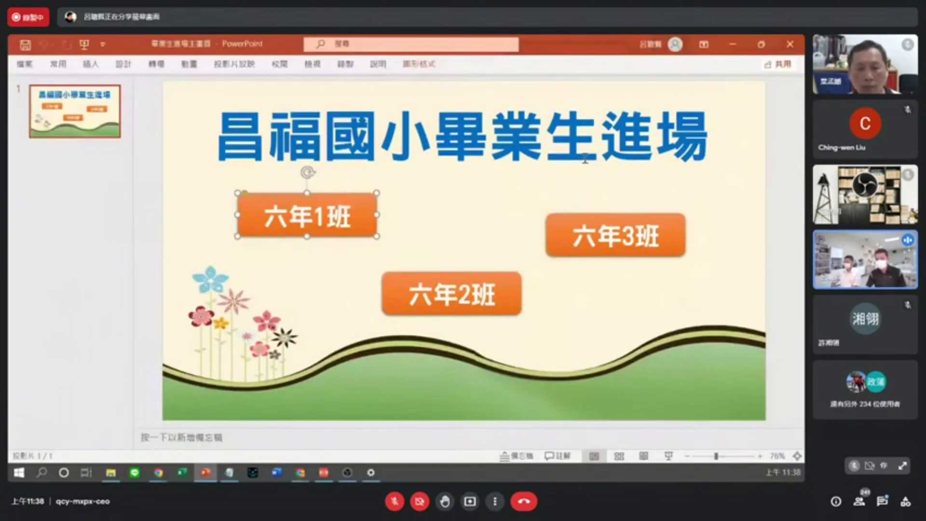
left_click(731, 41)
left_click(589, 289)
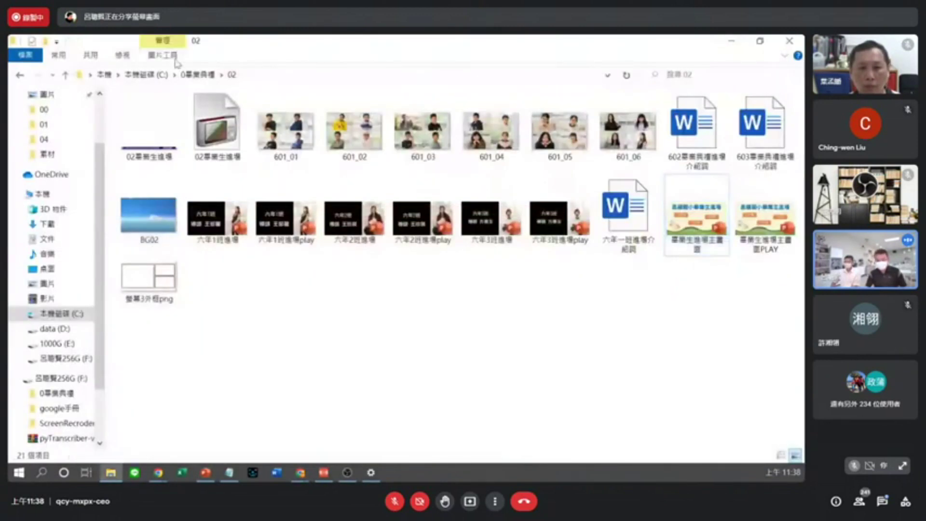
Show folder 02 in details view, then magnify and mark 畢業生進場主畫面 and the three class play files in red.
left_click(128, 57)
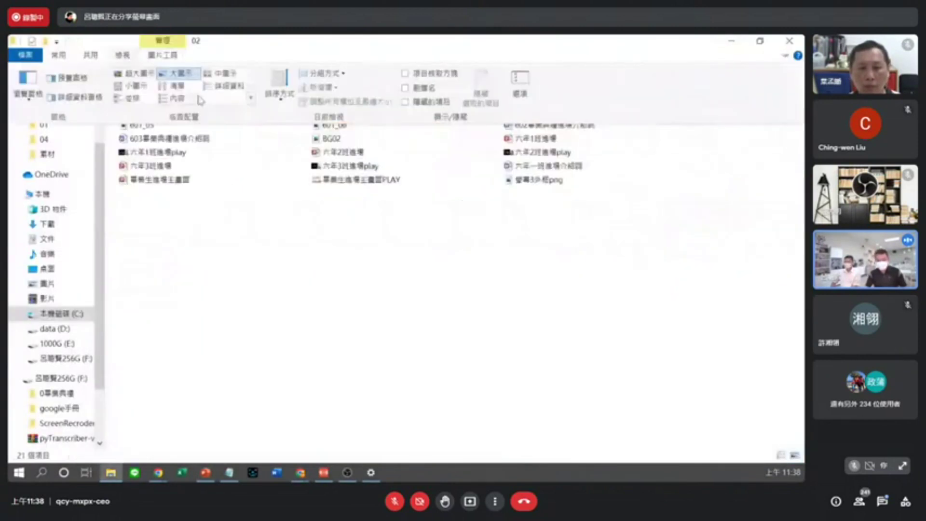
left_click(227, 85)
key("super+plus")
left_click_drag(90, 301, 308, 336)
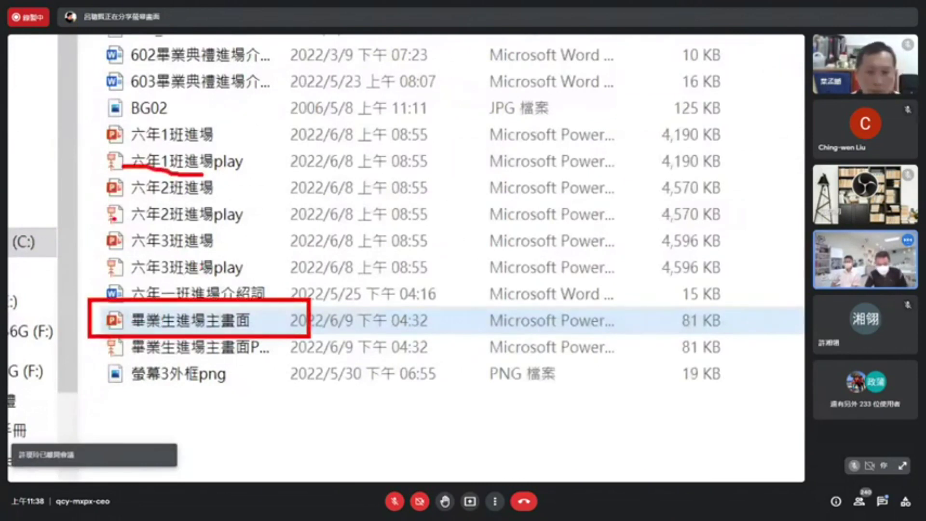
left_click_drag(111, 218, 251, 221)
left_click_drag(120, 278, 198, 279)
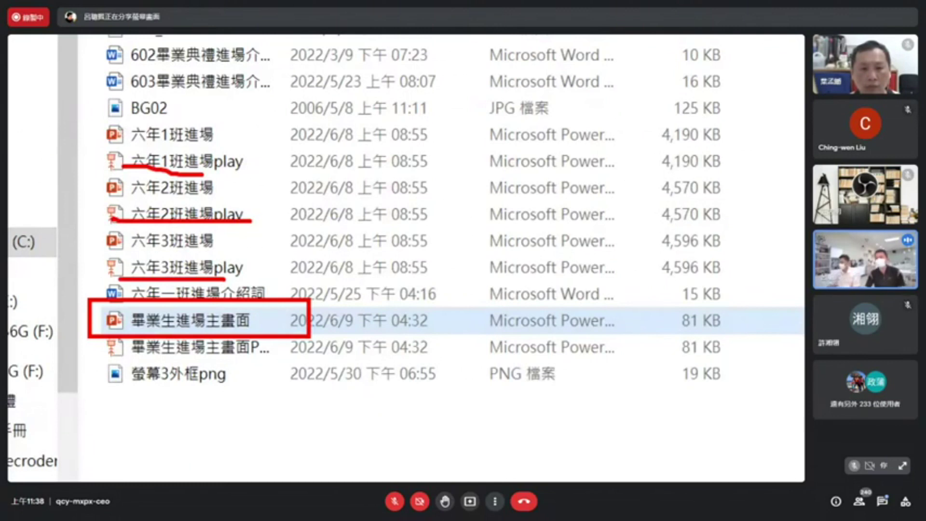
key("Escape")
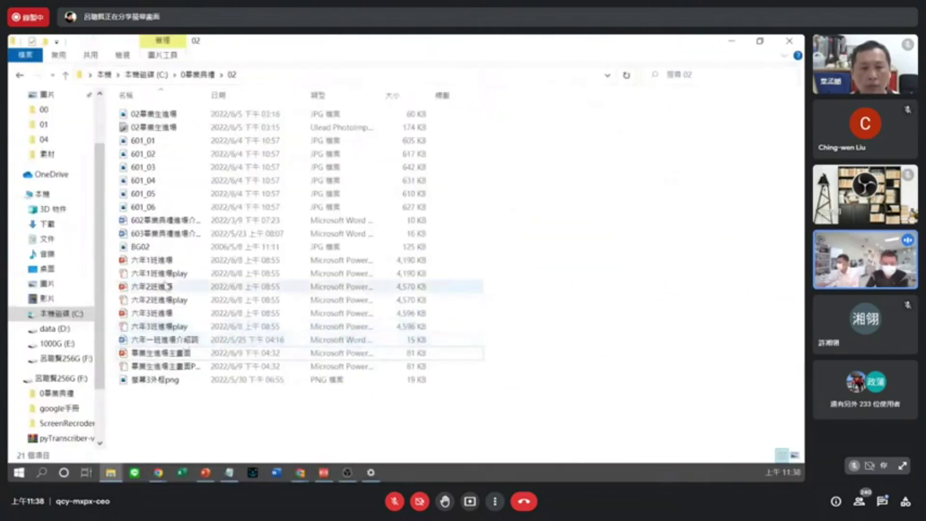
Open 六年1班進場, show slide 3's transition settings, and mark 投影片換頁 and the 每隔 00:03.00 timing in red.
double_click(163, 265)
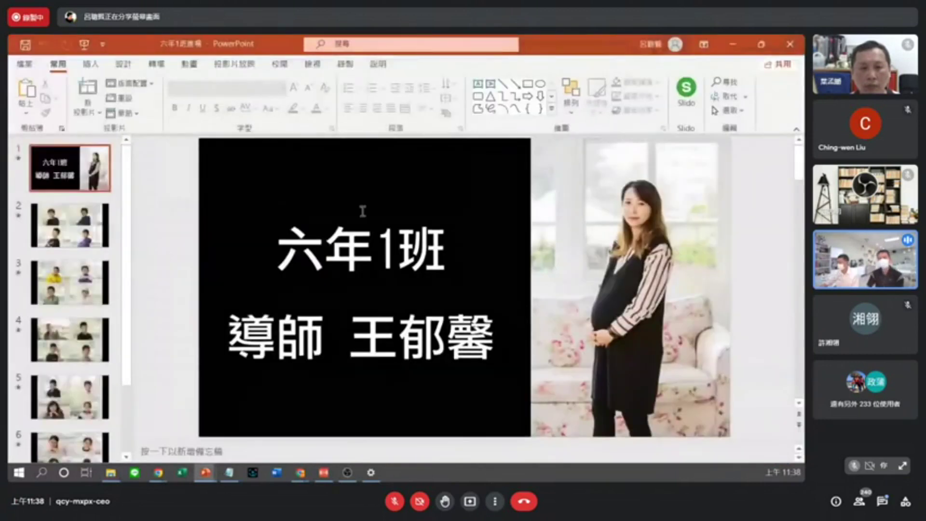
scroll(362, 209, "down", 1)
left_click(83, 288)
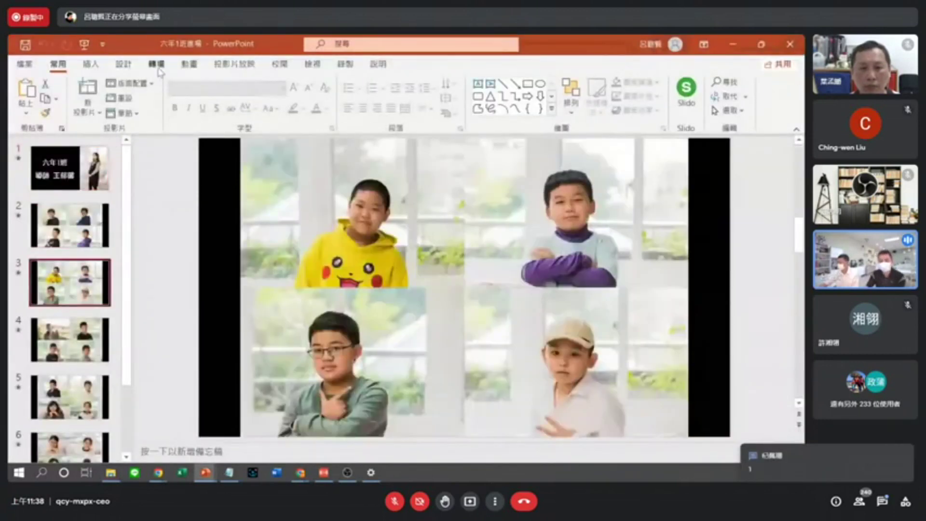
left_click(157, 65)
key("super+plus")
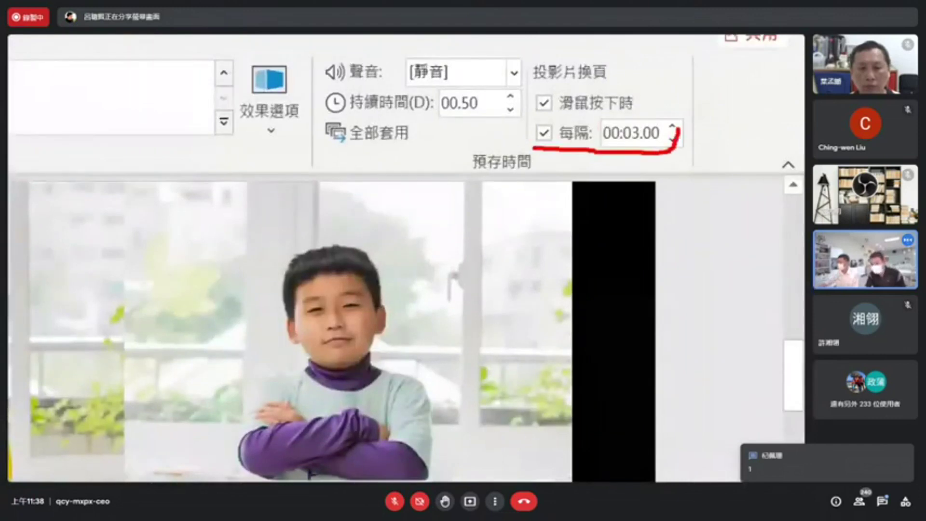
mouse_move(679, 129)
left_mouse_down()
mouse_move(664, 117)
mouse_move(543, 119)
left_mouse_up()
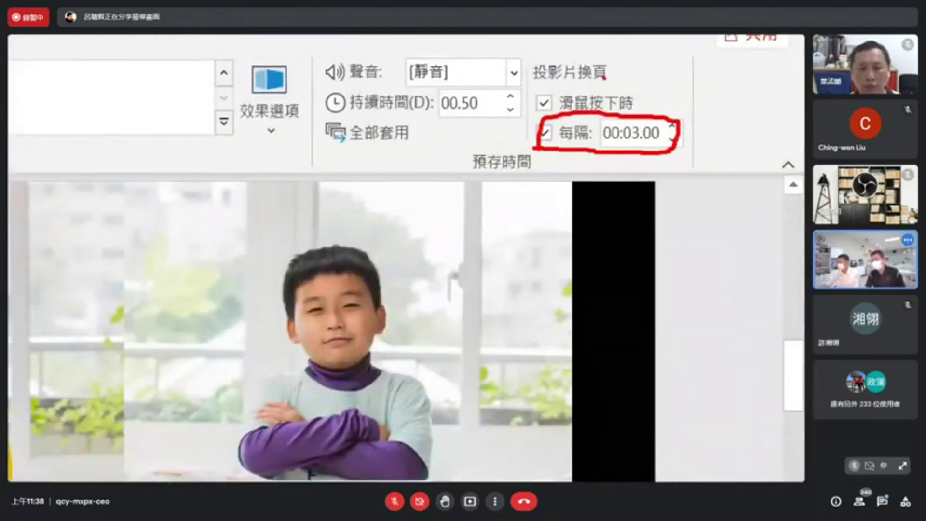
left_click_drag(621, 79, 490, 79)
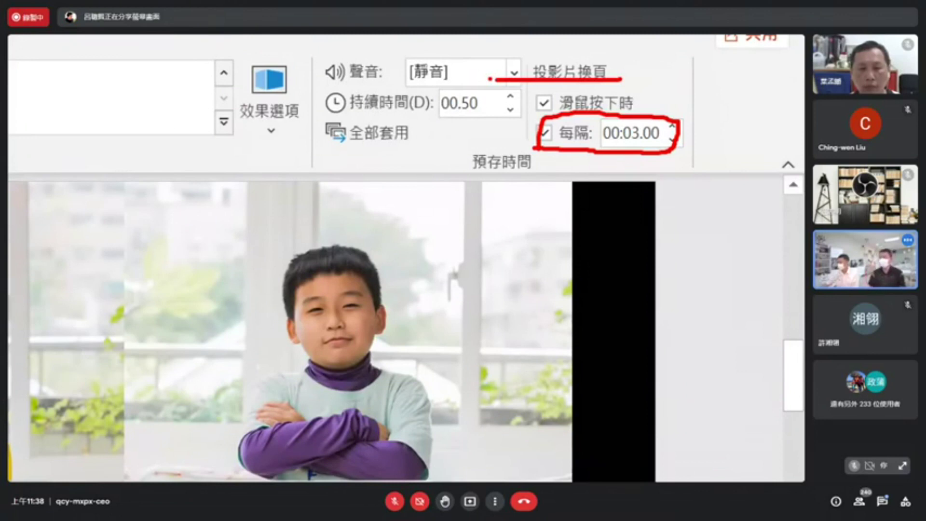
key("Escape")
Apply the 旋轉 transition to slide 3, then magnify and mark 全部套用, 滑鼠按下時 and 每隔 in red.
left_click(100, 102)
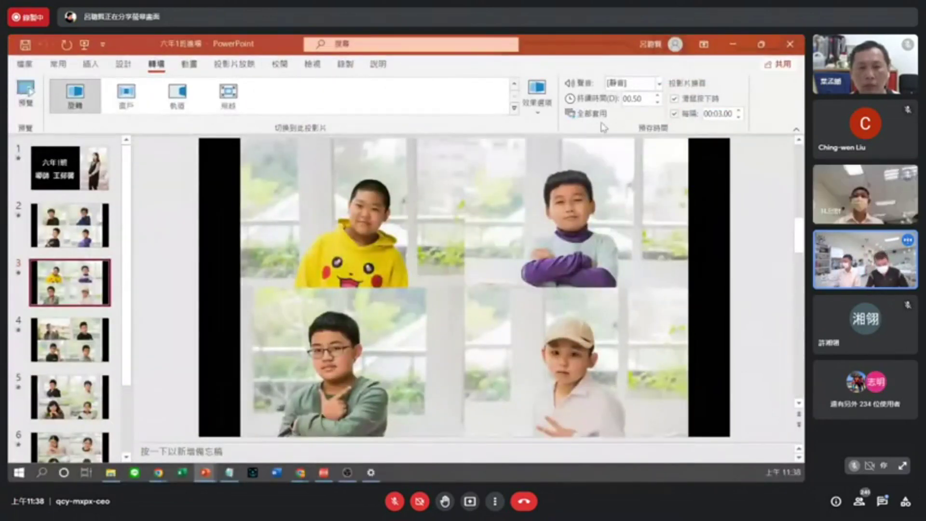
key("ctrl+1")
mouse_move(564, 118)
left_mouse_down()
mouse_move(461, 126)
mouse_move(568, 158)
left_mouse_up()
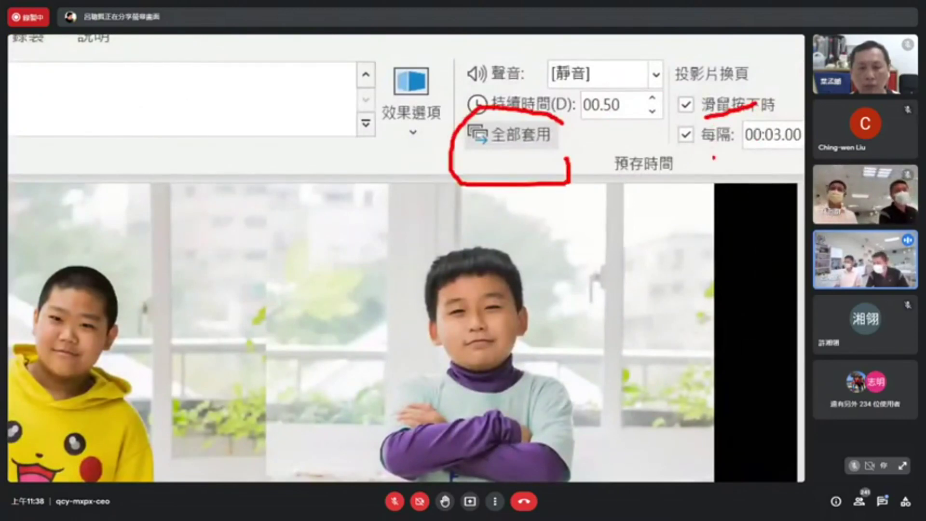
left_click_drag(687, 152, 796, 157)
key("Escape")
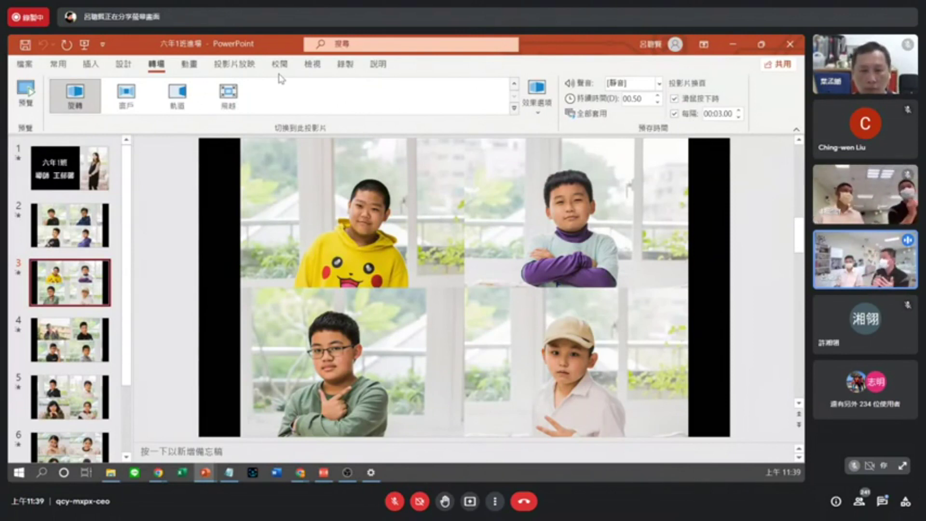
Review the slide show's monitor choices and close the presentation 六年1班進場.
left_click(237, 64)
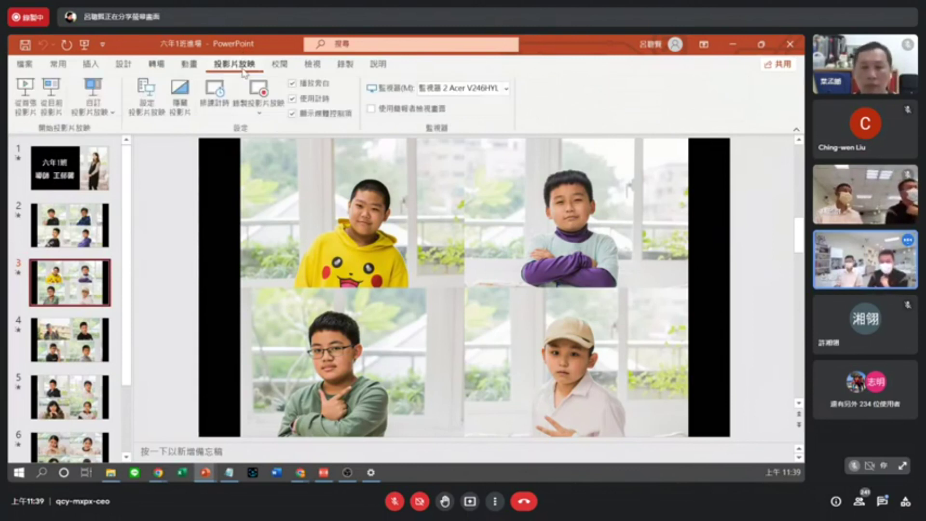
left_click(506, 88)
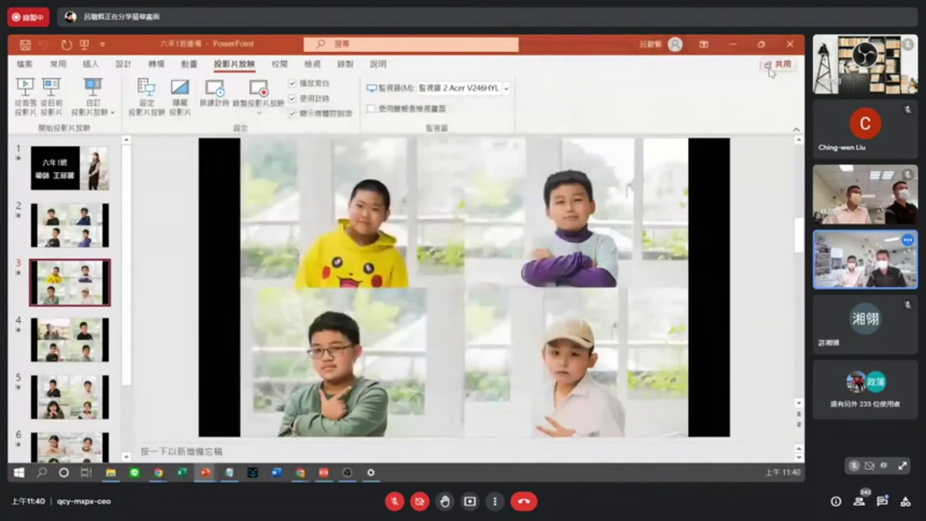
left_click(790, 44)
Return to the presentation 畢業生進場主畫面 and link its 六年1班 button to the file 六年1班進場play.ppsx.
left_click(183, 356)
double_click(182, 358)
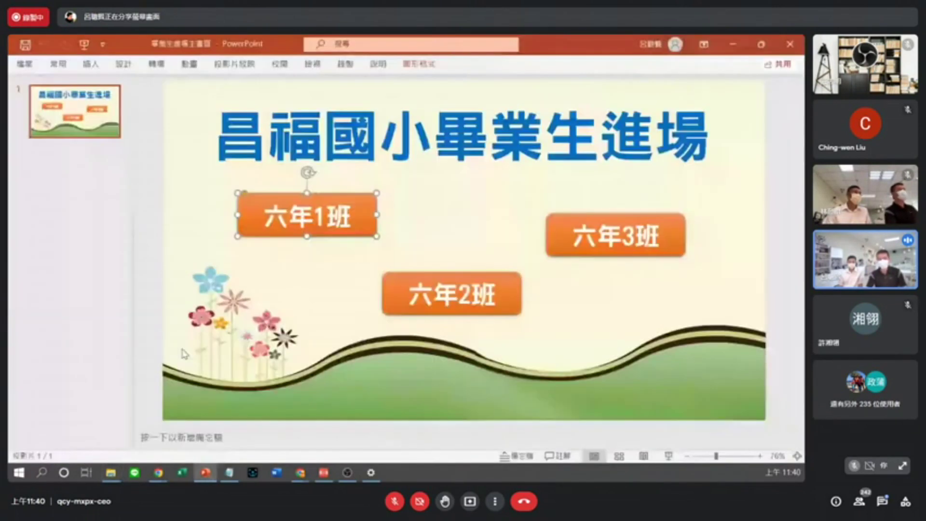
left_click(369, 229)
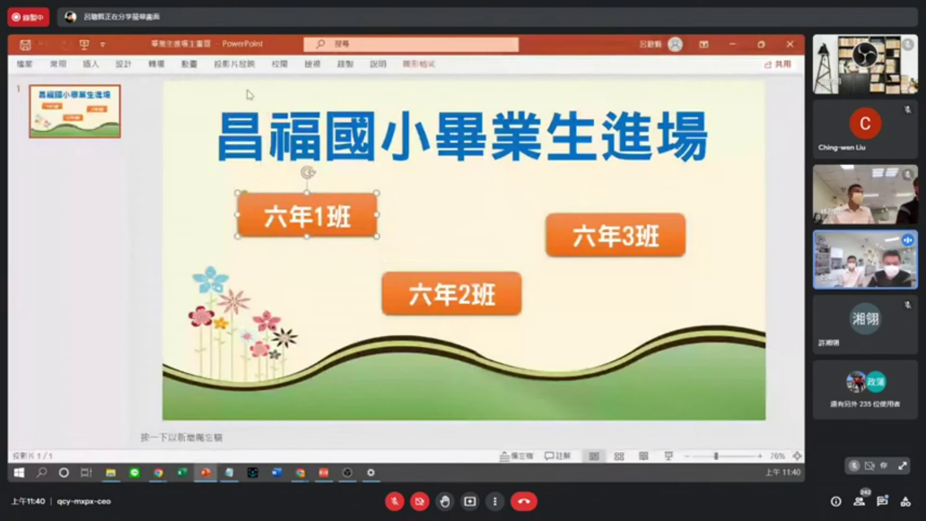
left_click(91, 64)
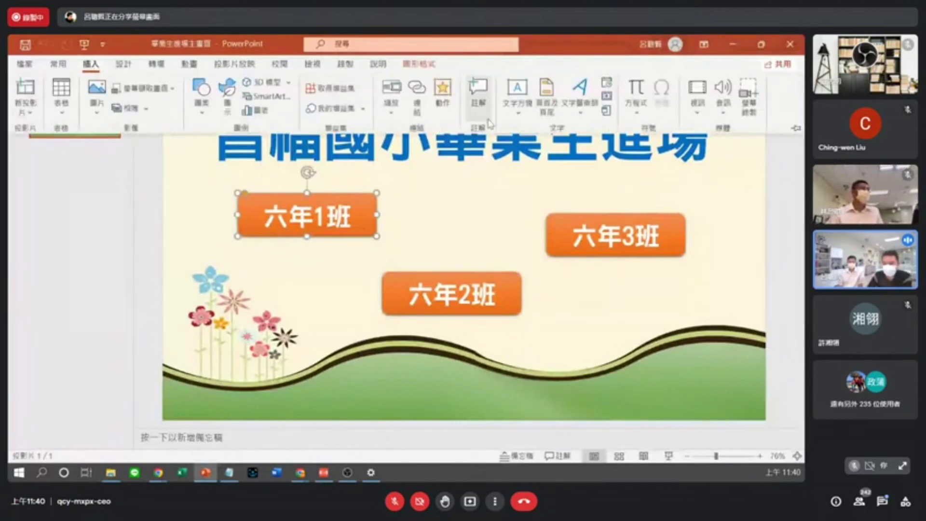
left_click(417, 92)
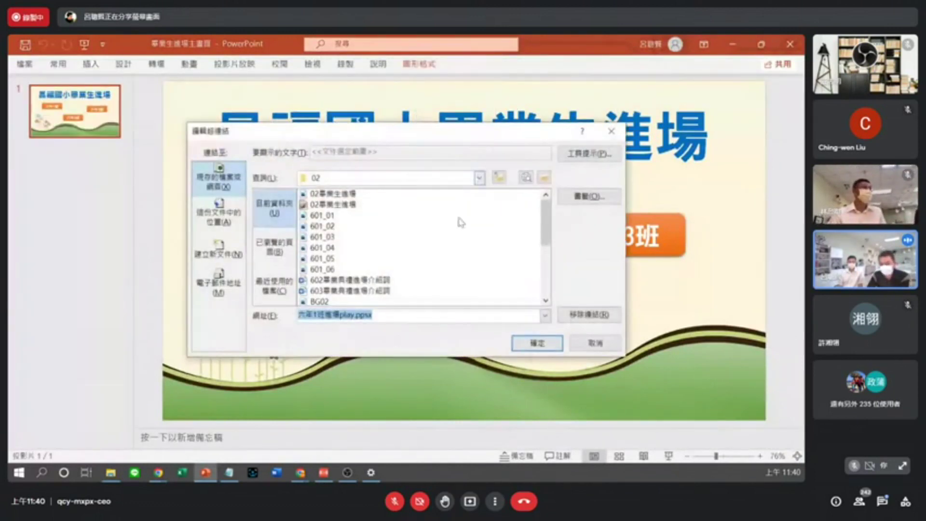
left_click_drag(546, 227, 552, 278)
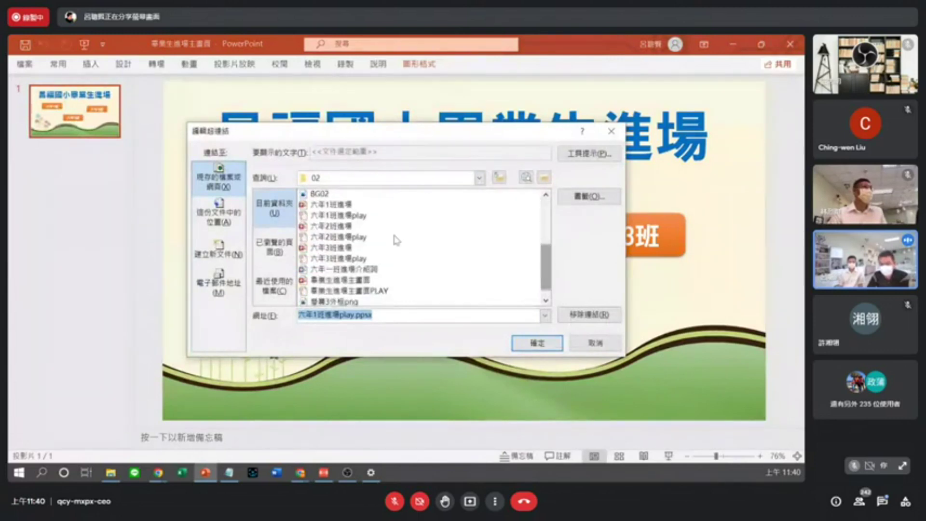
left_click(348, 207)
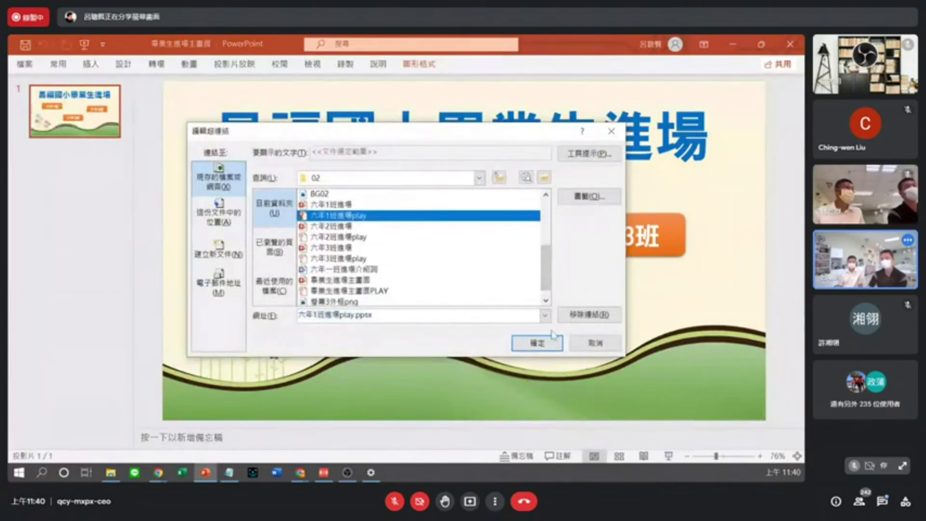
left_click(537, 343)
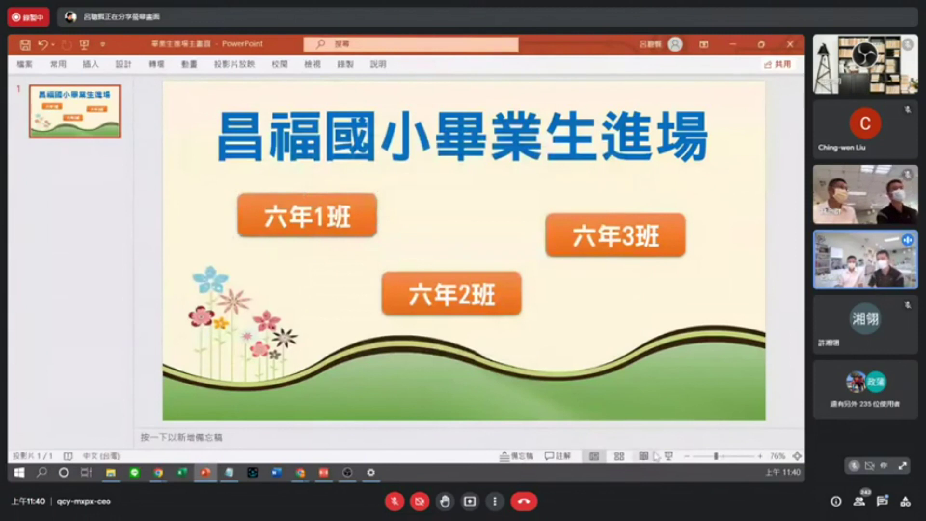
Start the slide show of 畢業生進場主畫面, play the linked 六年1班 entrance presentation and return to the main slide.
left_click(669, 456)
left_click(252, 215)
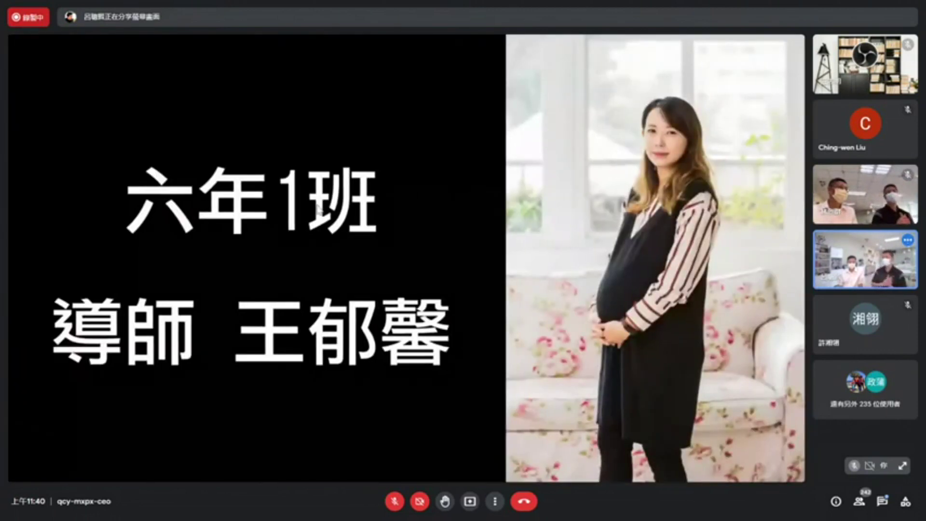
left_click(316, 208)
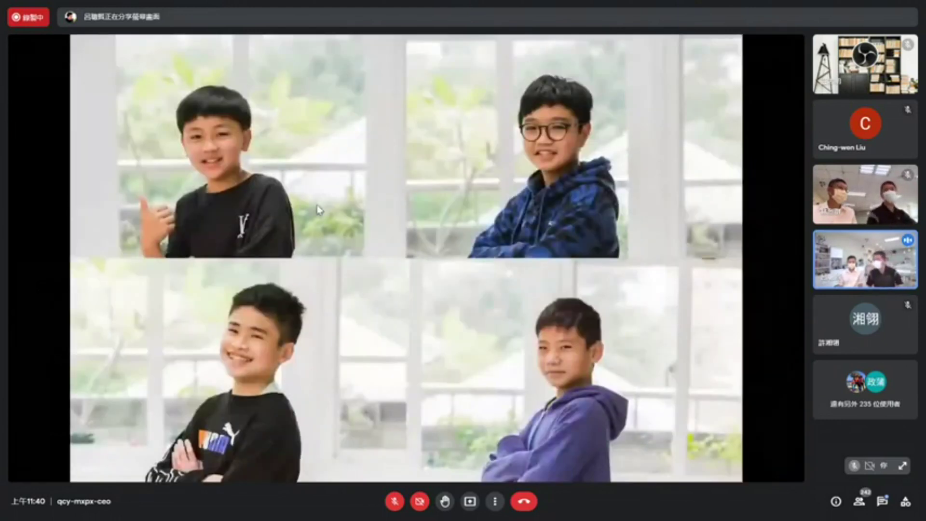
left_click(317, 208)
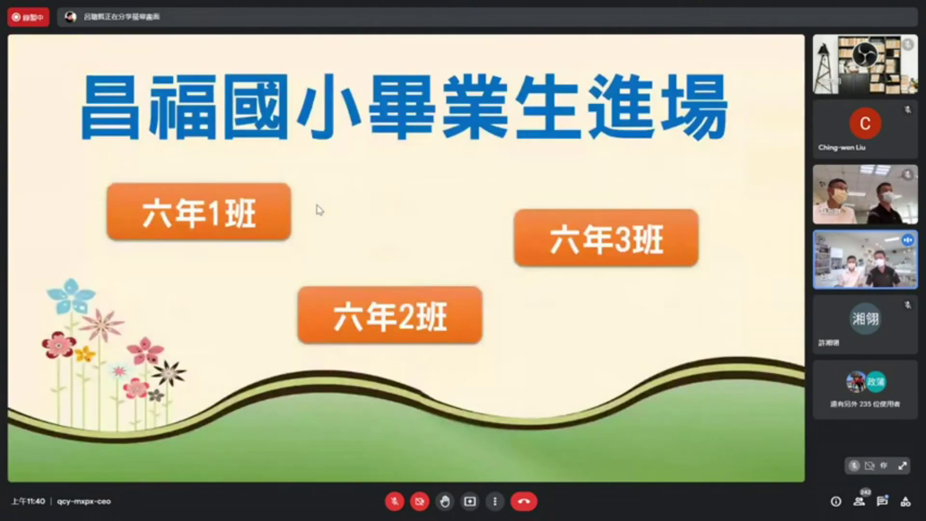
Play the linked entrance presentations of 六年2班 and 六年3班 from the main slide, advancing through their slides.
left_click(402, 318)
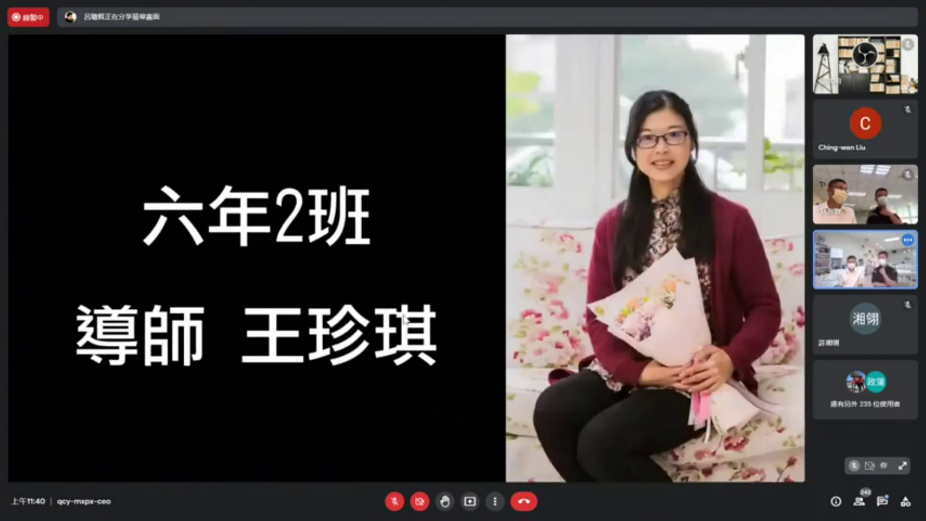
left_click(403, 319)
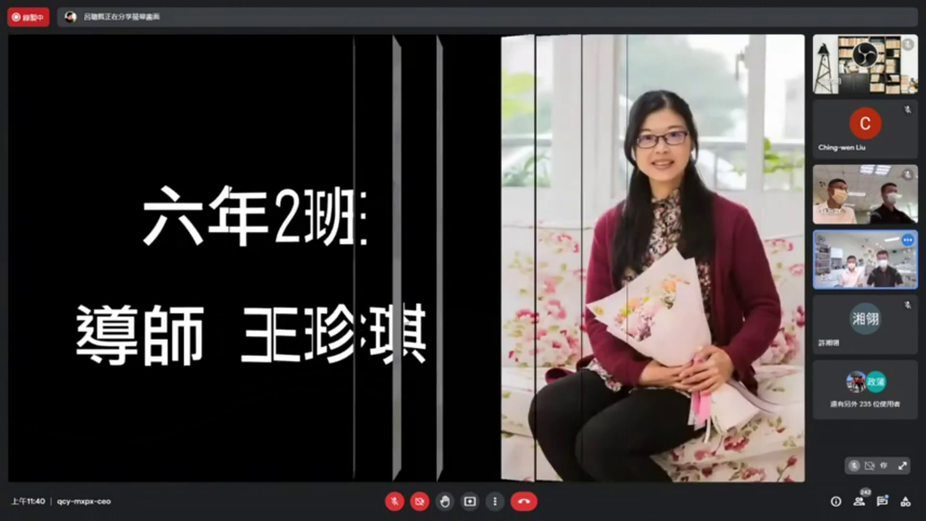
left_click(405, 319)
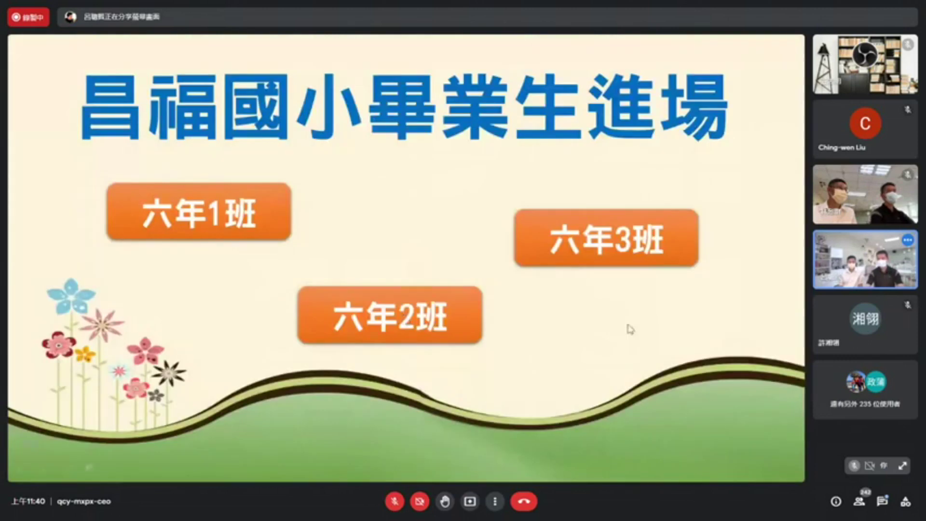
left_click(602, 248)
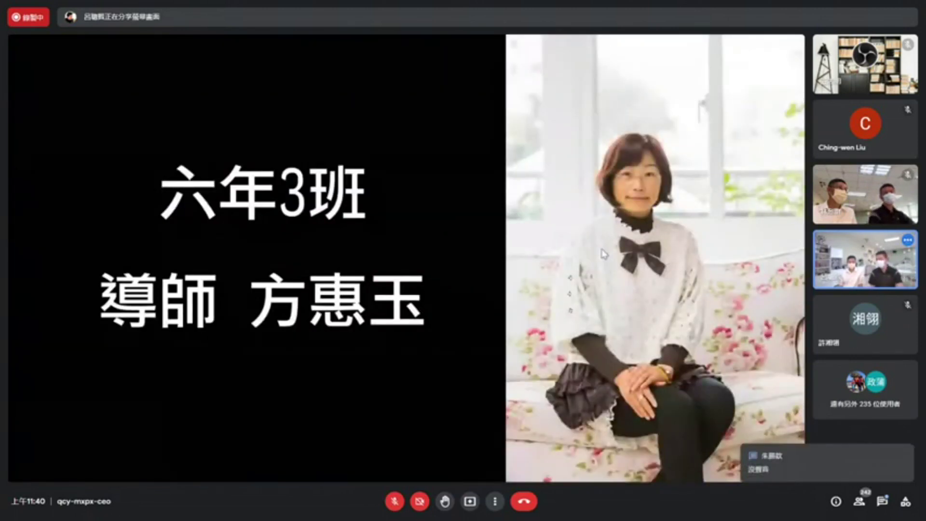
left_click(604, 254)
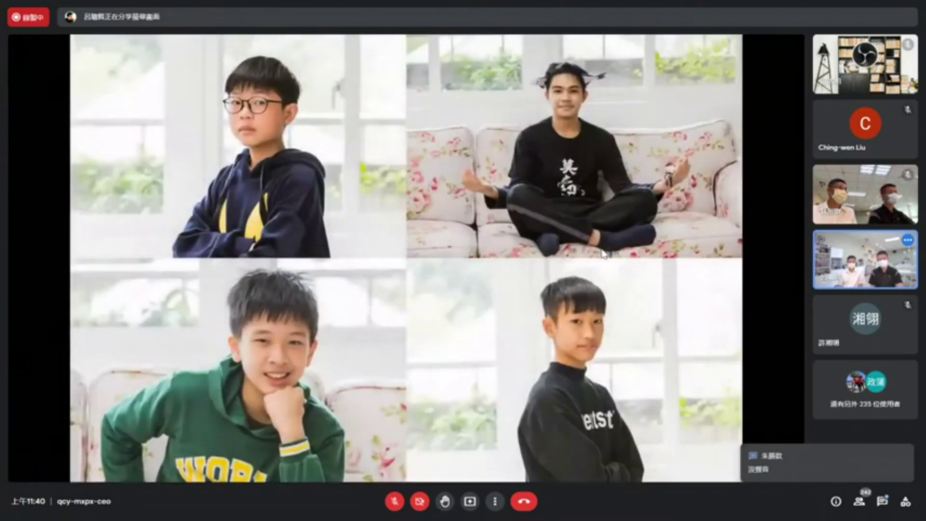
left_click(603, 254)
left_click(603, 254)
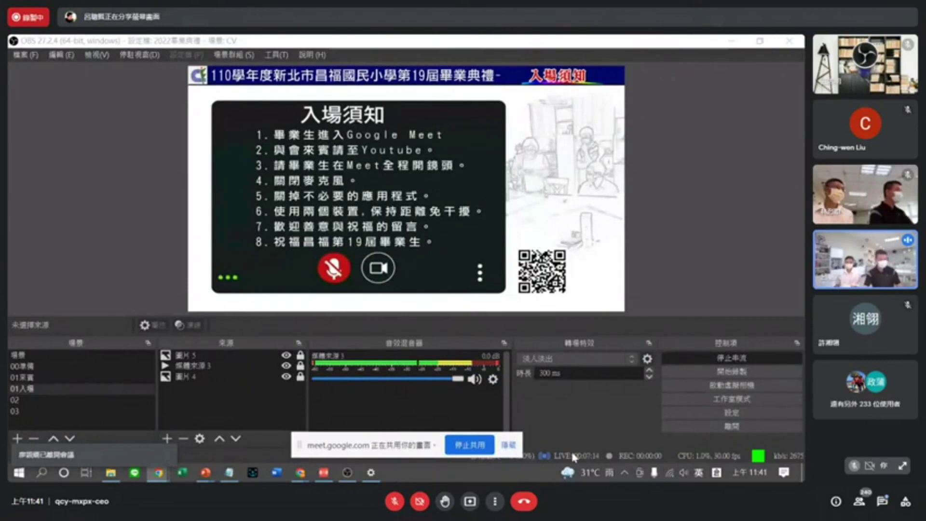
Hide the screen-sharing notice, show the scene 01來賓, and magnify and mark its audio mixer.
left_click(509, 445)
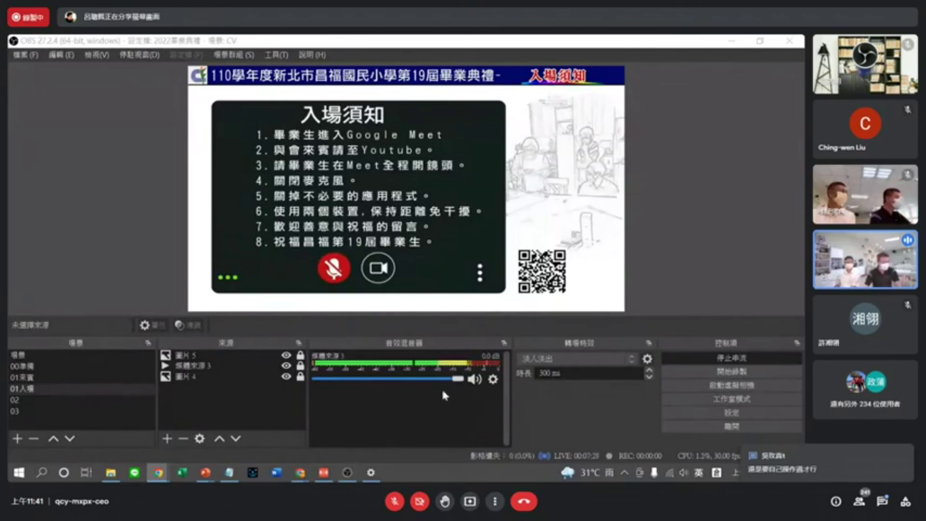
left_click(36, 365)
left_click(35, 379)
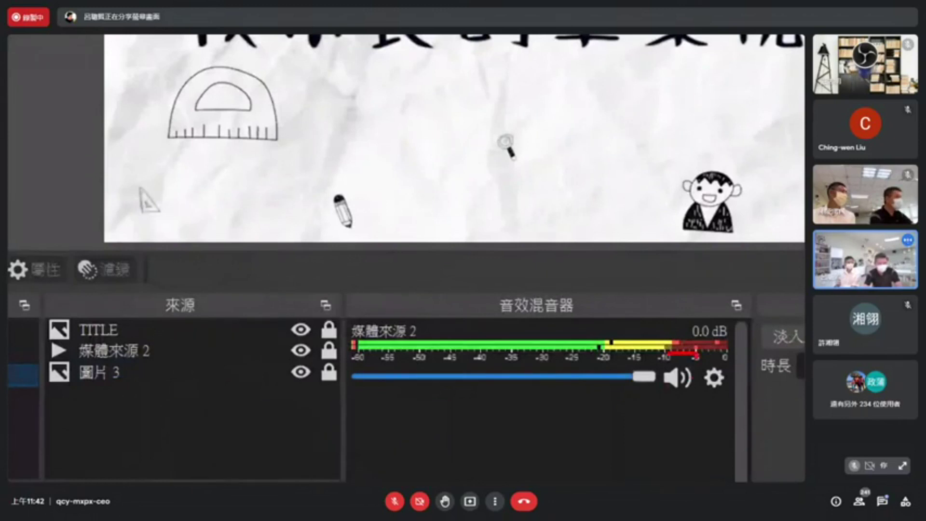
mouse_move(357, 392)
left_mouse_down()
mouse_move(387, 438)
mouse_move(730, 469)
left_mouse_up()
left_click_drag(685, 419, 684, 426)
mouse_move(696, 357)
left_mouse_down()
mouse_move(662, 348)
mouse_move(744, 412)
left_mouse_up()
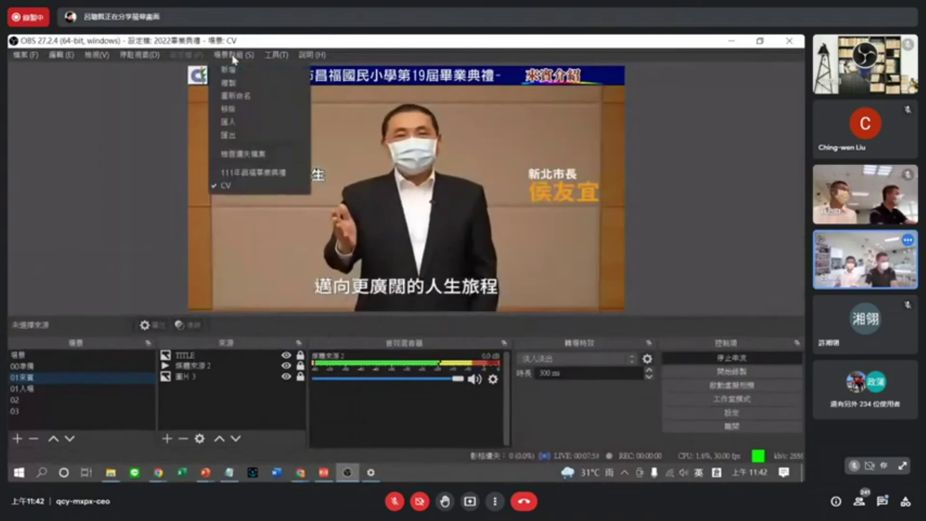
Switch to the scene collection 111年昌福畢業典禮 and show its 16與師長道別 and 17The end scenes with a taller dock area.
left_click(253, 173)
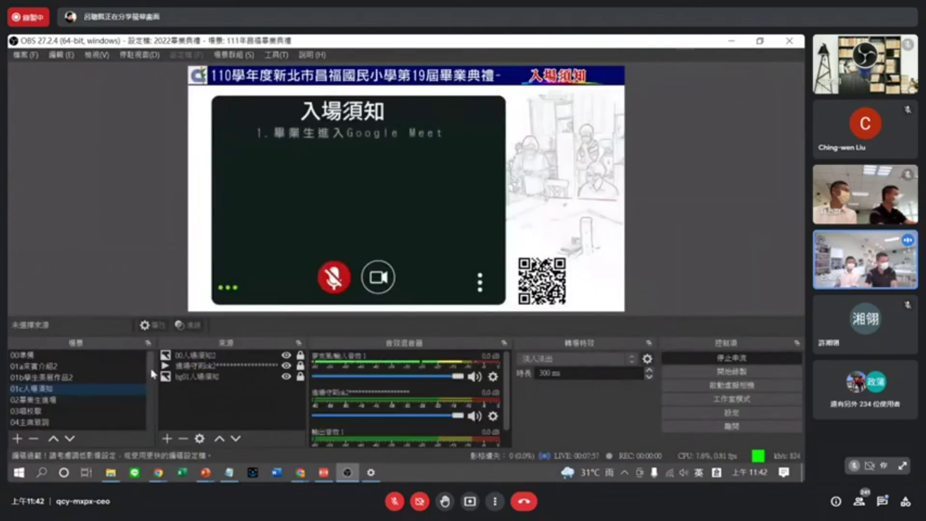
scroll(100, 408, "down", 5)
left_click(70, 388)
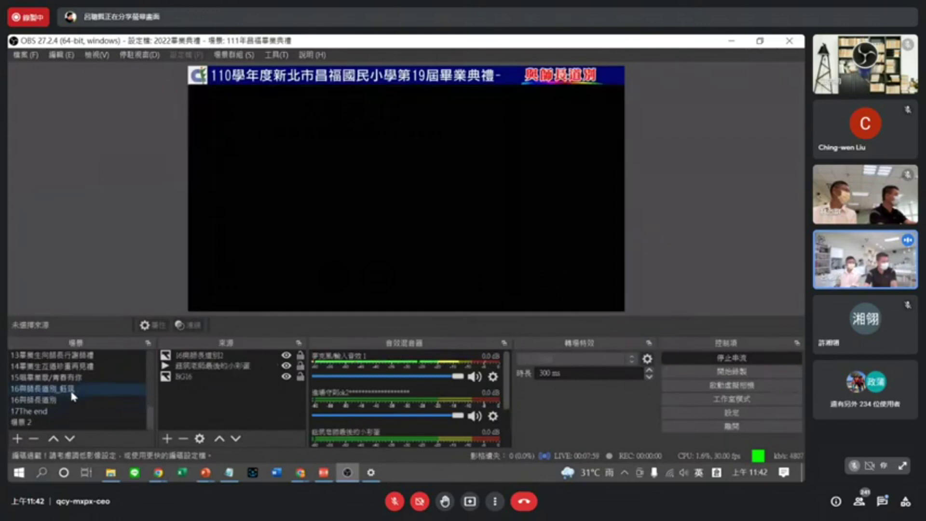
left_click_drag(490, 332, 488, 292)
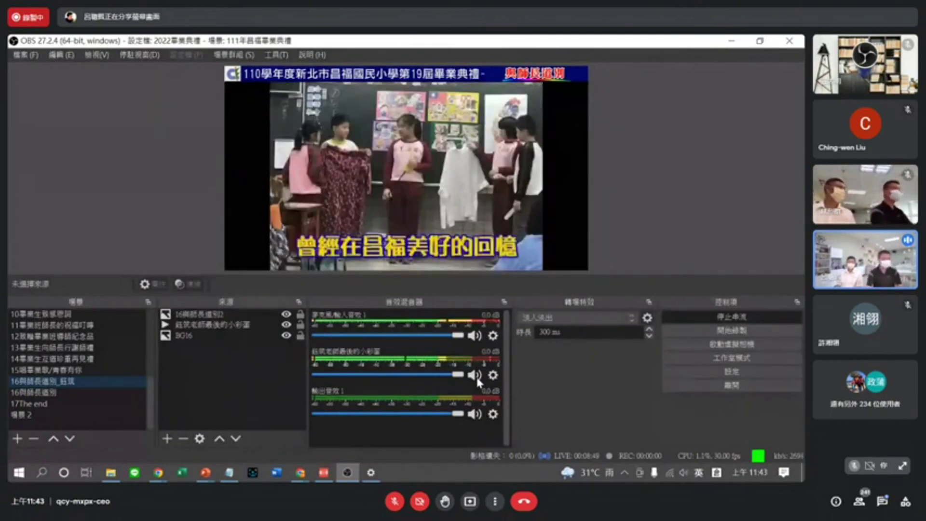
left_click(33, 401)
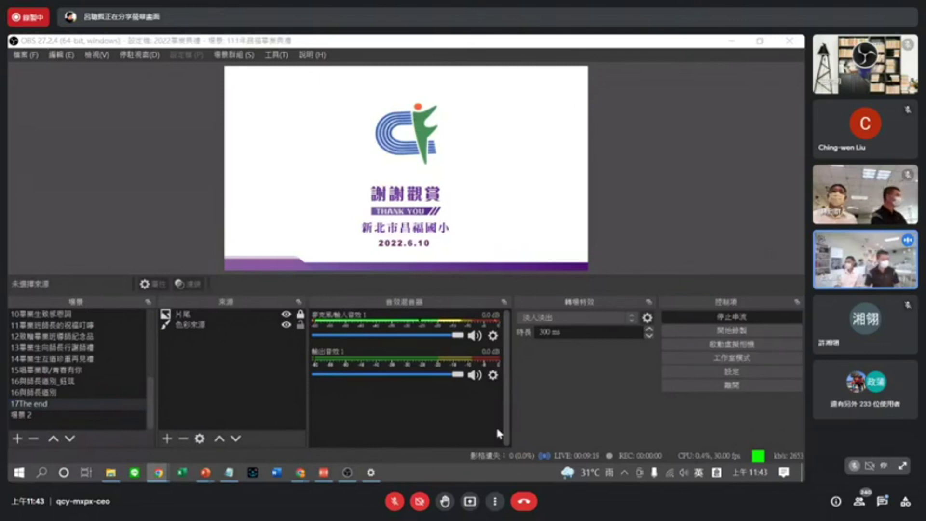
Switch to Notepad, replace all its text with the copied question about camera counts, and turn on word wrap.
left_click(229, 472)
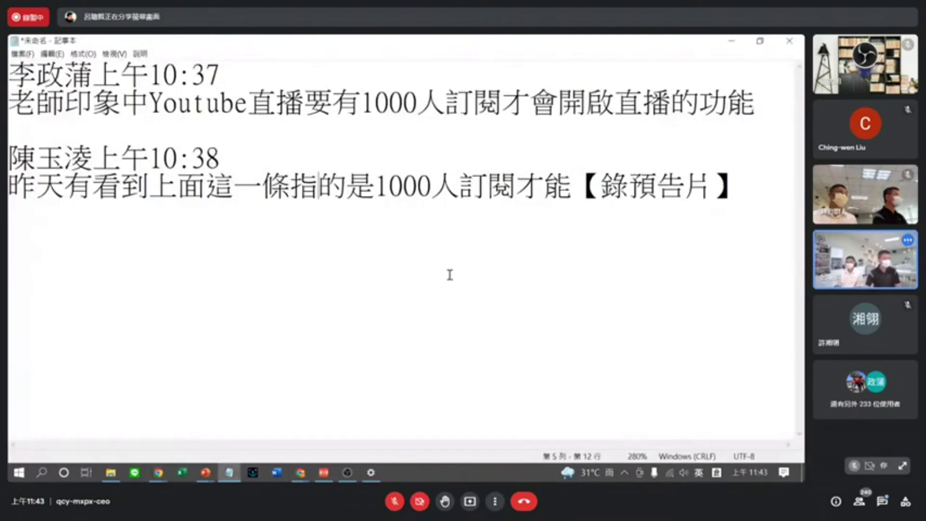
key("ctrl+a")
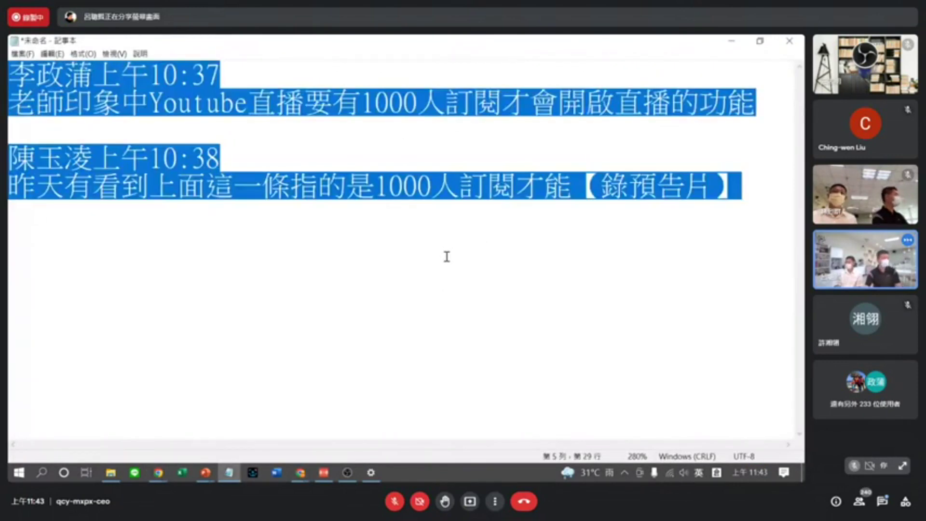
key("ctrl+v")
left_click(84, 54)
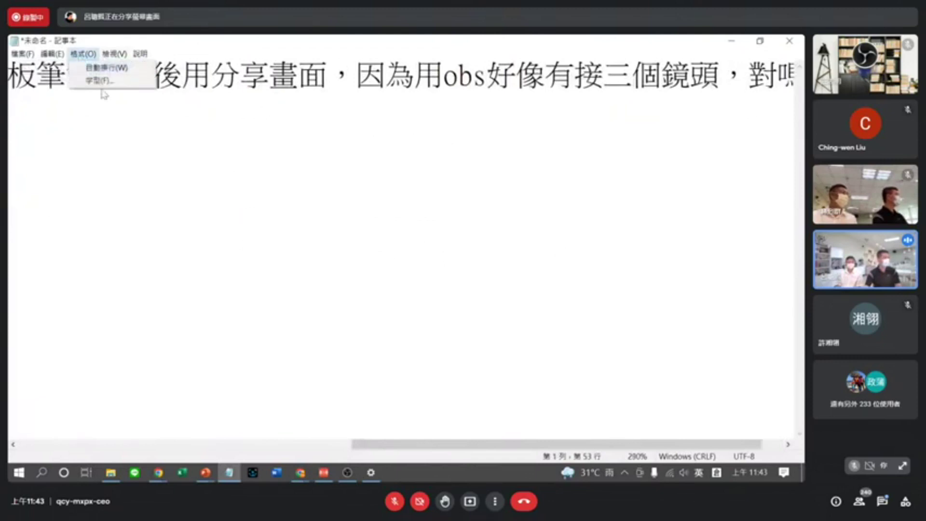
left_click(101, 81)
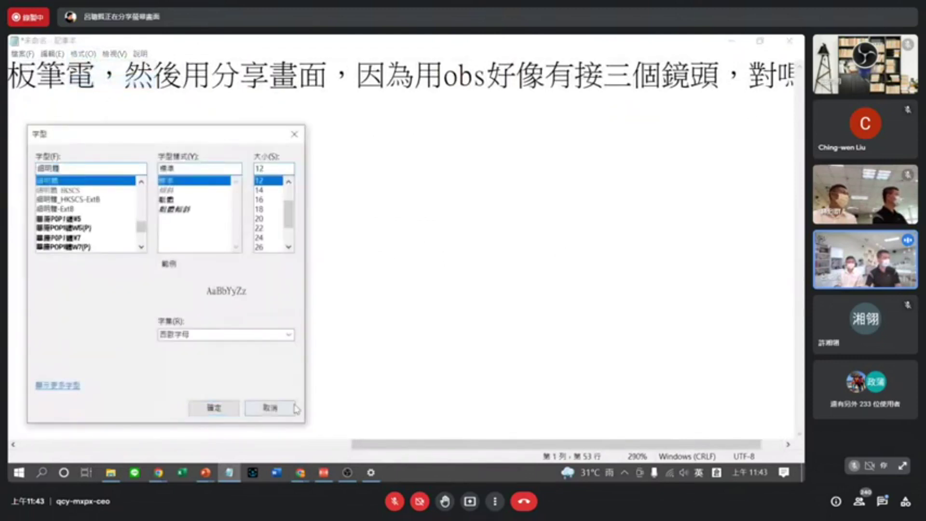
left_click(294, 408)
left_click(84, 53)
left_click(96, 65)
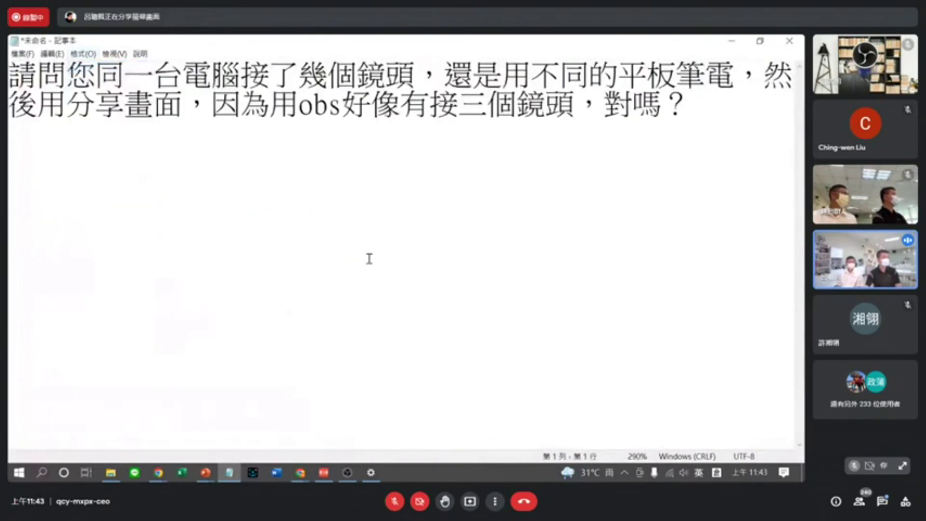
Highlight the question's wording about one computer and the words 了幾個鏡頭.
left_click(239, 76)
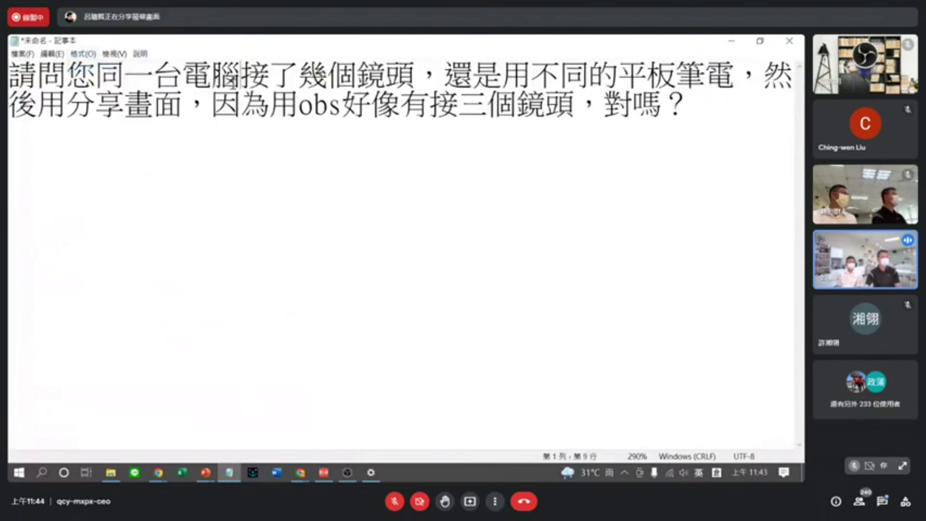
left_click_drag(239, 76, 67, 76)
left_click_drag(416, 76, 270, 76)
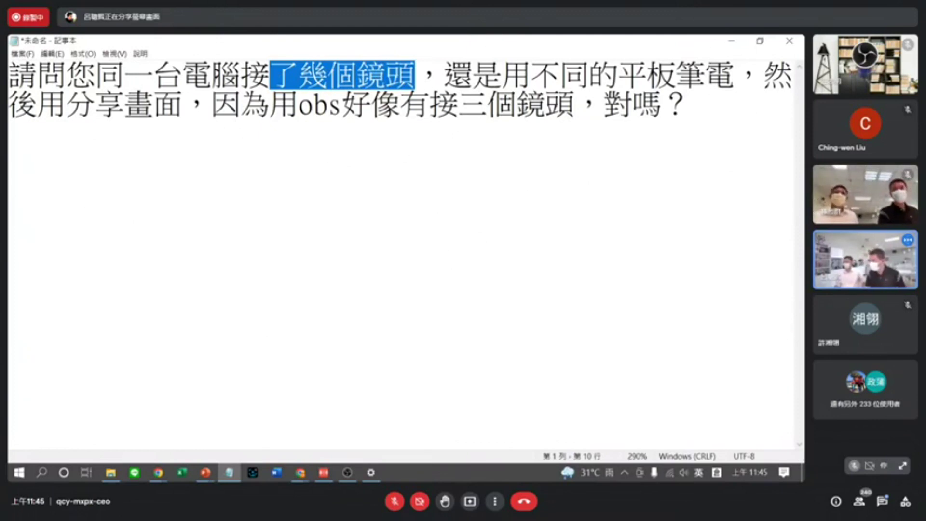
Minimize Notepad, extend the OBS docks upward to show the whole scene list, and magnify that list for review.
key("alt+Tab")
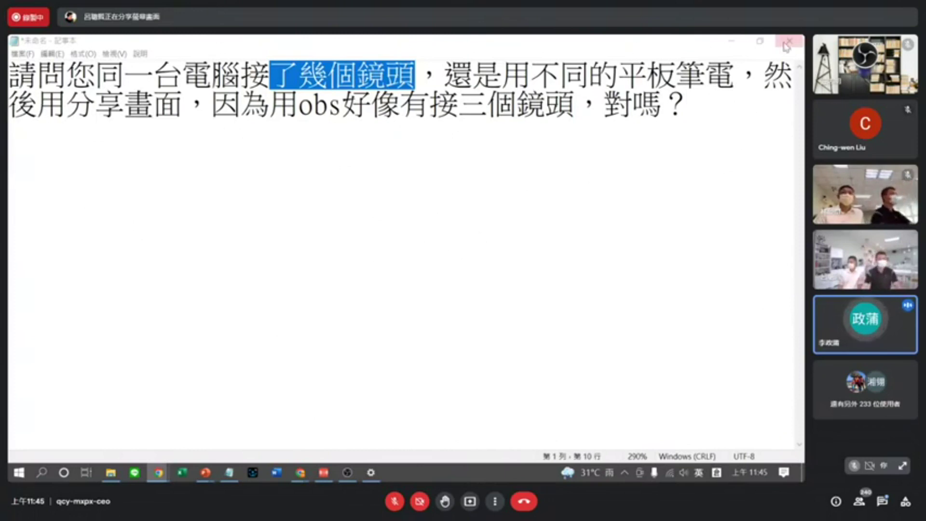
left_click(732, 42)
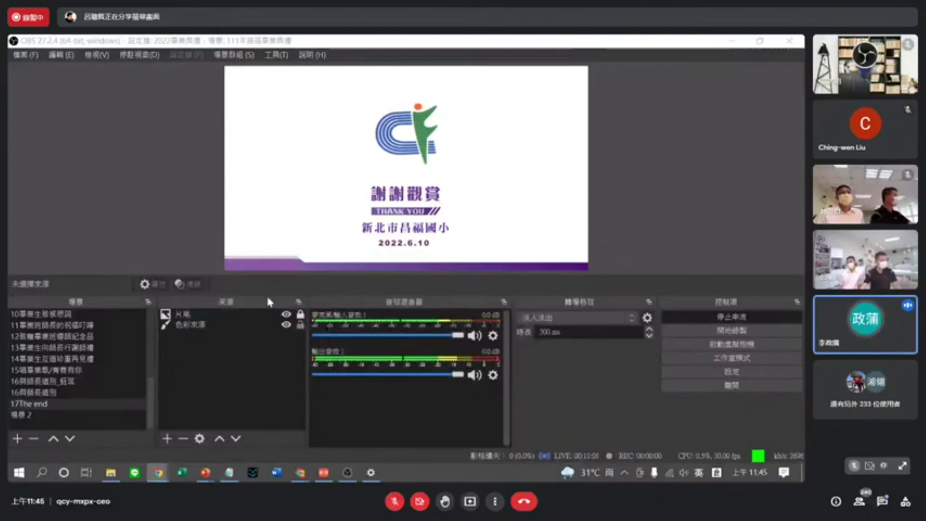
left_click_drag(271, 291, 248, 148)
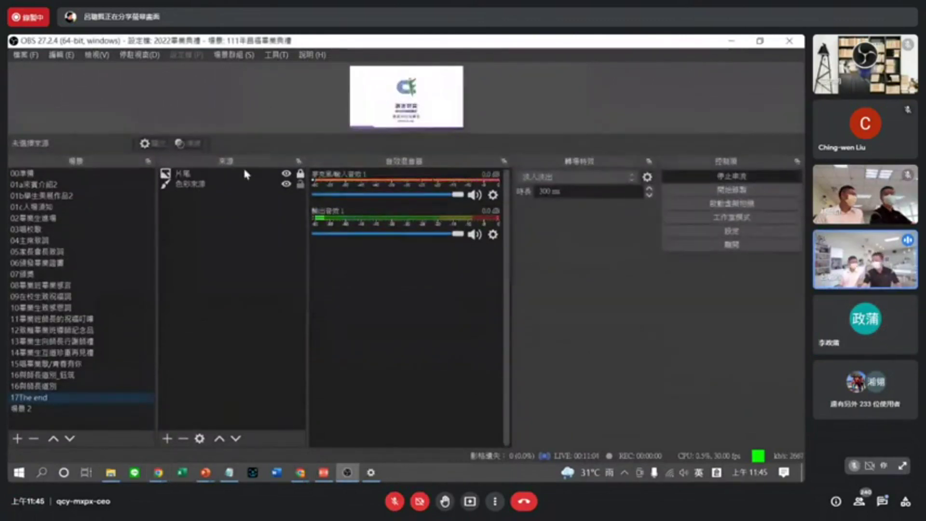
key("super+plus")
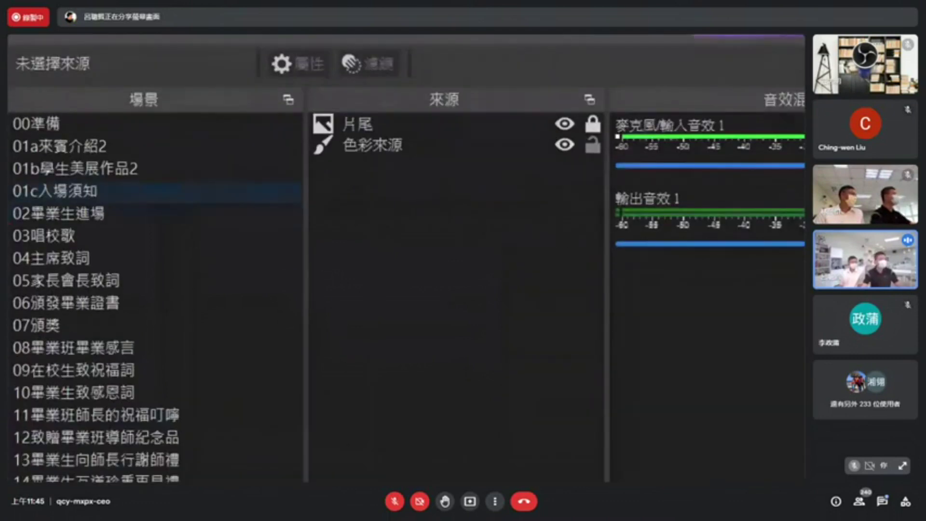
key("super+minus")
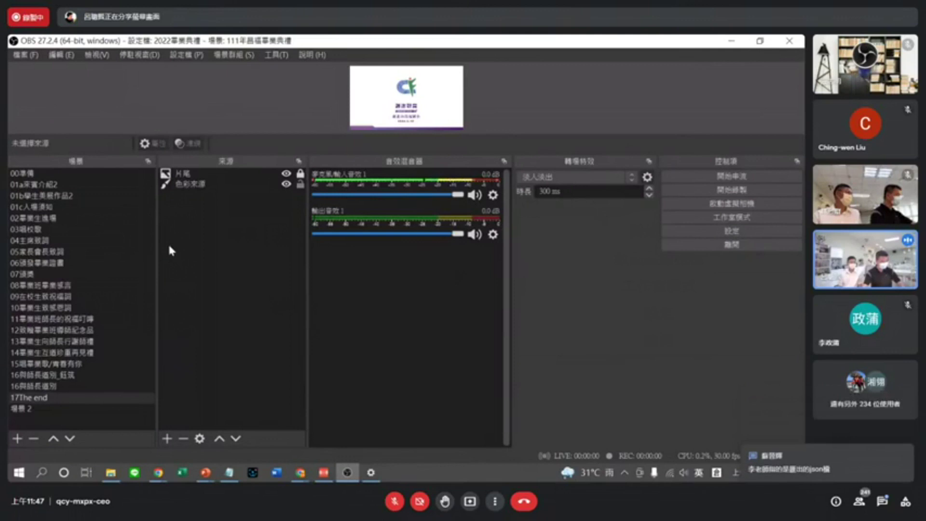
Export the scene collection as 111年昌福畢業典禮.json to the folder 0畢業典禮 on drive C, replacing the existing file.
left_click(234, 56)
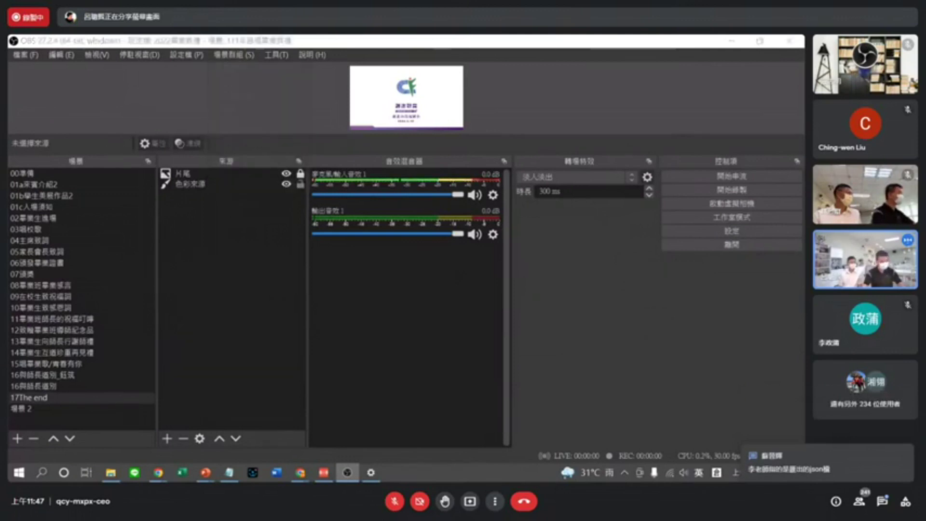
left_click(234, 55)
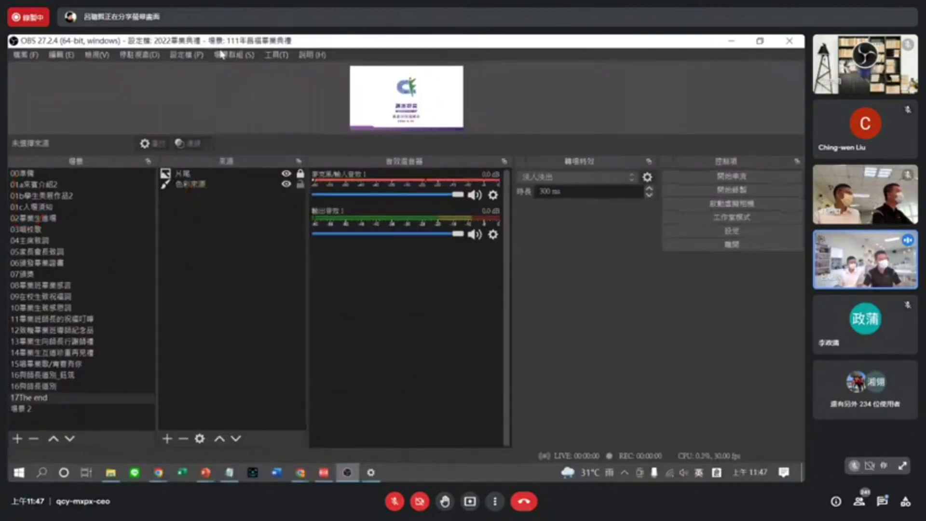
left_click(233, 54)
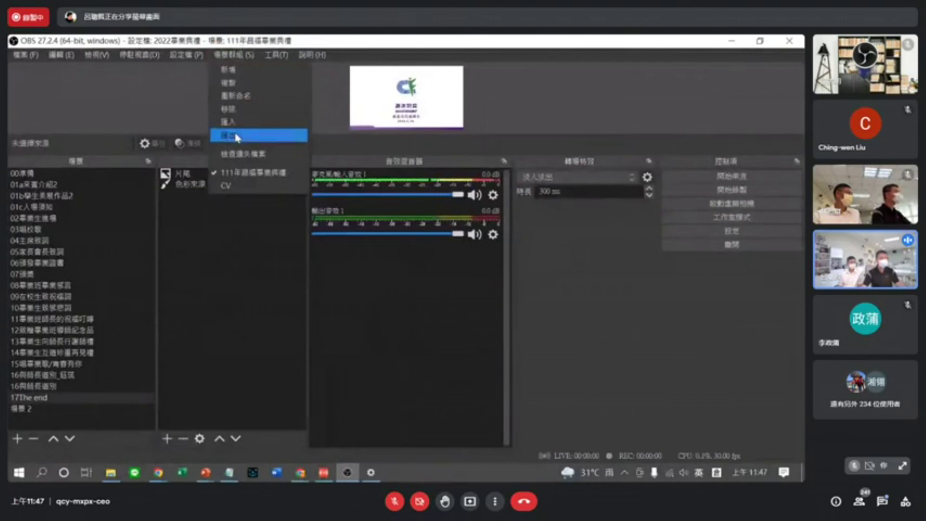
left_click(237, 136)
scroll(103, 314, "down", 3)
left_click(63, 223)
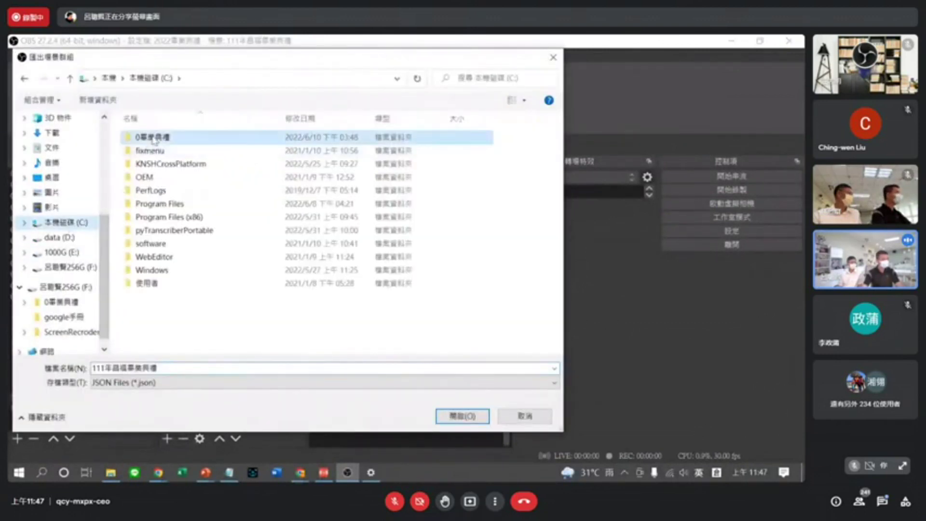
double_click(193, 136)
scroll(556, 284, "down", 3)
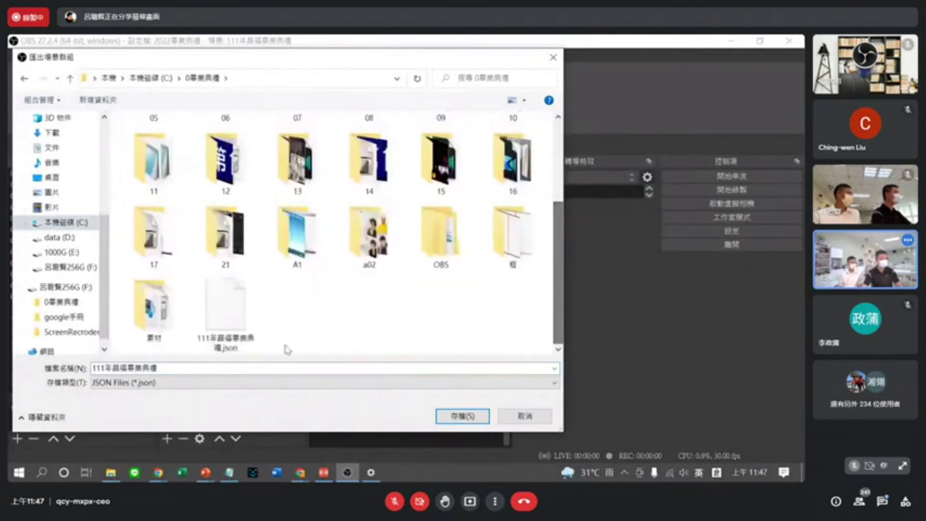
left_click(239, 321)
left_click(464, 416)
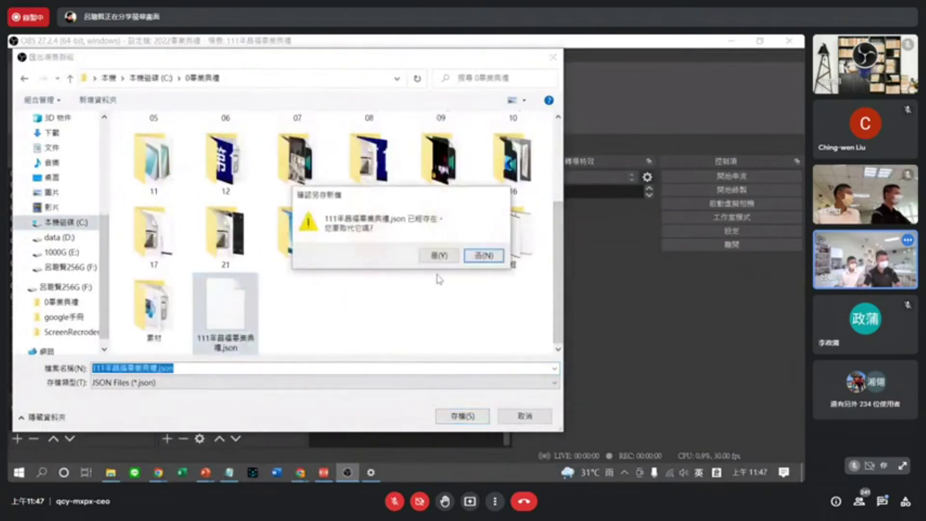
left_click(439, 256)
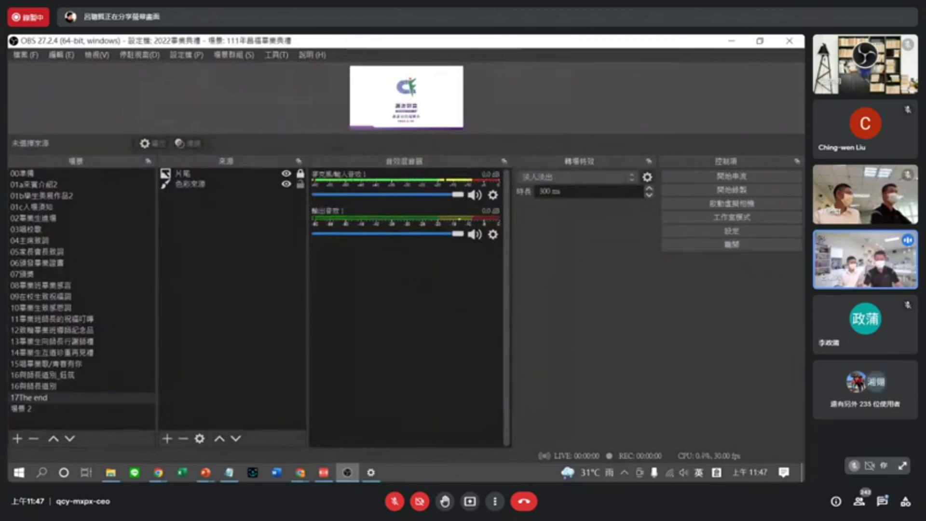
Switch to File Explorer, open the properties of the 0畢業典禮 folder on drive C, and circle its size details on the magnified screen.
left_click(627, 259)
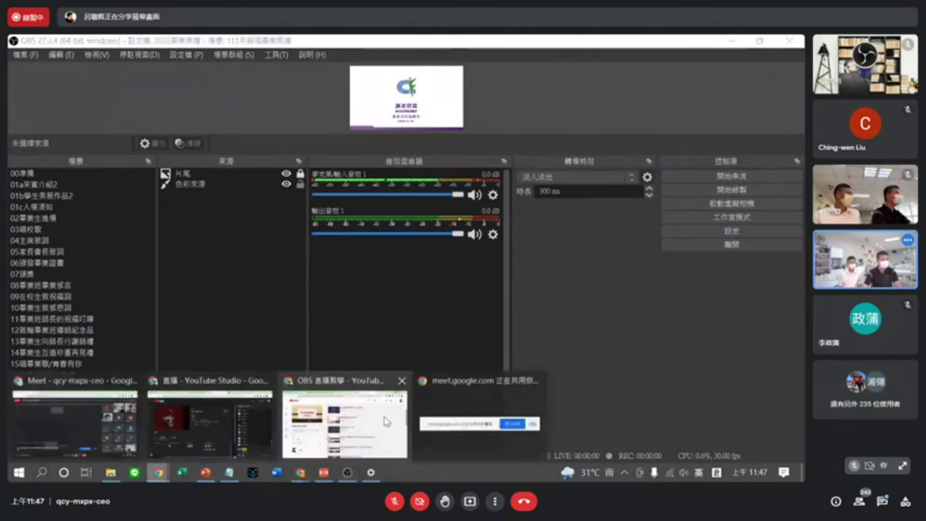
mouse_move(158, 472)
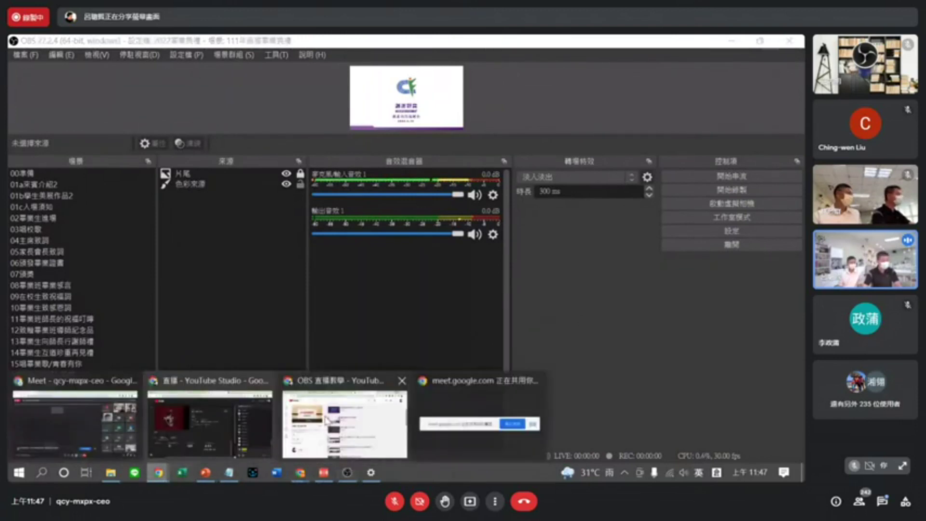
left_click(401, 397)
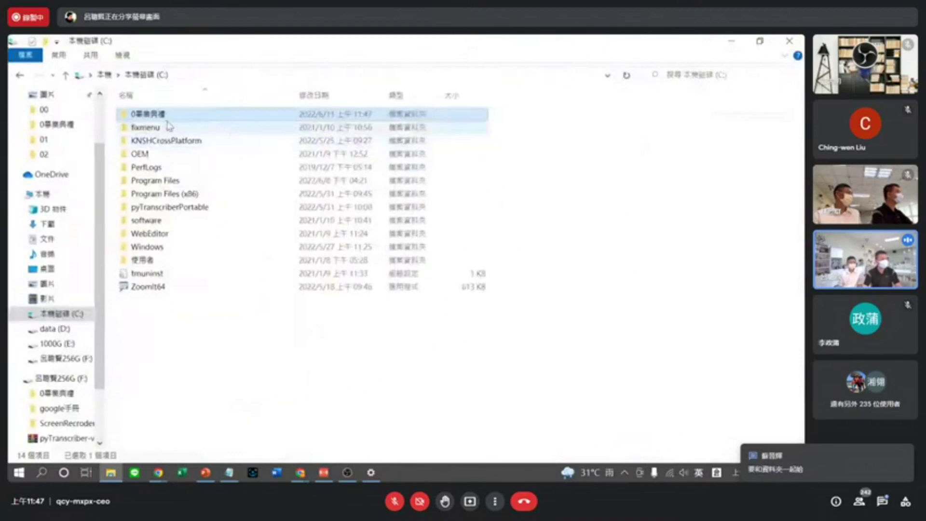
right_click(163, 120)
left_click(213, 426)
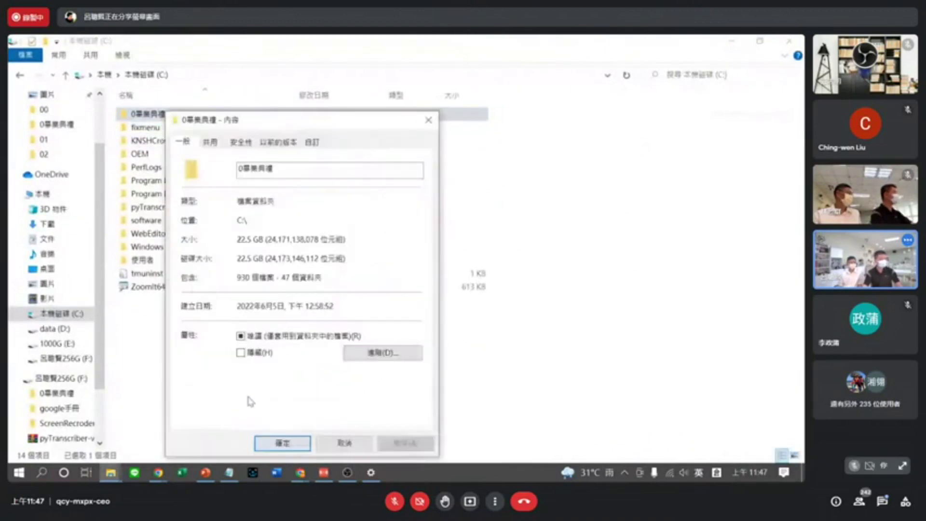
key("ctrl+1")
mouse_move(432, 287)
left_mouse_down()
mouse_move(481, 307)
mouse_move(533, 365)
left_mouse_up()
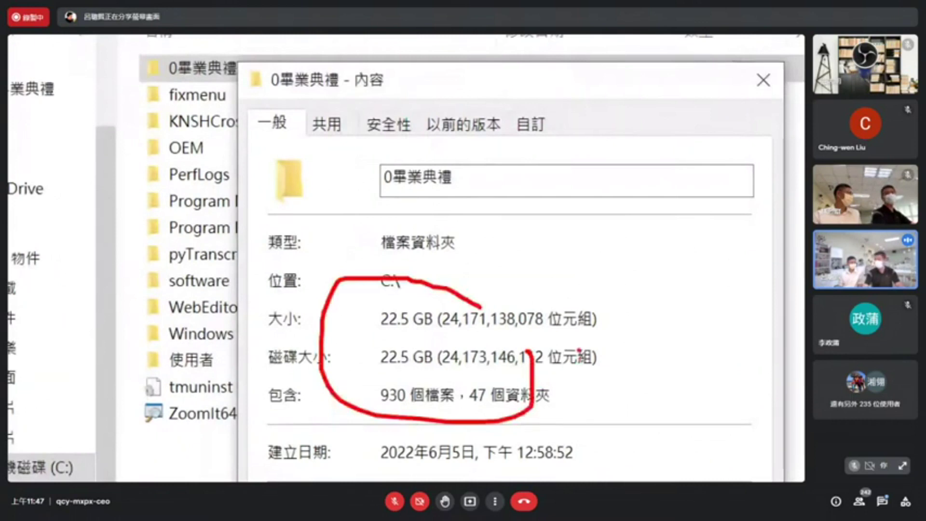
key("Escape")
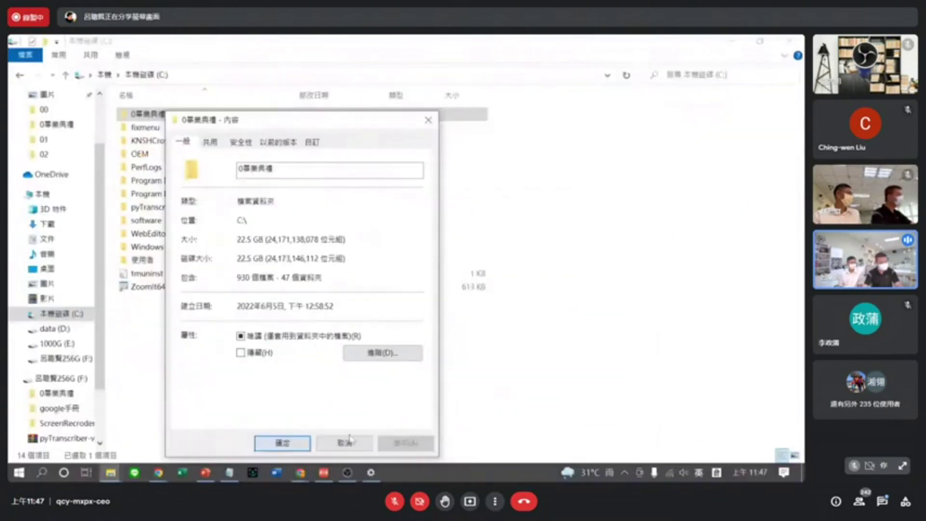
left_click(350, 440)
Open the 0畢業典禮 folder, look through its contents, and circle the numbered subfolders on the magnified screen.
double_click(150, 115)
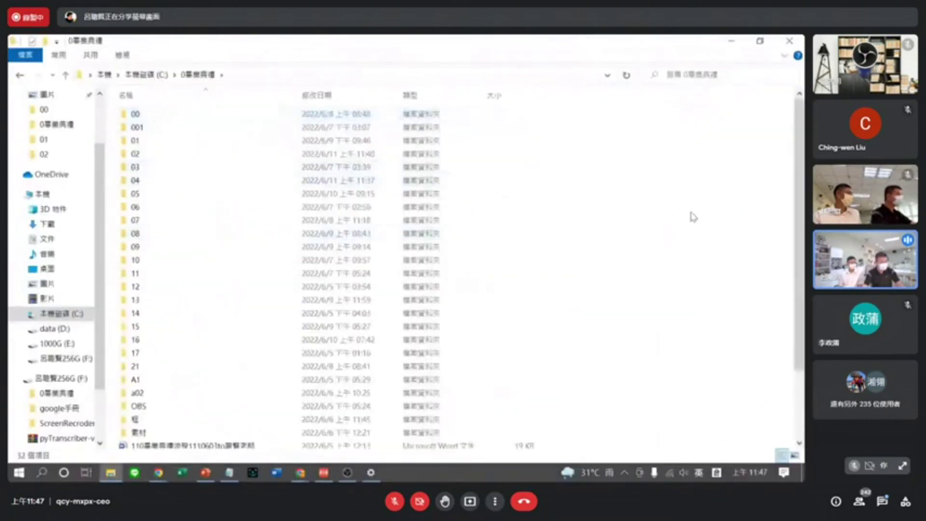
scroll(801, 220, "down", 5)
scroll(355, 217, "up", 4)
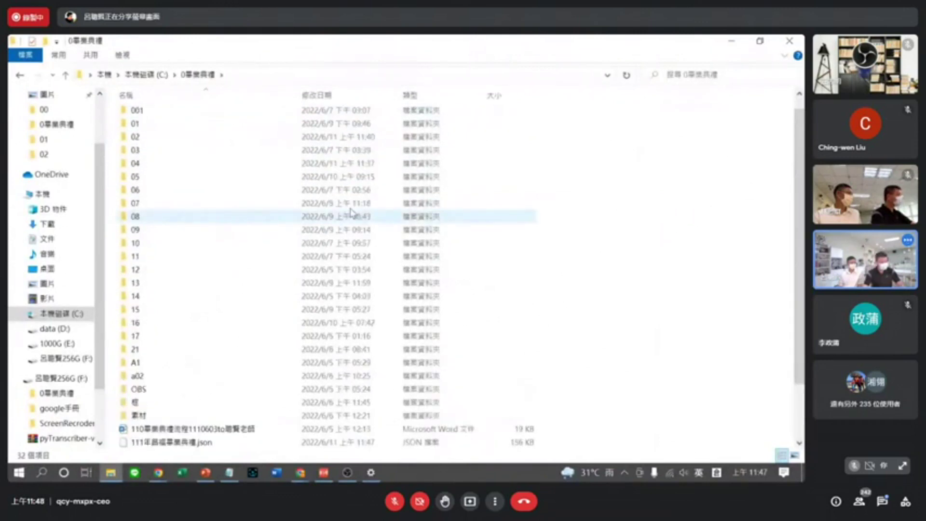
key("ctrl+1")
mouse_move(147, 98)
left_mouse_down()
mouse_move(118, 121)
mouse_move(185, 110)
left_mouse_up()
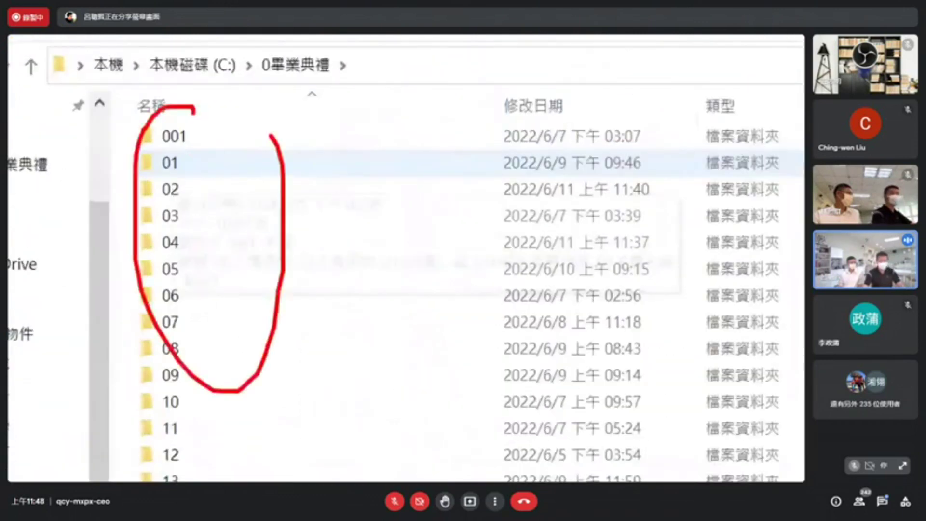
key("Escape")
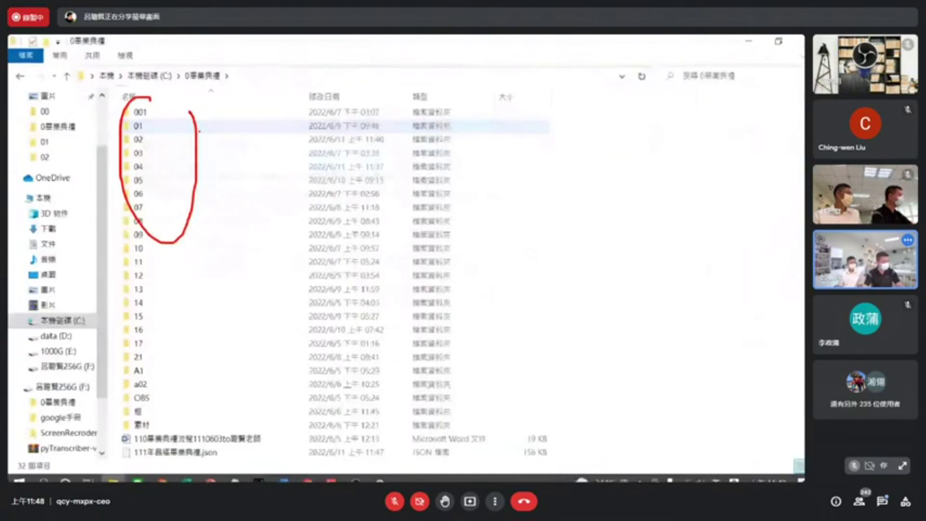
Move the size column ahead of the modified date and draw a red box around 111年昌福畢業典禮.json on the magnified screen.
left_click_drag(495, 95, 234, 96)
key("ctrl+1")
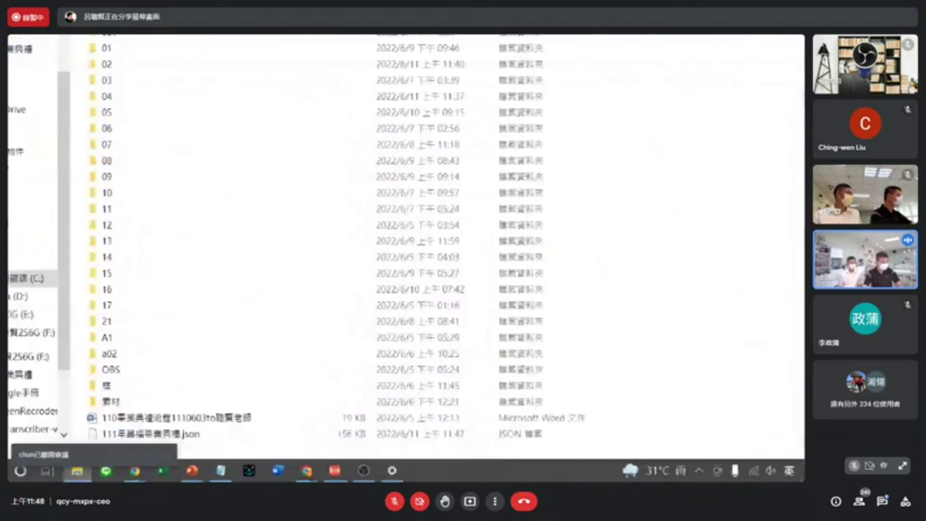
mouse_move(42, 384)
left_mouse_down()
mouse_move(93, 414)
mouse_move(575, 429)
left_mouse_up()
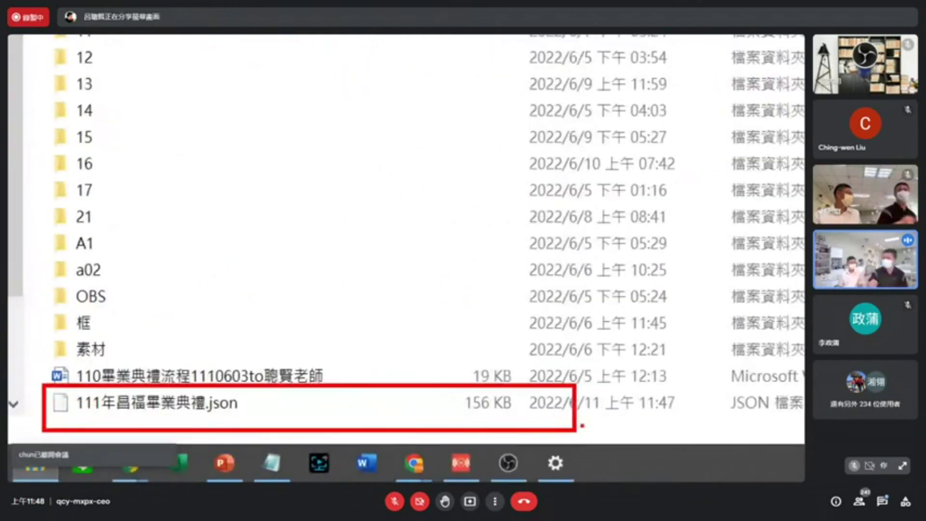
key("Escape")
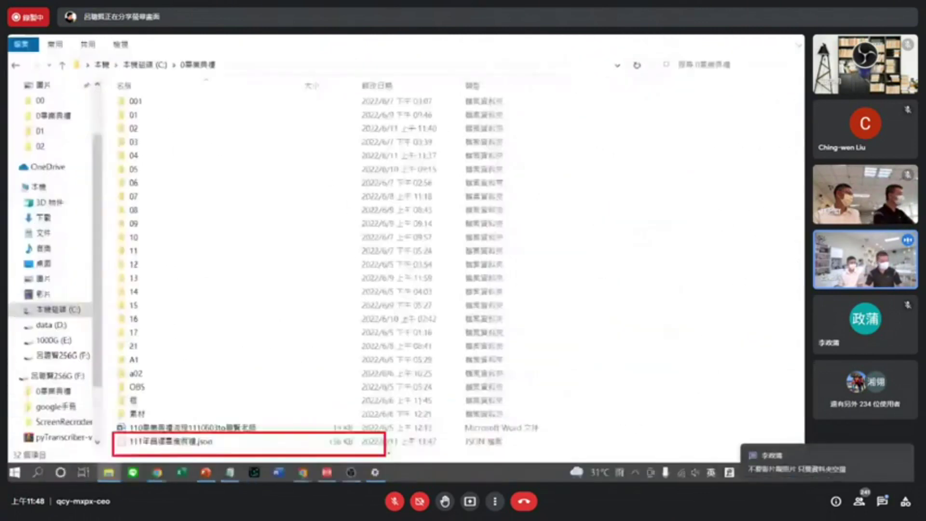
Switch to OBS, show the 01c入場須知 scene, and capture the whole screen with 場景 2 active.
left_click(347, 472)
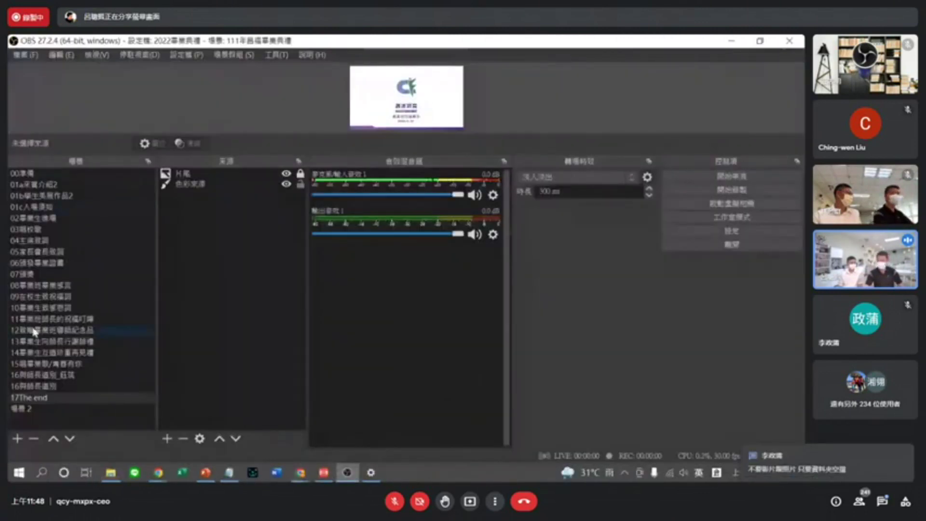
left_click(50, 212)
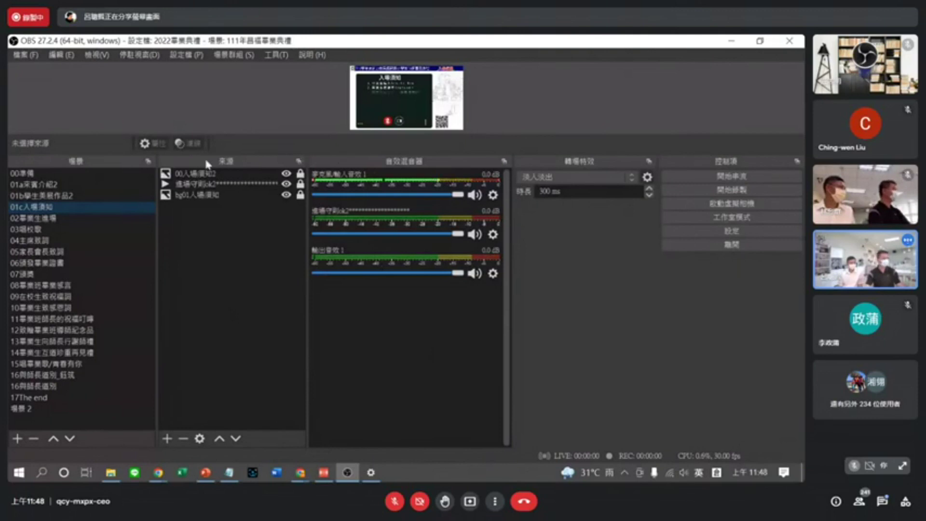
left_click(20, 409)
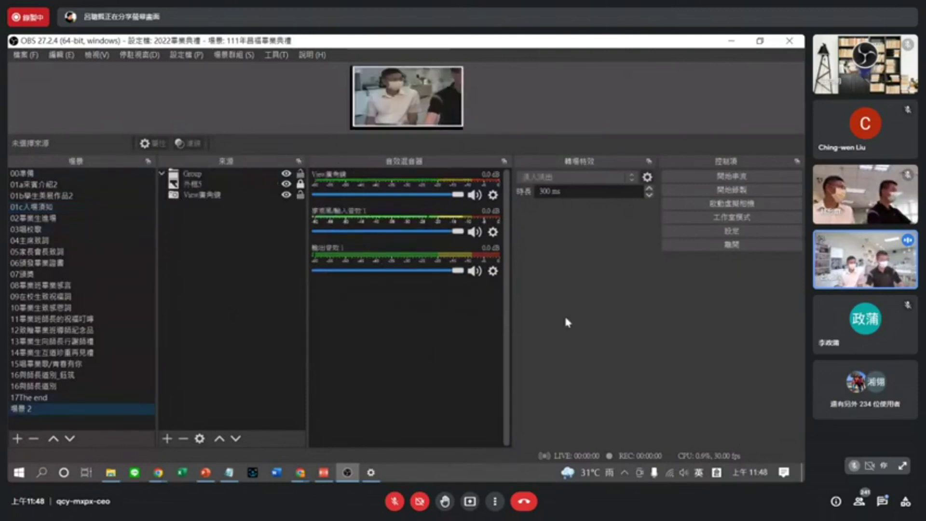
key("Print")
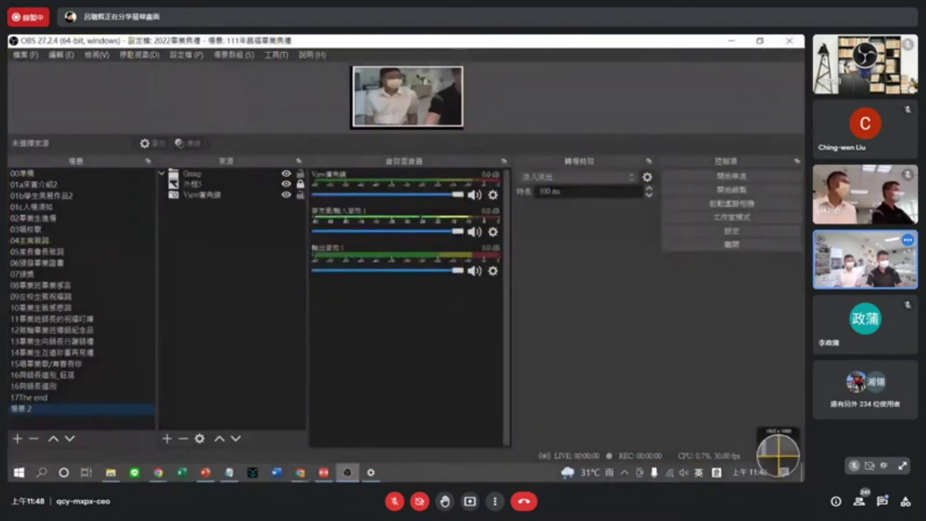
left_click(778, 454)
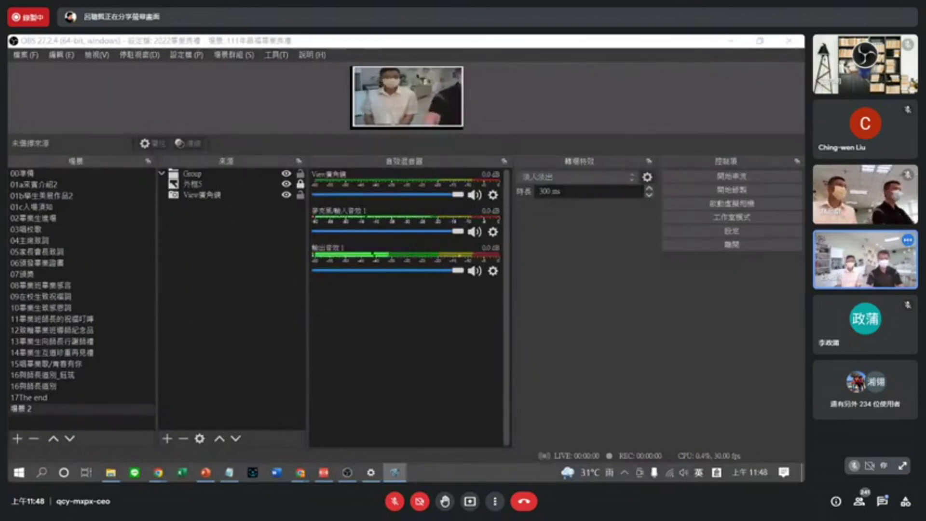
Switch to Chrome and open Google Drive in a new tab by way of the Google home page.
key("alt+Tab")
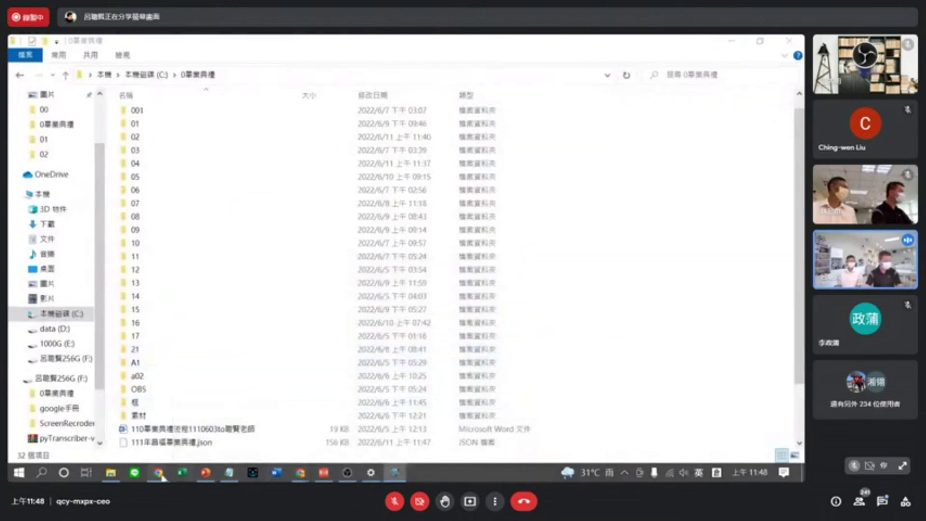
mouse_move(158, 476)
left_click(215, 414)
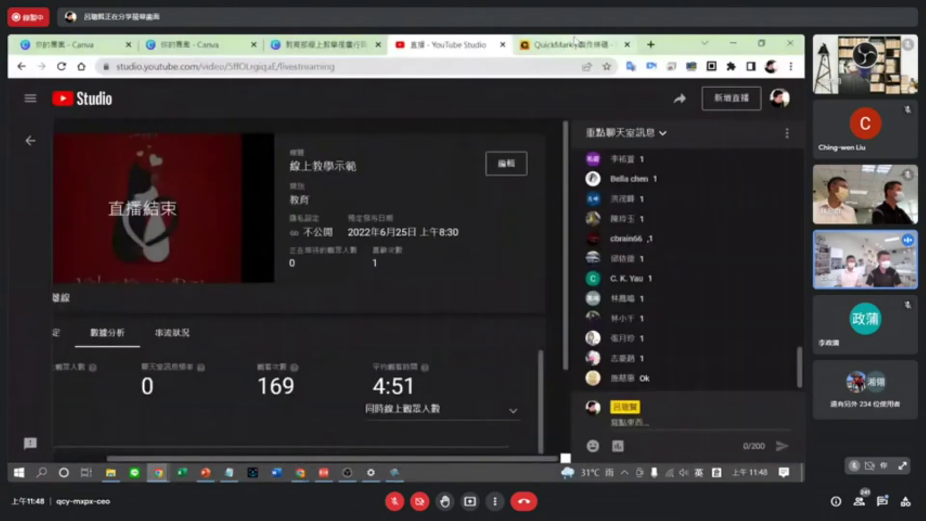
left_click(651, 45)
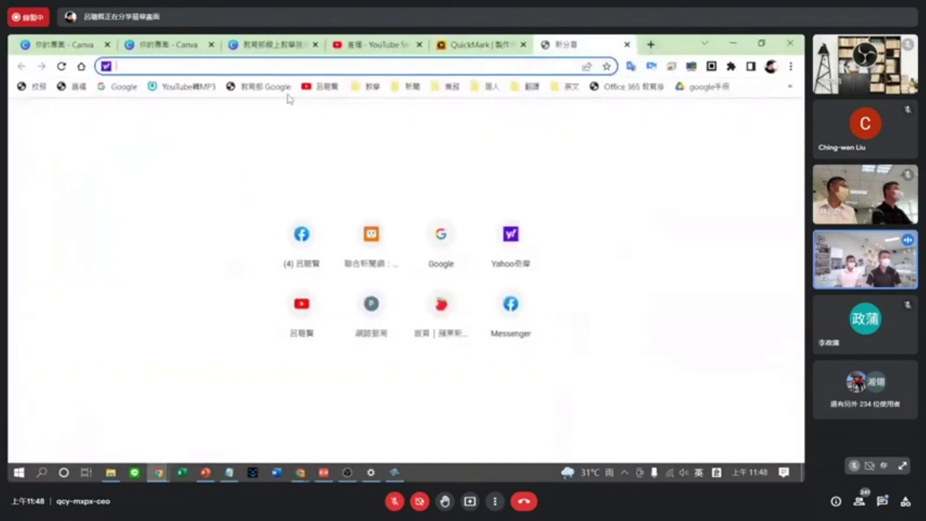
left_click(116, 89)
left_click(754, 97)
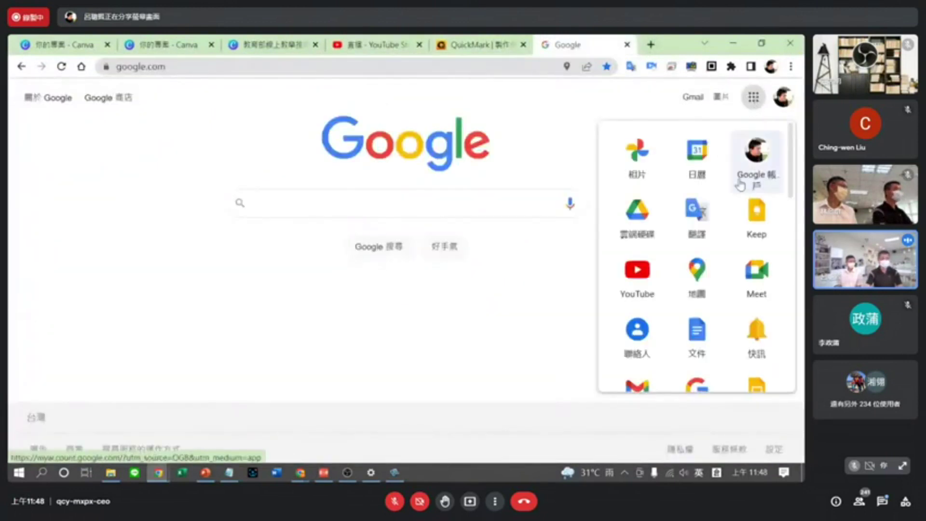
left_click(651, 223)
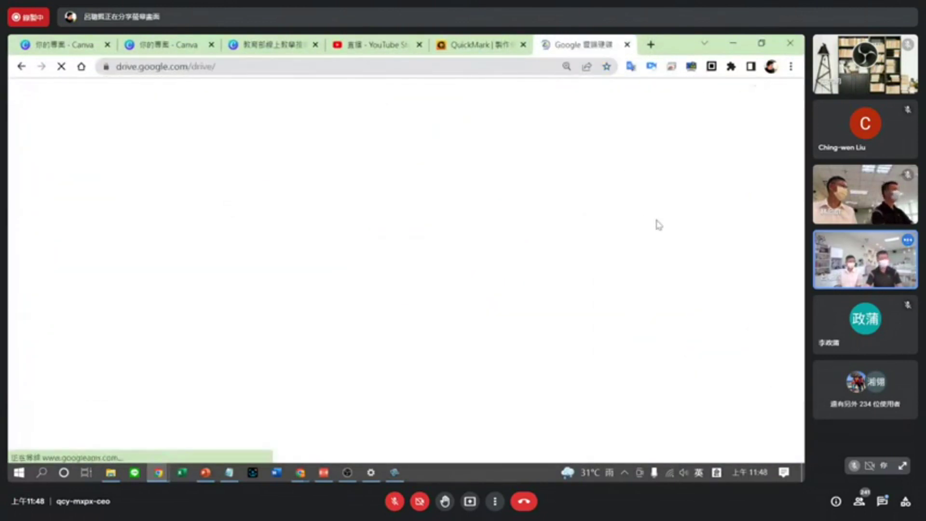
Create a folder named OBS in My Drive and open it.
left_click(60, 147)
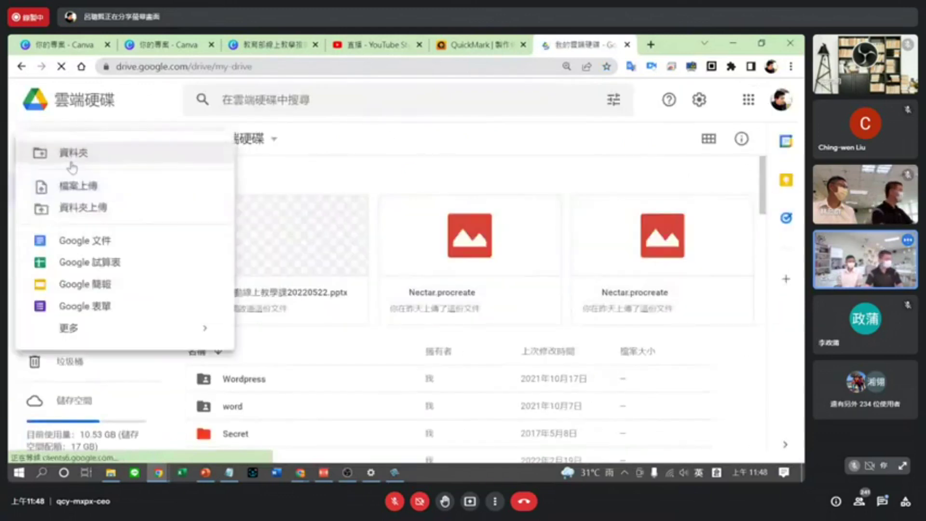
left_click(89, 156)
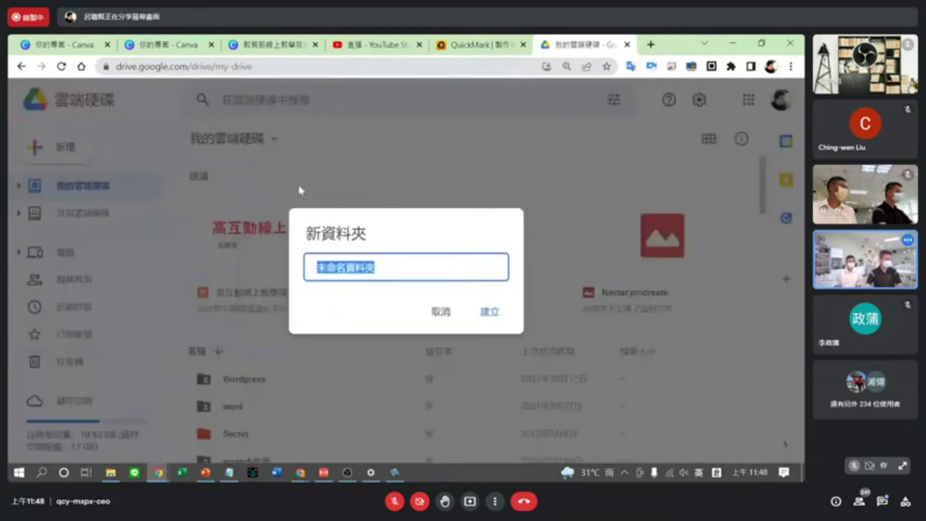
type("080")
key("Return")
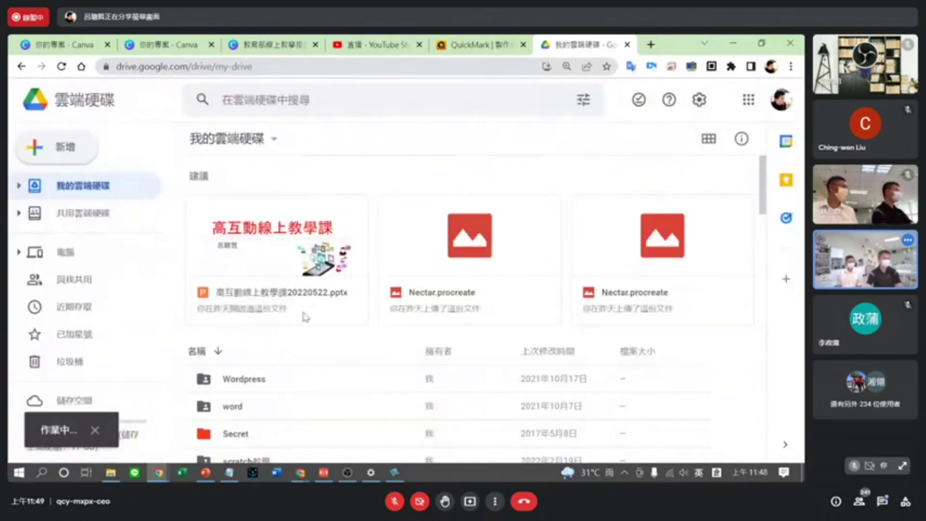
scroll(300, 306, "down", 5)
double_click(226, 269)
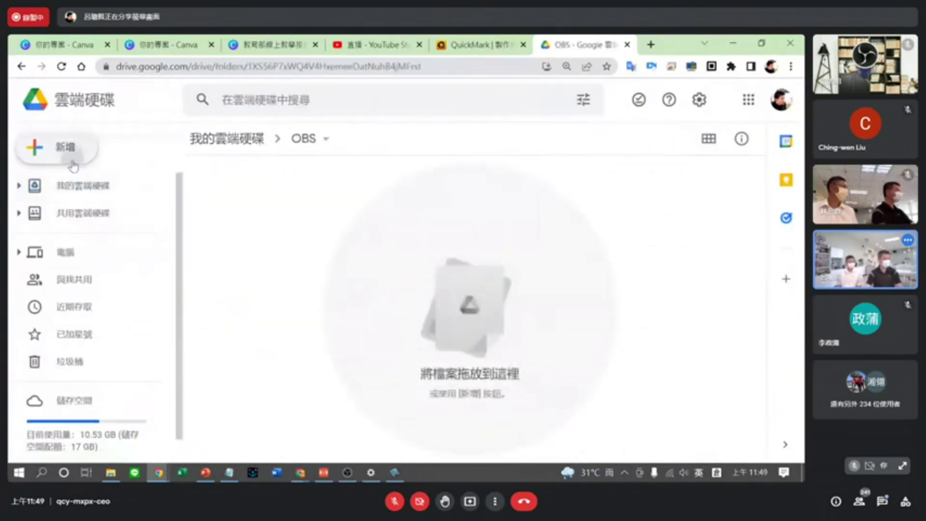
Upload the image 01.jpg from the local Pictures folder to the OBS folder.
left_click(57, 147)
left_click(68, 183)
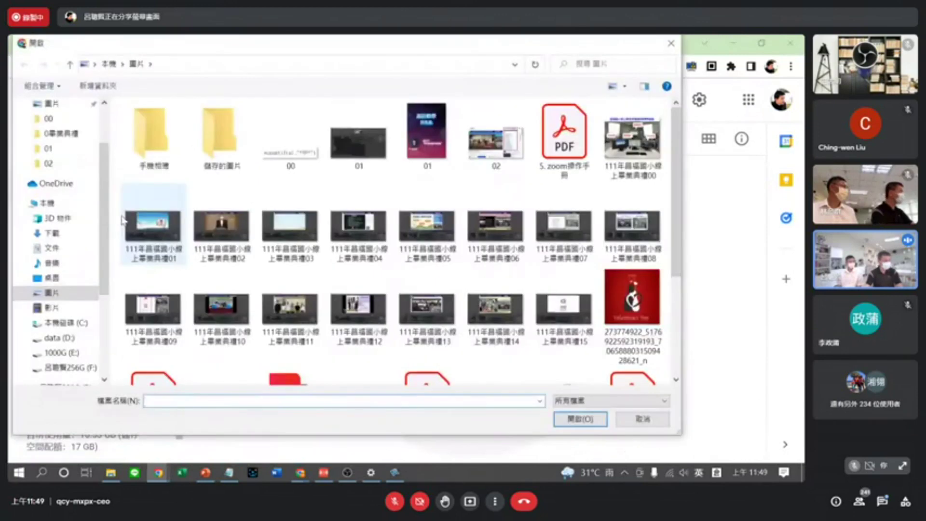
double_click(358, 144)
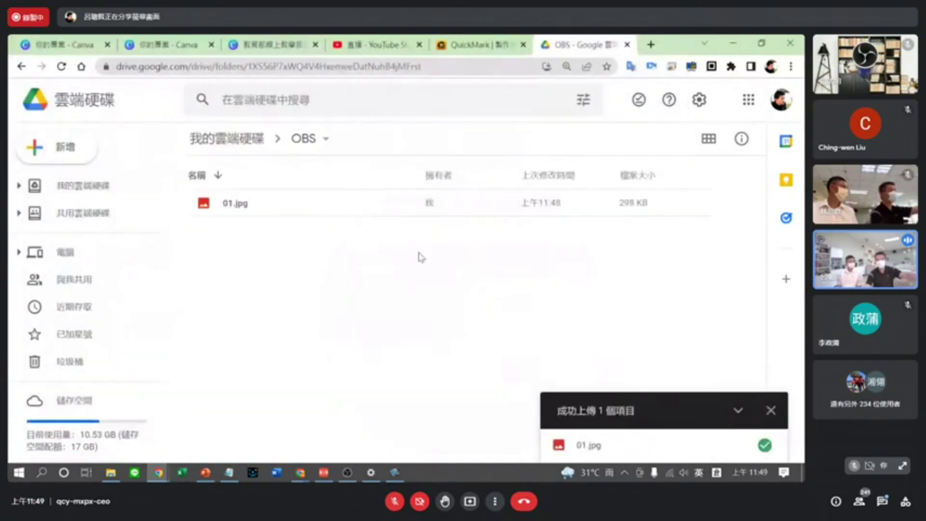
Upload the file 111年昌福畢業典禮.json from the 0畢業典禮 folder on drive C to the OBS folder.
left_click(57, 146)
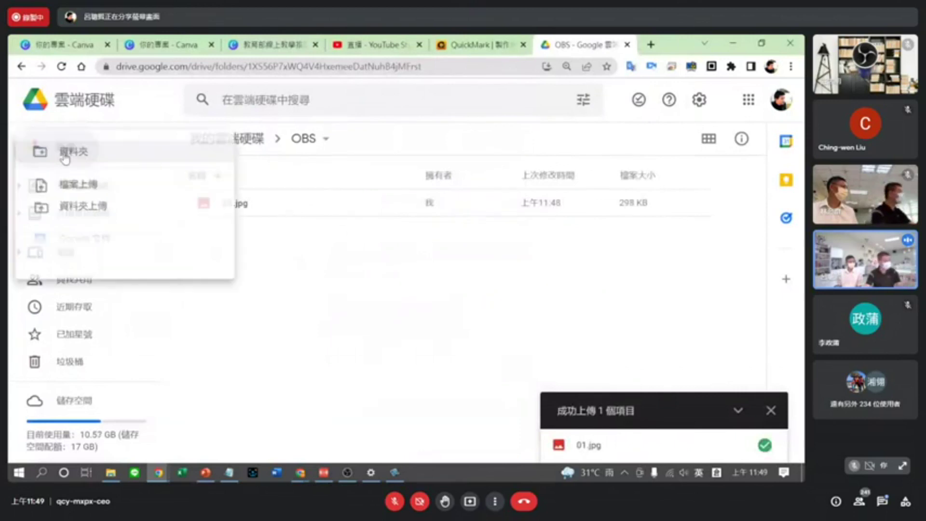
left_click(72, 188)
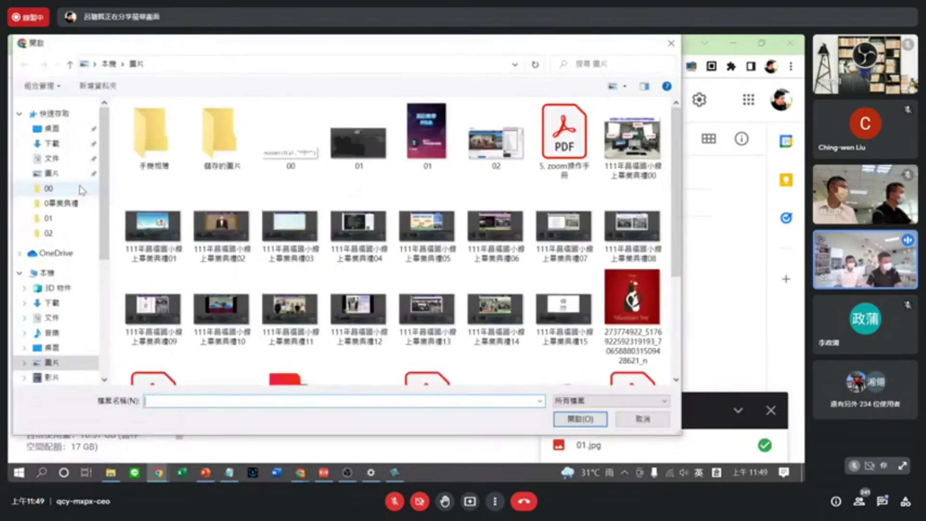
scroll(63, 231, "down", 3)
left_click(63, 263)
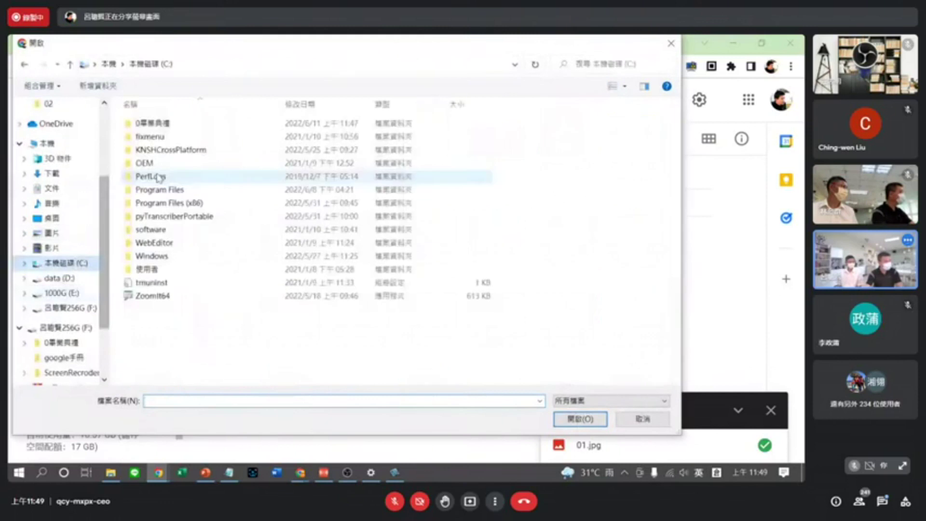
double_click(154, 126)
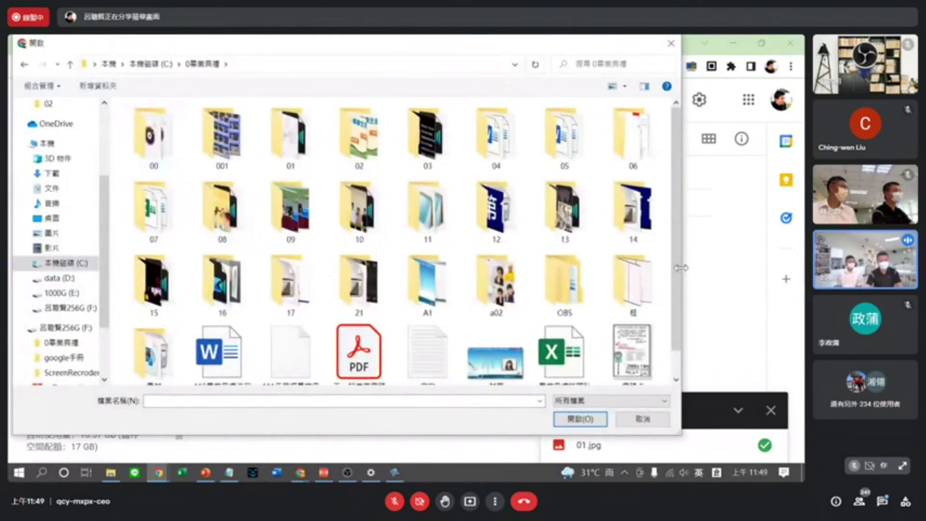
left_click_drag(681, 268, 678, 269)
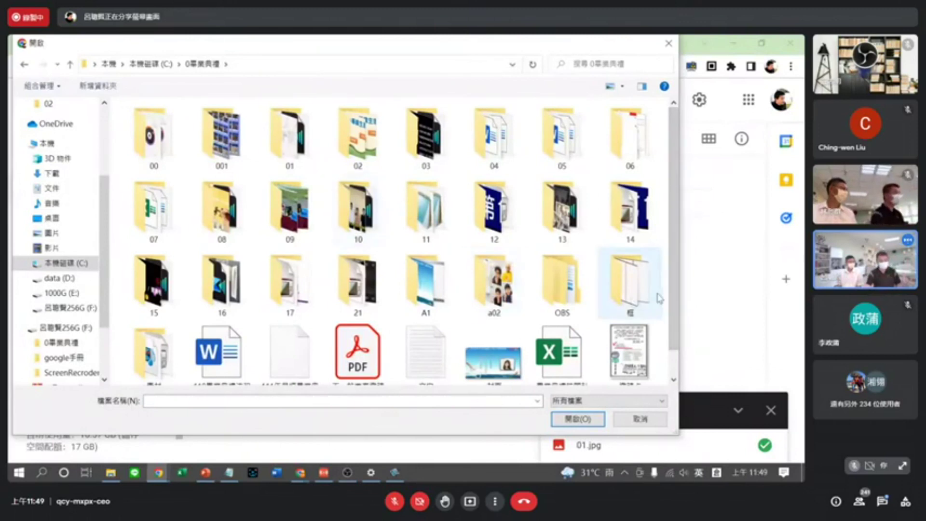
left_click(676, 379)
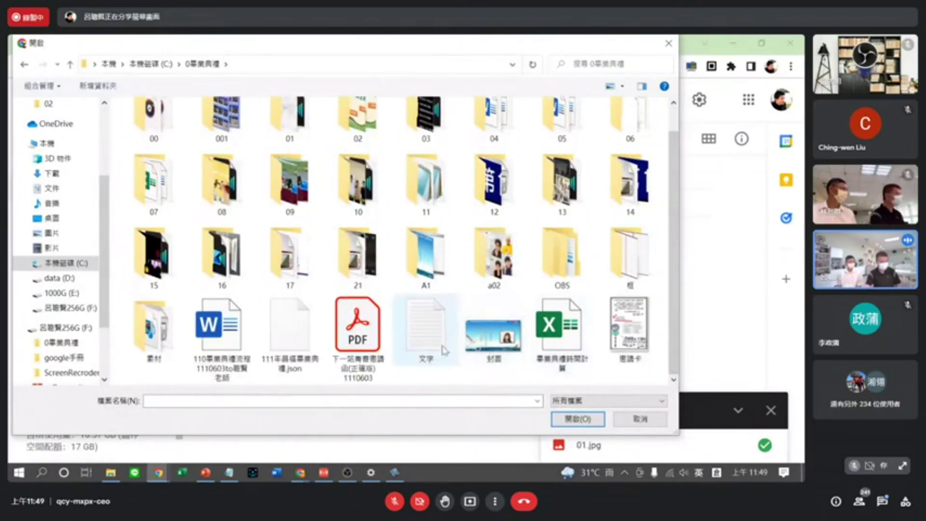
double_click(289, 328)
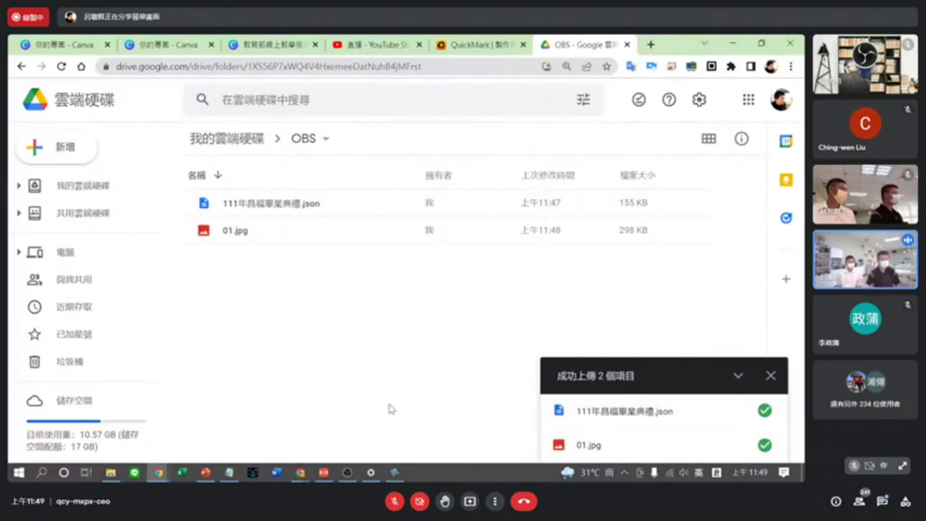
Switch to OBS, enlarge the preview area, and show the 01c入場須知 scene.
left_click(347, 472)
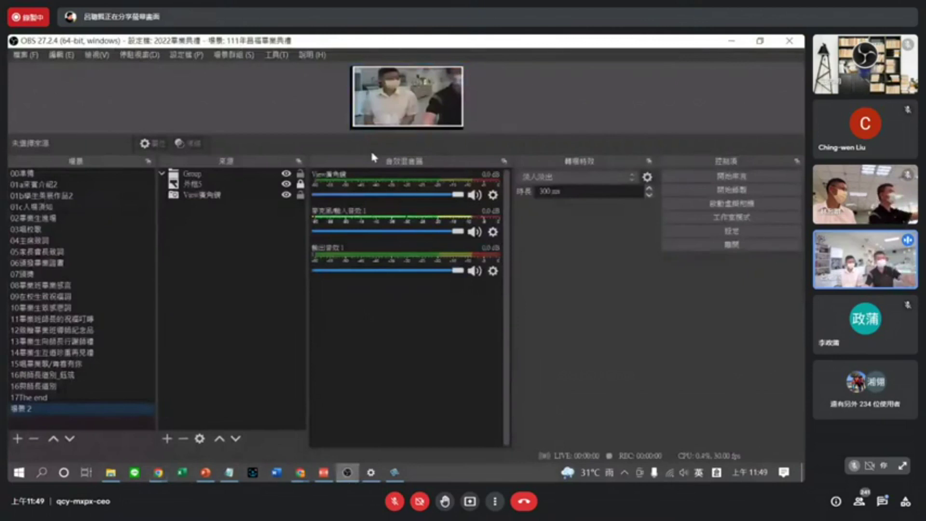
left_click_drag(351, 150, 353, 272)
left_click(52, 327)
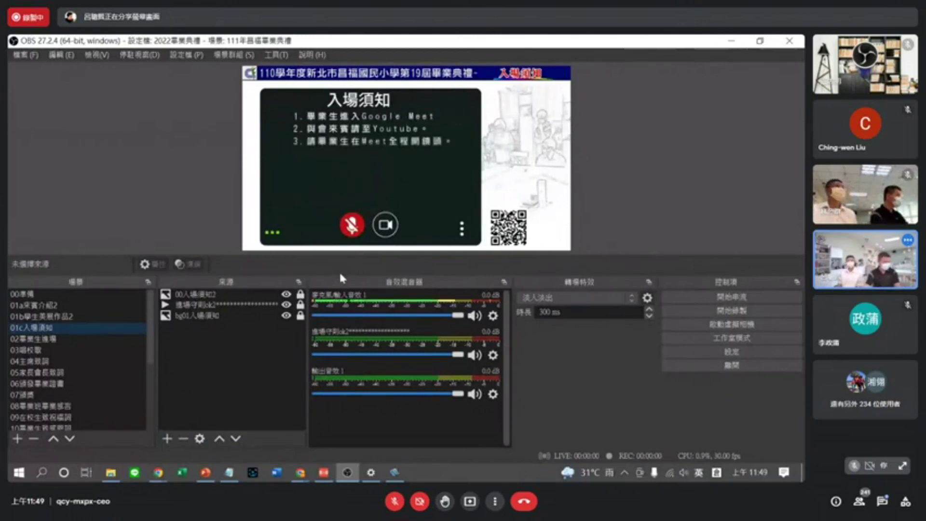
Open the 110畢業典禮流程 Word document from the 0畢業典禮 folder, examine the ceremony programme items, and close the document.
left_click(110, 472)
double_click(233, 429)
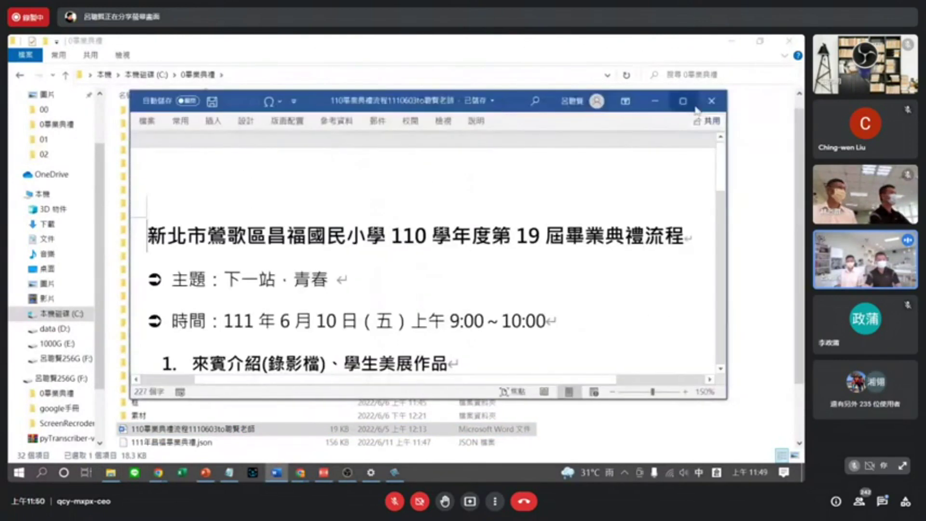
scroll(488, 280, "down", 3)
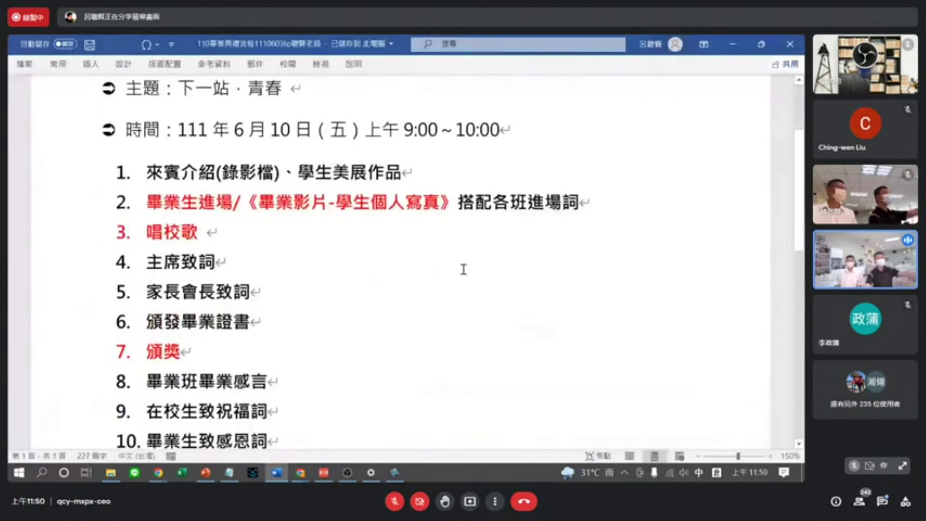
left_click_drag(146, 172, 413, 172)
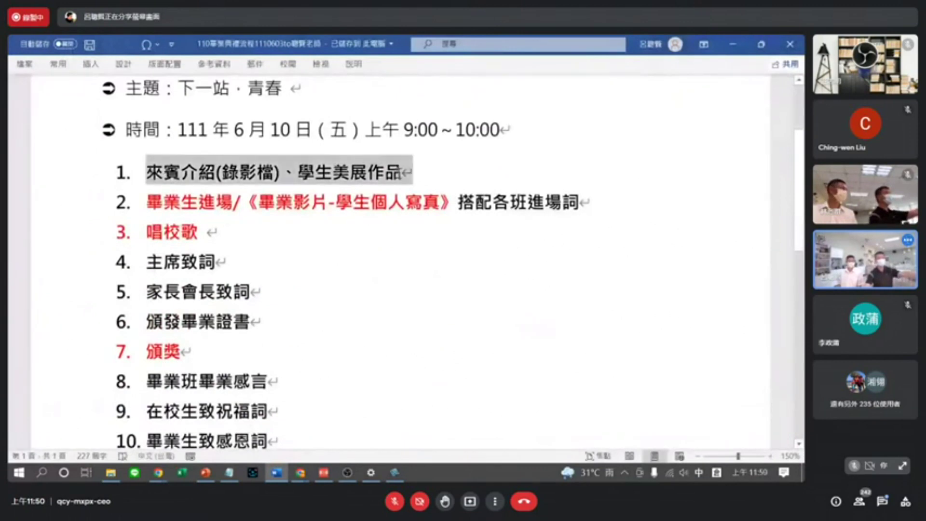
left_click(145, 202)
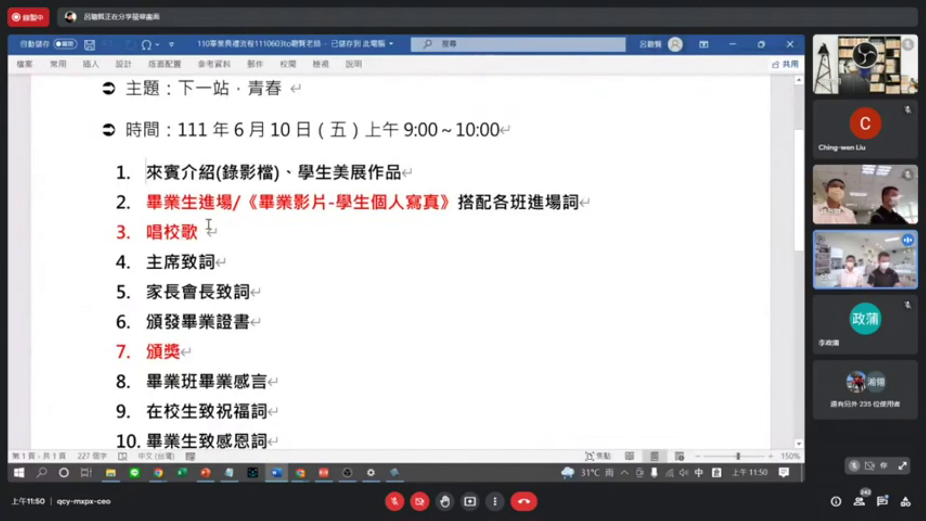
scroll(239, 240, "down", 8)
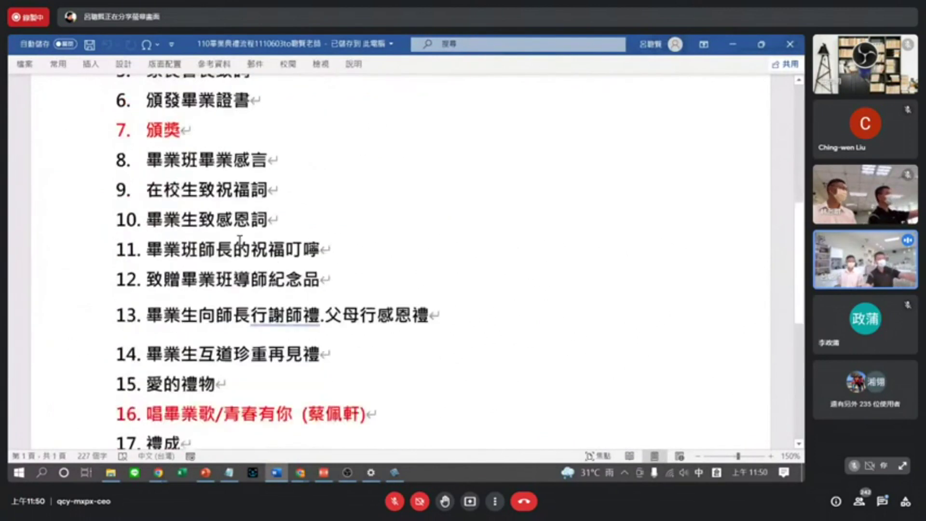
scroll(240, 241, "up", 8)
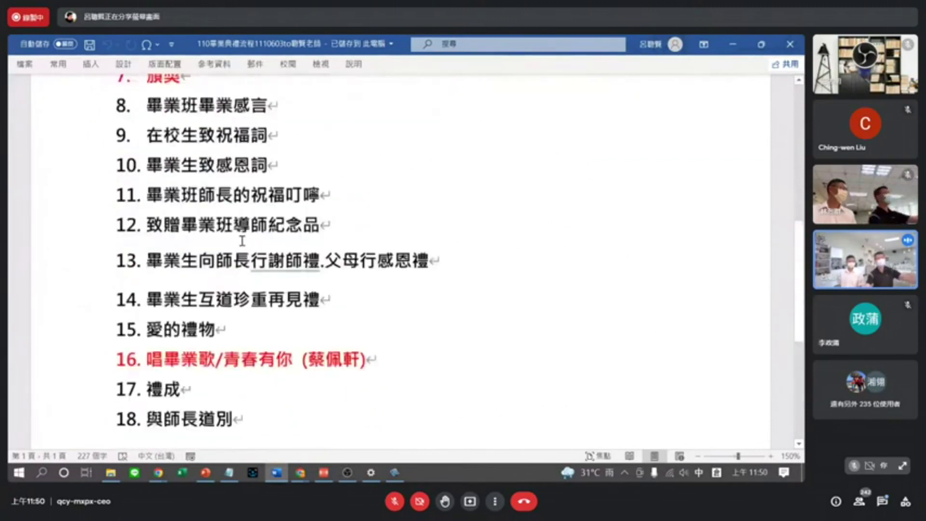
scroll(492, 151, "up", 3)
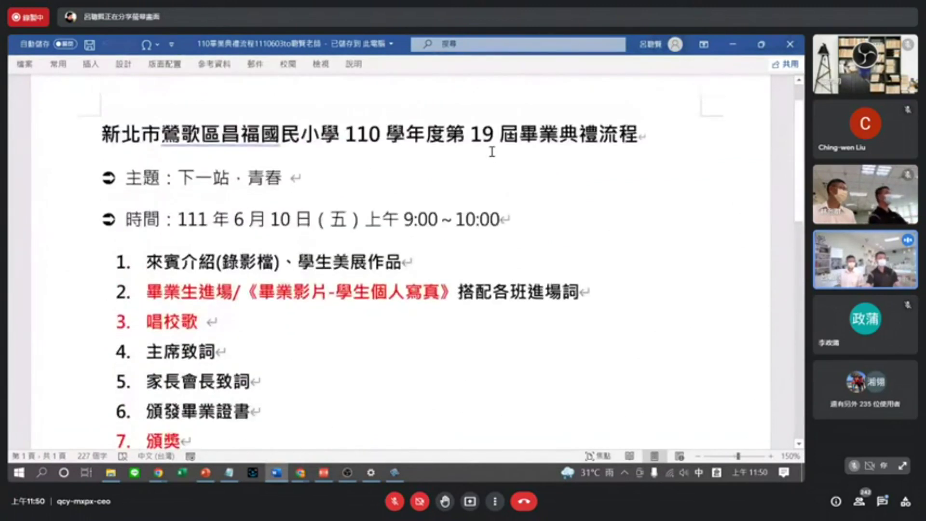
left_click(790, 43)
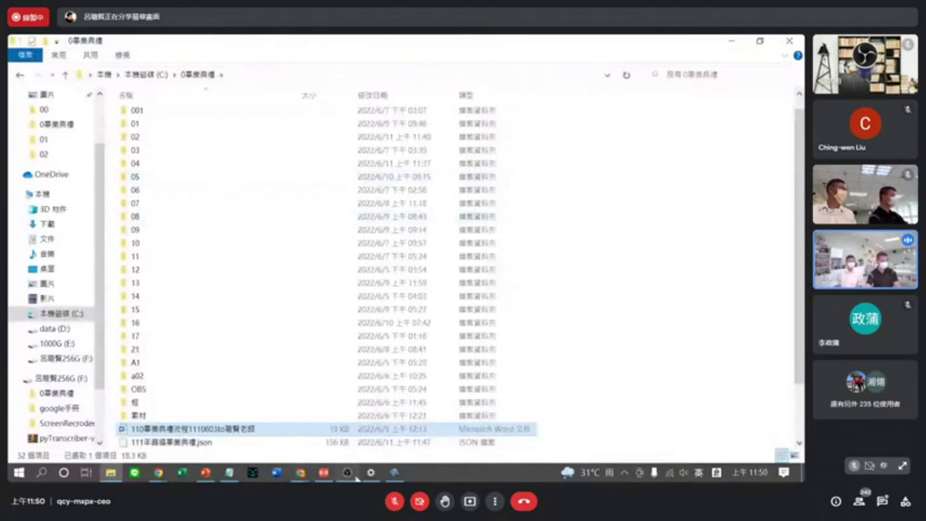
key("super+plus")
mouse_move(264, 357)
left_mouse_down()
mouse_move(29, 411)
mouse_move(386, 359)
mouse_move(374, 359)
left_mouse_up()
key("Escape")
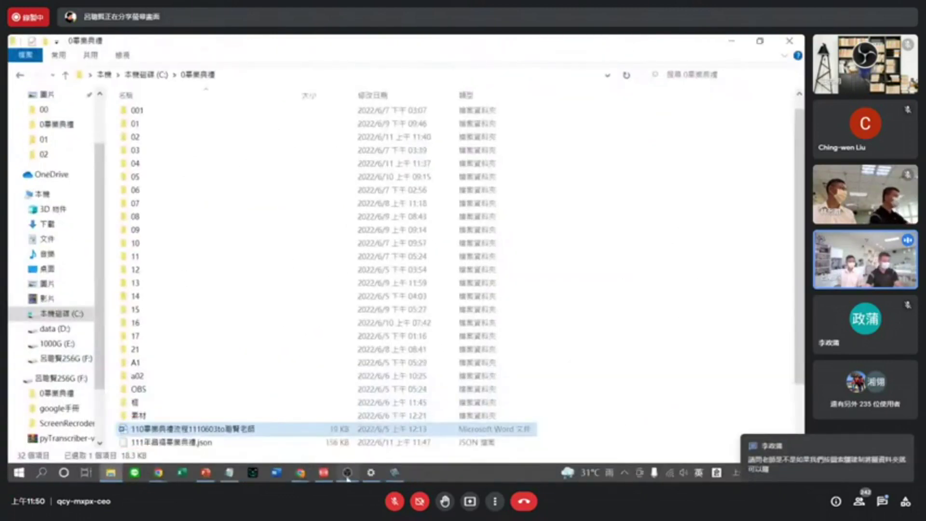
Switch to Google Drive in Chrome and upload the 110畢業典禮流程 Word document from the 0畢業典禮 folder to the OBS folder.
left_click(158, 473)
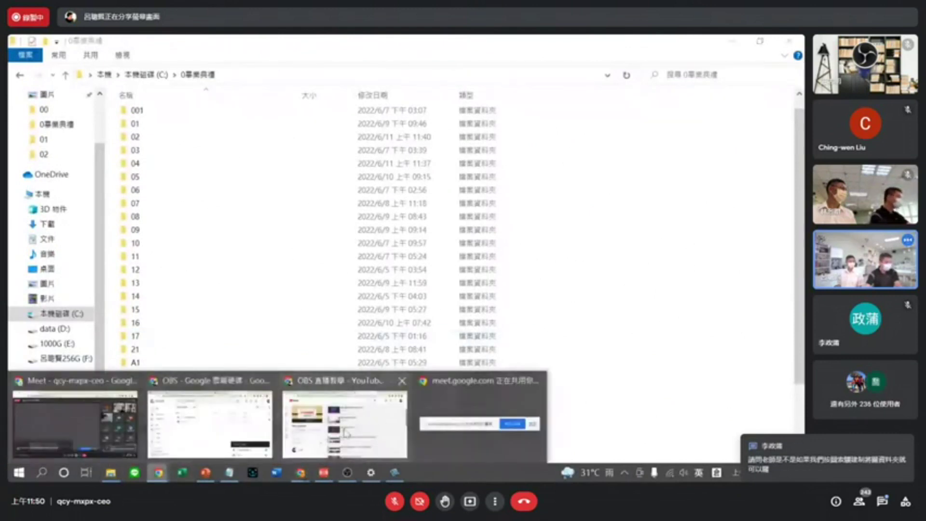
left_click(210, 420)
left_click(61, 145)
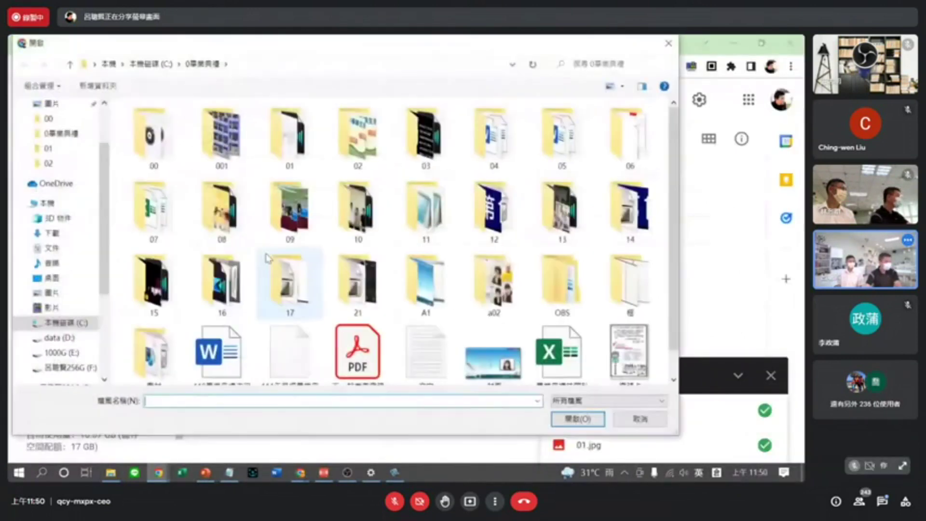
scroll(567, 350, "down", 1)
double_click(218, 326)
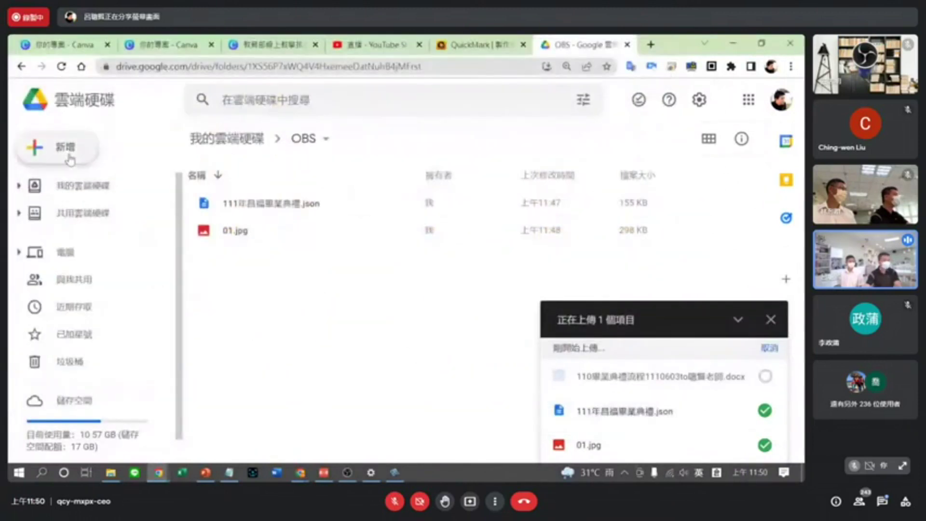
left_click(60, 147)
left_click(77, 183)
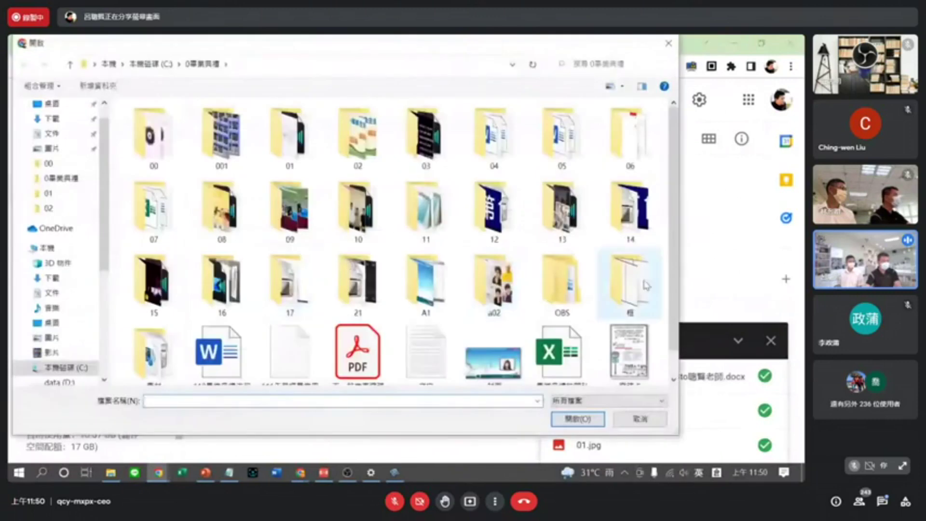
left_click(640, 291)
left_click(587, 417)
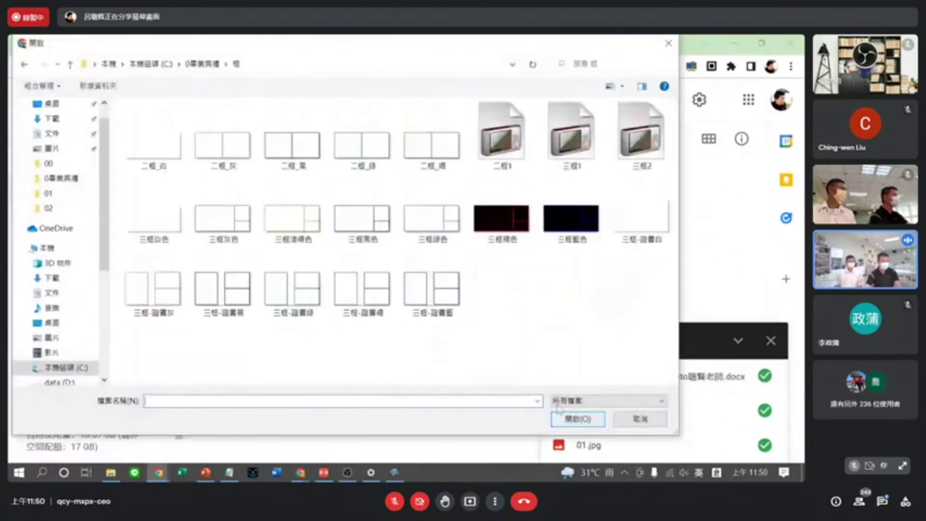
left_click(649, 401)
left_click(645, 413)
left_click(637, 419)
left_click(52, 147)
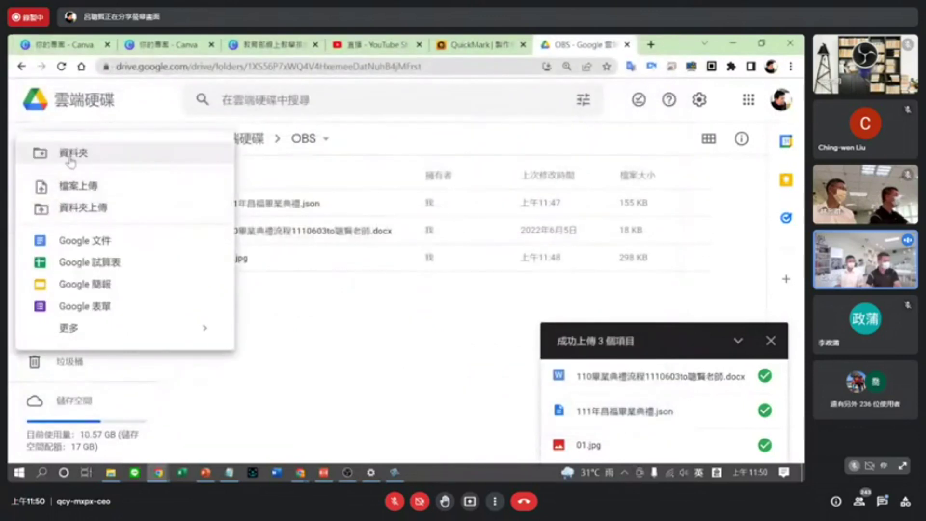
left_click(42, 153)
left_click(490, 314)
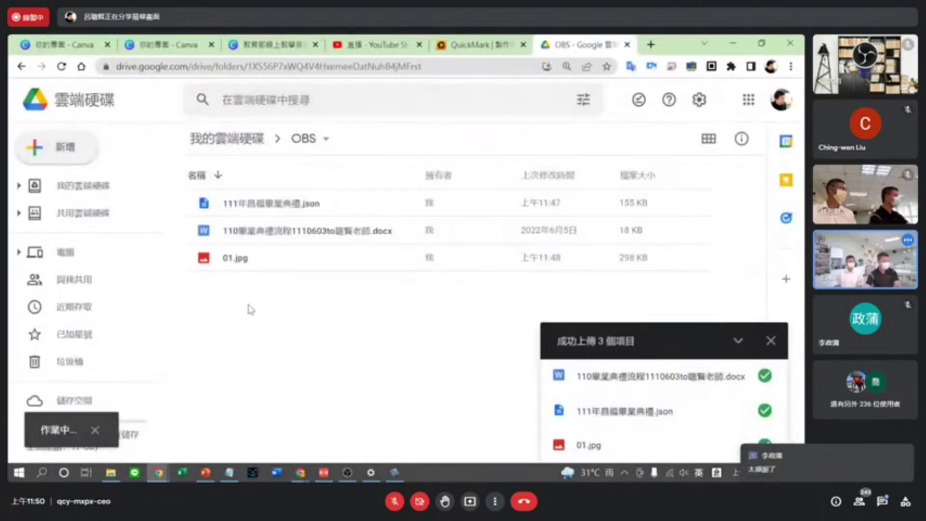
left_click(255, 204)
key("Delete")
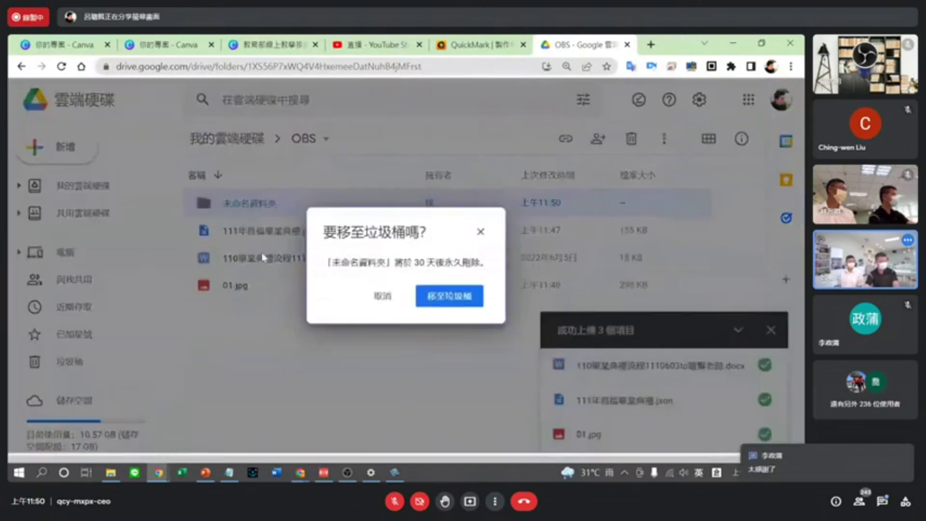
left_click(427, 297)
Upload the whole 框 folder from 0畢業典禮 to the OBS folder.
left_click(37, 146)
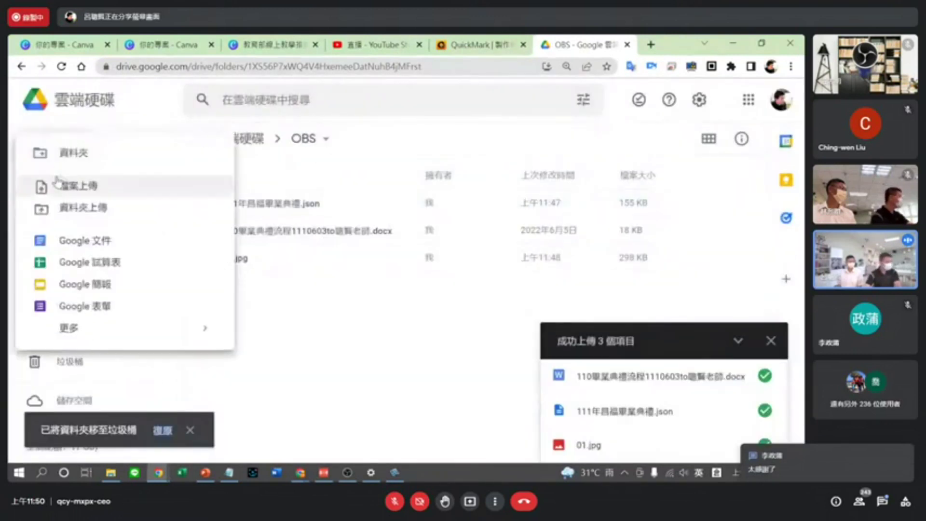
left_click(64, 208)
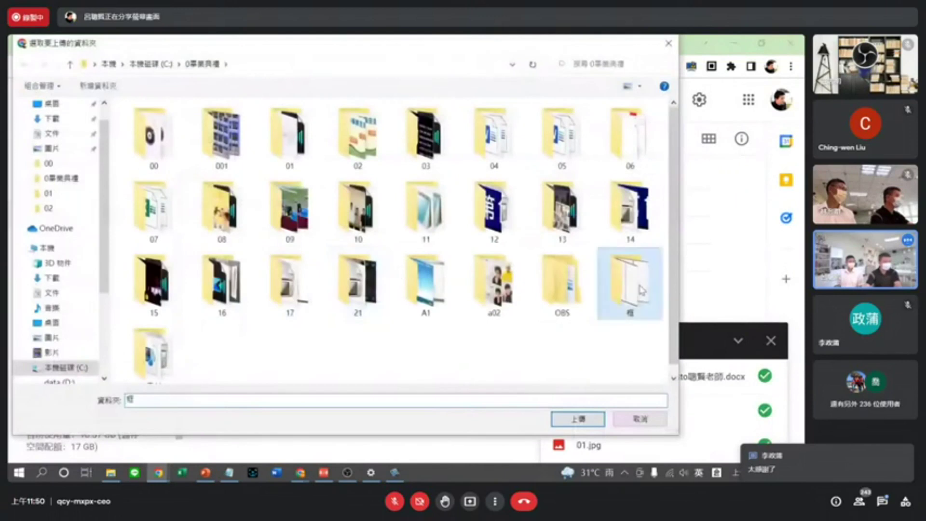
double_click(622, 284)
left_click(578, 419)
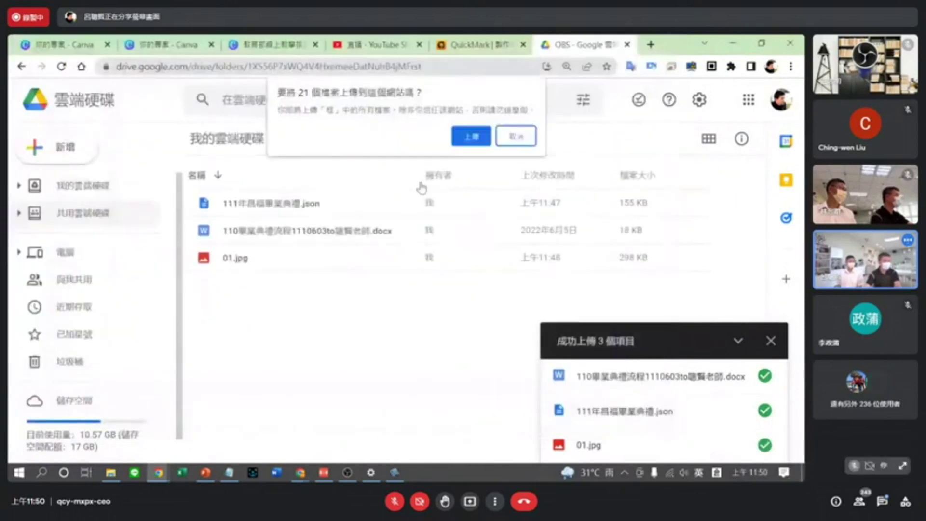
left_click(470, 137)
Start a file upload to the OBS folder and browse to the 素材 folder inside 0畢業典禮.
left_click(55, 146)
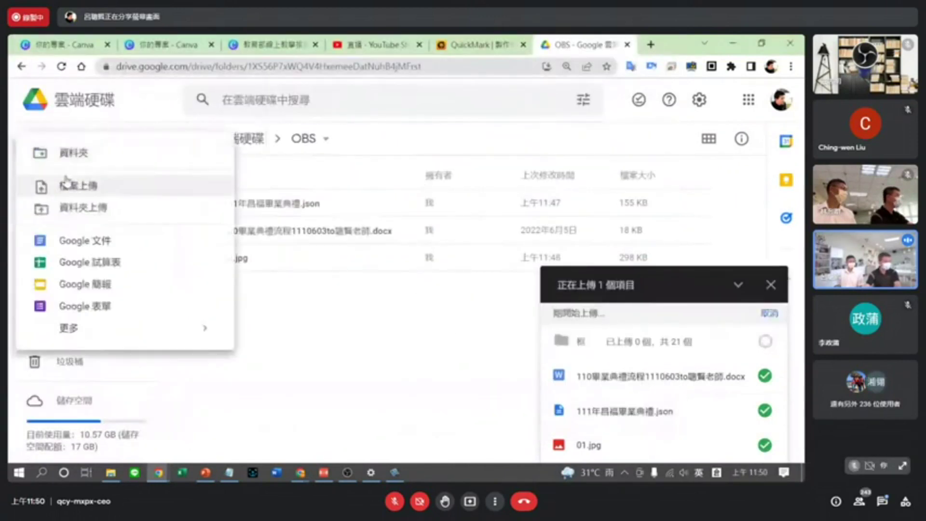
left_click(68, 190)
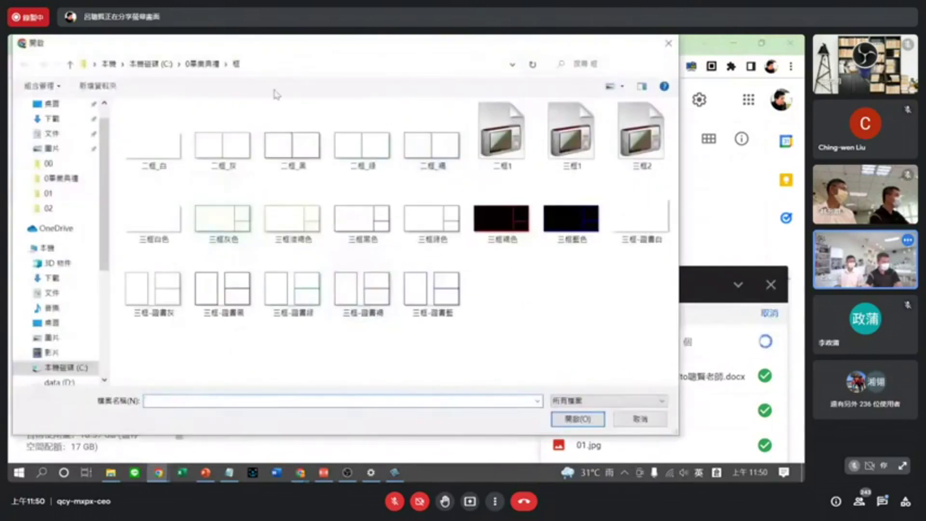
left_click(201, 63)
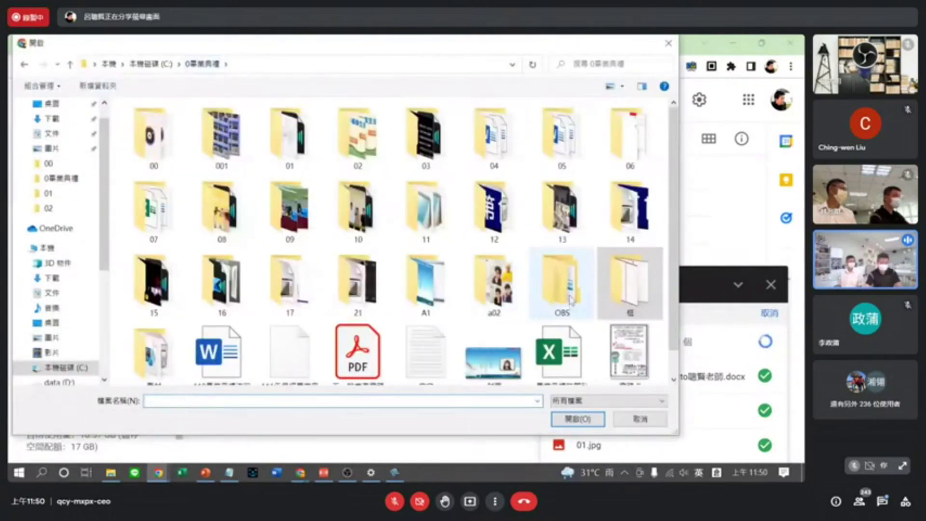
double_click(153, 347)
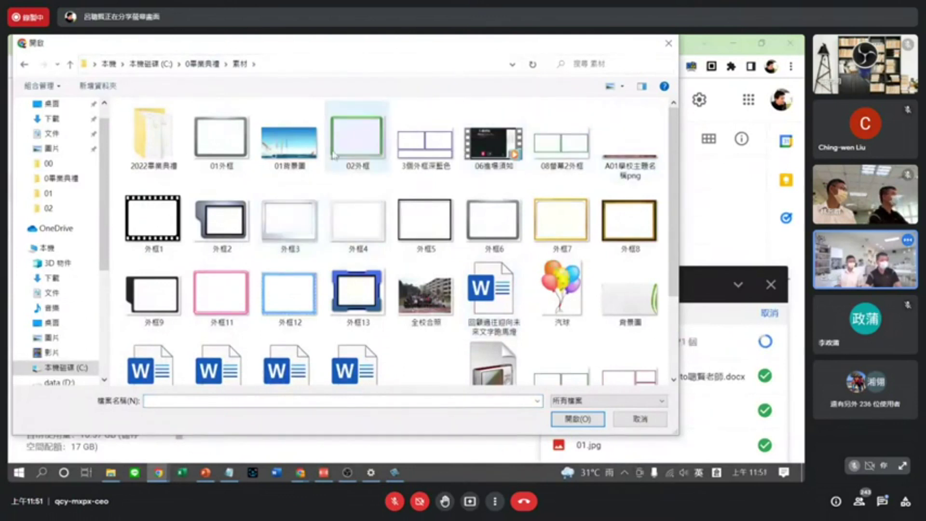
Select the frame images 01外框, 02外框, 3個外框深藍色, 08螢幕2外框, 外框1 to 外框9 and 外框11 to 外框13.
left_click(209, 145)
left_click(153, 219, "ctrl")
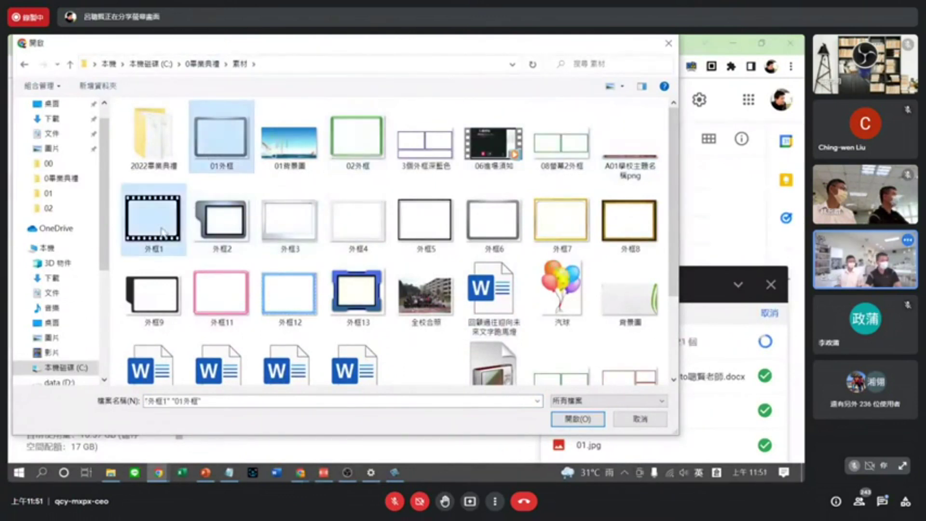
left_click(222, 220, "ctrl")
left_click(290, 219, "ctrl")
left_click(290, 294, "ctrl")
left_click(242, 302, "ctrl")
left_click(153, 294, "ctrl")
left_click(357, 292, "ctrl")
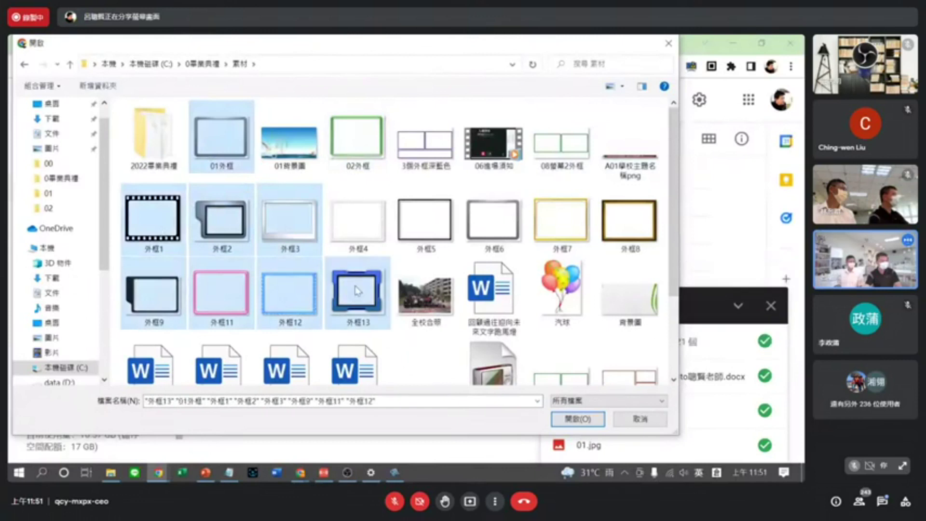
left_click(357, 220, "ctrl")
left_click(424, 220, "ctrl")
left_click(412, 159, "ctrl")
left_click(357, 138, "ctrl")
left_click(561, 142, "ctrl")
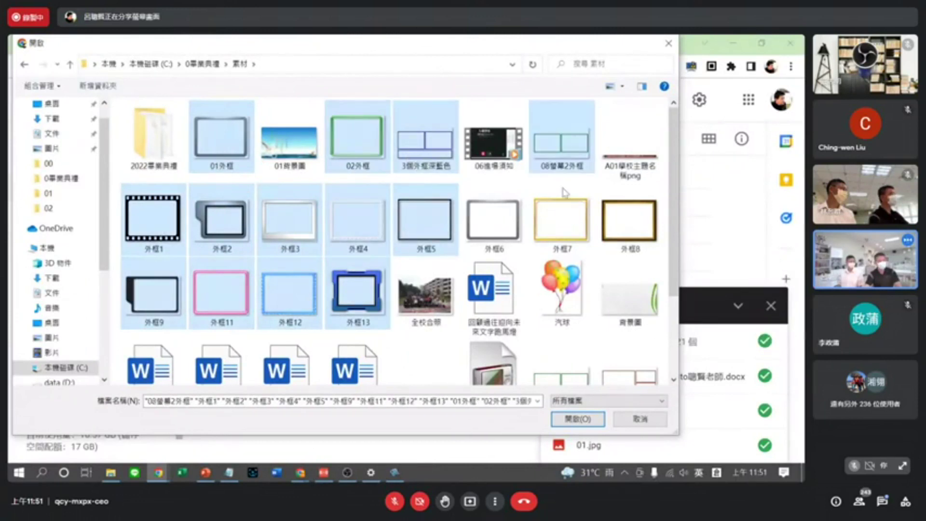
left_click(561, 220, "ctrl")
left_click(493, 219, "ctrl")
left_click(631, 227, "ctrl")
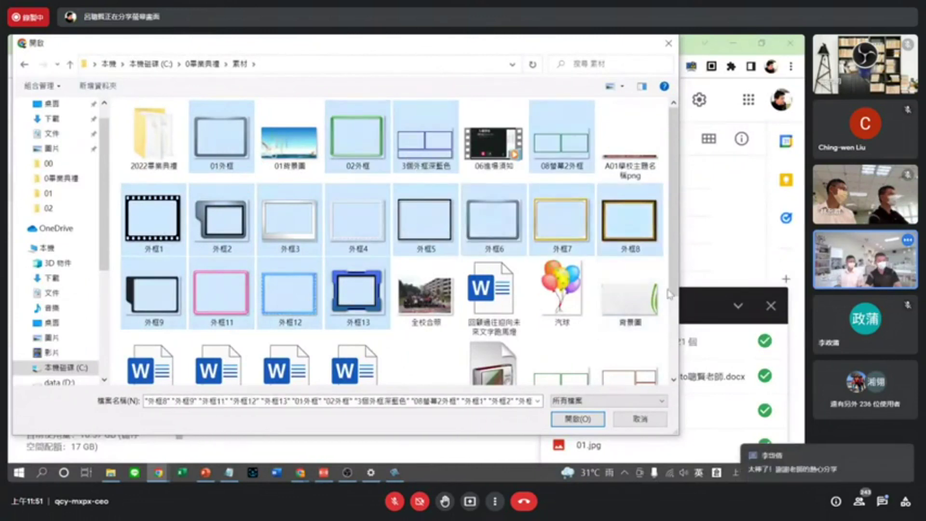
Add 螢幕2外框png, 螢幕3外框png and 螢幕32外框png to the selection and upload all the selected images.
scroll(654, 320, "down", 3)
left_click(631, 270, "ctrl")
left_click(561, 270, "ctrl")
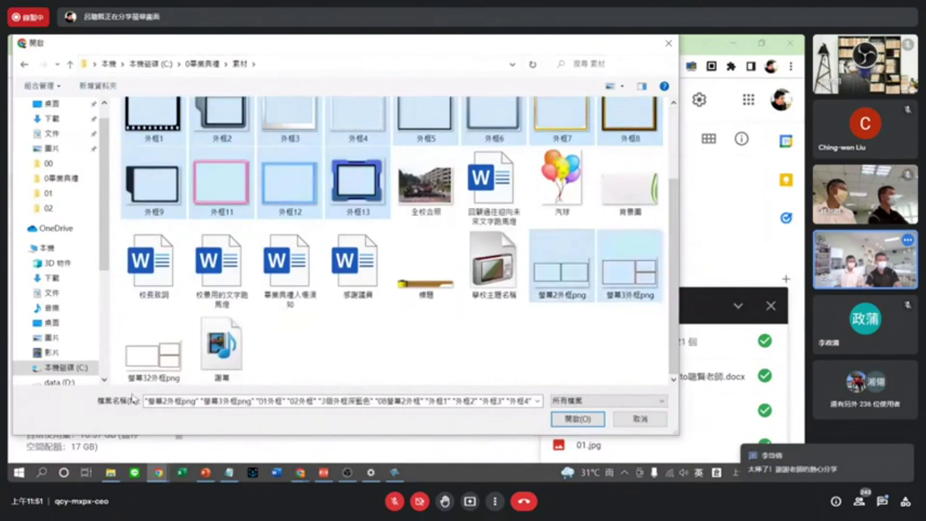
left_click(153, 354, "ctrl")
left_click(565, 425)
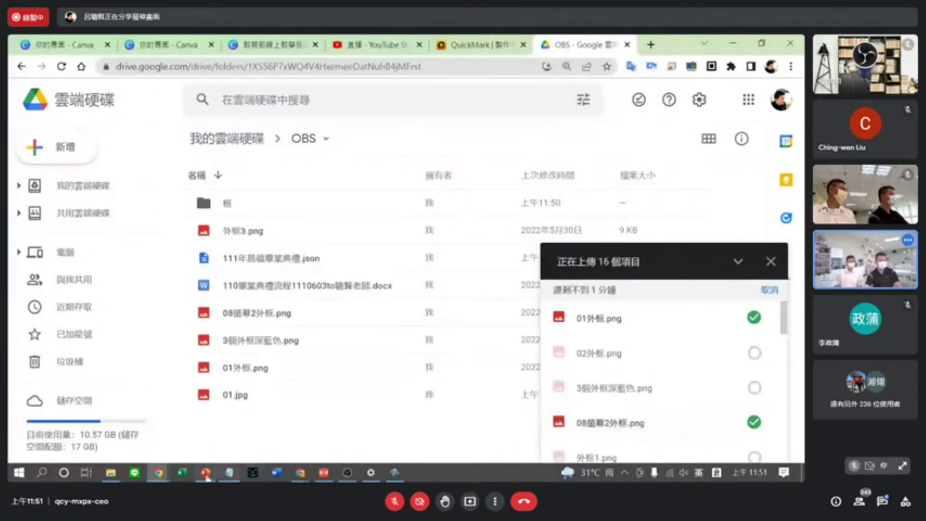
Switch to File Explorer and open the 畢業典禮入場須知 Word document from the 素材 folder.
left_click(110, 472)
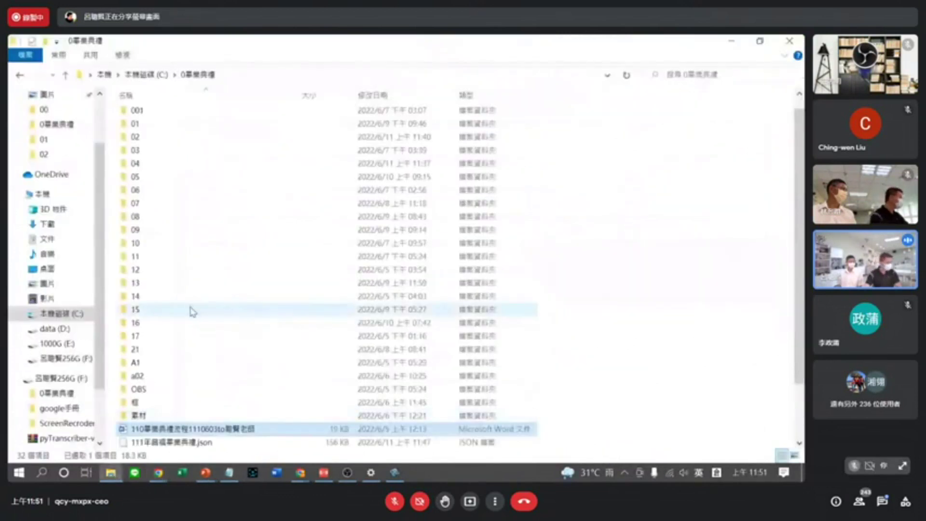
double_click(139, 416)
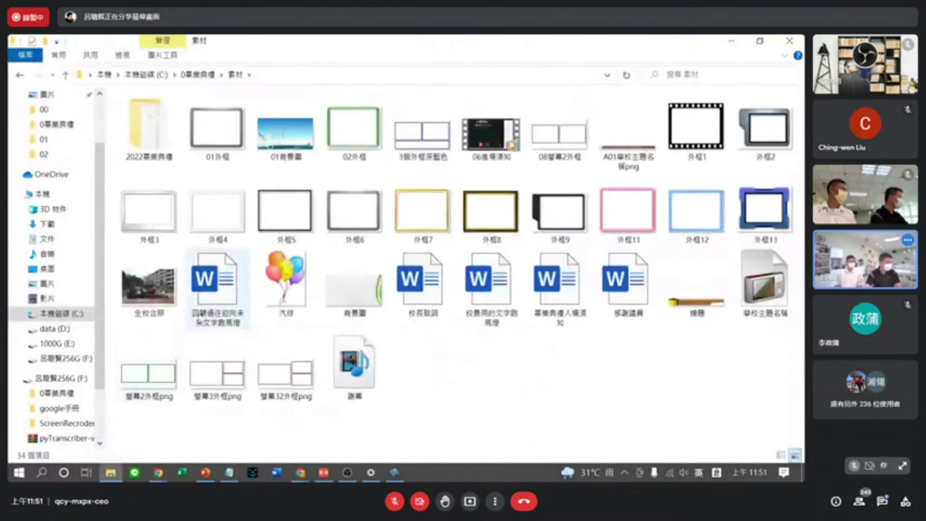
double_click(563, 292)
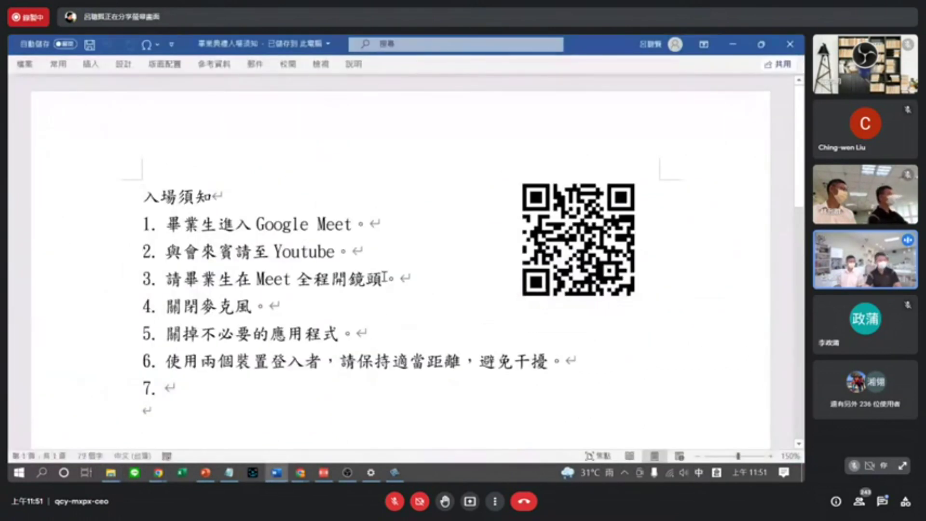
scroll(281, 338, "down", 1)
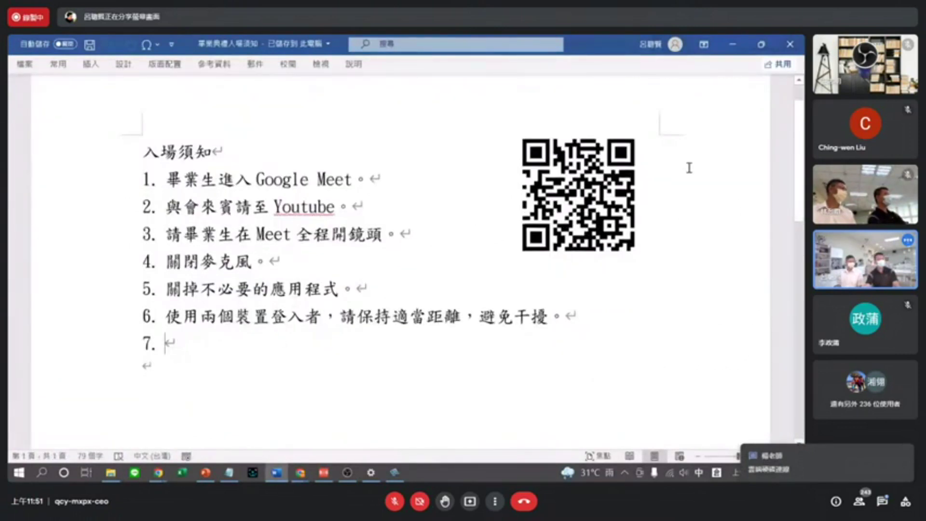
Delete the QR code image beside the 入場須知 list, save the document, and close it.
left_click(578, 198)
key("Delete")
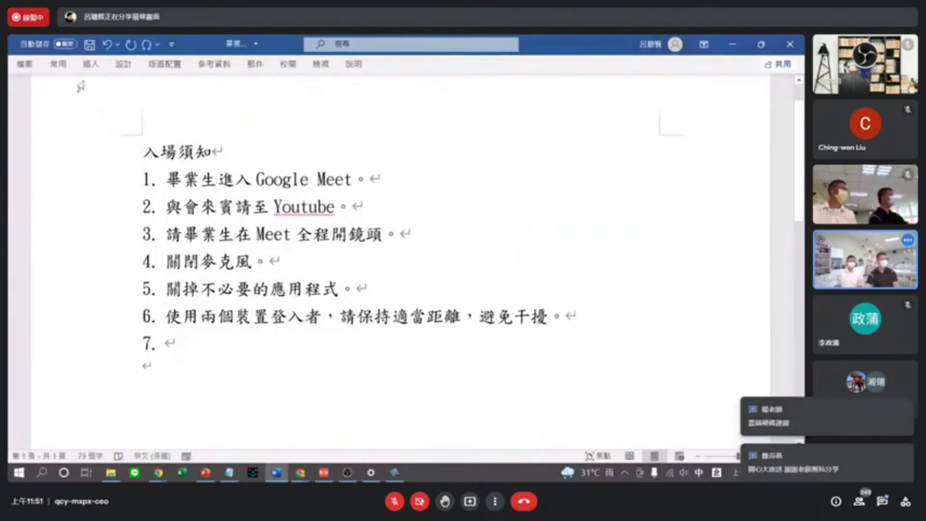
left_click(90, 45)
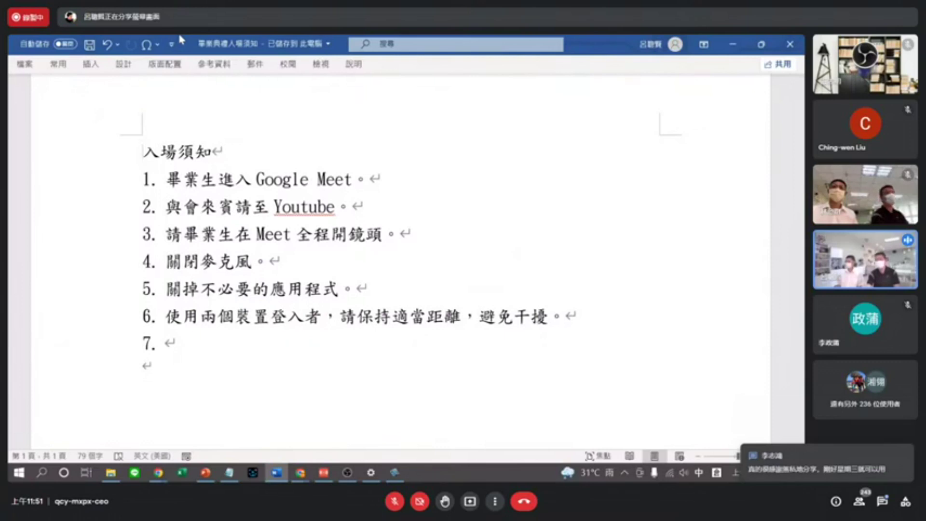
left_click(789, 46)
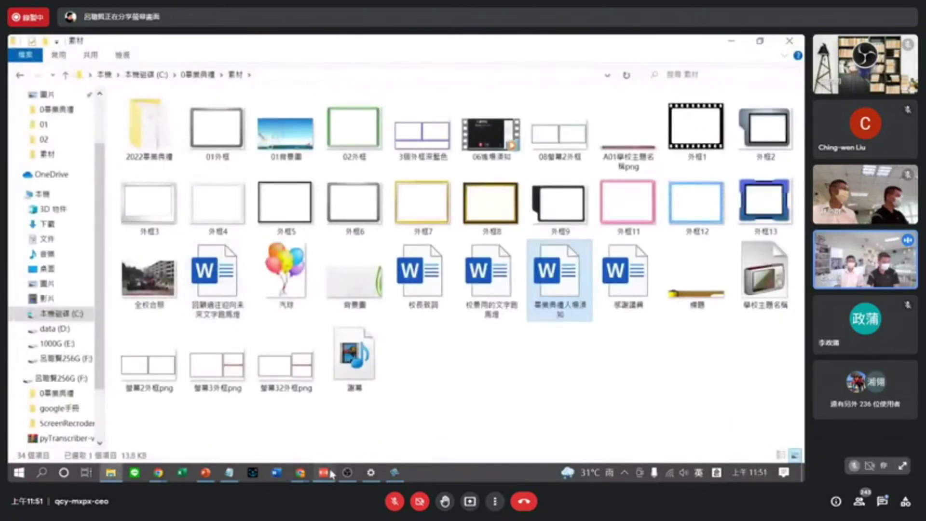
Switch to Google Drive in Chrome and upload the 畢業典禮入場須知 Word document from the 素材 folder to the OBS folder.
left_click(159, 472)
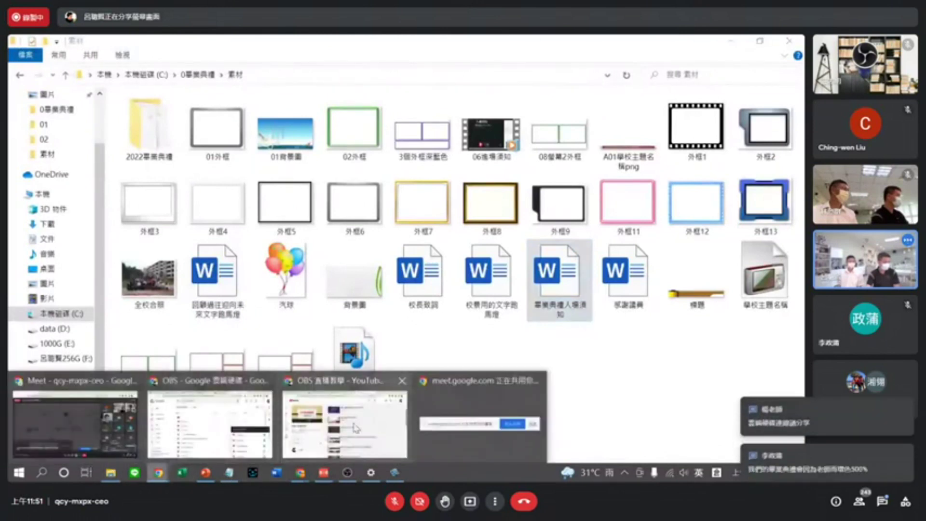
left_click(355, 429)
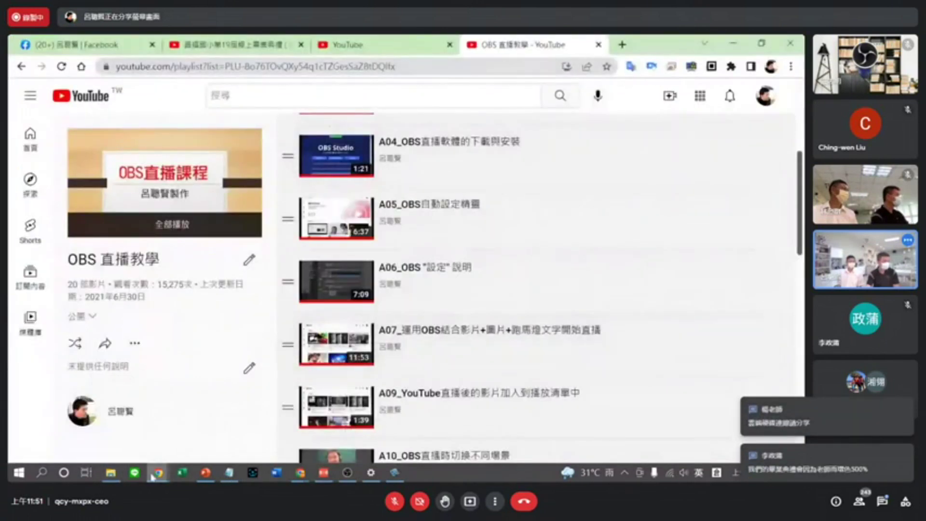
mouse_move(155, 474)
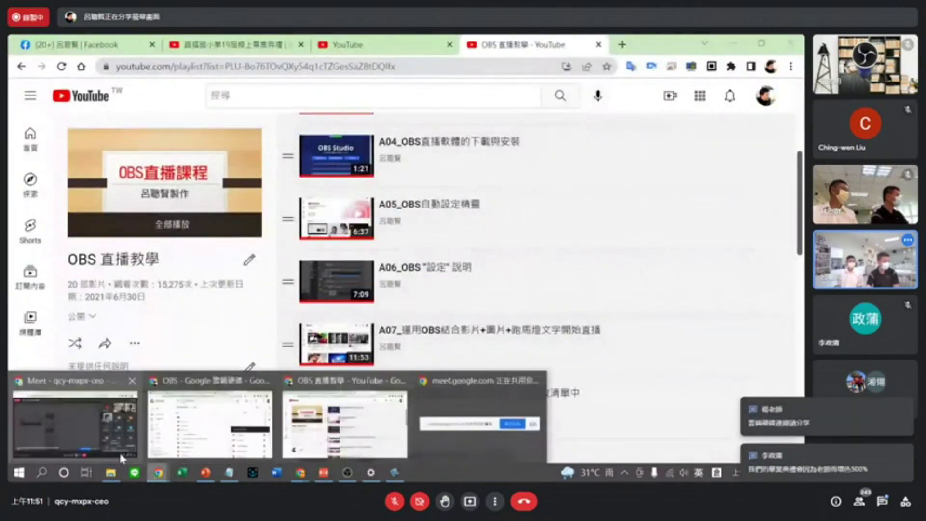
left_click(232, 431)
left_click(771, 282)
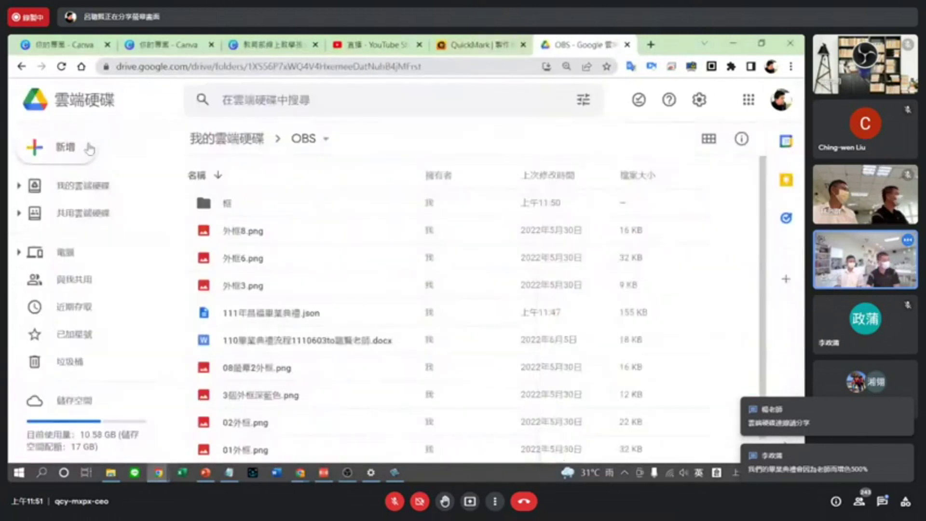
left_click(81, 148)
left_click(79, 198)
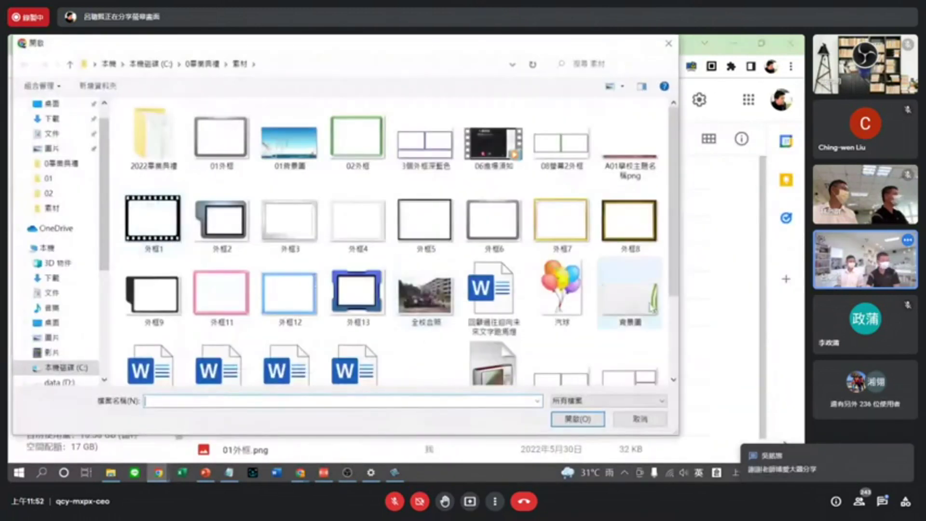
left_click_drag(679, 274, 802, 274)
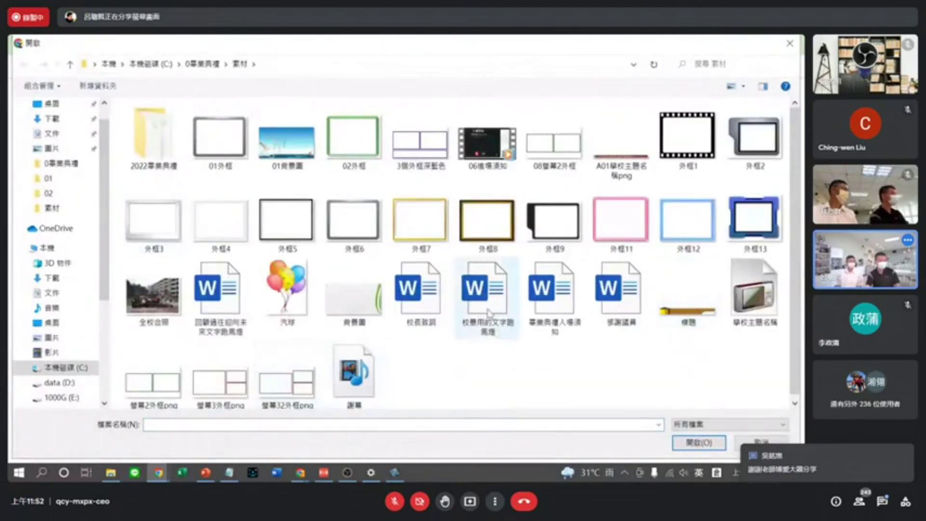
double_click(555, 292)
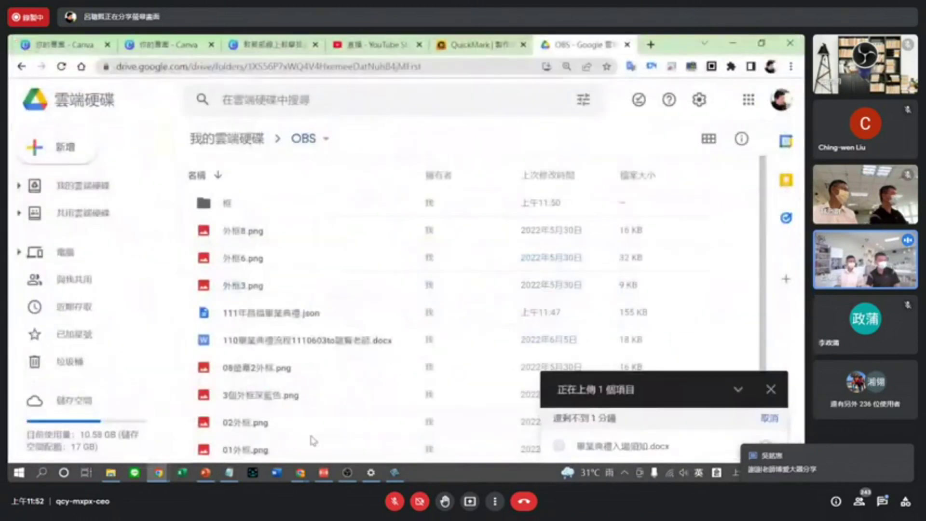
Open the 校景用的文字跑馬燈 Word document from the 素材 folder in File Explorer, examine its marquee text, and close the document.
left_click(112, 473)
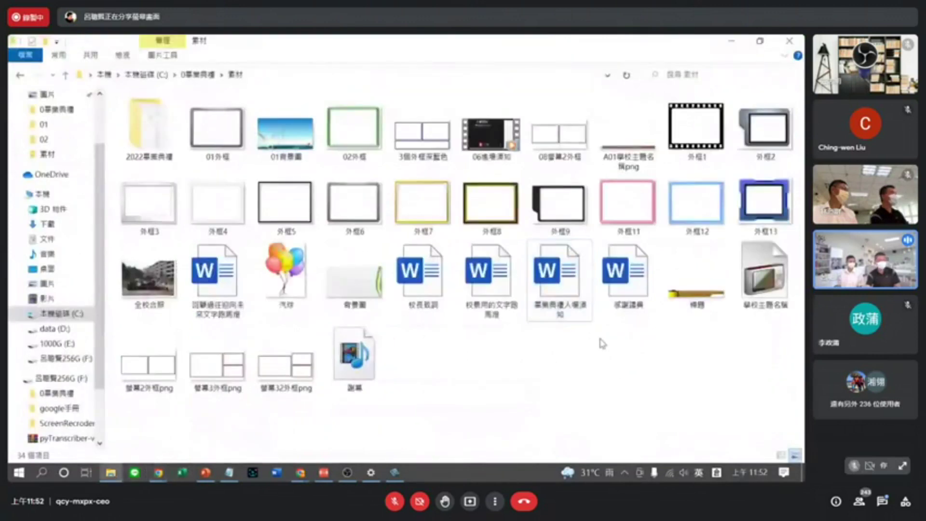
double_click(507, 274)
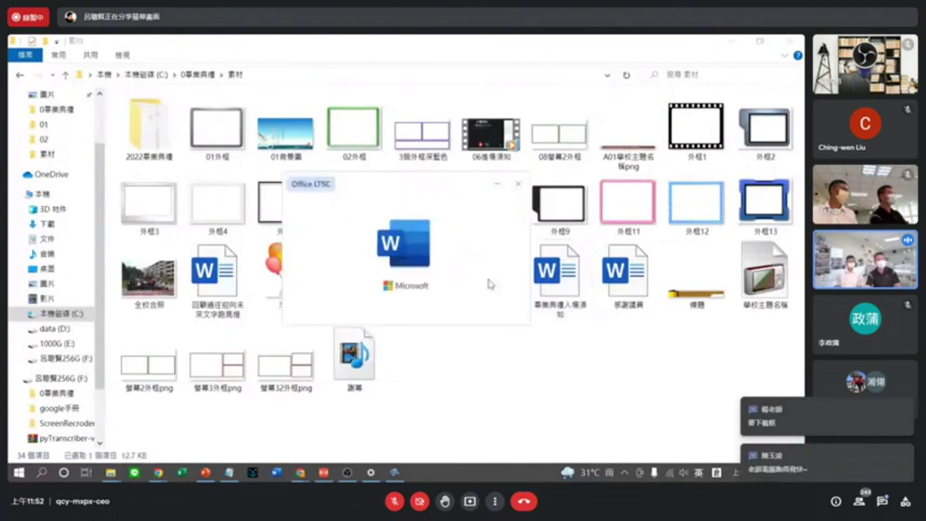
scroll(566, 328, "down", 2)
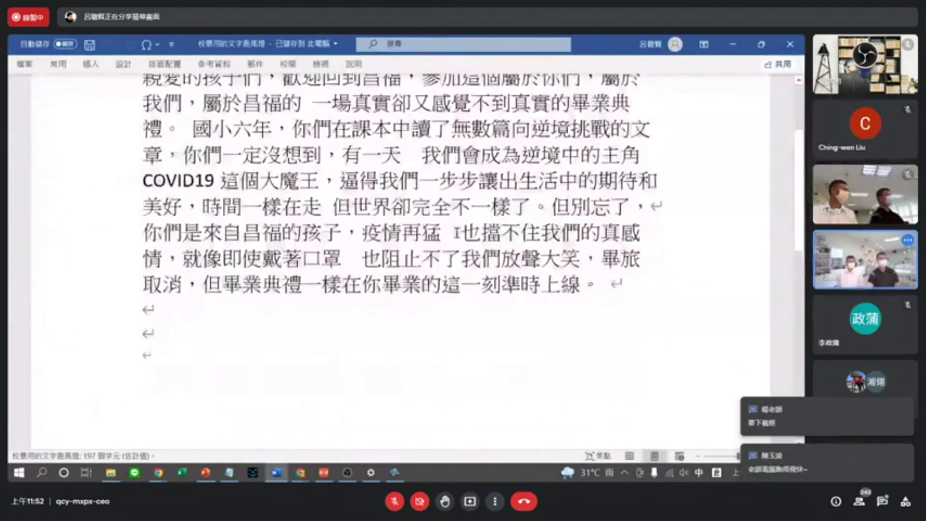
scroll(457, 232, "up", 1)
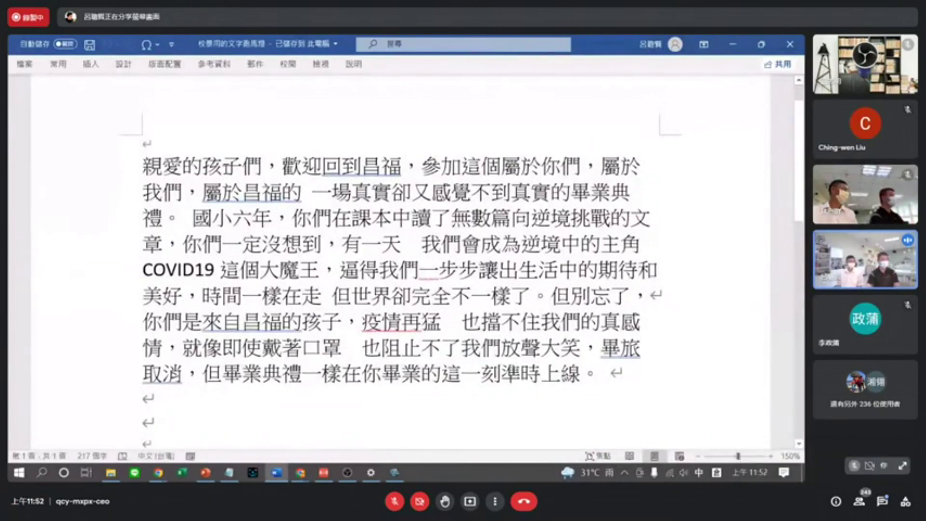
left_click_drag(182, 166, 202, 166)
left_click_drag(515, 259, 627, 333)
left_click(382, 167)
double_click(382, 167)
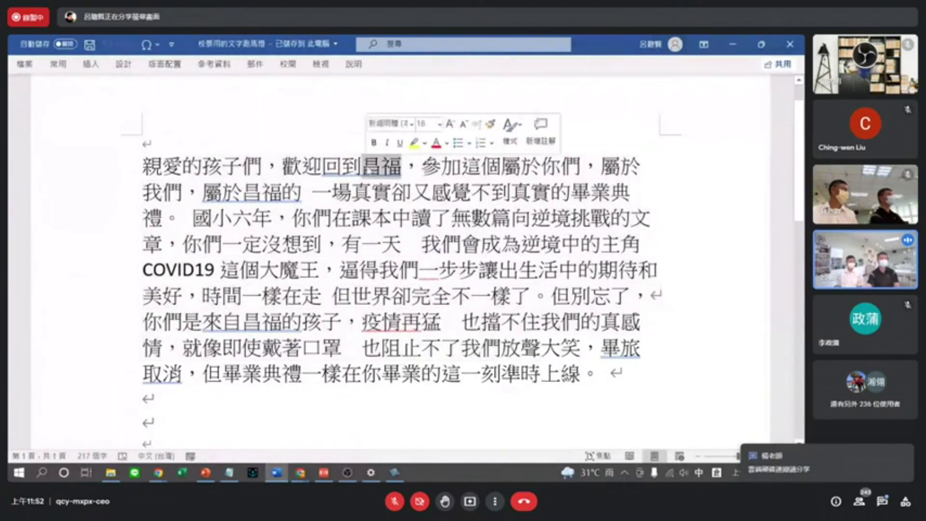
left_click(342, 244)
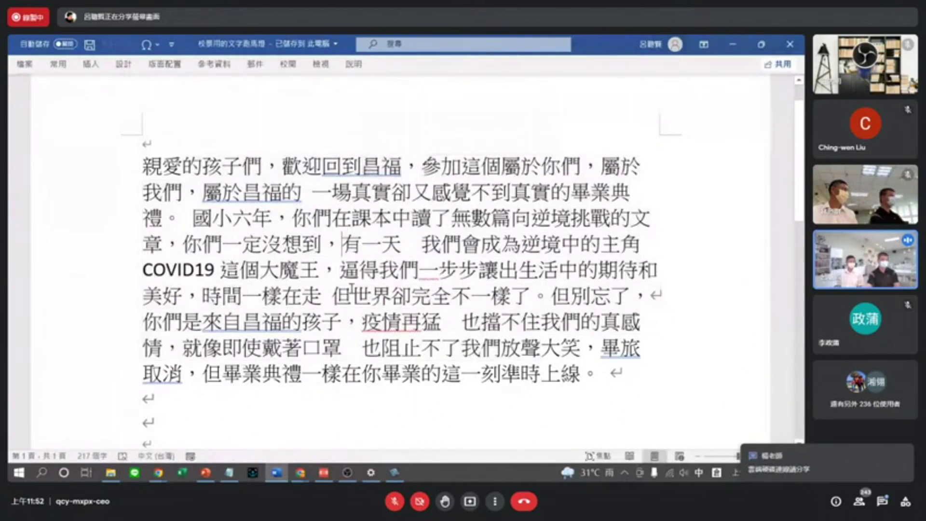
left_click(796, 46)
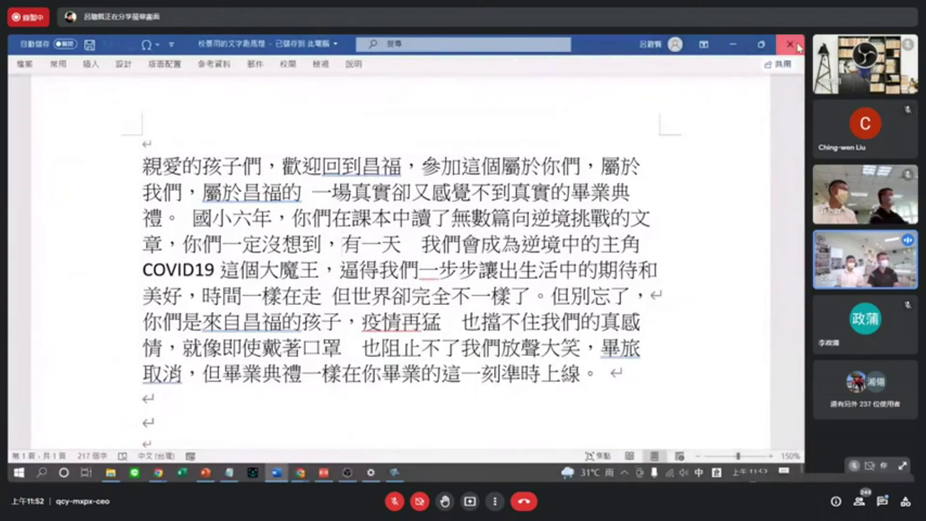
left_click(511, 319)
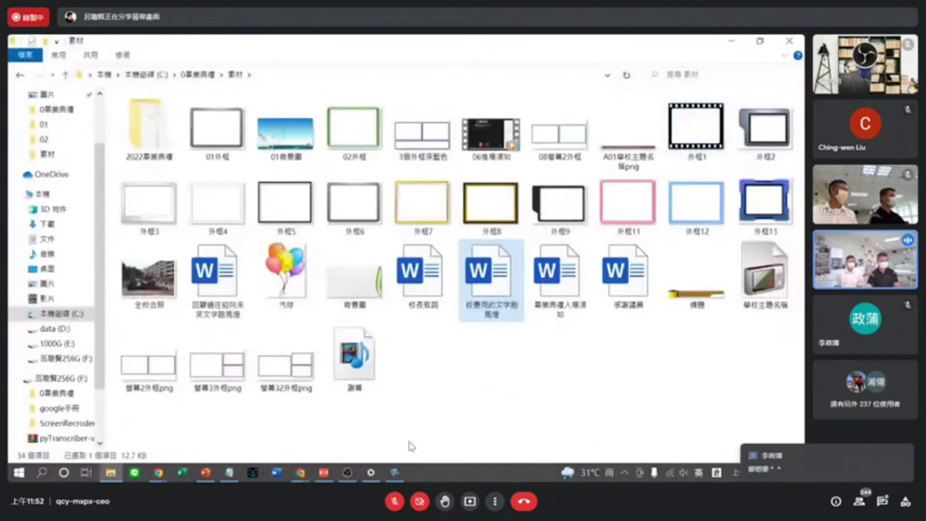
Switch to the Chrome window with the OBS 直播教學 playlist and show the YouTube home page.
mouse_move(333, 472)
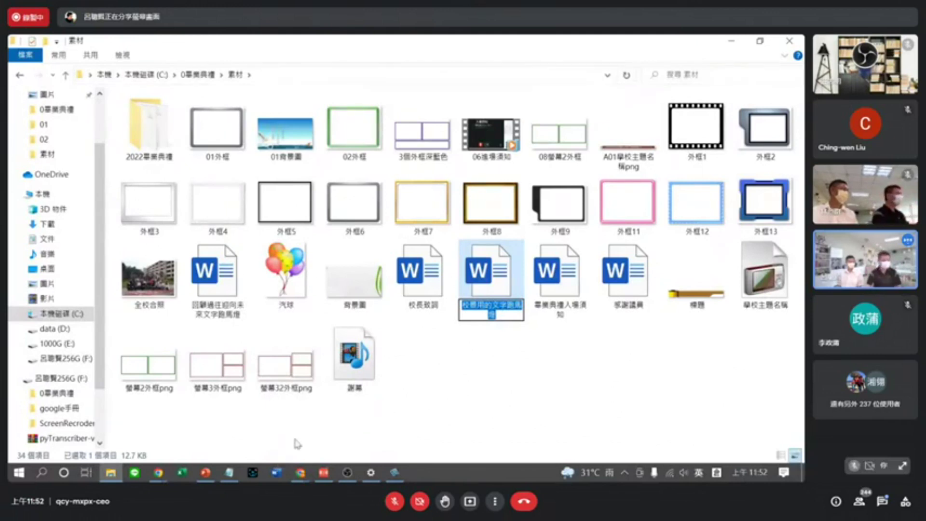
left_click(160, 476)
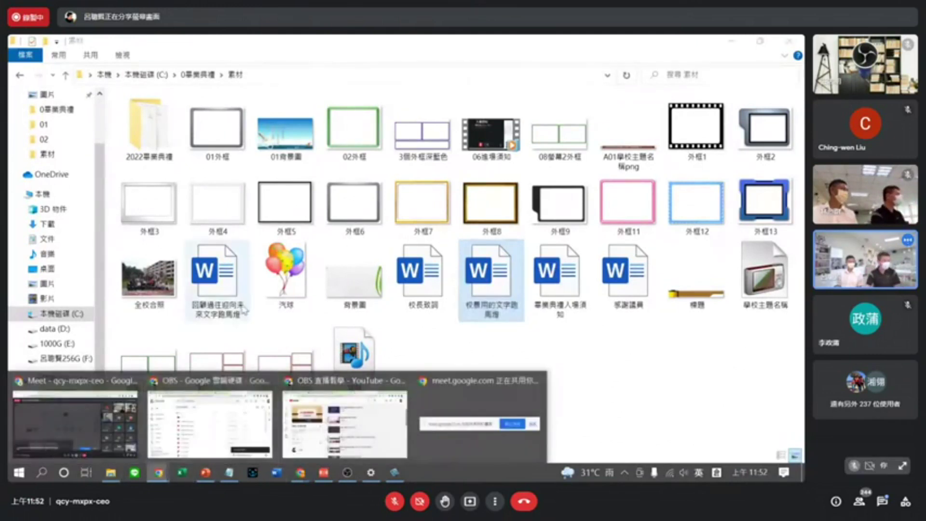
left_click(346, 417)
left_click(354, 42)
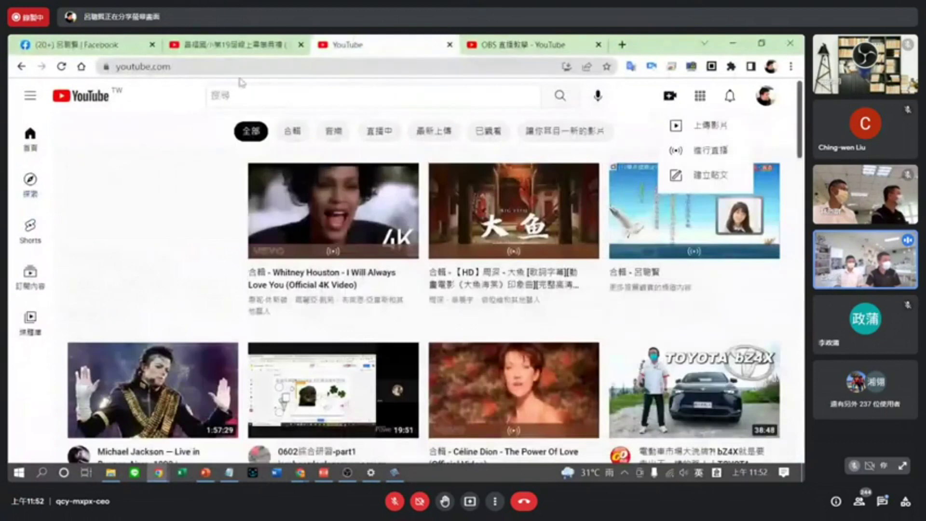
Search YouTube for the presenter's channel, open its playlists, and show the 111年昌福國小線上畢業禮-製作過程 playlist enlarged.
left_click(254, 103)
left_click(241, 127)
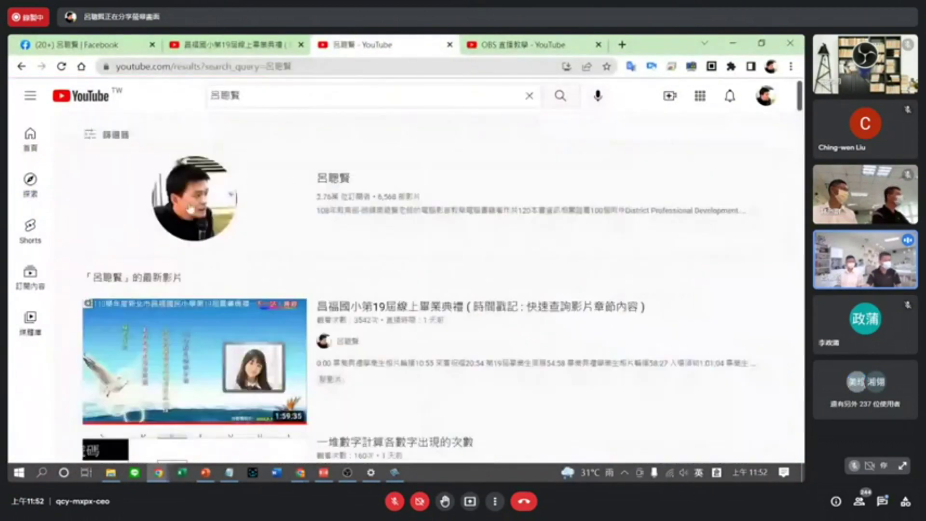
left_click(191, 208)
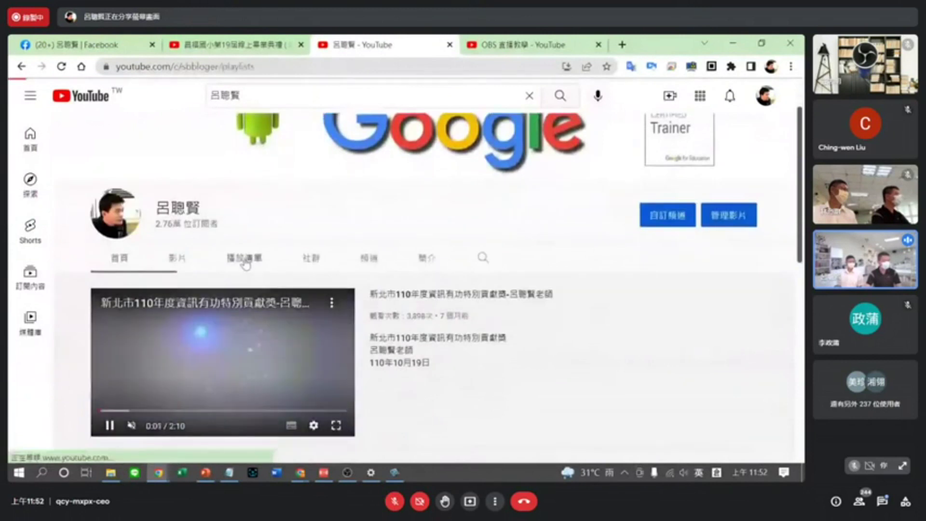
left_click(247, 260)
scroll(389, 357, "down", 3)
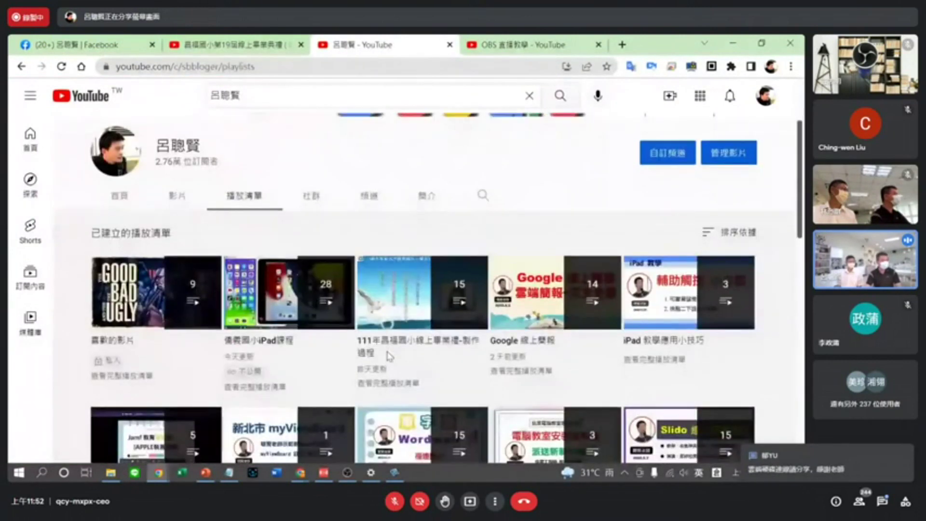
key("ctrl+1")
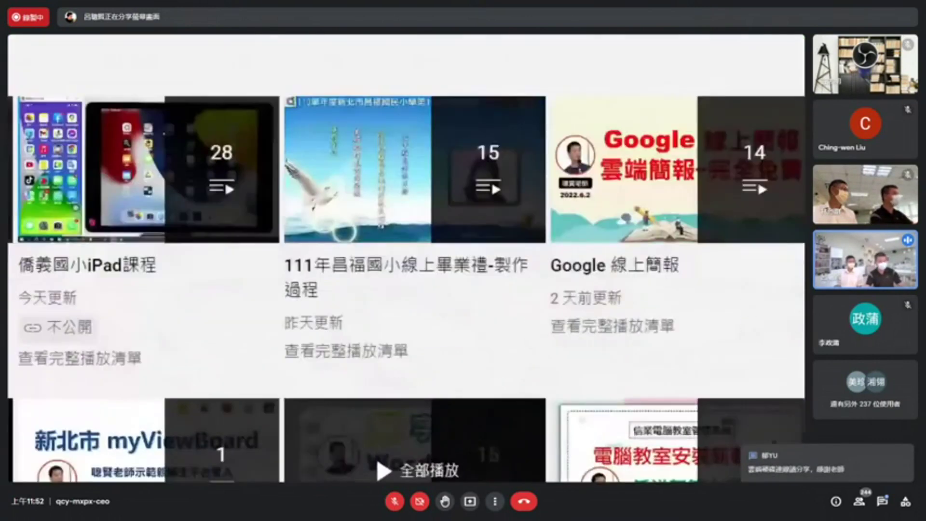
mouse_move(517, 135)
left_mouse_down()
mouse_move(406, 81)
mouse_move(329, 101)
mouse_move(287, 190)
mouse_move(273, 309)
mouse_move(336, 295)
mouse_move(394, 301)
mouse_move(531, 268)
mouse_move(512, 75)
left_mouse_up()
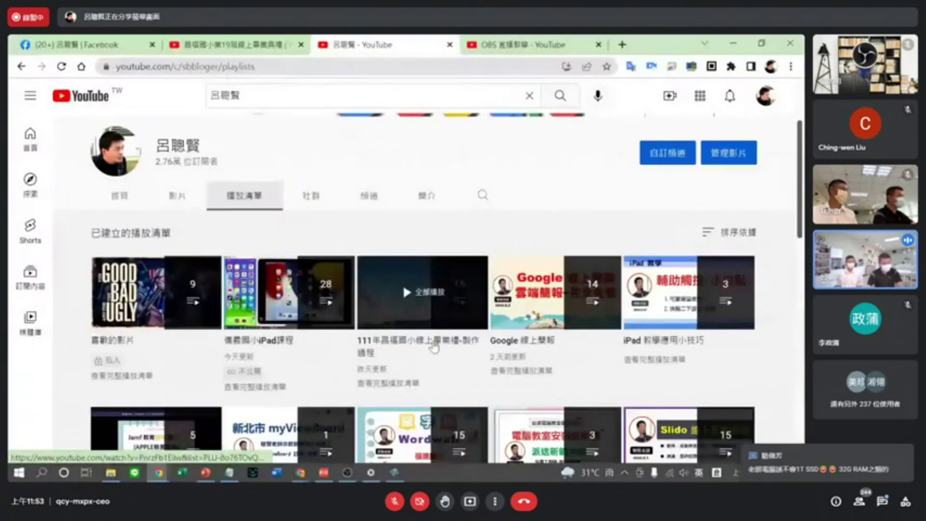
Open the 111年昌福國小線上畢業禮-製作過程 playlist, examine its list of videos, and close the page.
left_click(403, 284)
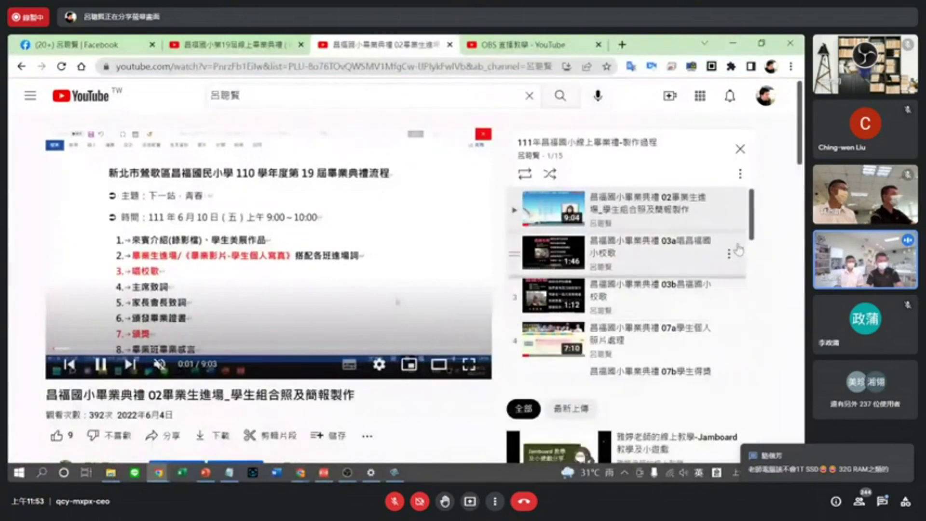
left_click_drag(755, 222, 748, 369)
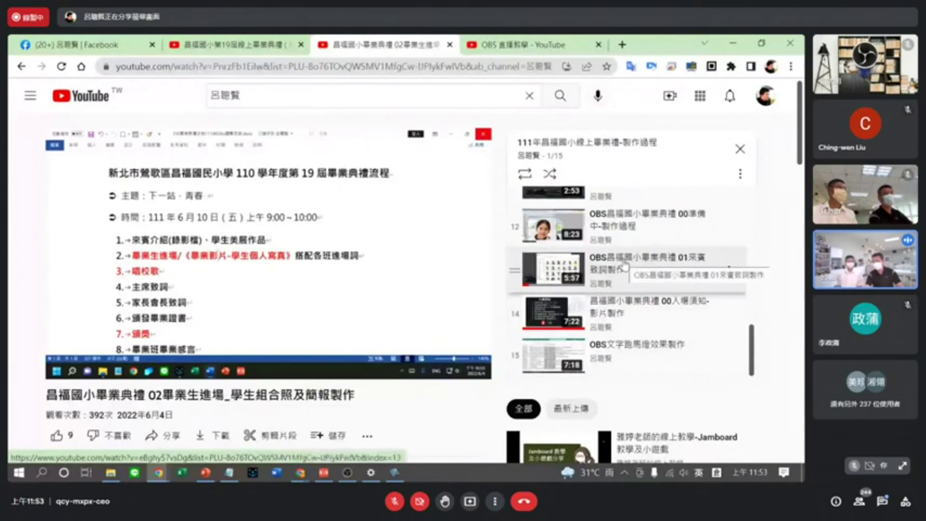
scroll(625, 265, "up", 3)
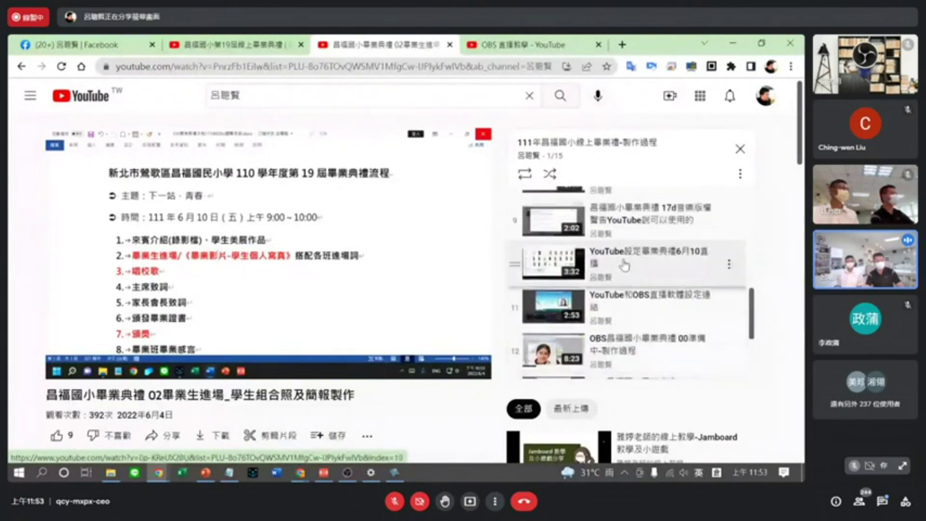
scroll(624, 265, "up", 5)
left_click(594, 166)
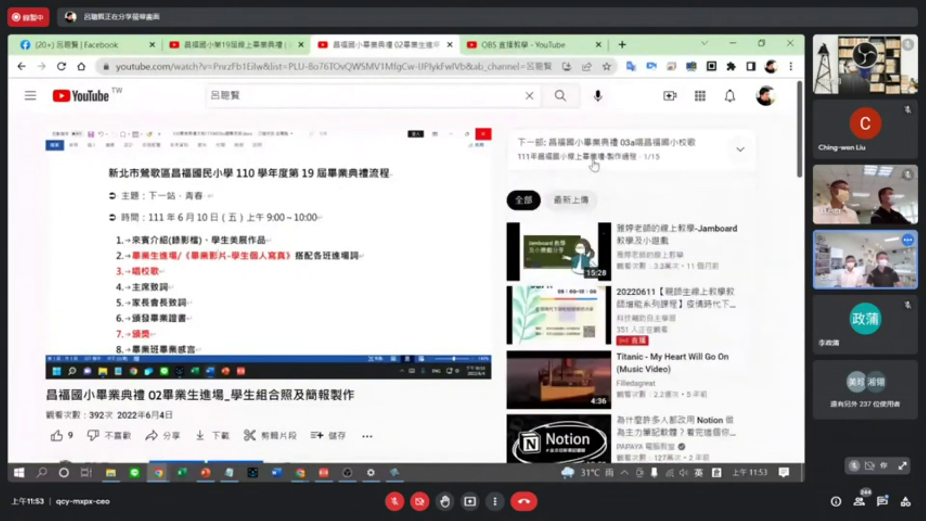
left_click(449, 44)
left_click(450, 44)
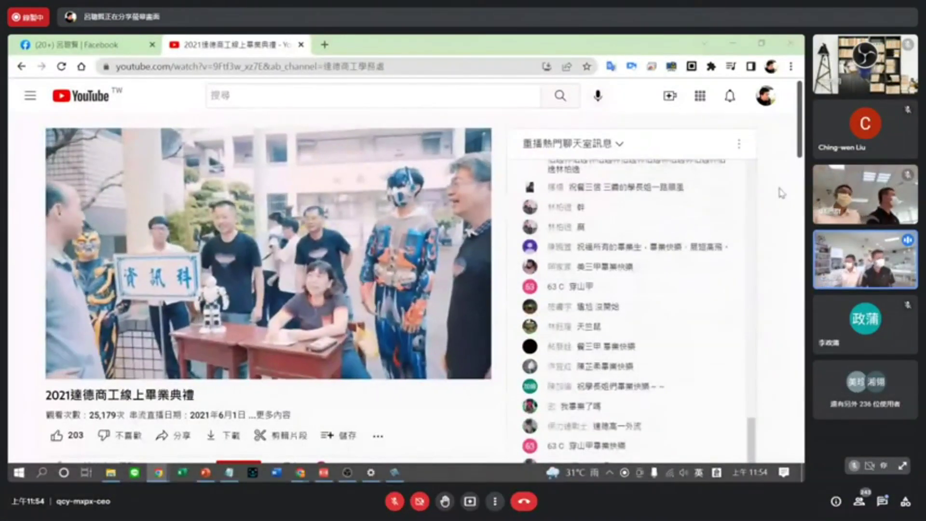
Switch to the Google Drive window, go up to 我的雲端硬碟, dismiss the upload notice, and select the OBS folder.
key("ctrl+1")
left_click(733, 43)
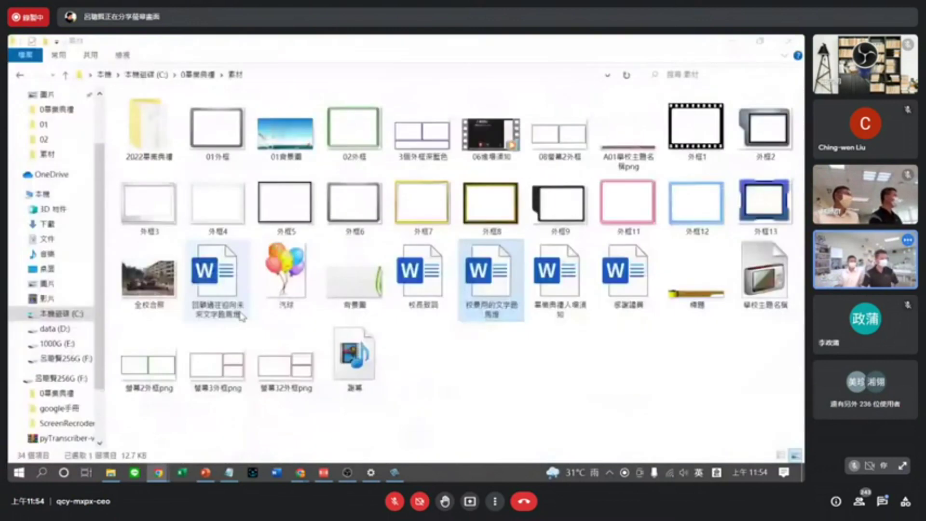
mouse_move(159, 472)
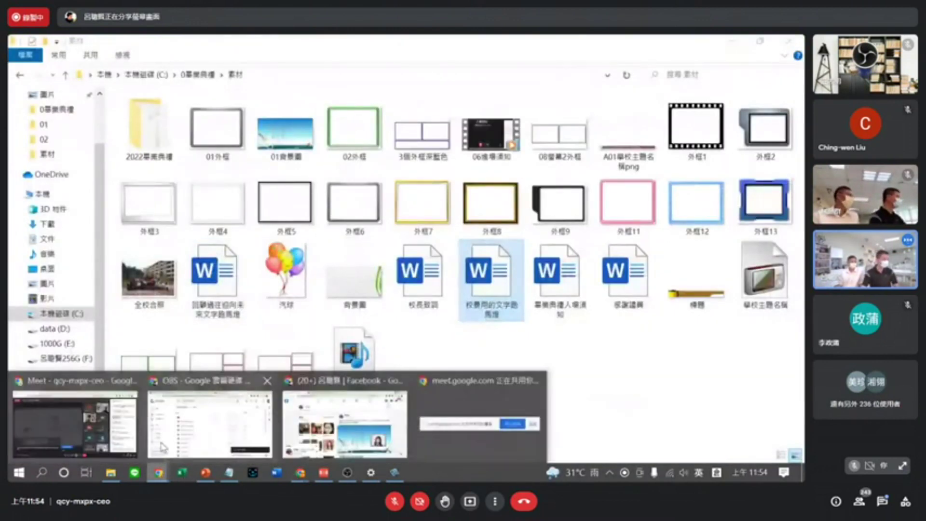
left_click(168, 439)
left_click(244, 143)
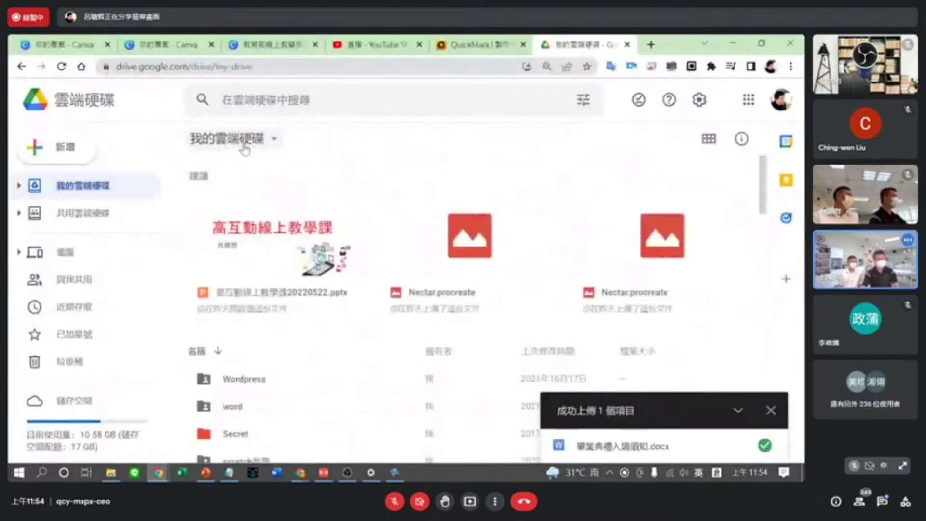
scroll(324, 338, "down", 4)
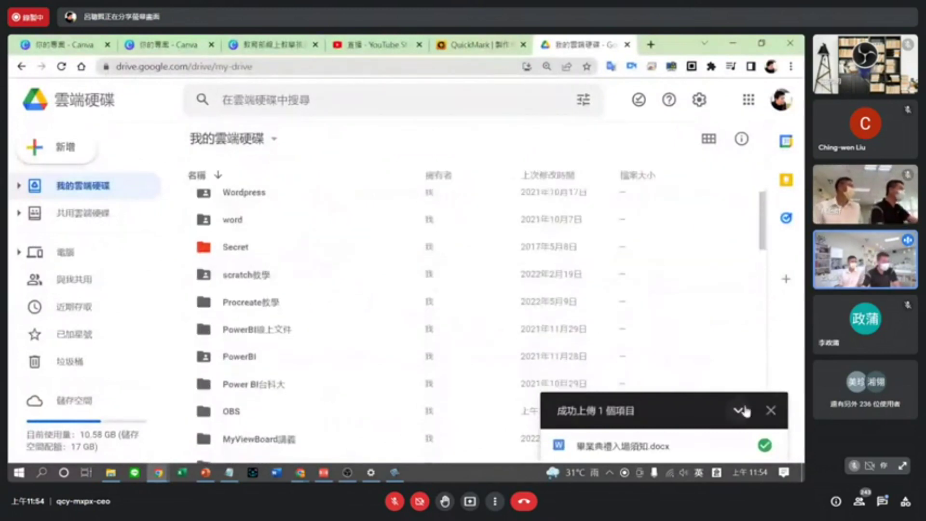
left_click(768, 411)
left_click(201, 422)
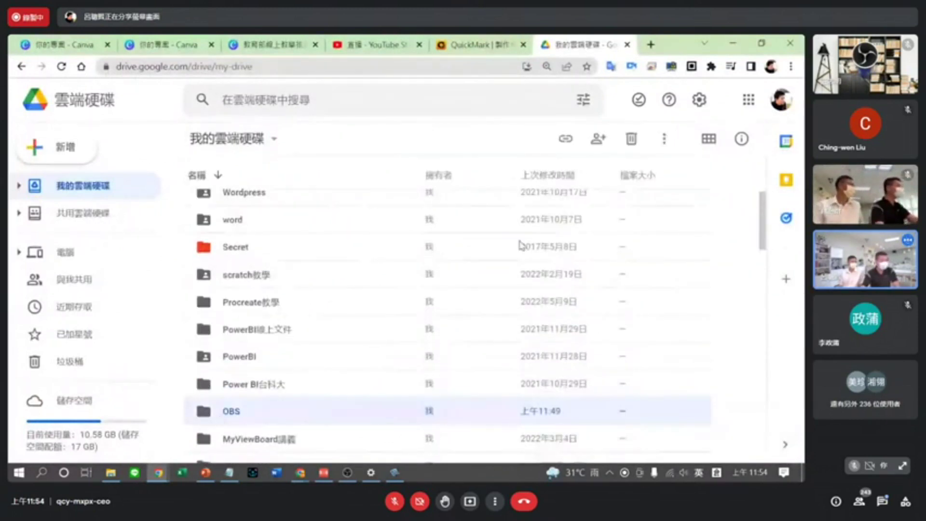
Set the OBS folder's general access to 知道連結的使用者 and copy its sharing link.
left_click(566, 139)
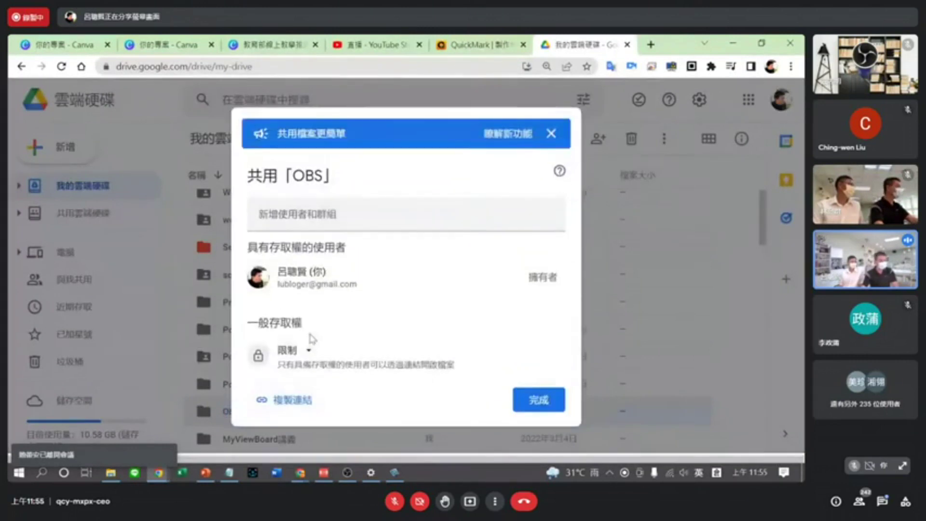
left_click(308, 353)
left_click(316, 319)
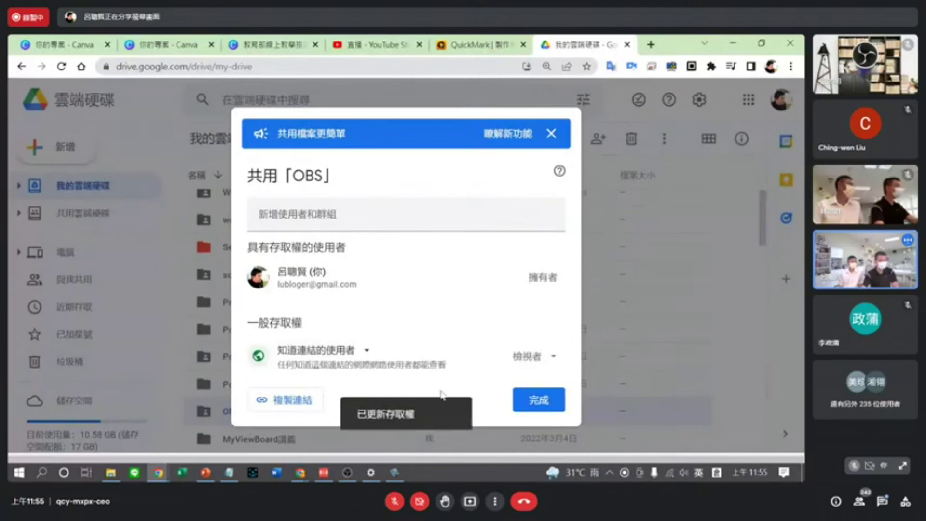
left_click(539, 401)
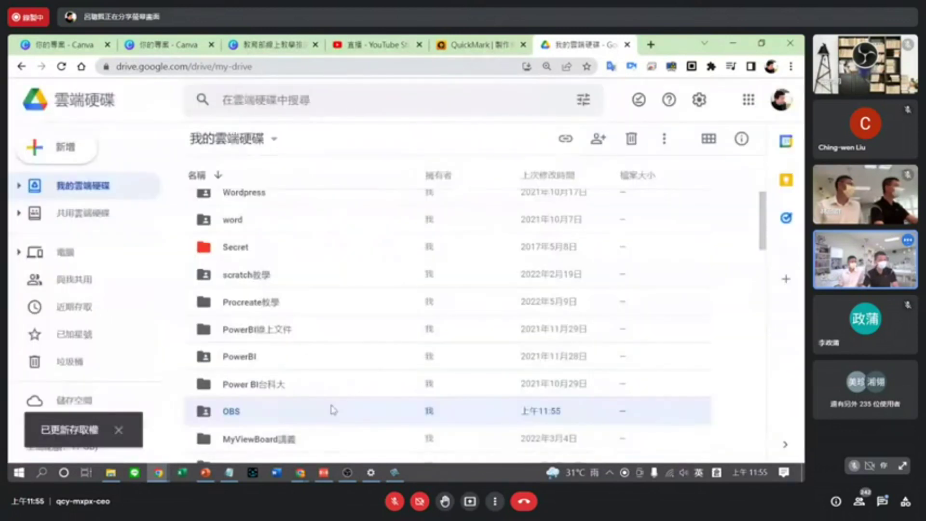
left_click(565, 139)
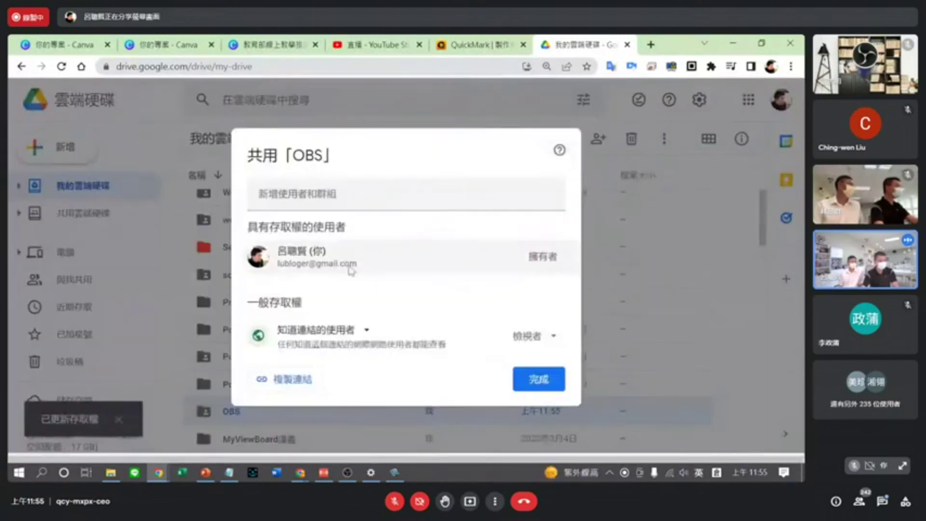
left_click(292, 411)
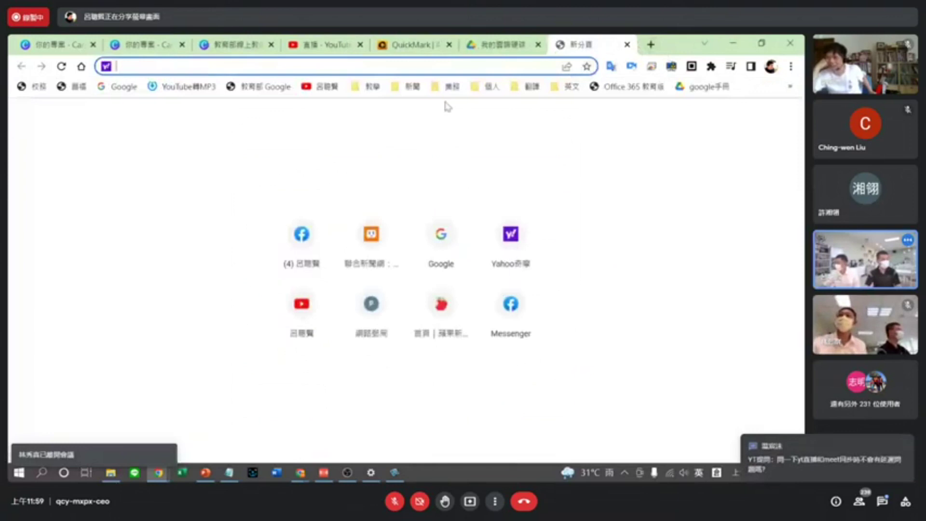
Open the presenter's bookmarked Facebook profile, follow its post to the 20220611 疫情時代下學校經營模式分享 YouTube livestream, and review the live chat.
left_click(490, 87)
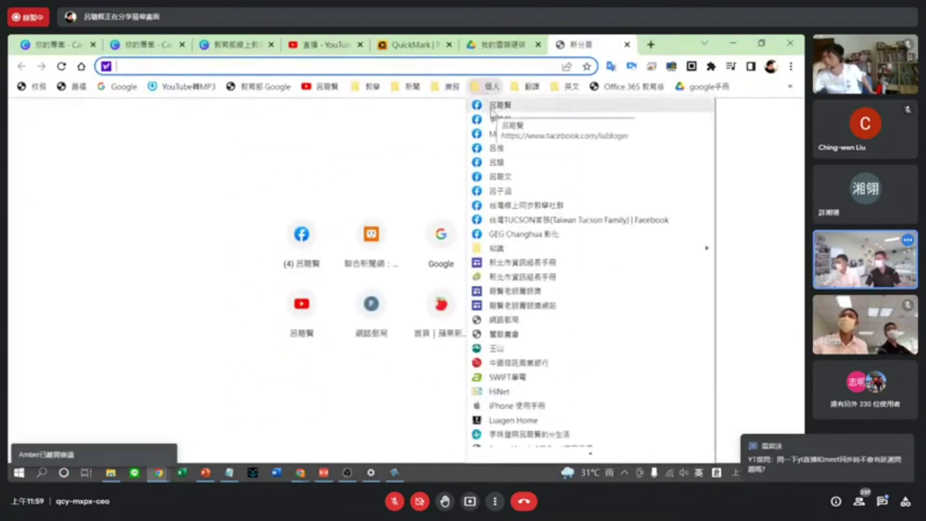
left_click(491, 109)
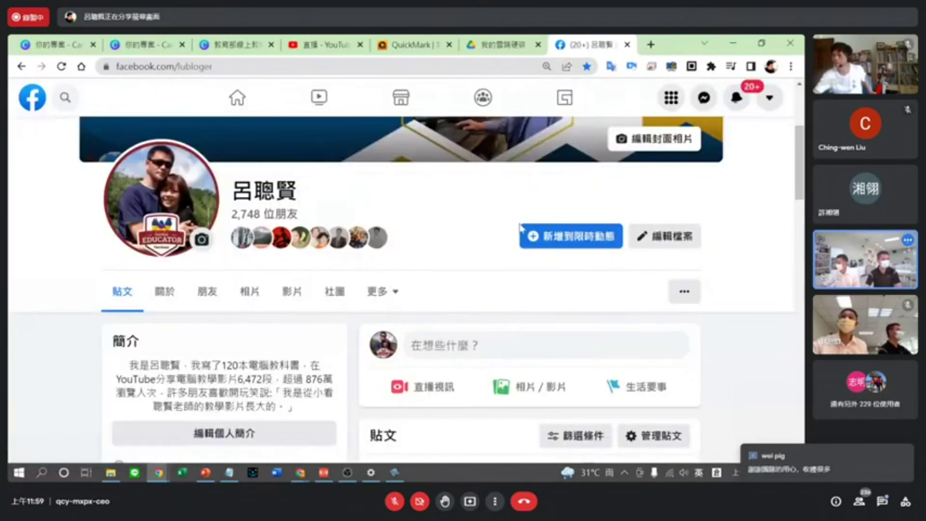
scroll(520, 227, "down", 10)
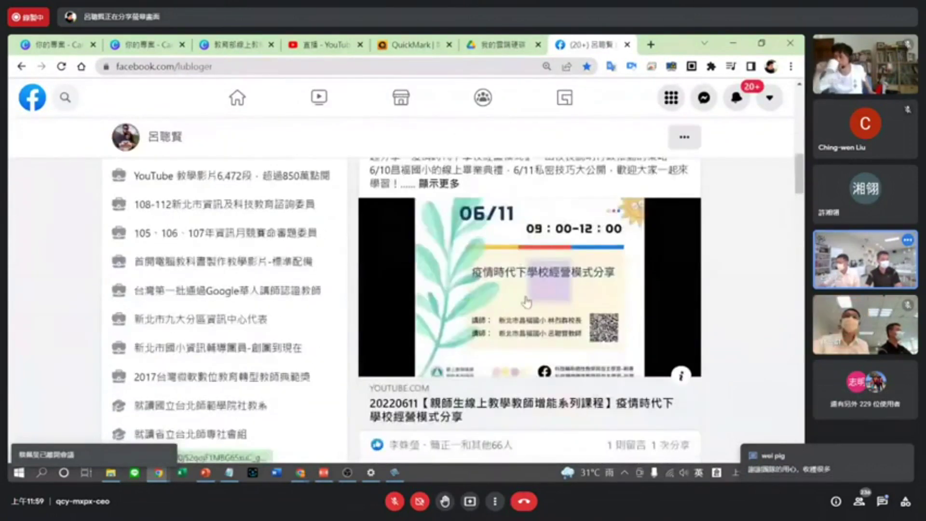
left_click(528, 301)
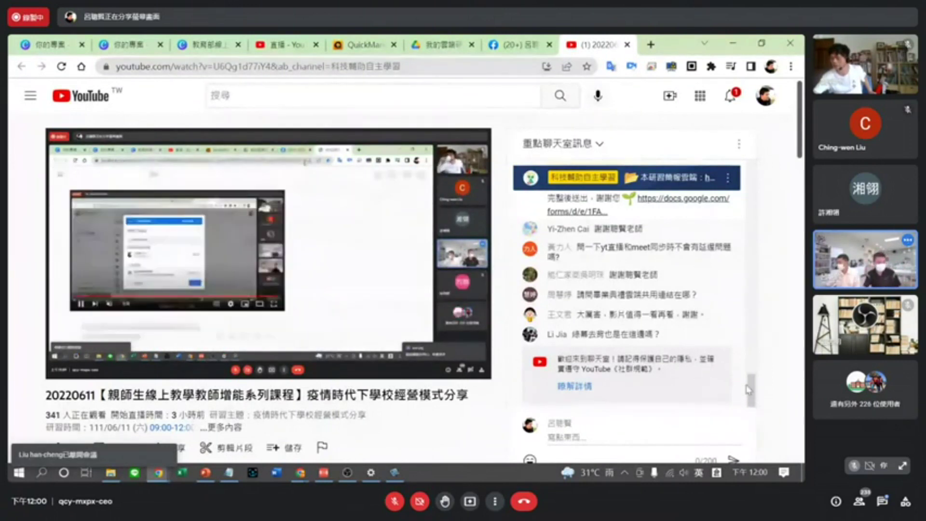
scroll(752, 398, "up", 2)
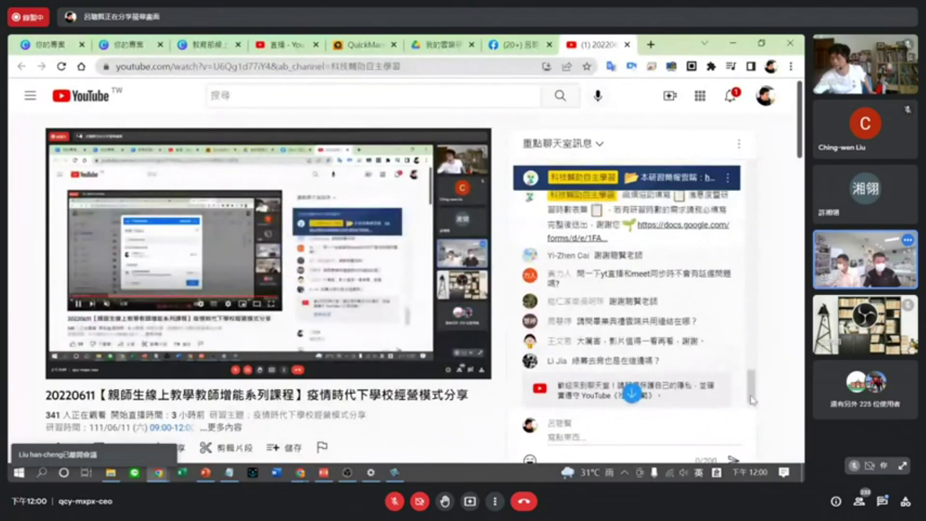
scroll(752, 396, "down", 2)
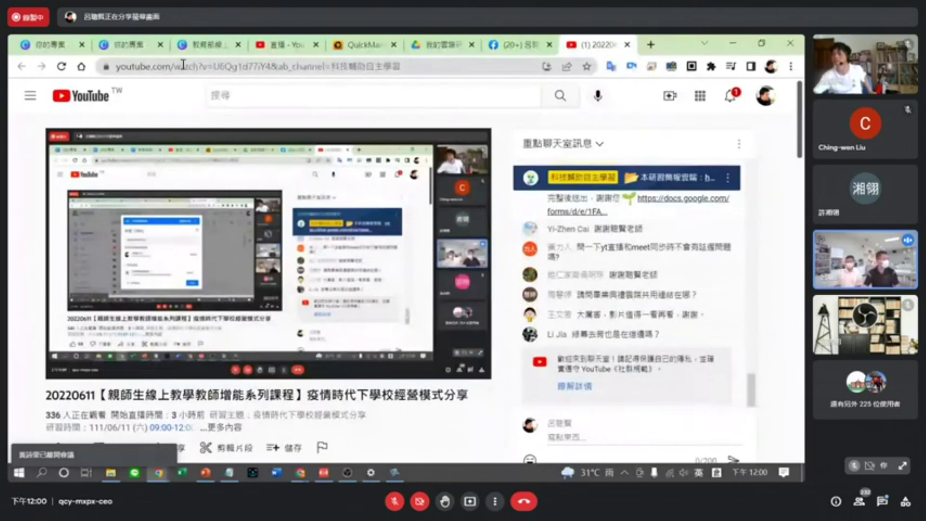
Copy the OBS folder's sharing link from Google Drive and post it in the YouTube livestream chat.
left_click(432, 49)
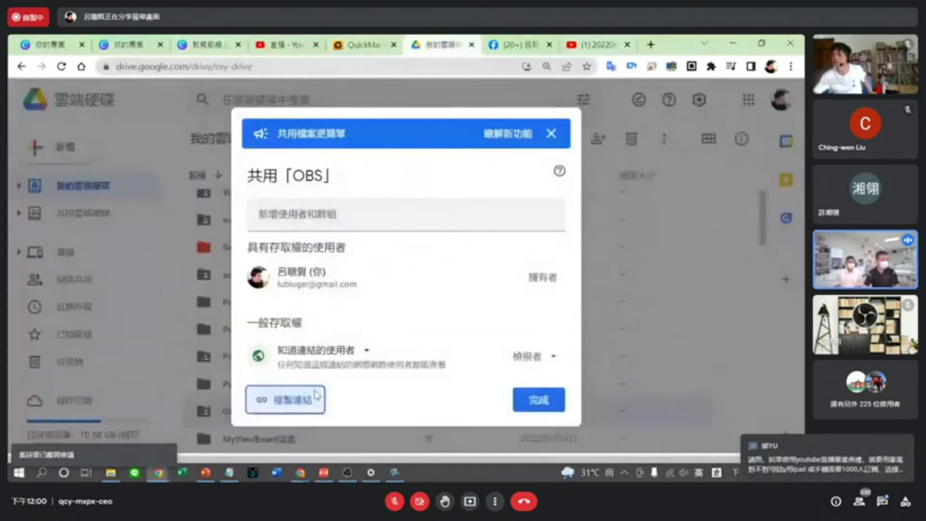
left_click(296, 409)
left_click(597, 45)
left_click(592, 435)
key("ctrl+v")
key("Return")
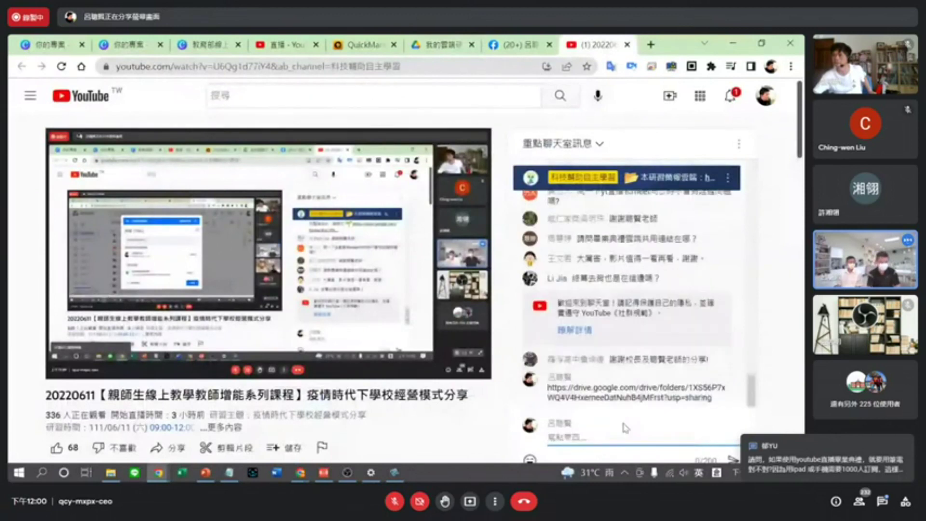